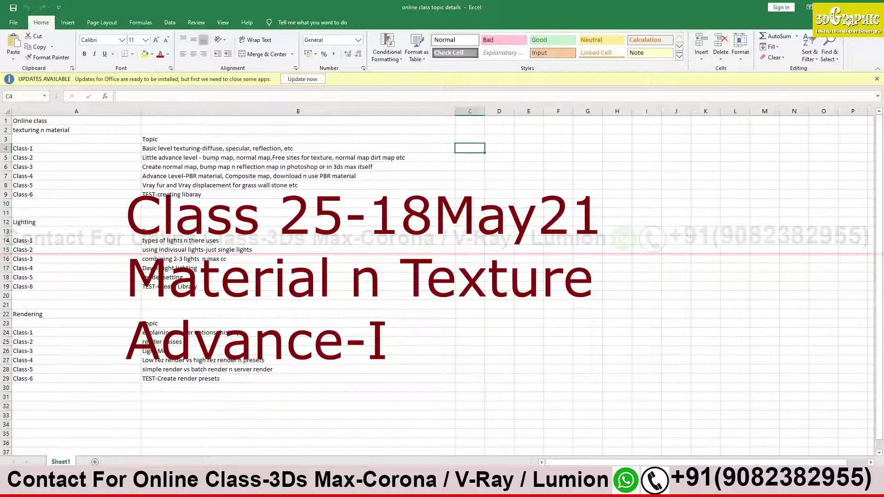
# - Scroll up the Excel topic list and select the Class-1 basic texturing topic in B4
pyautogui.keyDown('ctrl'); pyautogui.scroll(1, 390, 189); pyautogui.keyUp('ctrl')
pyautogui.keyDown('ctrl'); pyautogui.scroll(1, 391, 189); pyautogui.keyUp('ctrl')
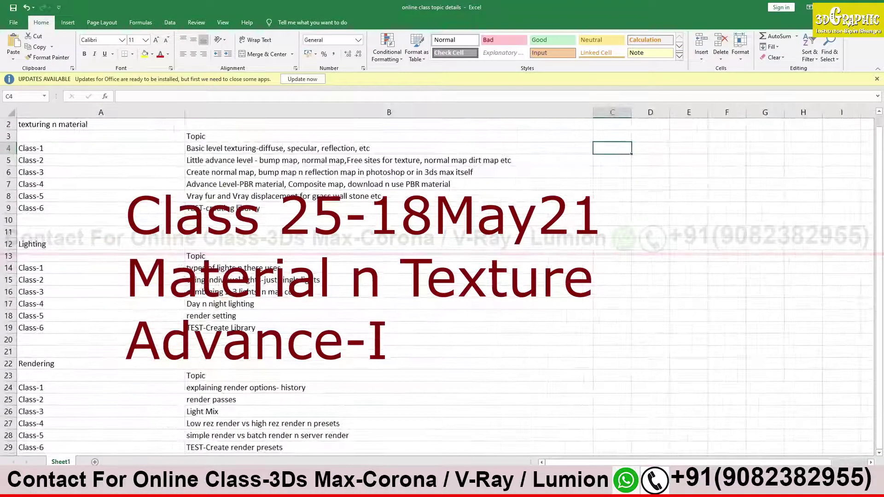
pyautogui.scroll(1, 230, 198)
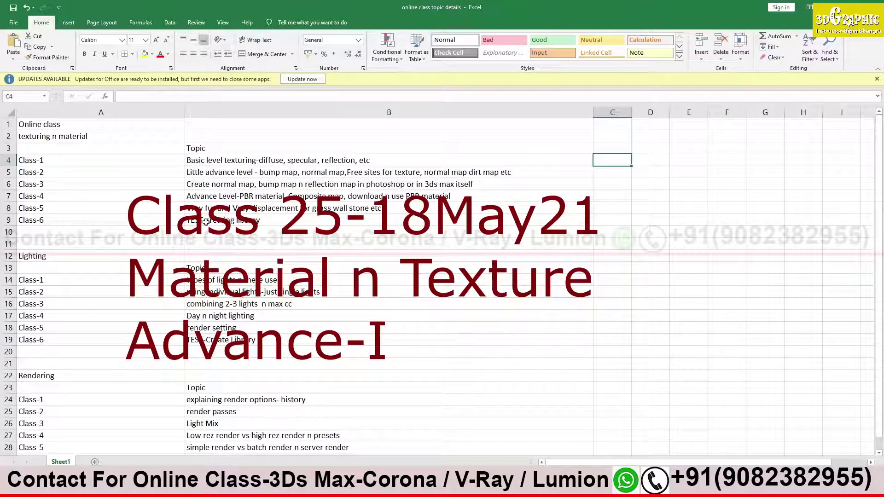
pyautogui.click(256, 161)
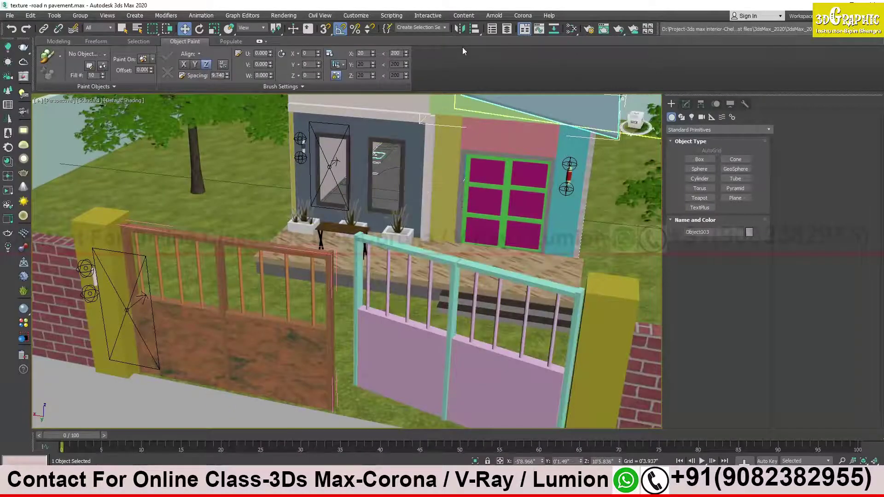
# - Open the Slate Material Editor over the scene and switch to the road view
pyautogui.click(571, 29)
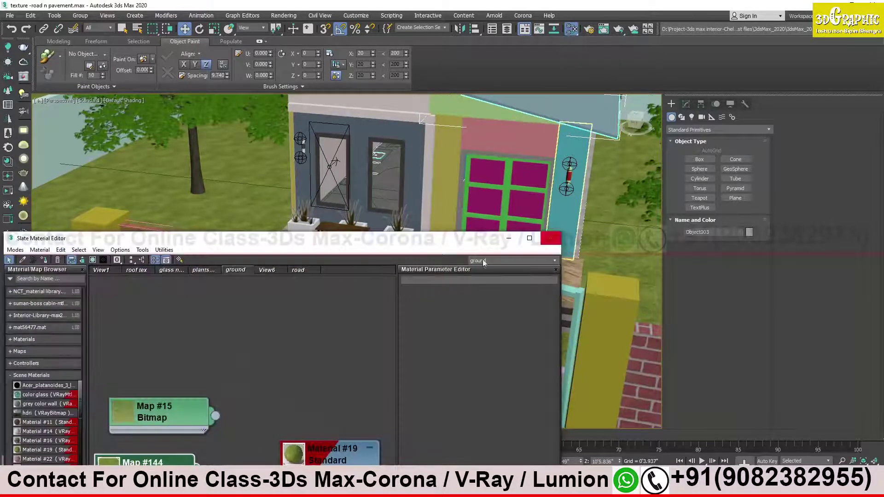
pyautogui.moveTo(355, 243); pyautogui.dragTo(588, 156)
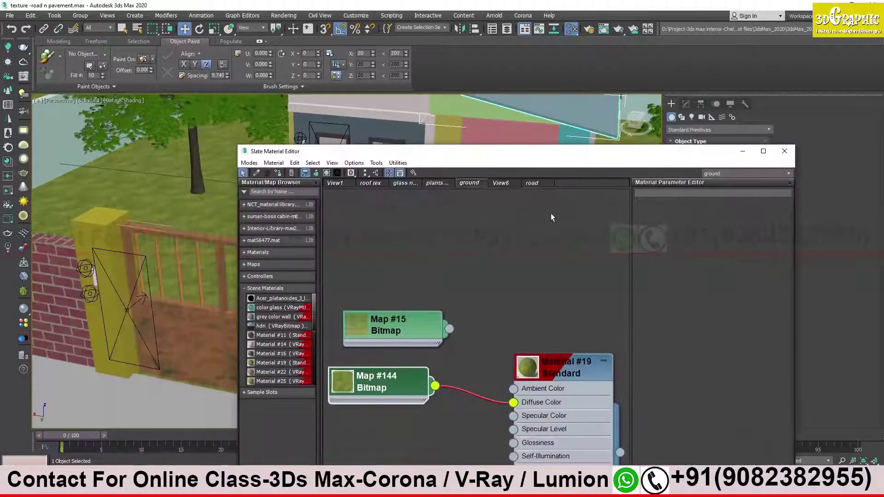
pyautogui.click(510, 185)
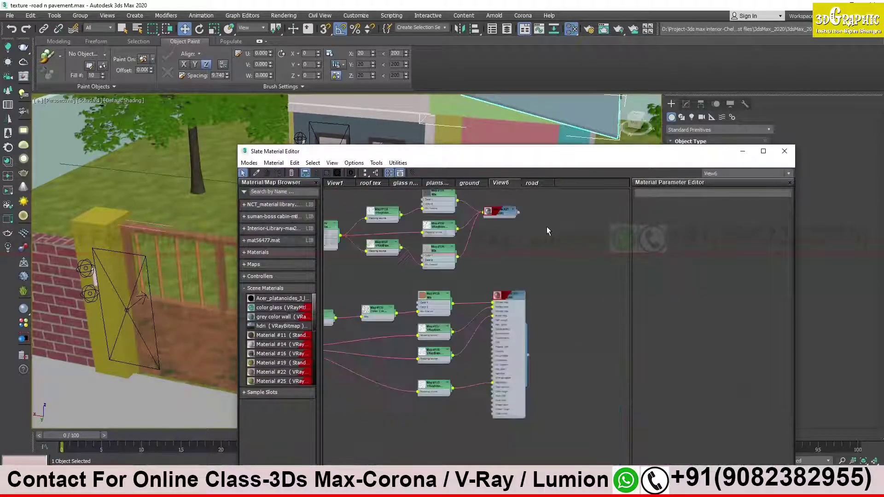
pyautogui.click(540, 184)
# - Create a new empty node view named 'test' from the road tab's menu
pyautogui.rightClick(540, 183)
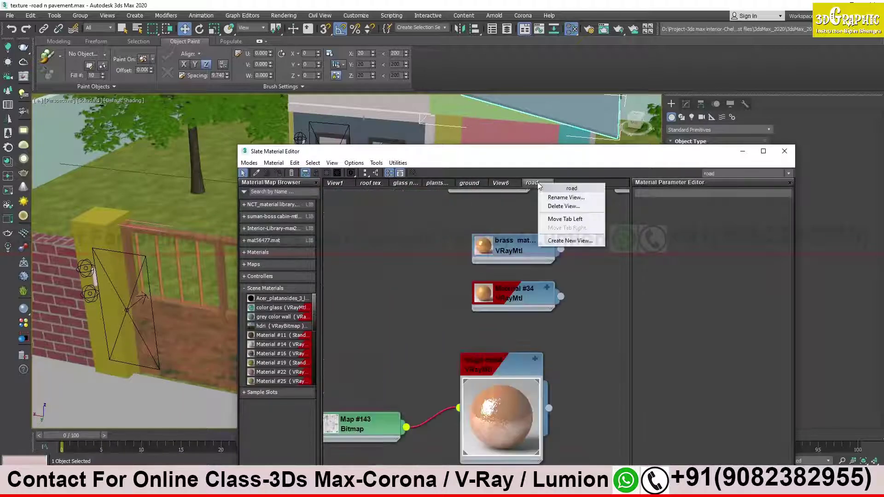
pyautogui.click(584, 241)
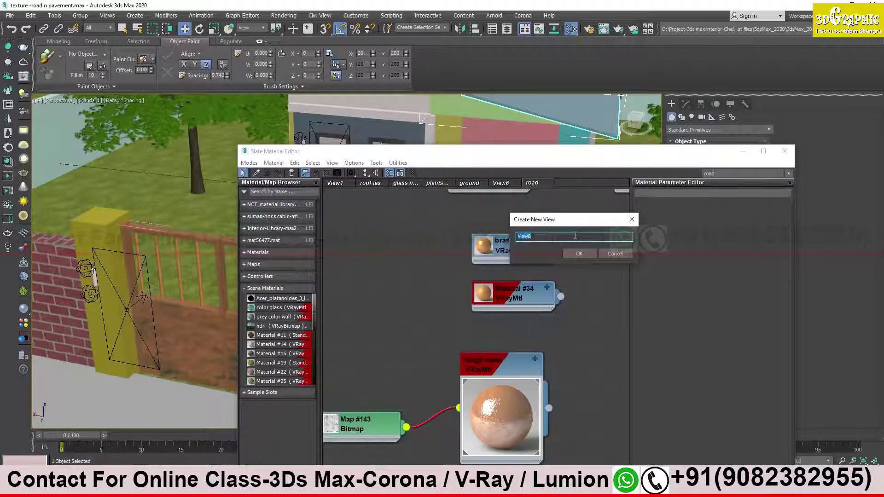
pyautogui.write('test')
pyautogui.press('Return')
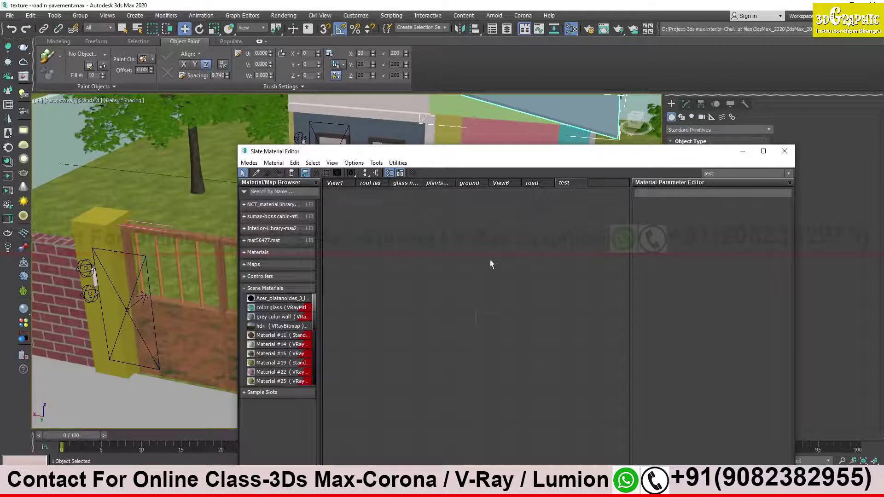
pyautogui.click(307, 192)
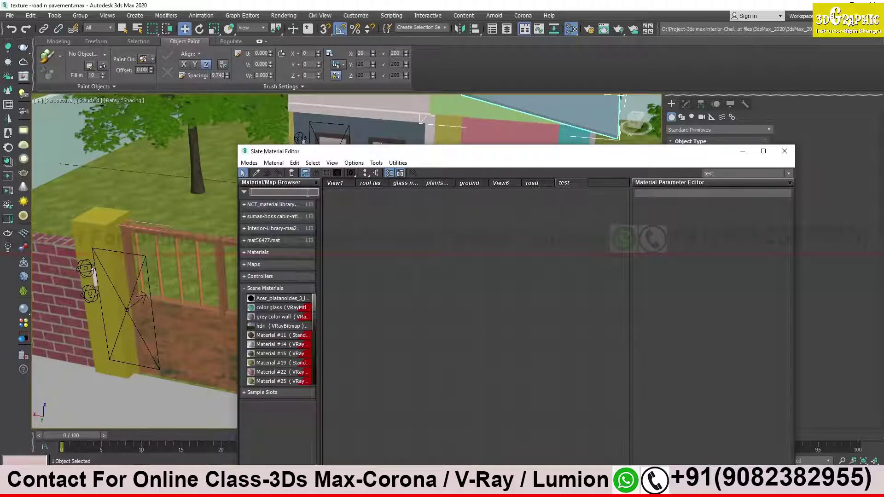
# - Search for VRayMtl and drop it into the test view as Material #32, opening its parameters
pyautogui.write('aym')
pyautogui.press('BackSpace')
pyautogui.press('BackSpace')
pyautogui.write('aym')
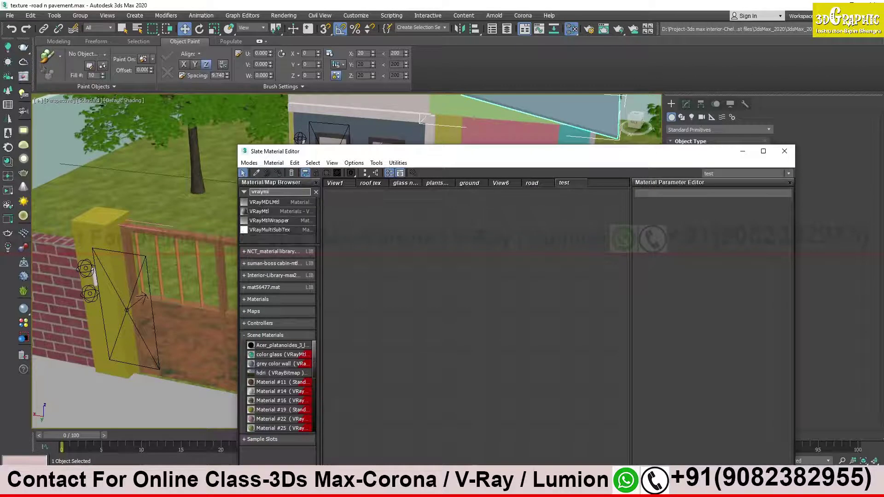
pyautogui.moveTo(263, 214); pyautogui.dragTo(396, 249)
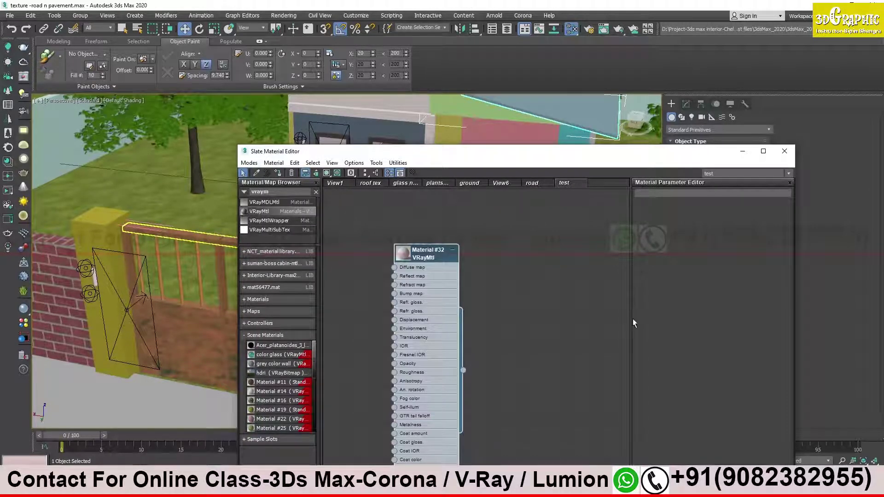
pyautogui.hotkey('alt', 'z')
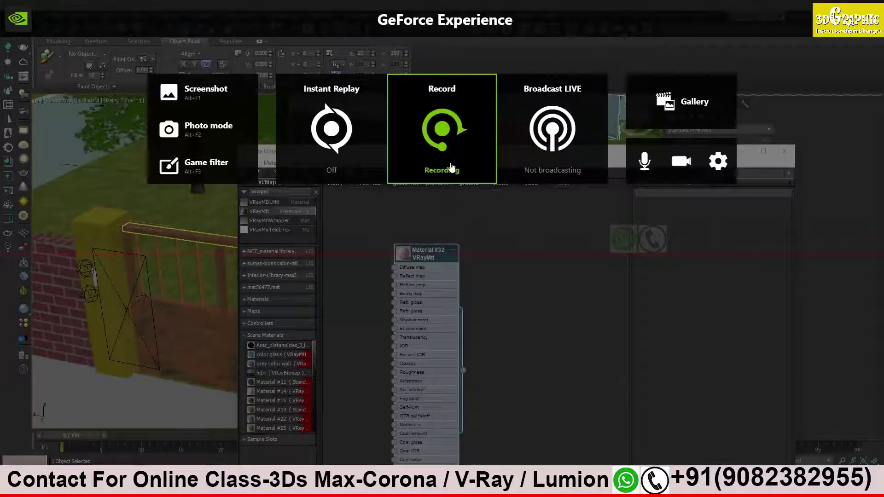
pyautogui.hotkey('alt', 'z')
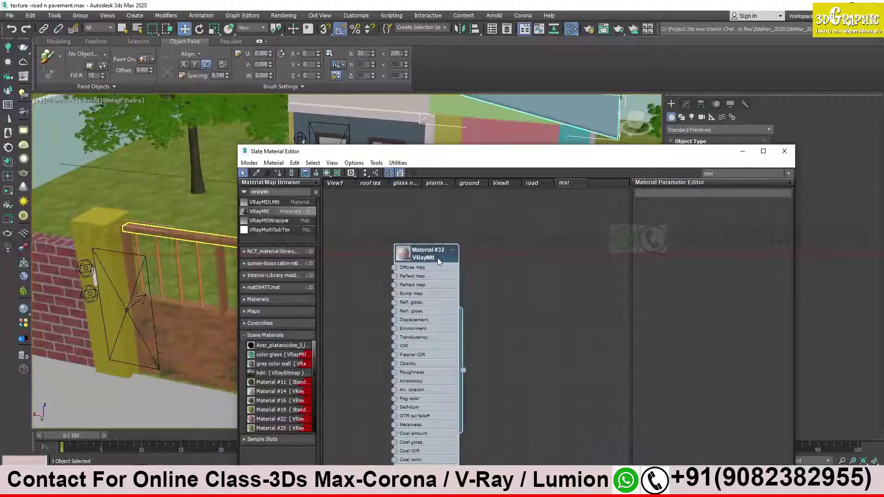
pyautogui.doubleClick(436, 258)
pyautogui.click(452, 249)
# - Duplicate the Material #32 node into a copy, Material #33, placed below the original
pyautogui.moveTo(435, 256); pyautogui.dragTo(480, 243)
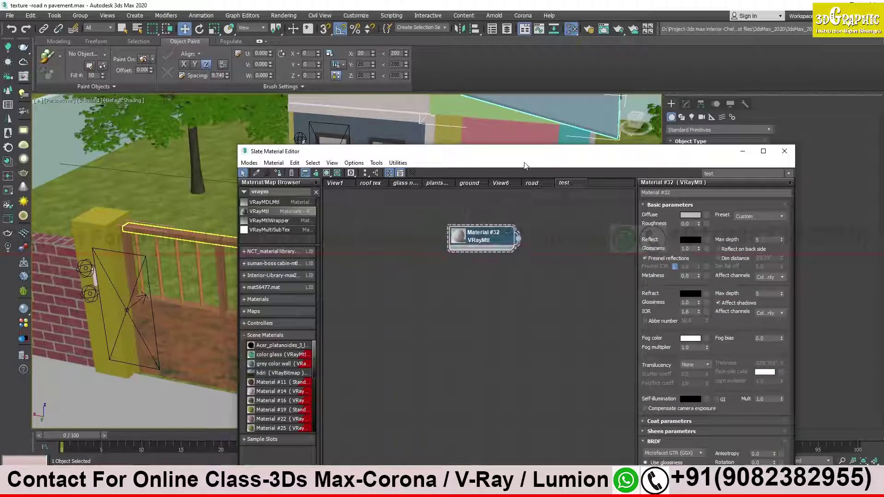
pyautogui.moveTo(495, 151); pyautogui.dragTo(392, 107)
pyautogui.keyDown('shift'); pyautogui.moveTo(395, 184); pyautogui.dragTo(397, 274); pyautogui.keyUp('shift')
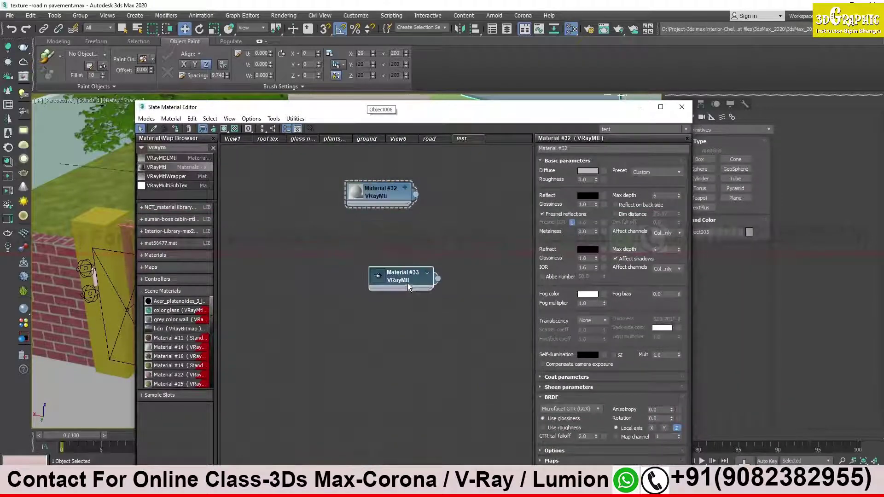
pyautogui.moveTo(383, 188); pyautogui.dragTo(299, 171)
pyautogui.click(399, 287)
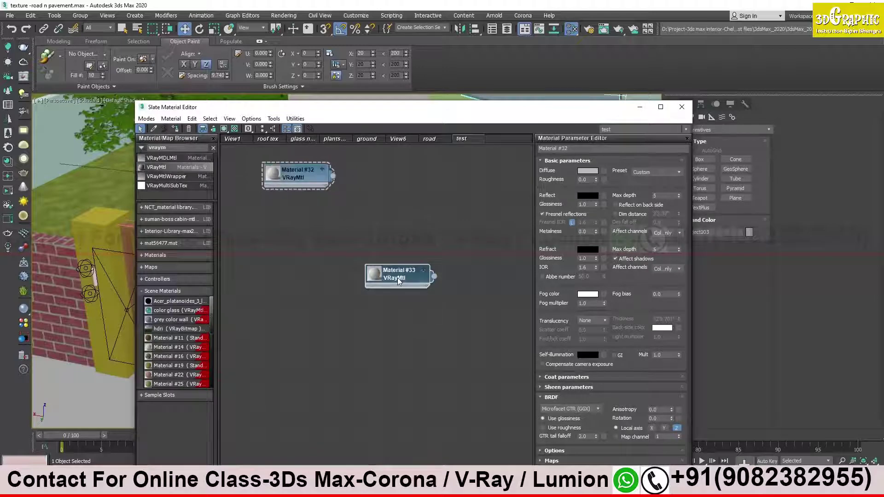
pyautogui.moveTo(399, 287); pyautogui.dragTo(389, 244)
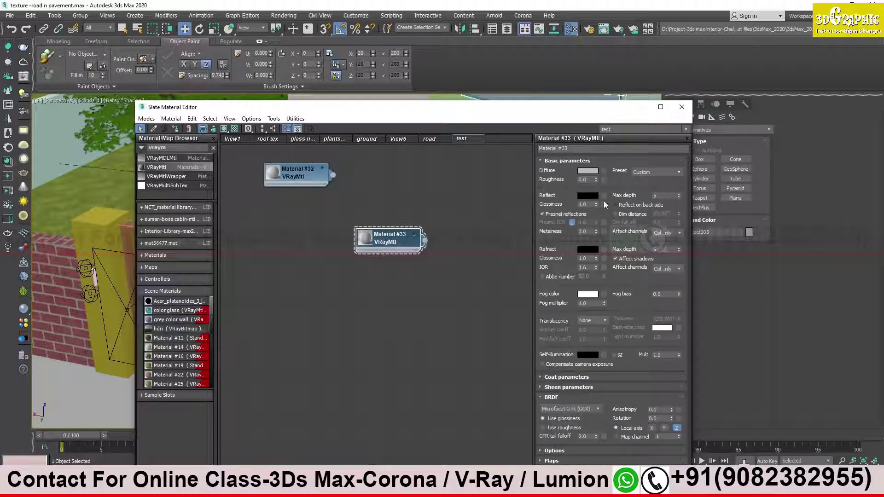
# - Rename Material #33 to 'test' and settle its node in the view
pyautogui.click(599, 148)
pyautogui.write('test')
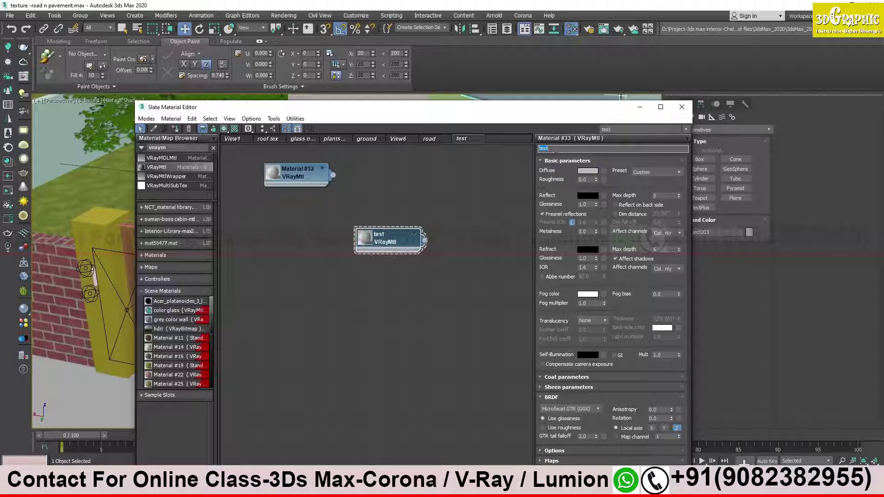
pyautogui.moveTo(393, 233); pyautogui.dragTo(402, 233)
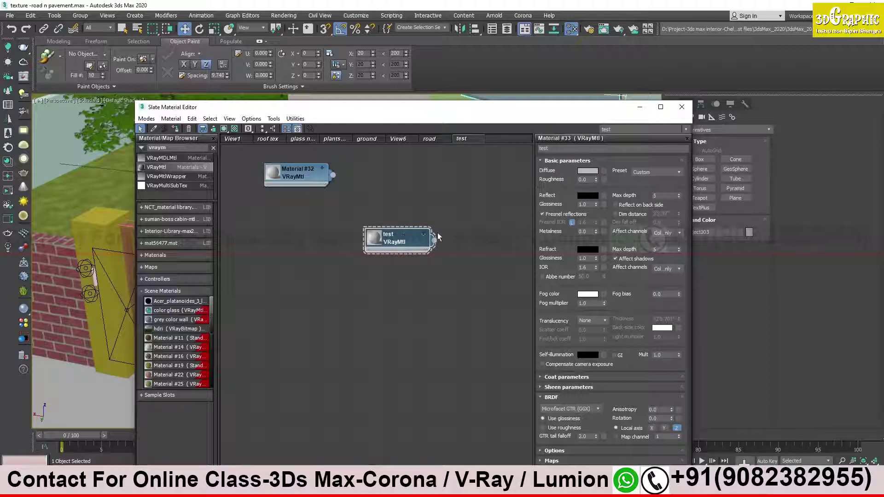
pyautogui.moveTo(408, 239); pyautogui.dragTo(413, 248)
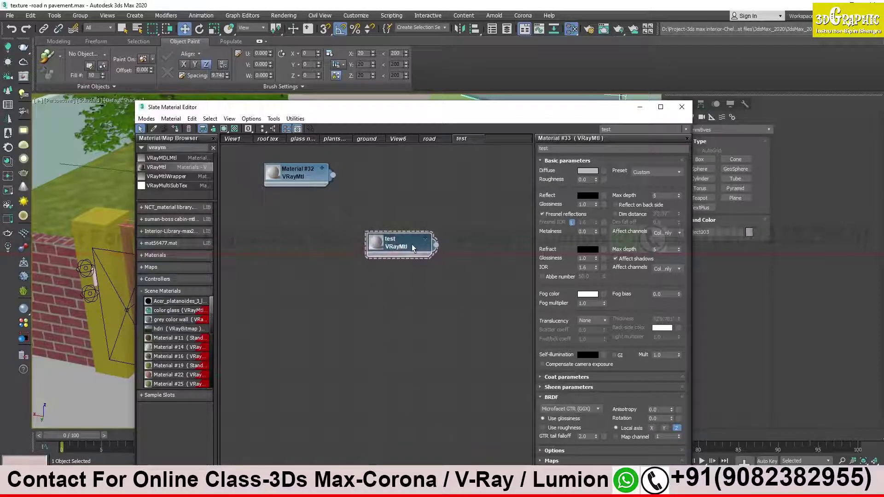
pyautogui.moveTo(413, 247); pyautogui.dragTo(403, 257)
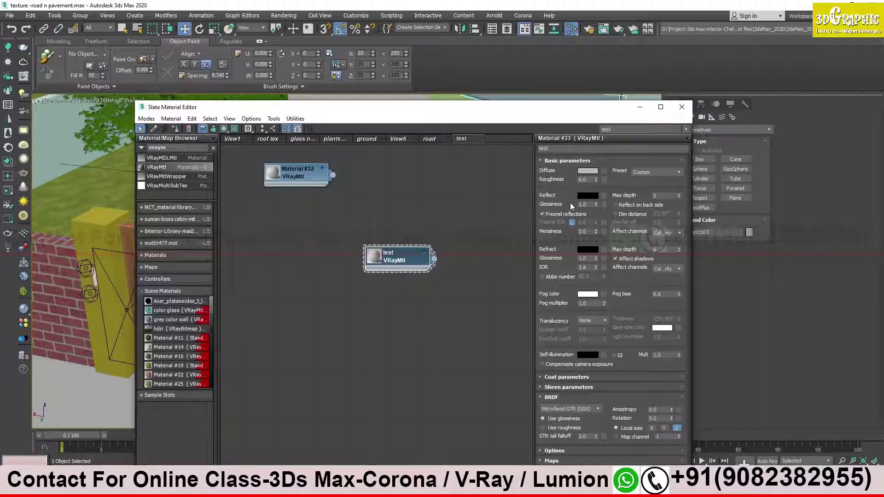
pyautogui.click(585, 171)
# - Give the test material a yellow-green diffuse and a light grey (216) reflect colour
pyautogui.moveTo(220, 95); pyautogui.dragTo(204, 95)
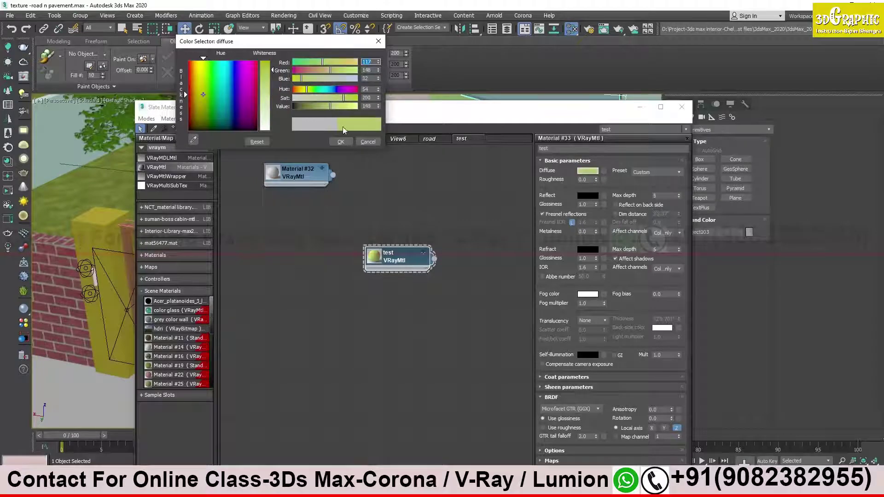
pyautogui.click(340, 141)
pyautogui.doubleClick(375, 258)
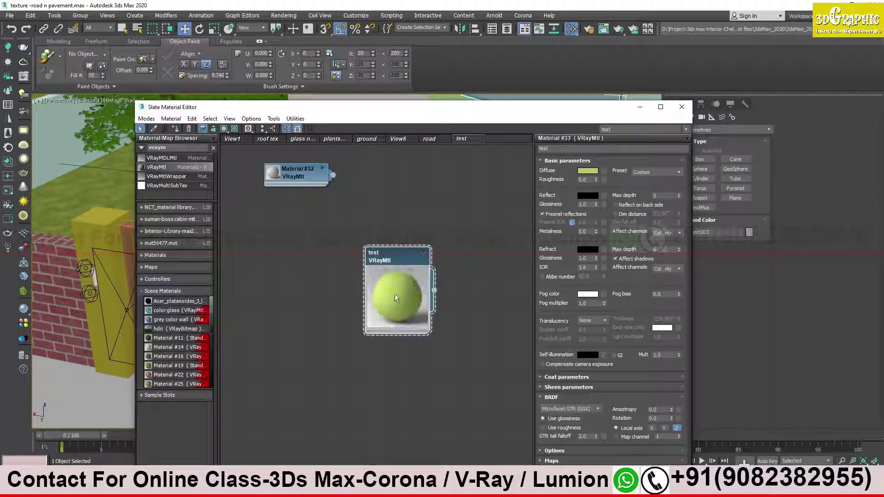
pyautogui.moveTo(375, 259); pyautogui.dragTo(385, 241)
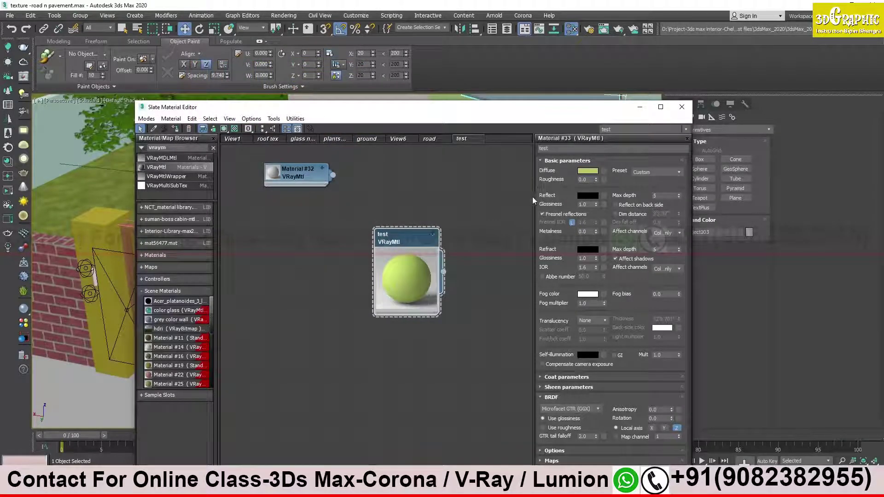
pyautogui.click(587, 199)
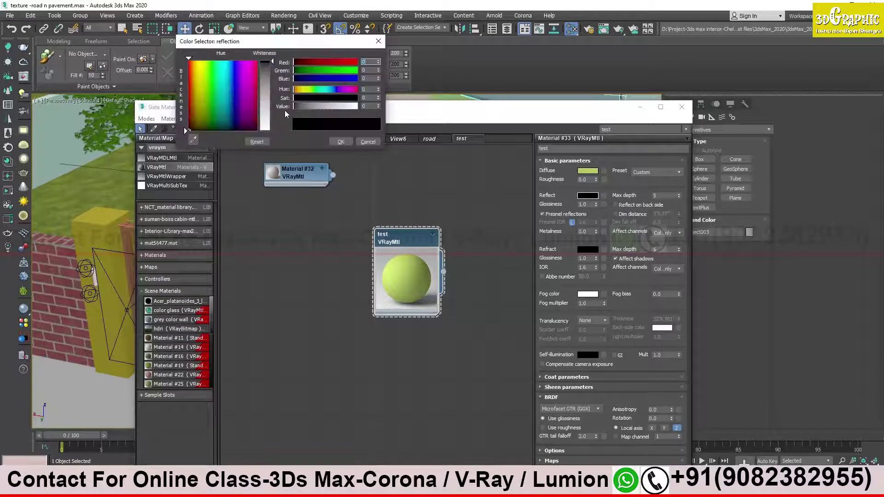
pyautogui.moveTo(271, 100); pyautogui.dragTo(271, 123)
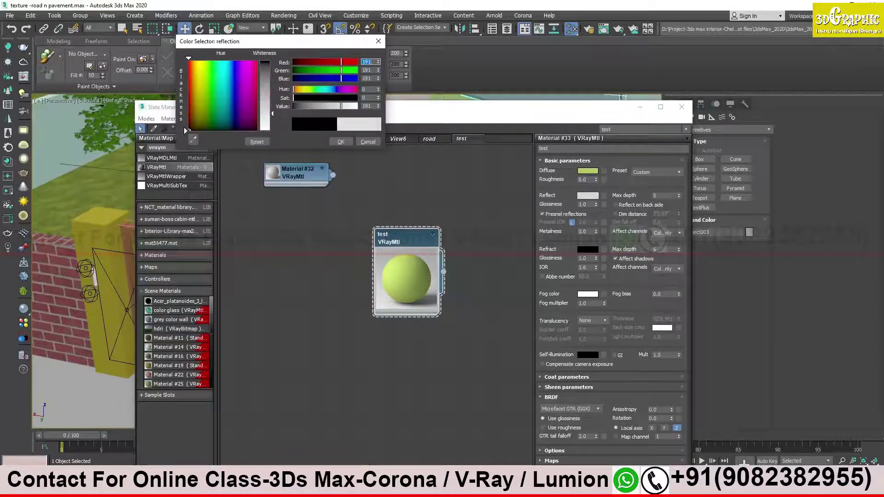
pyautogui.click(341, 142)
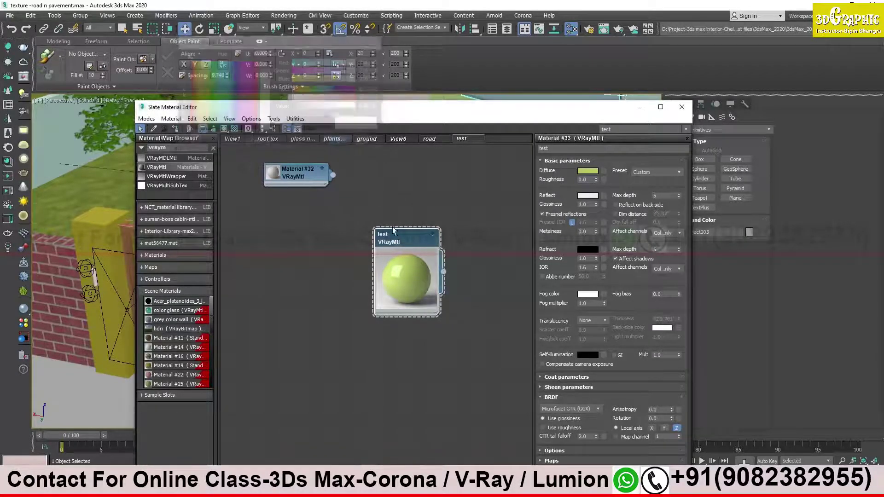
# - Open a separate, enlarged preview window of the test material on the left
pyautogui.rightClick(414, 275)
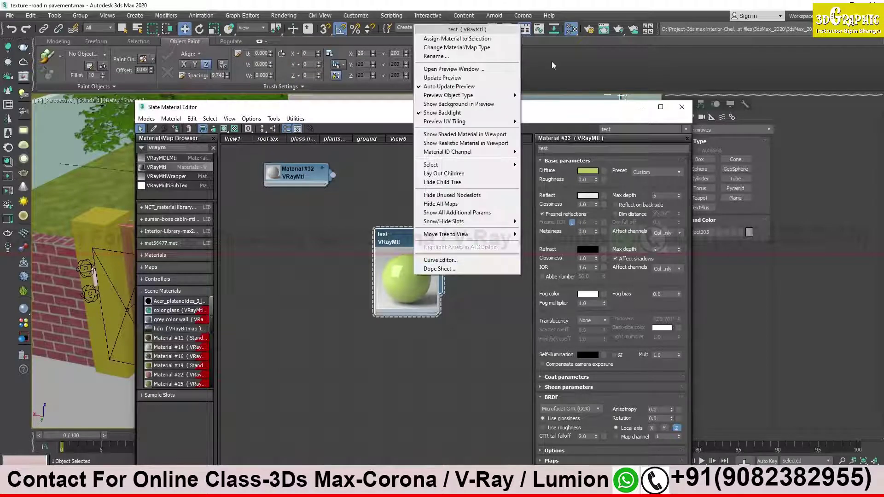
pyautogui.click(452, 72)
pyautogui.moveTo(449, 70); pyautogui.dragTo(200, 91)
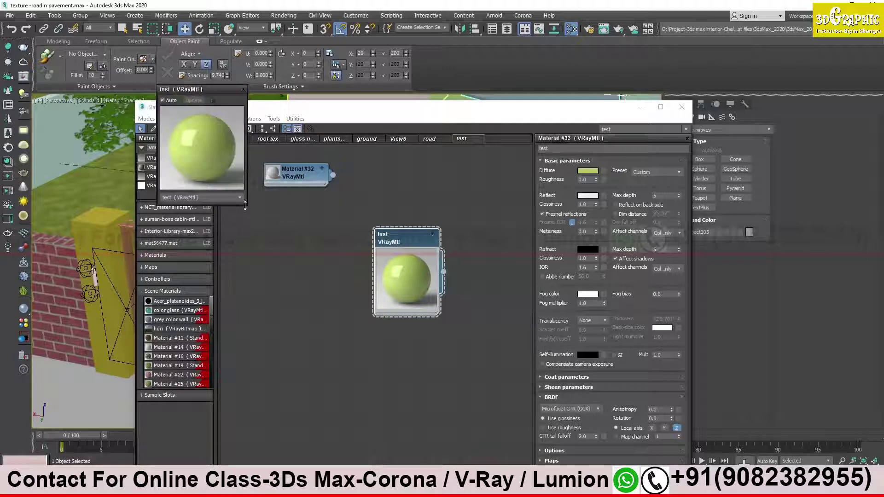
pyautogui.moveTo(246, 207); pyautogui.dragTo(359, 320)
pyautogui.moveTo(288, 91); pyautogui.dragTo(197, 88)
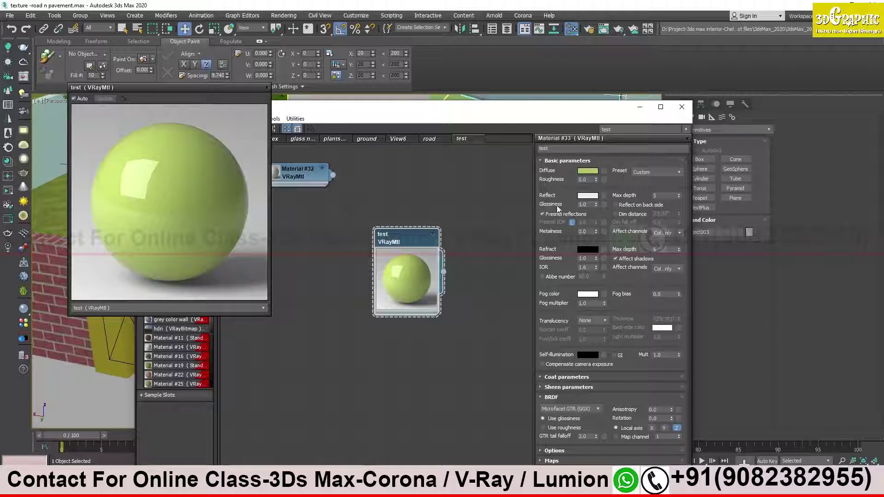
pyautogui.click(579, 205)
# - Adjust the test material's Reflect Glossiness, trying 0.5 and then 1.0
pyautogui.moveTo(584, 267)
pyautogui.doubleClick(583, 204)
pyautogui.write('0.5')
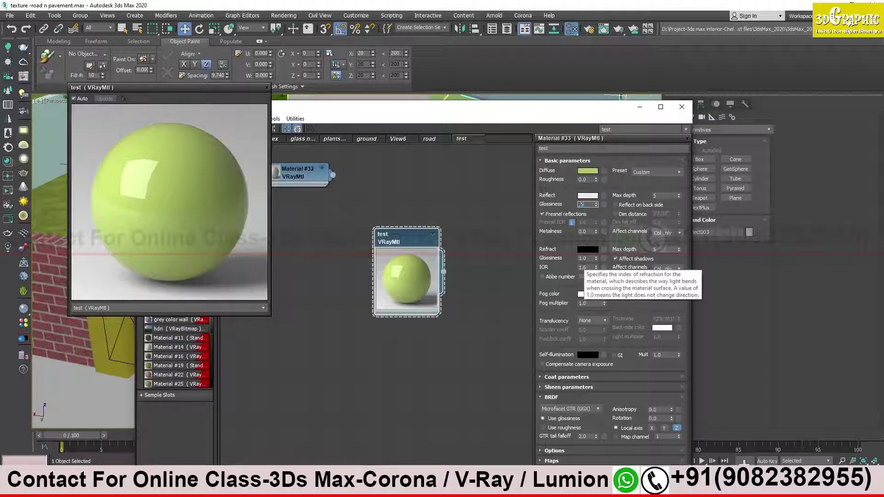
pyautogui.press('Return')
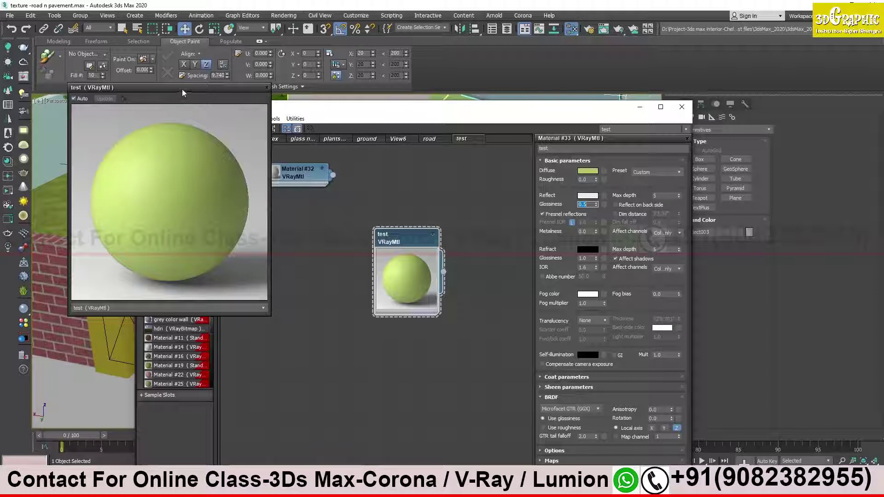
pyautogui.click(583, 205)
pyautogui.write('1')
pyautogui.press('Return')
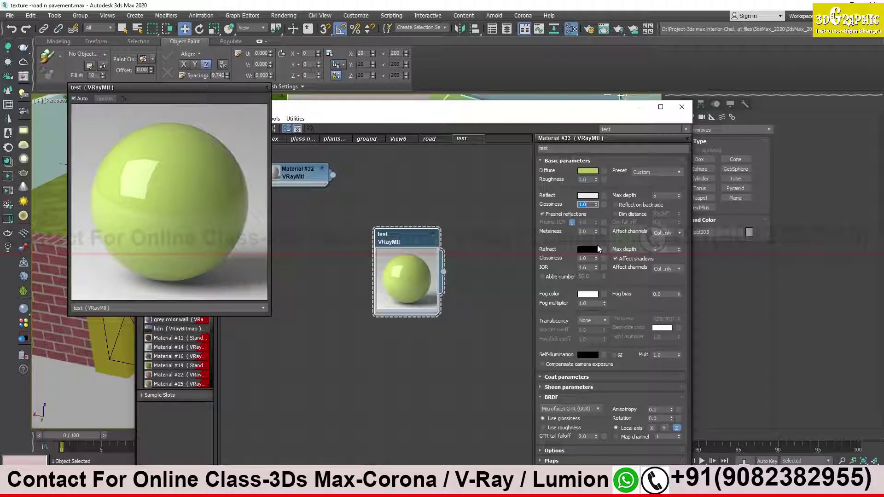
pyautogui.write('0.7')
pyautogui.press('Return')
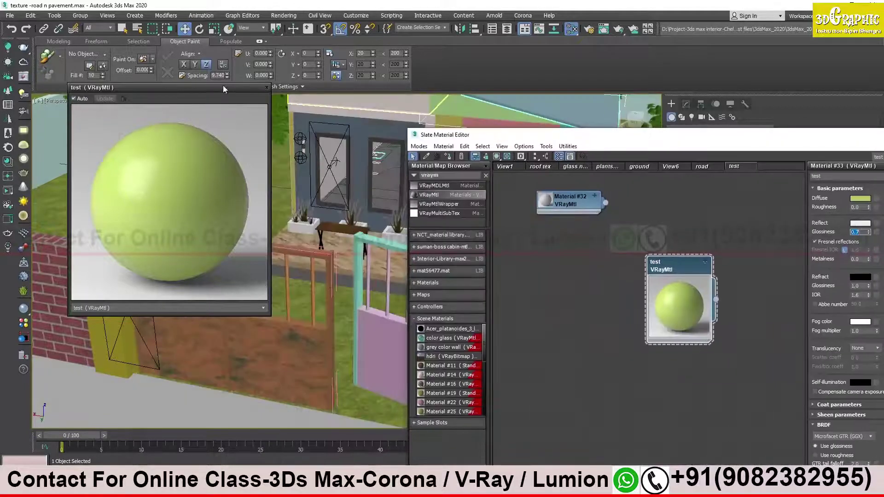
pyautogui.scroll(5, 289, 297)
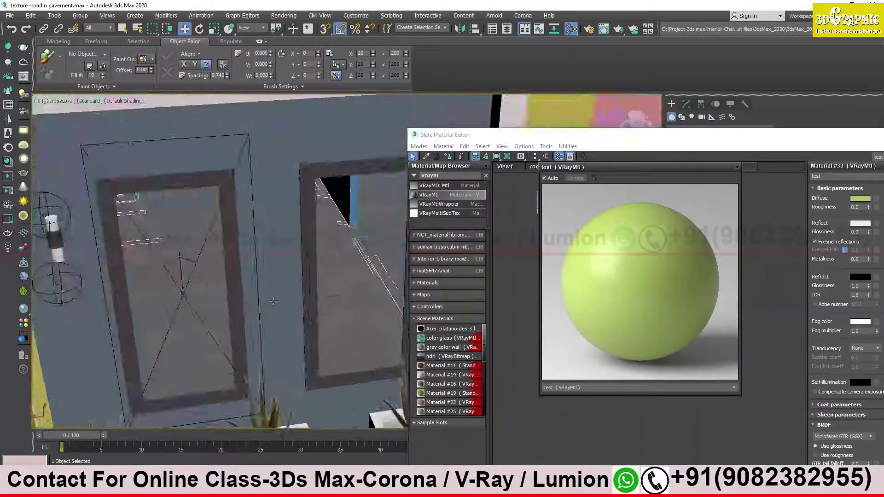
pyautogui.scroll(-2, 289, 297)
pyautogui.click(284, 251)
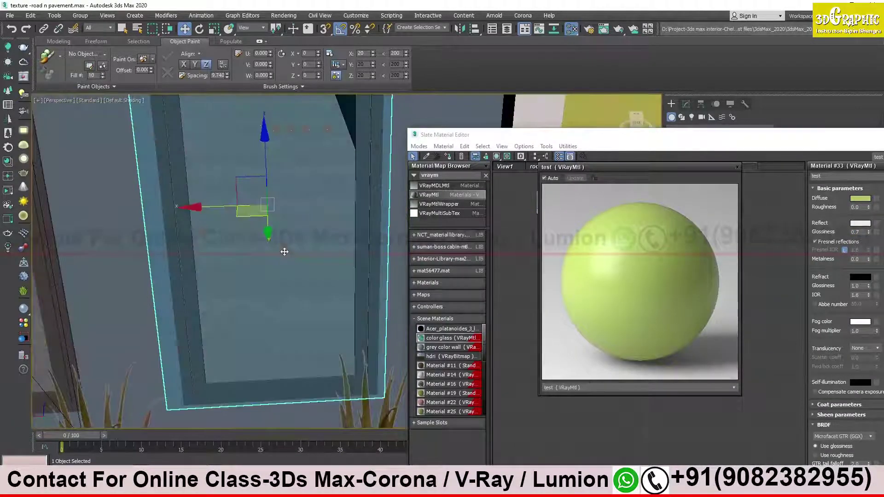
pyautogui.moveTo(244, 246)
pyautogui.keyDown('alt'); pyautogui.mouseDown(button='middle')
pyautogui.moveTo(340, 253)
pyautogui.moveTo(217, 305)
pyautogui.moveTo(286, 247)
pyautogui.mouseUp(button='middle'); pyautogui.keyUp('alt')
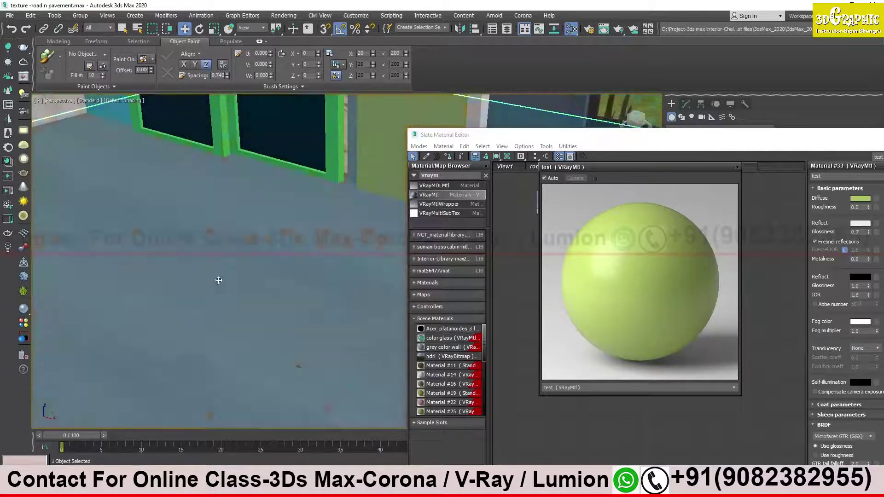
pyautogui.moveTo(209, 278); pyautogui.dragTo(278, 254, button='middle')
pyautogui.scroll(3, 278, 254)
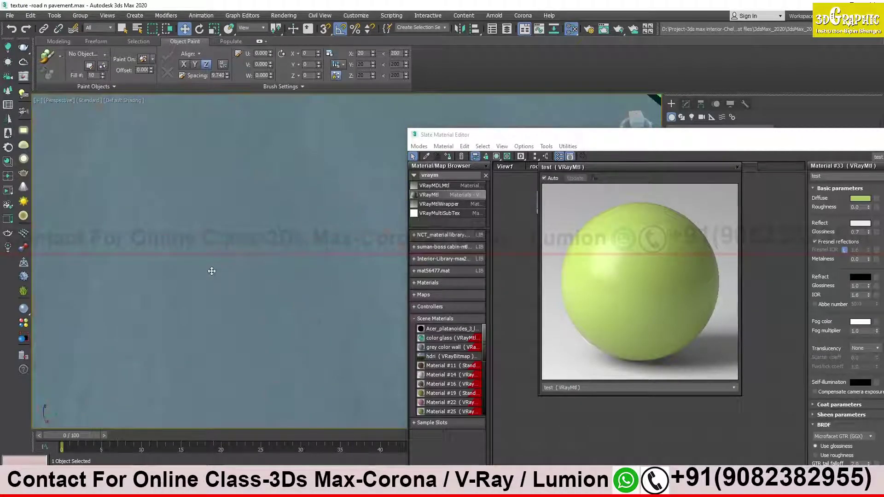
pyautogui.scroll(-2, 234, 315)
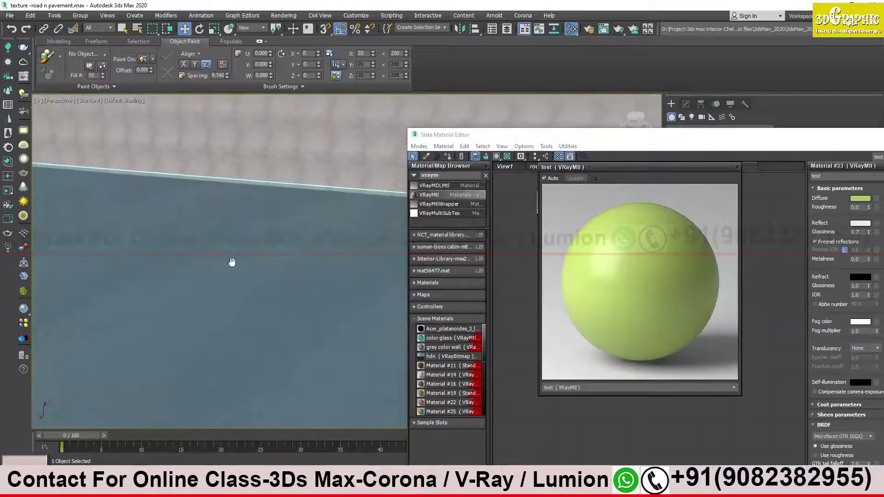
pyautogui.scroll(1, 161, 300)
pyautogui.moveTo(161, 299)
pyautogui.keyDown('alt'); pyautogui.mouseDown(button='middle')
pyautogui.moveTo(142, 282)
pyautogui.moveTo(138, 316)
pyautogui.moveTo(242, 320)
pyautogui.moveTo(199, 324)
pyautogui.moveTo(183, 312)
pyautogui.mouseUp(button='middle'); pyautogui.keyUp('alt')
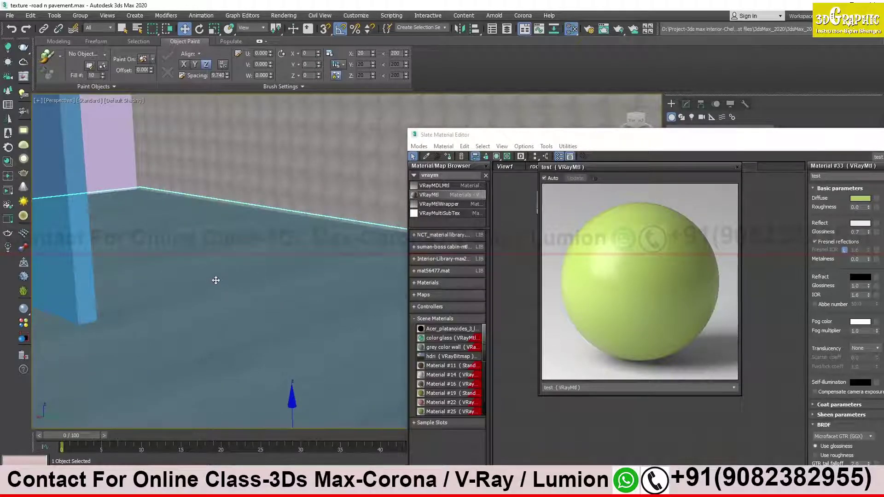
pyautogui.moveTo(627, 167); pyautogui.dragTo(283, 155)
pyautogui.moveTo(762, 140); pyautogui.dragTo(675, 134)
pyautogui.moveTo(274, 156); pyautogui.dragTo(150, 120)
pyautogui.moveTo(475, 133); pyautogui.dragTo(403, 128)
pyautogui.click(699, 220)
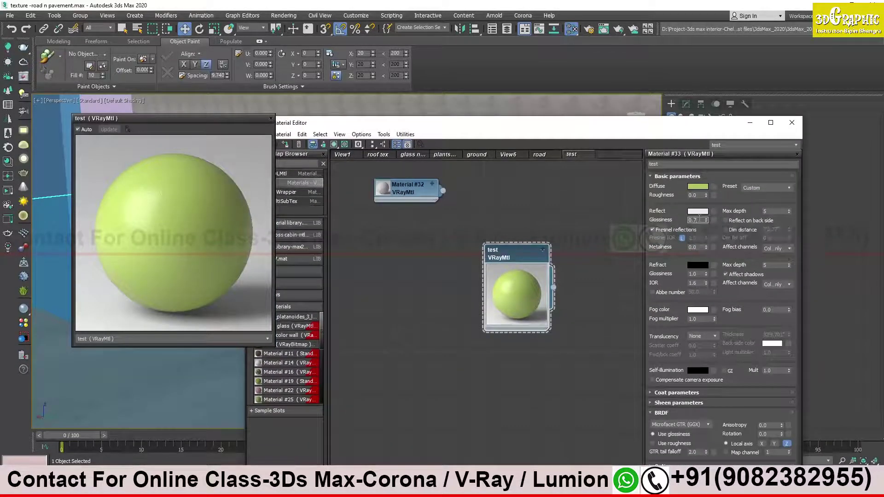
pyautogui.doubleClick(695, 220)
pyautogui.write('1')
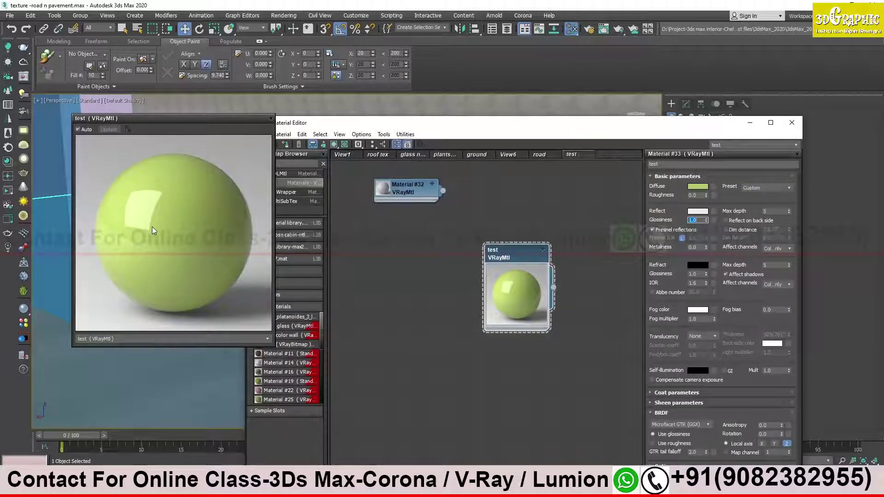
pyautogui.press('BackSpace')
pyautogui.write('.7')
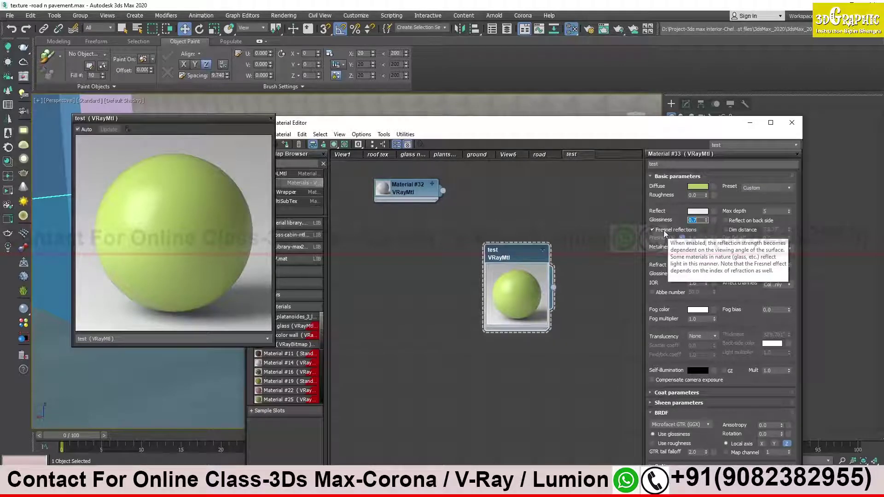
pyautogui.click(651, 230)
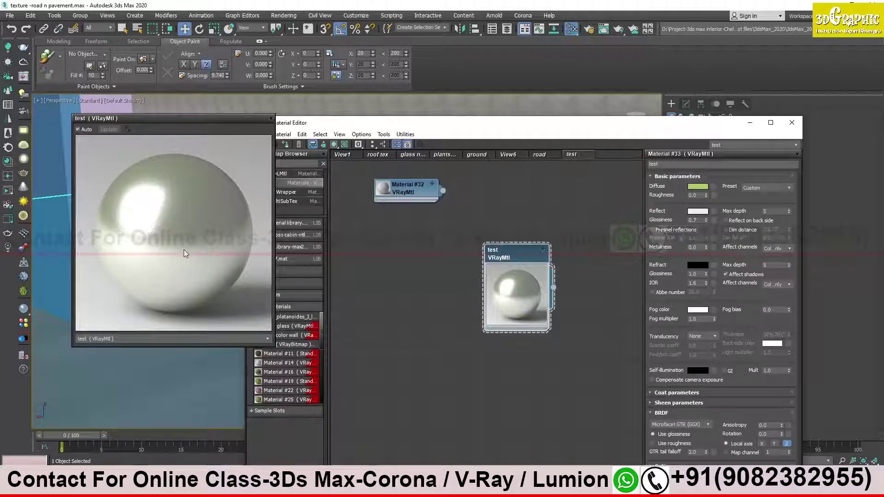
pyautogui.click(652, 229)
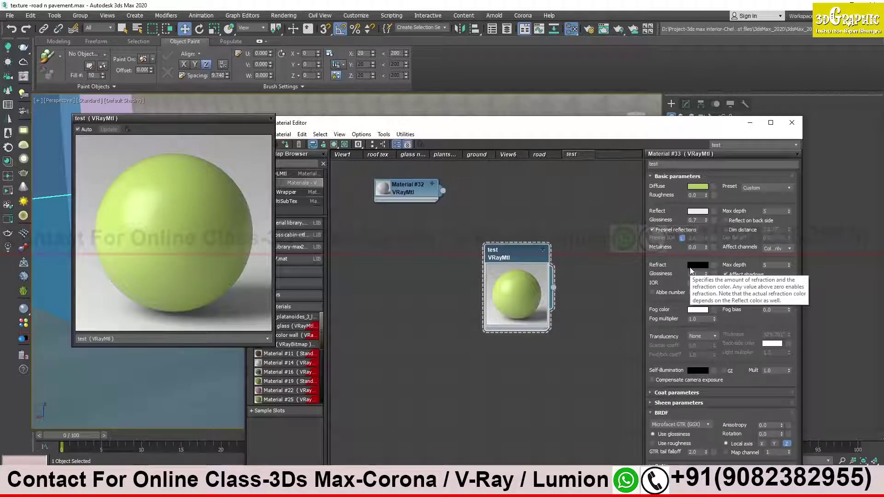
pyautogui.moveTo(506, 122); pyautogui.dragTo(677, 159)
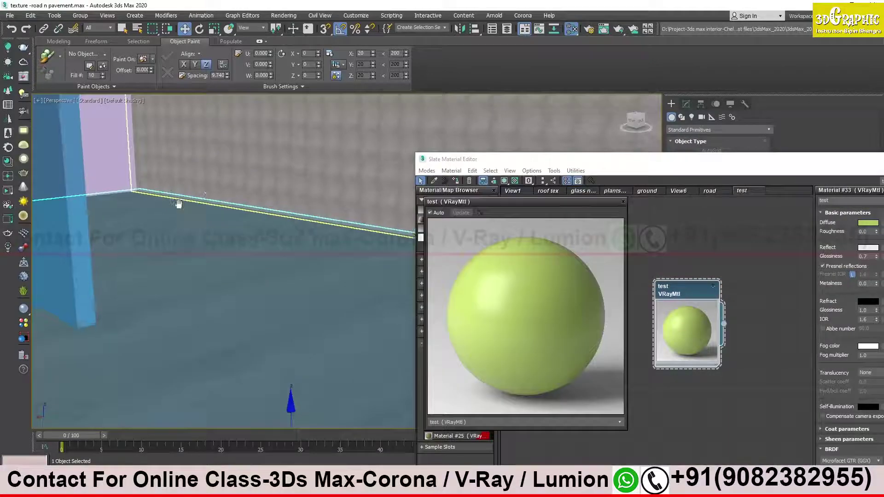
pyautogui.keyDown('alt'); pyautogui.moveTo(178, 204); pyautogui.dragTo(178, 230, button='middle'); pyautogui.keyUp('alt')
pyautogui.scroll(-5, 177, 231)
pyautogui.scroll(-3, 177, 239)
pyautogui.scroll(4, 175, 254)
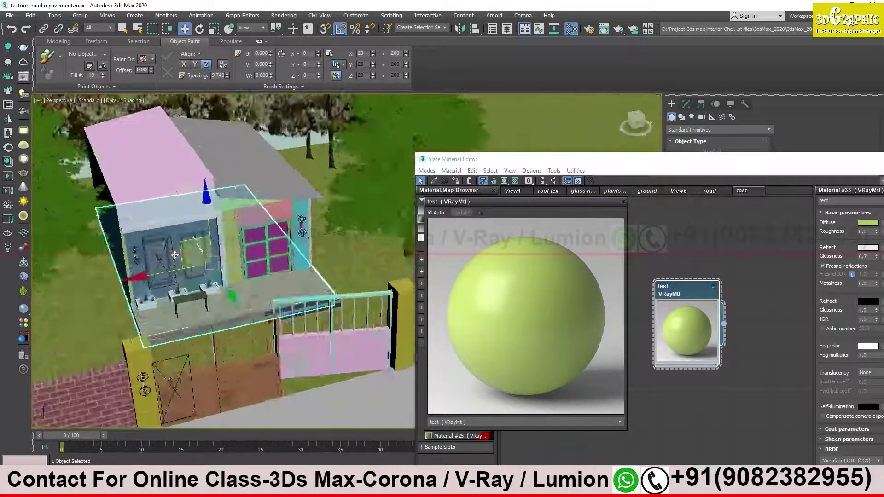
pyautogui.scroll(3, 175, 254)
pyautogui.scroll(3, 193, 246)
pyautogui.scroll(3, 216, 237)
pyautogui.scroll(3, 244, 227)
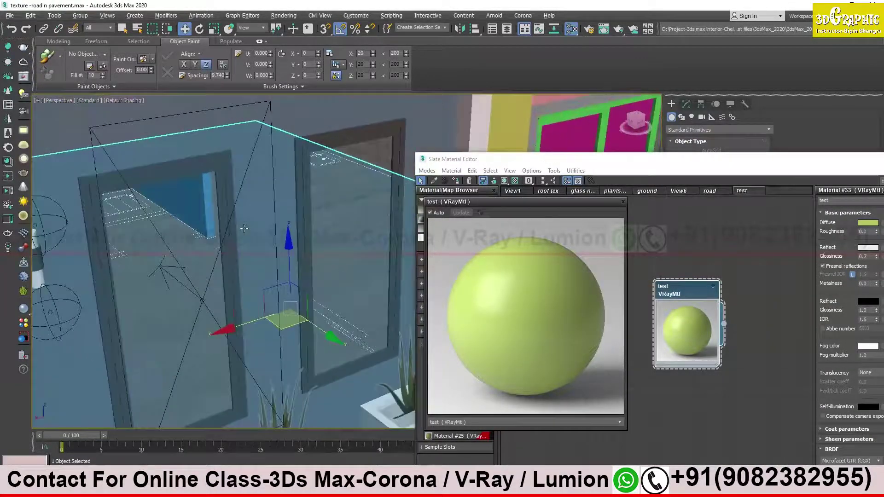
pyautogui.keyDown('alt'); pyautogui.moveTo(244, 228); pyautogui.dragTo(253, 223, button='middle'); pyautogui.keyUp('alt')
pyautogui.scroll(4, 257, 219)
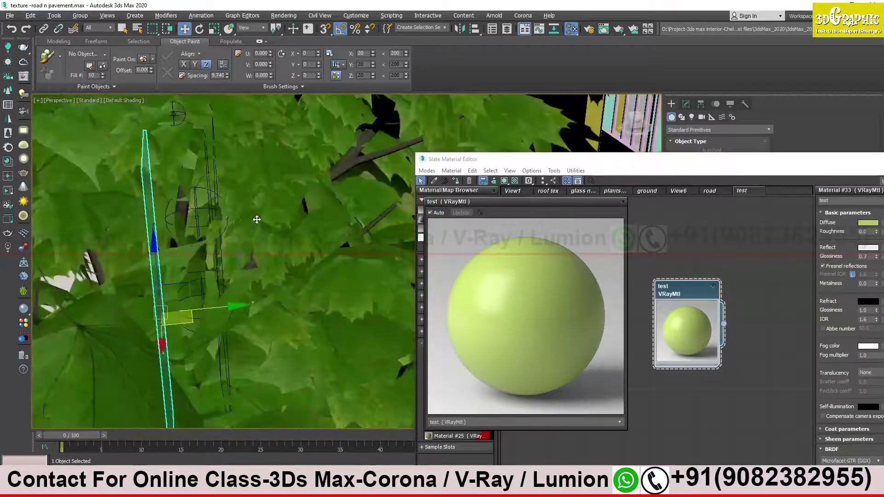
pyautogui.scroll(-5, 257, 219)
pyautogui.moveTo(184, 213)
pyautogui.keyDown('alt'); pyautogui.mouseDown(button='middle')
pyautogui.moveTo(148, 237)
pyautogui.moveTo(159, 258)
pyautogui.moveTo(240, 267)
pyautogui.mouseUp(button='middle'); pyautogui.keyUp('alt')
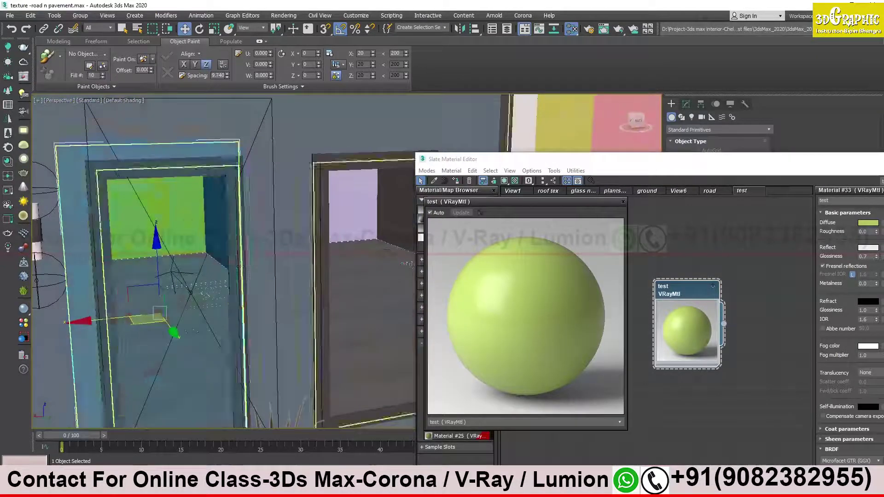
pyautogui.moveTo(815, 158); pyautogui.dragTo(514, 82)
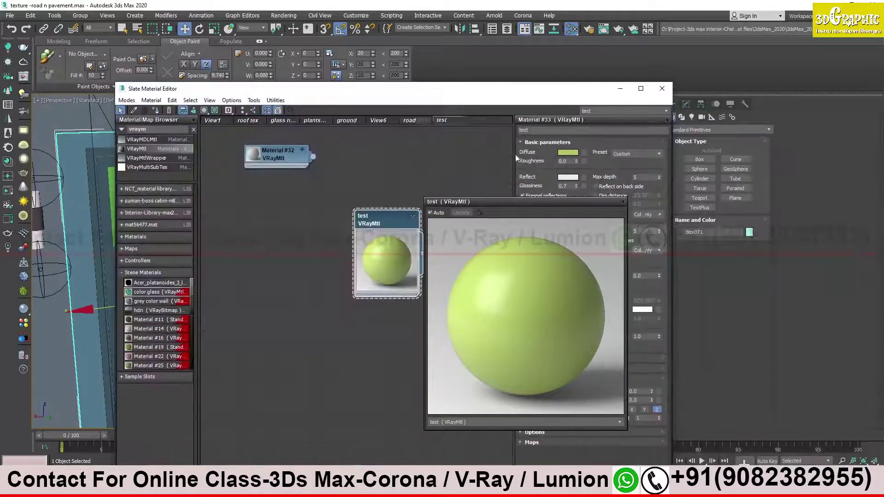
pyautogui.moveTo(483, 202); pyautogui.dragTo(246, 168)
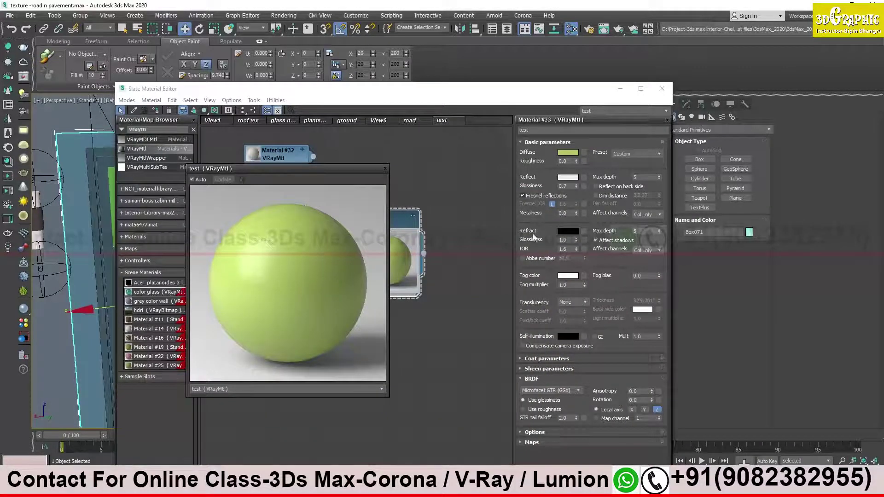
pyautogui.moveTo(309, 171); pyautogui.dragTo(186, 137)
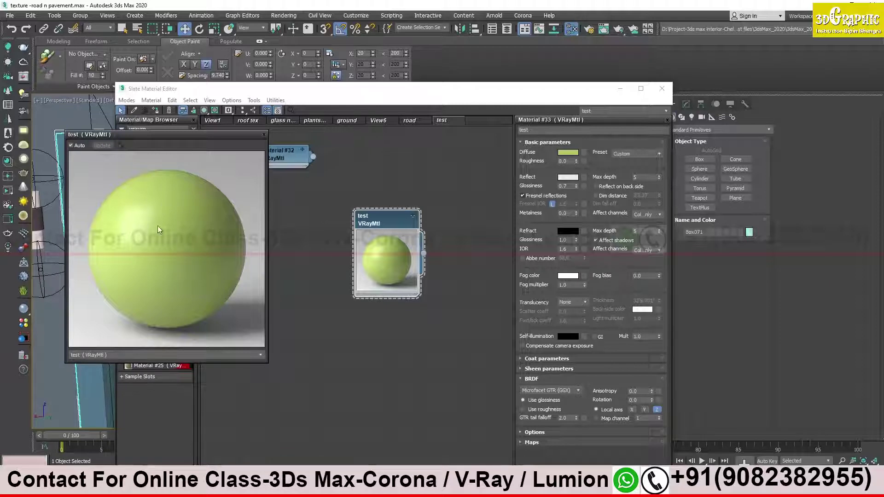
# - Set the test material's refraction colour to near-white, first 211 then 242
pyautogui.click(571, 231)
pyautogui.moveTo(271, 90); pyautogui.dragTo(272, 121)
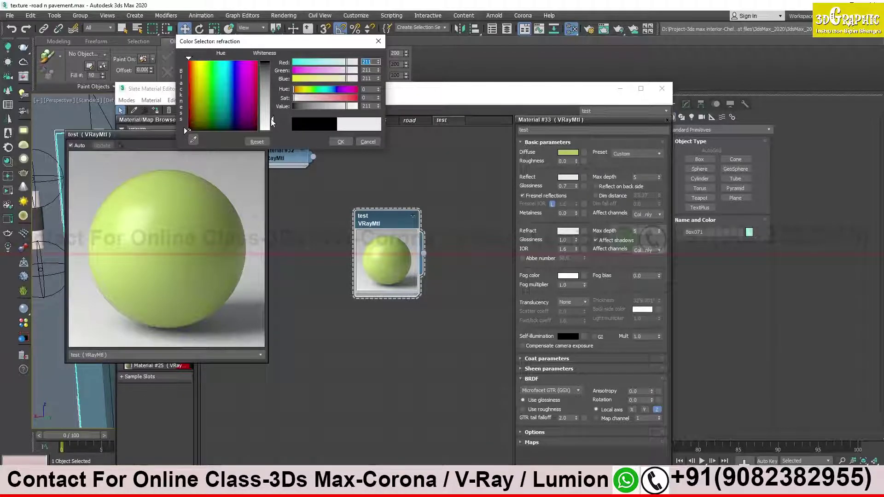
pyautogui.click(341, 142)
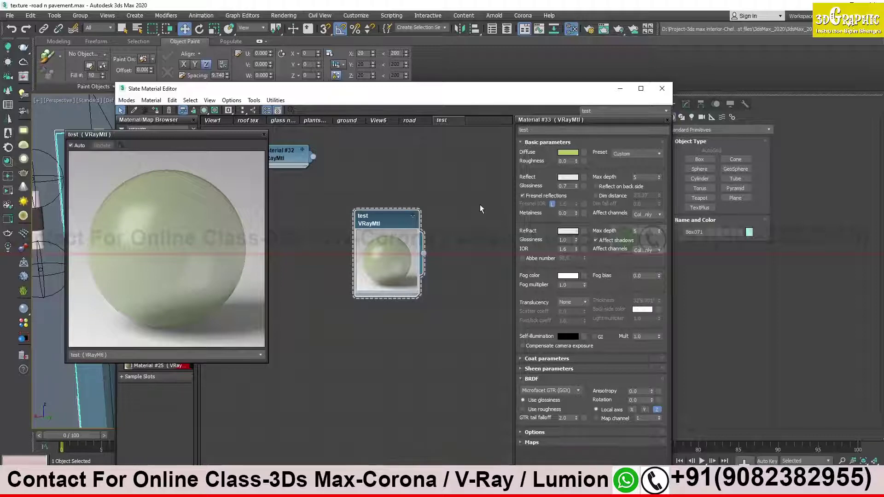
pyautogui.click(569, 231)
pyautogui.moveTo(272, 119); pyautogui.dragTo(272, 127)
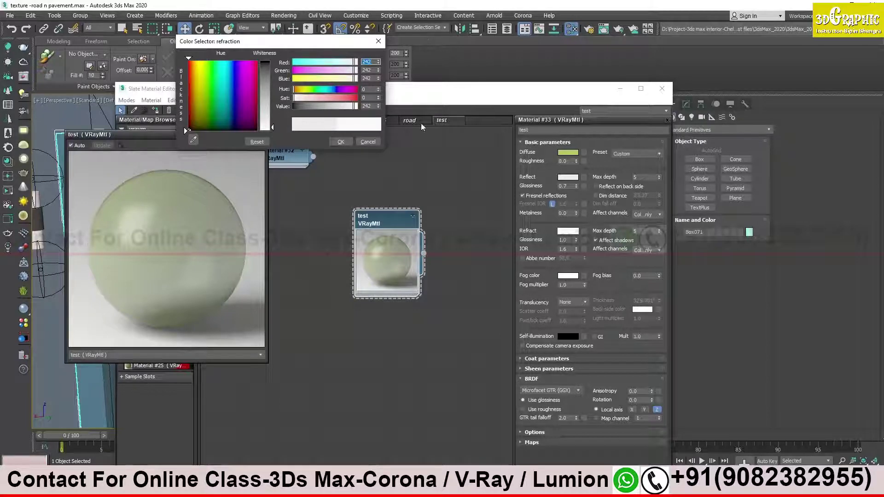
pyautogui.click(344, 140)
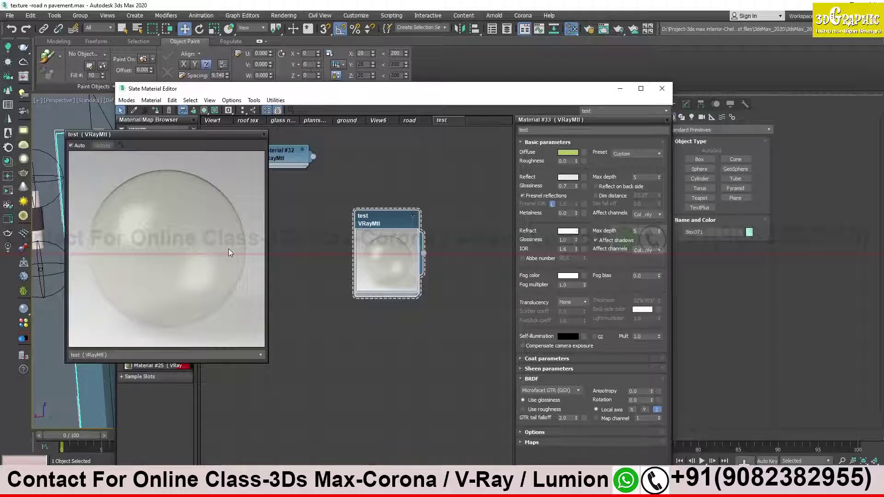
# - Move the preview and material editor aside and orbit the scene view
pyautogui.moveTo(151, 134); pyautogui.dragTo(294, 165)
pyautogui.moveTo(193, 89); pyautogui.dragTo(480, 99)
pyautogui.keyDown('alt'); pyautogui.moveTo(113, 186); pyautogui.dragTo(141, 227, button='middle'); pyautogui.keyUp('alt')
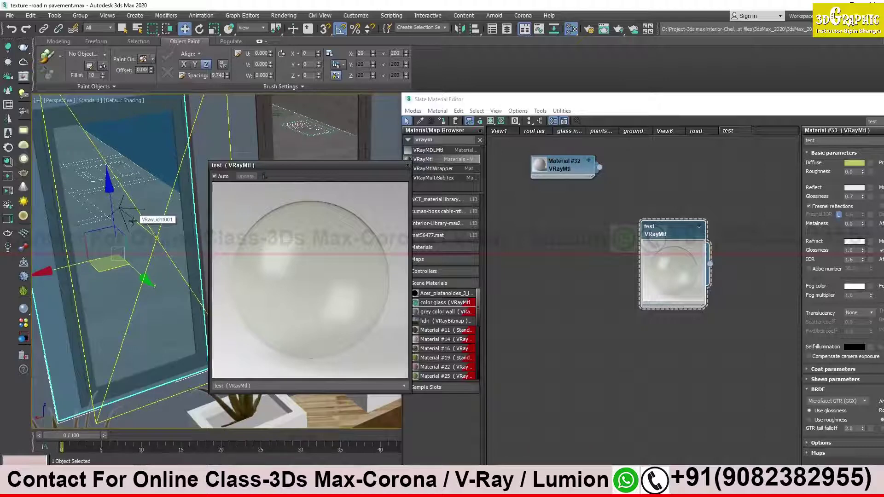
pyautogui.moveTo(343, 167); pyautogui.dragTo(246, 115)
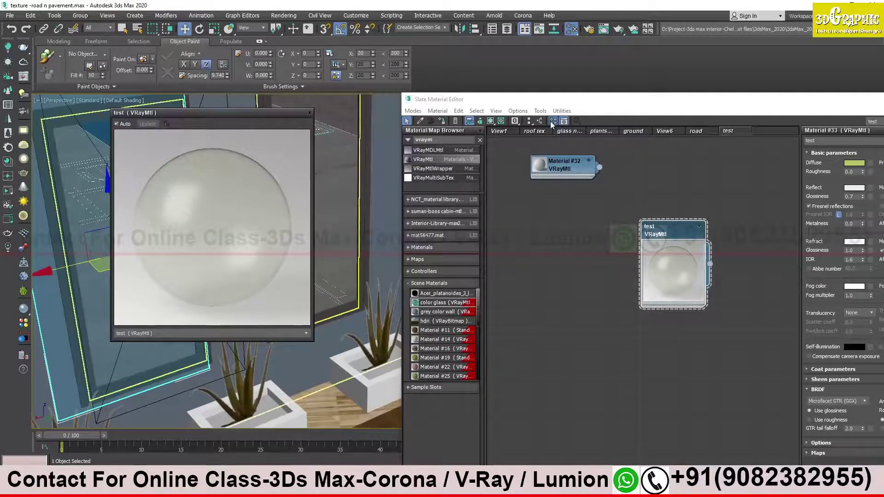
# - Change the test material's diffuse colour from green to light grey
pyautogui.moveTo(539, 103); pyautogui.dragTo(296, 55)
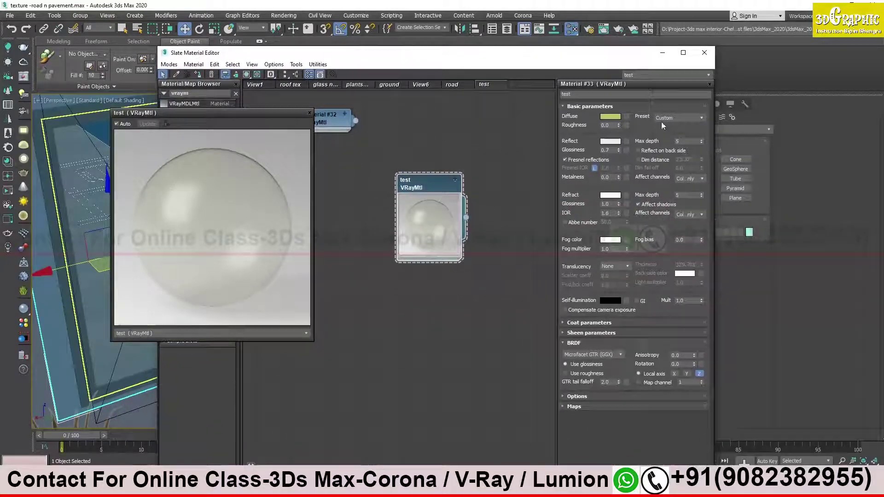
pyautogui.moveTo(267, 114); pyautogui.dragTo(195, 86)
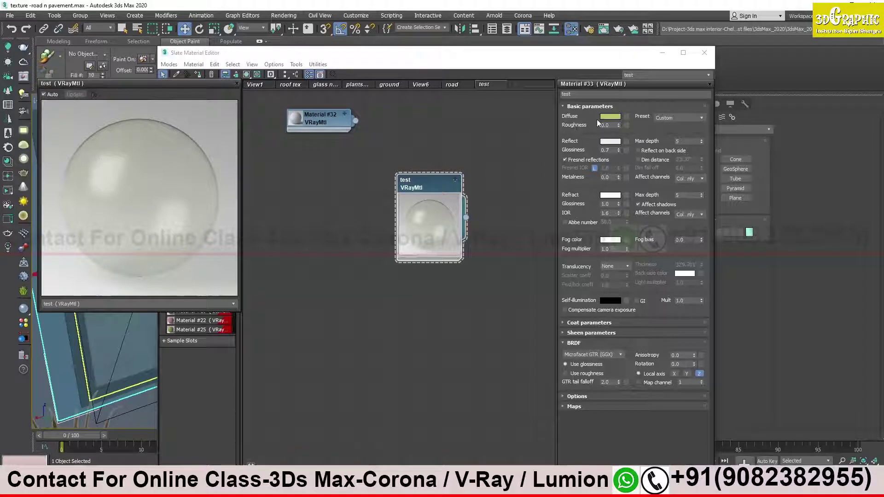
pyautogui.click(610, 116)
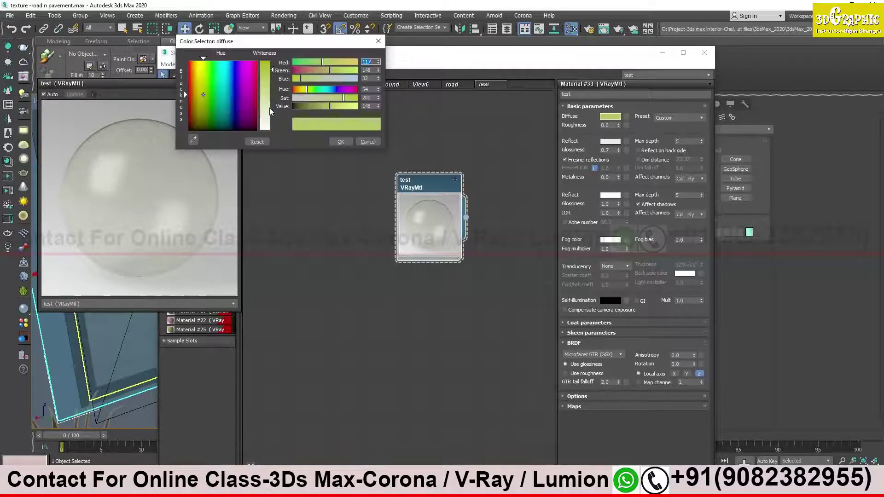
pyautogui.moveTo(203, 95); pyautogui.dragTo(203, 130)
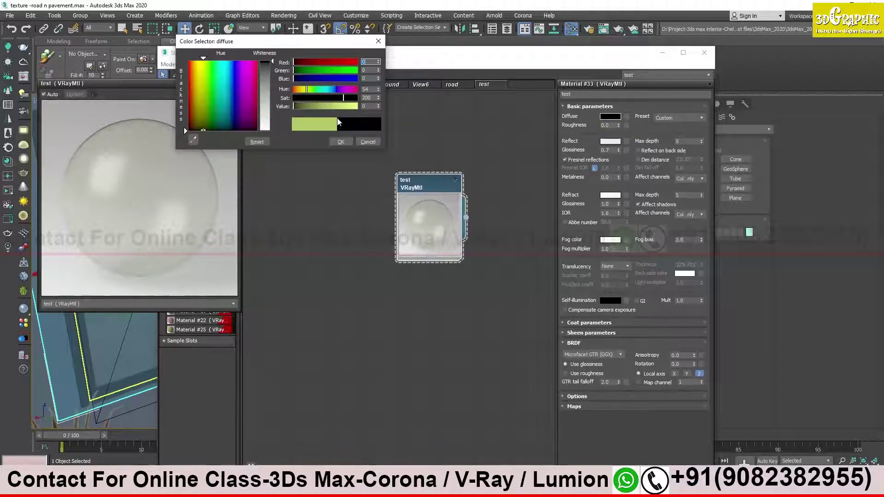
pyautogui.click(340, 142)
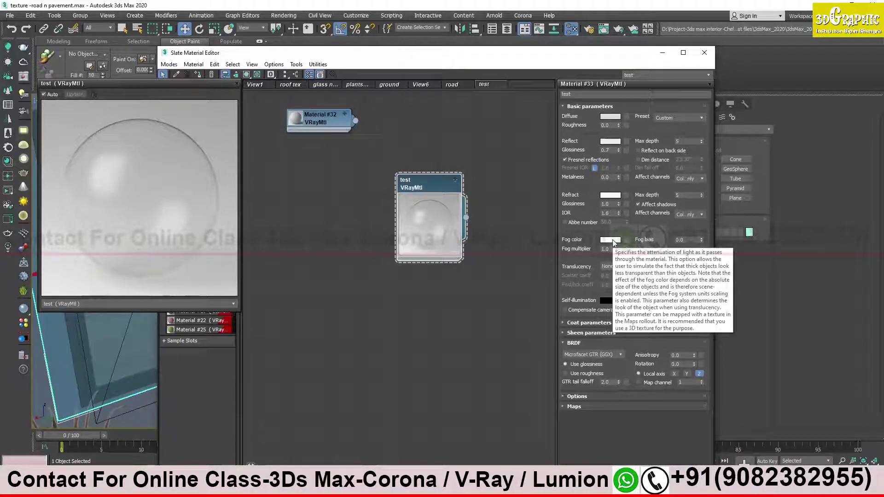
# - Set the refraction fog colour to a fully saturated green (hue 88)
pyautogui.click(611, 240)
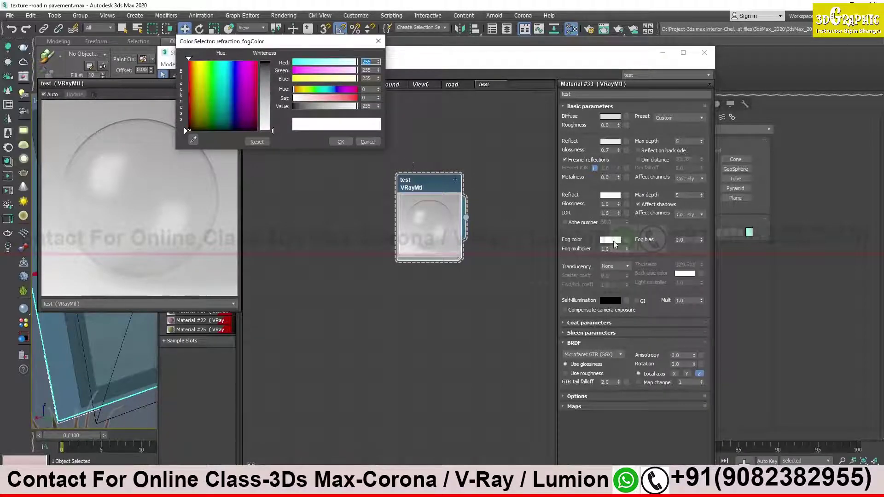
pyautogui.click(212, 72)
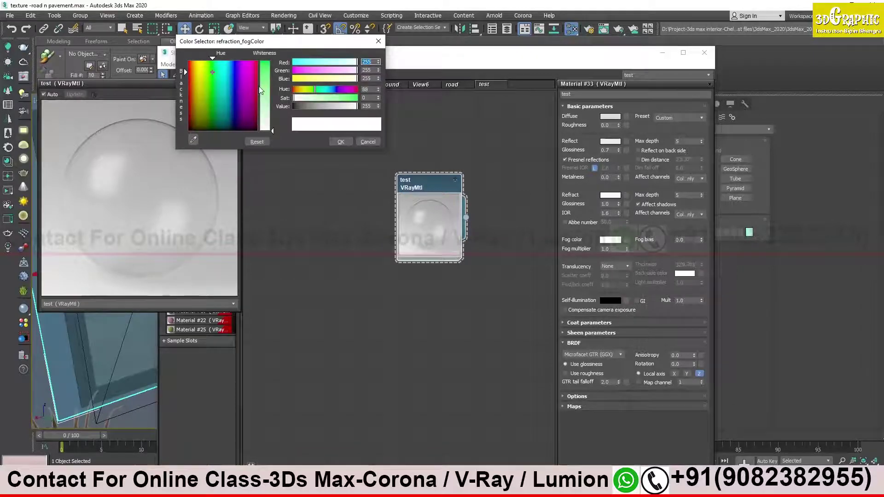
pyautogui.click(270, 72)
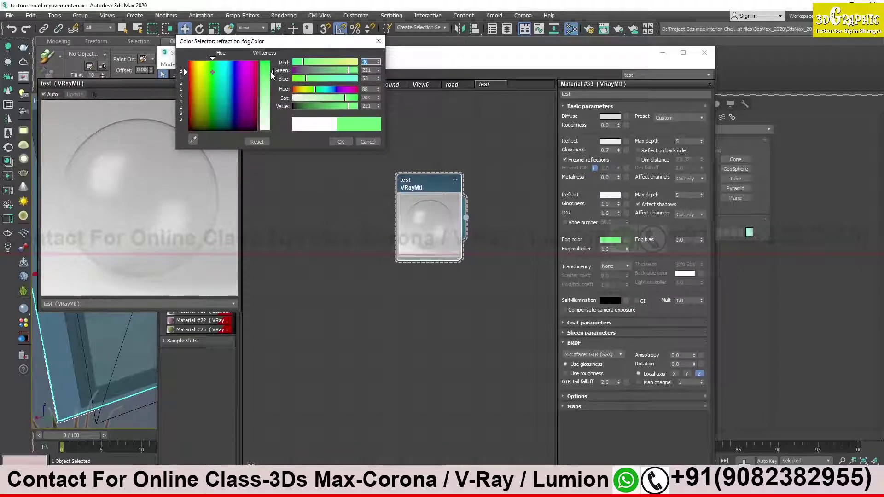
pyautogui.click(345, 143)
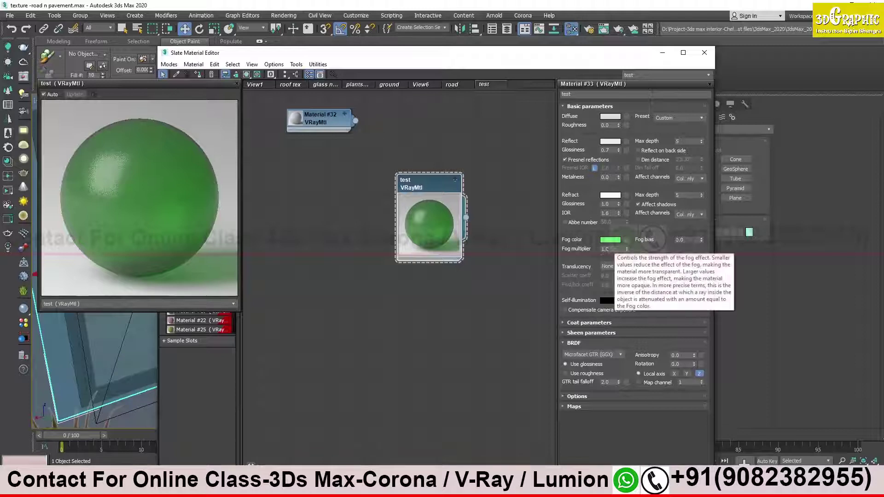
# - Lower the fog multiplier to 0.1 and collapse the Basic parameters section
pyautogui.click(601, 249)
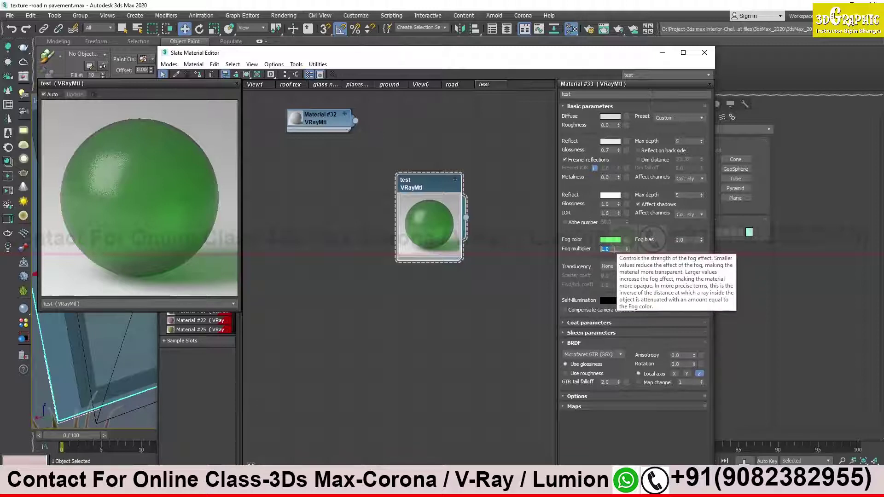
pyautogui.write('0.5')
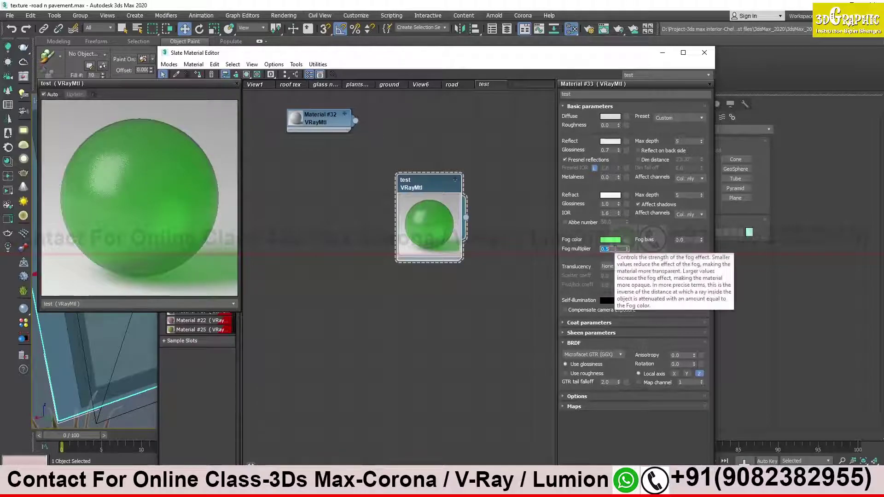
pyautogui.write('0.1')
pyautogui.press('Return')
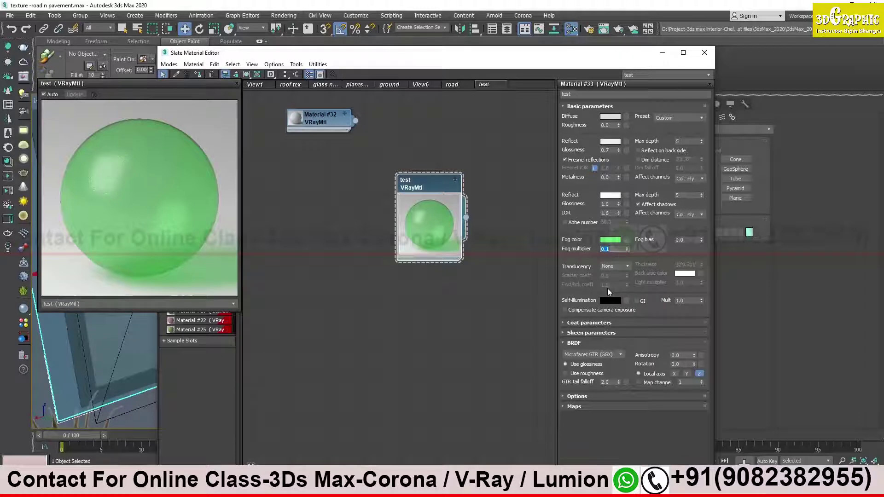
pyautogui.click(577, 106)
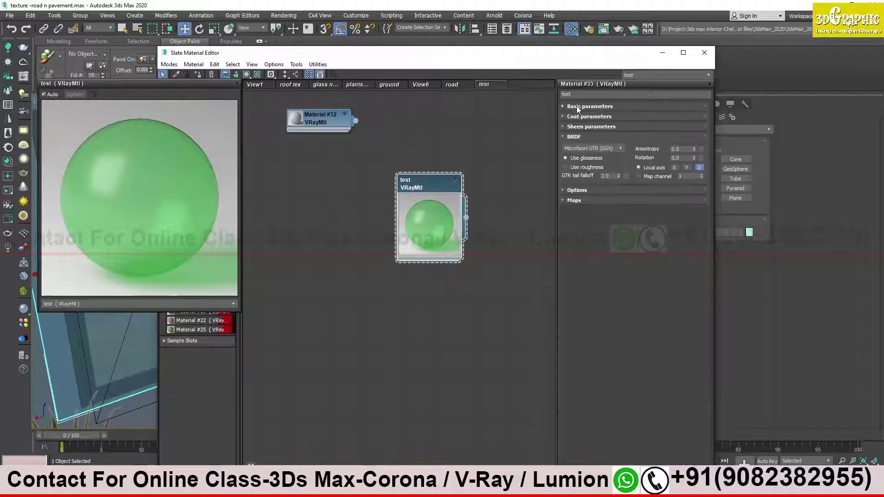
# - Collapse BRDF, re-expand Basic parameters, toggle Options, and expand the test material's Maps rollout
pyautogui.click(582, 136)
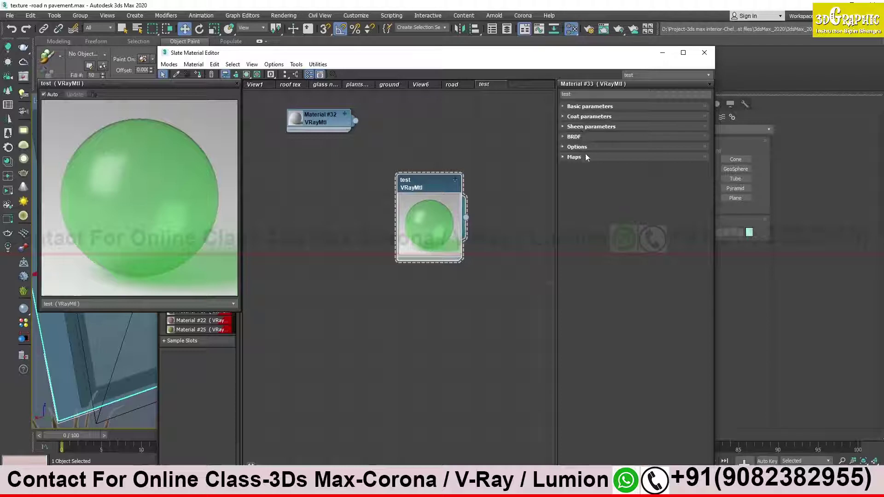
pyautogui.click(588, 106)
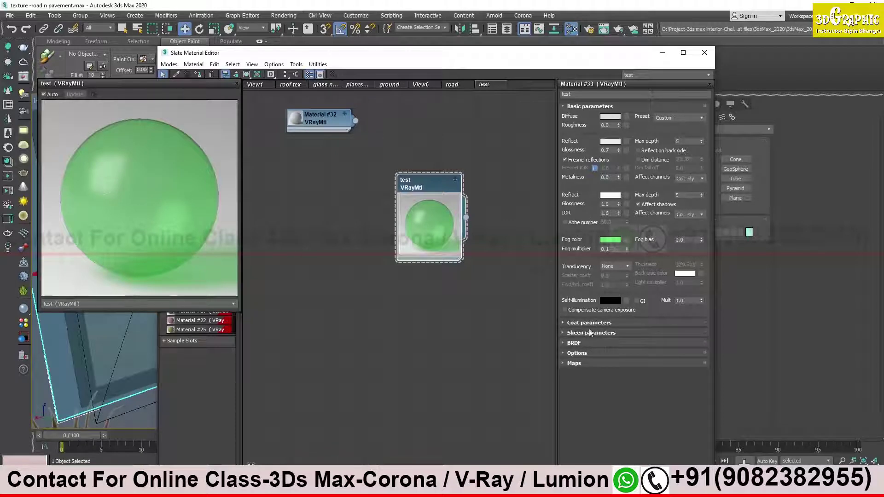
pyautogui.click(577, 355)
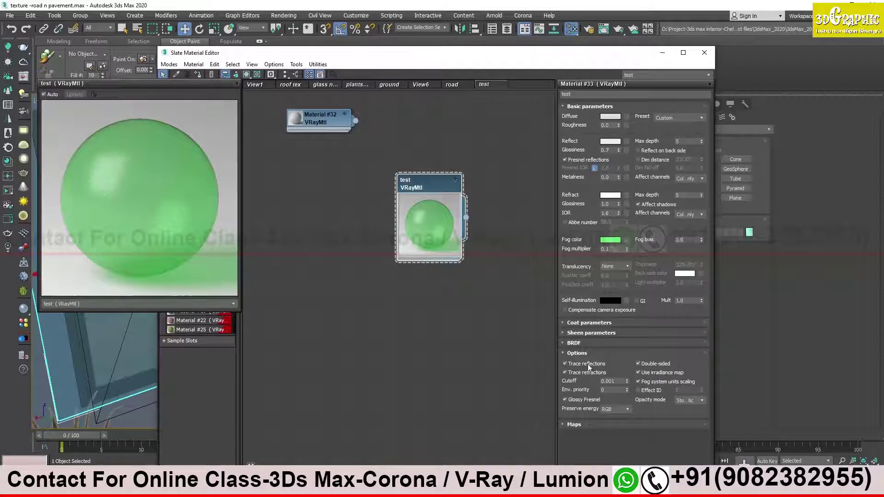
pyautogui.click(578, 352)
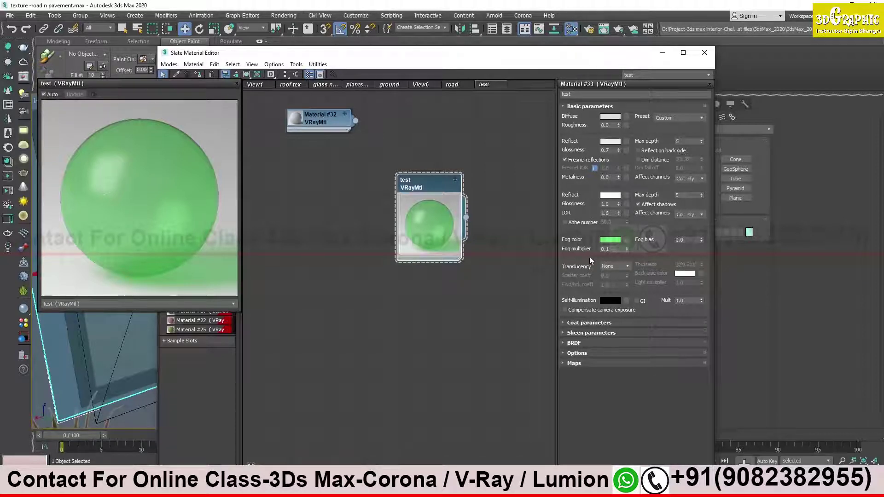
pyautogui.click(581, 362)
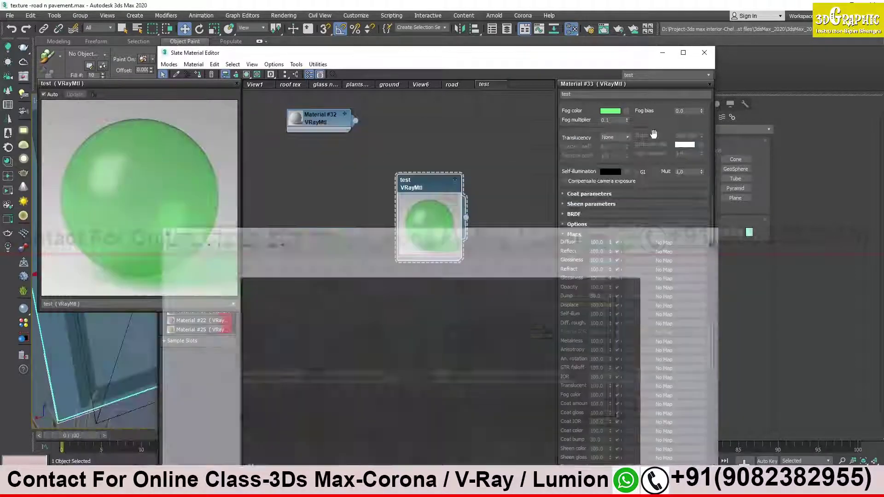
# - Close the road texture preview, collapse the Maps rollout and select the test material node
pyautogui.click(698, 130)
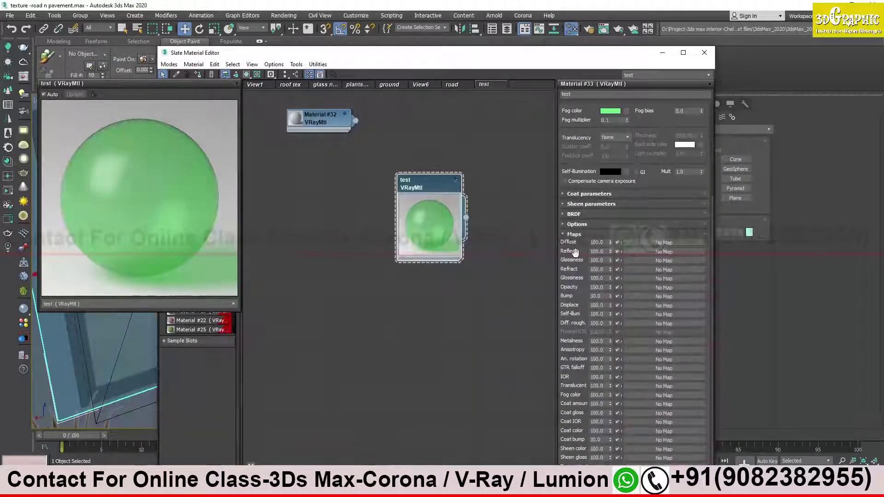
pyautogui.scroll(2, 518, 223)
pyautogui.scroll(-2, 493, 222)
pyautogui.moveTo(493, 222); pyautogui.dragTo(474, 250, button='middle')
pyautogui.click(591, 234)
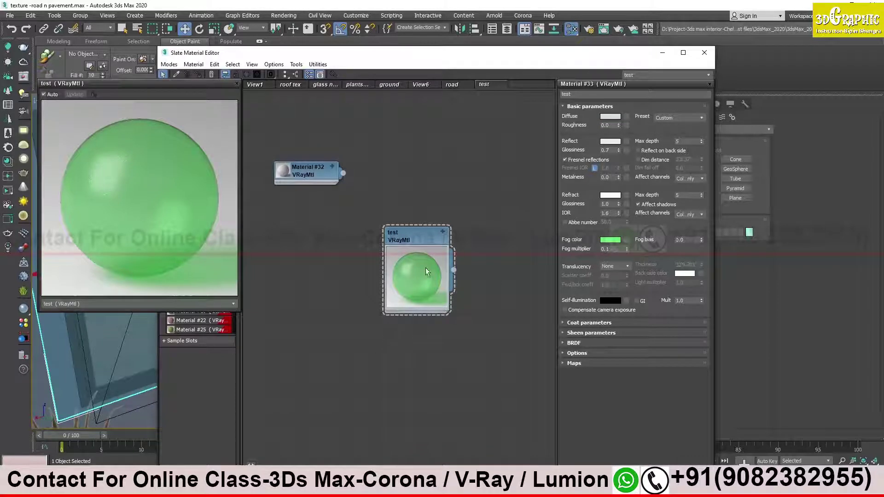
pyautogui.click(428, 232)
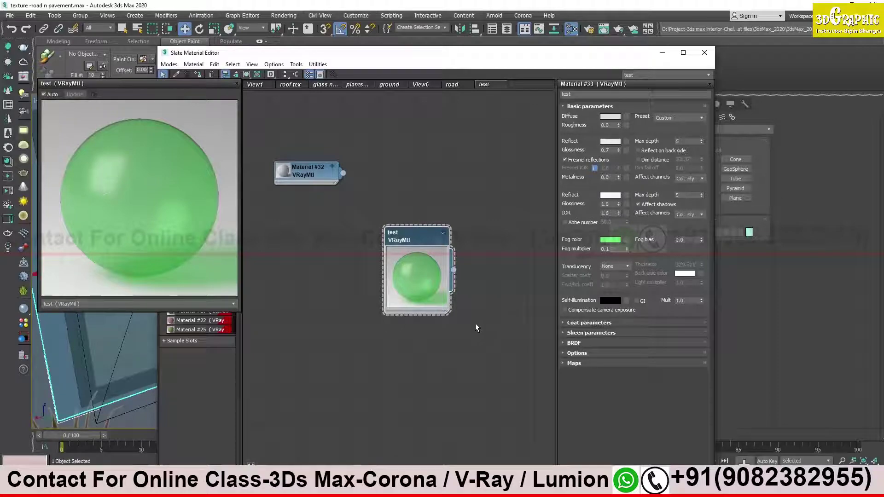
pyautogui.click(342, 487)
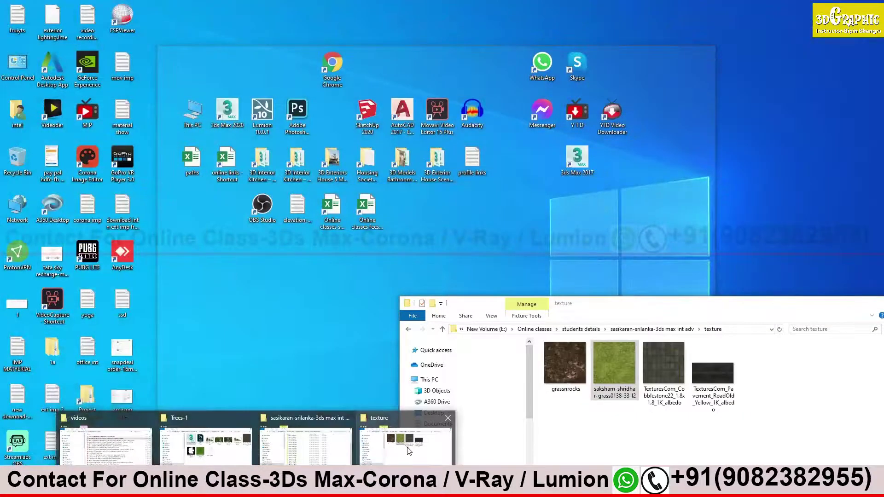
# - Preview the Pavement RoadOld image, then drag it into the Slate view as bitmap Map #145
pyautogui.click(405, 447)
pyautogui.doubleClick(712, 373)
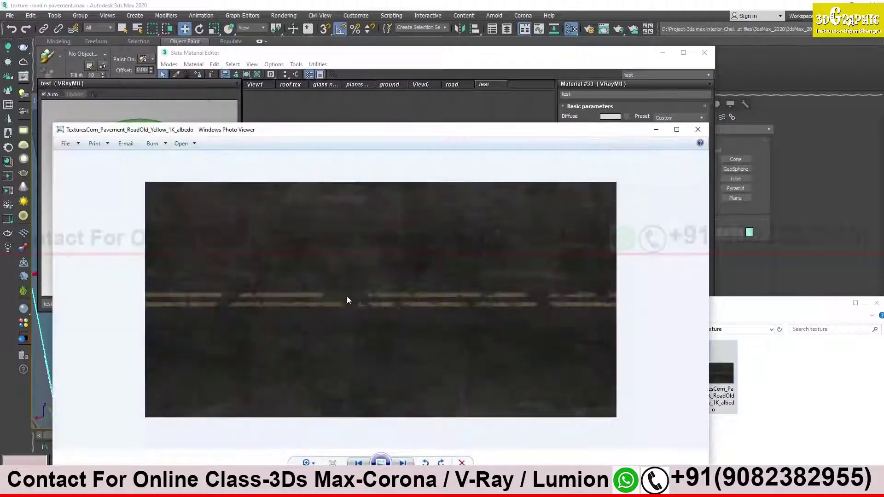
pyautogui.click(698, 129)
pyautogui.moveTo(701, 375); pyautogui.dragTo(308, 270)
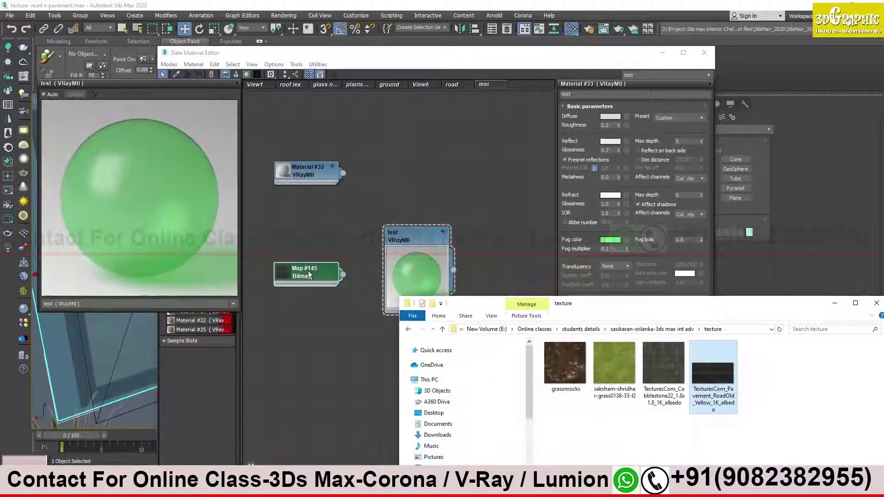
# - Shift-drag Material #32 into a new copy, Material #34, and arrange it beside Map #145
pyautogui.click(834, 303)
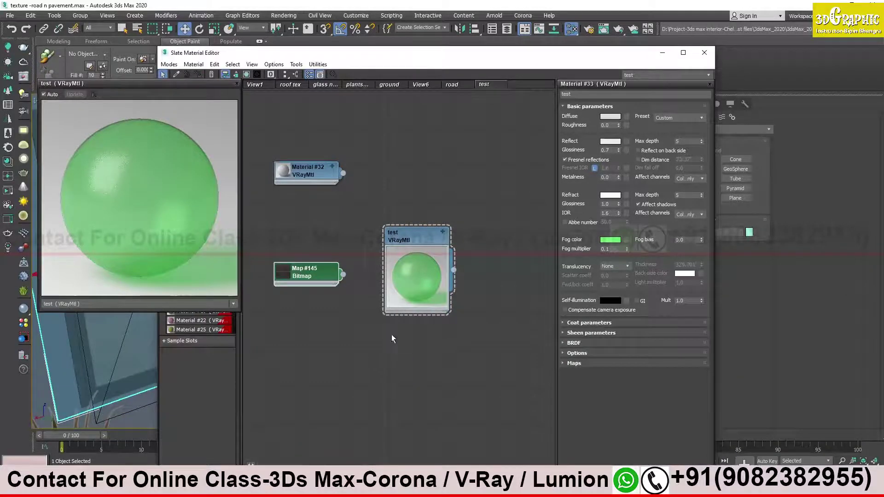
pyautogui.moveTo(410, 236); pyautogui.dragTo(446, 181)
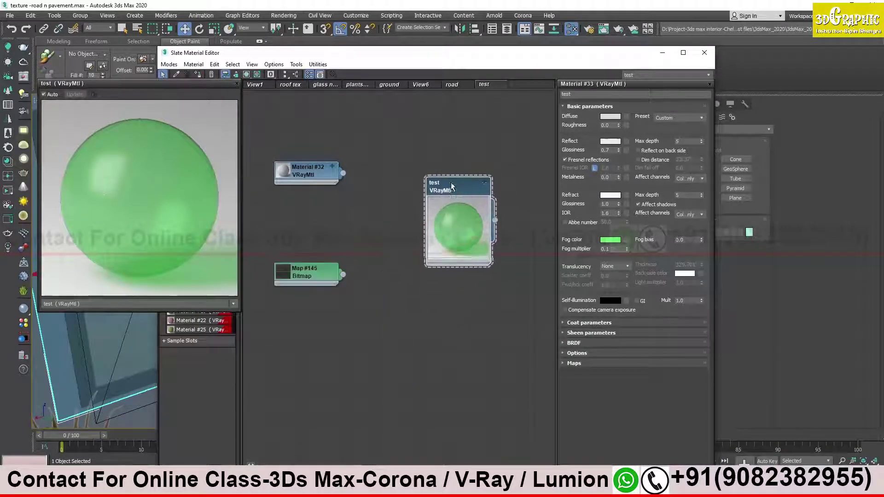
pyautogui.click(321, 172)
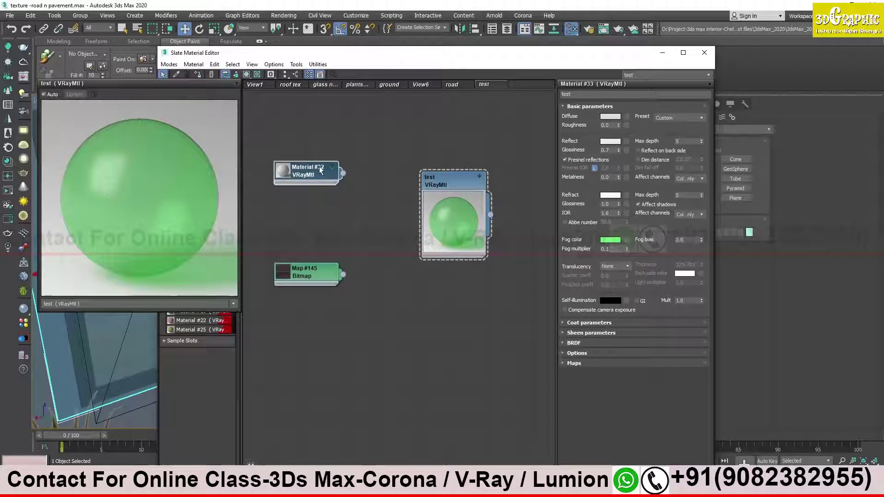
pyautogui.keyDown('shift'); pyautogui.moveTo(320, 170); pyautogui.dragTo(427, 309); pyautogui.keyUp('shift')
pyautogui.moveTo(318, 279); pyautogui.dragTo(322, 307)
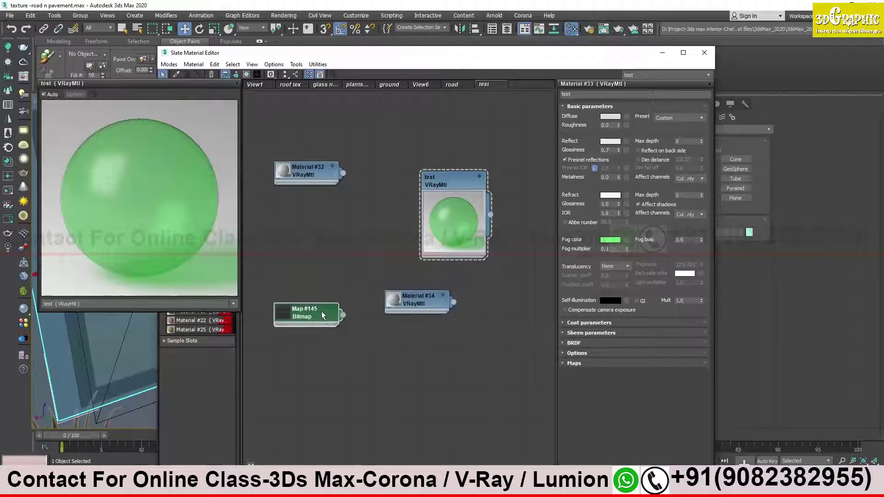
pyautogui.moveTo(411, 307); pyautogui.dragTo(402, 316)
pyautogui.moveTo(318, 308); pyautogui.dragTo(321, 312)
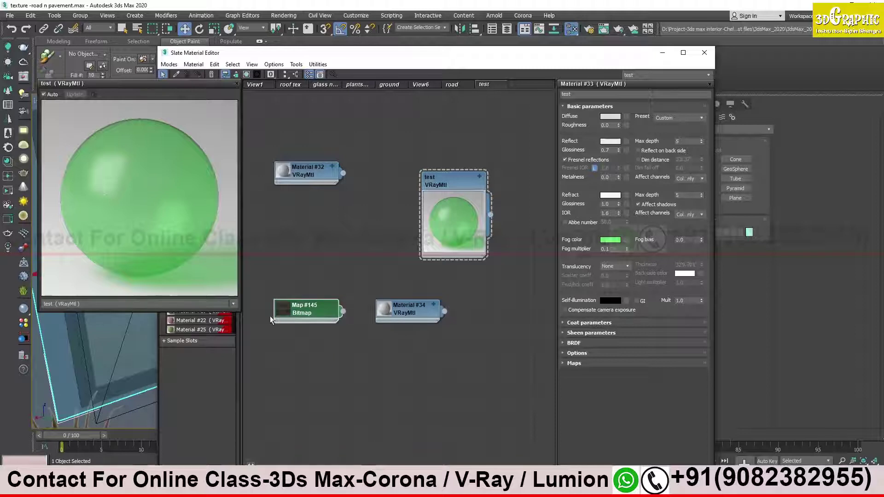
# - Rename Material #34 to 'road'
pyautogui.doubleClick(418, 310)
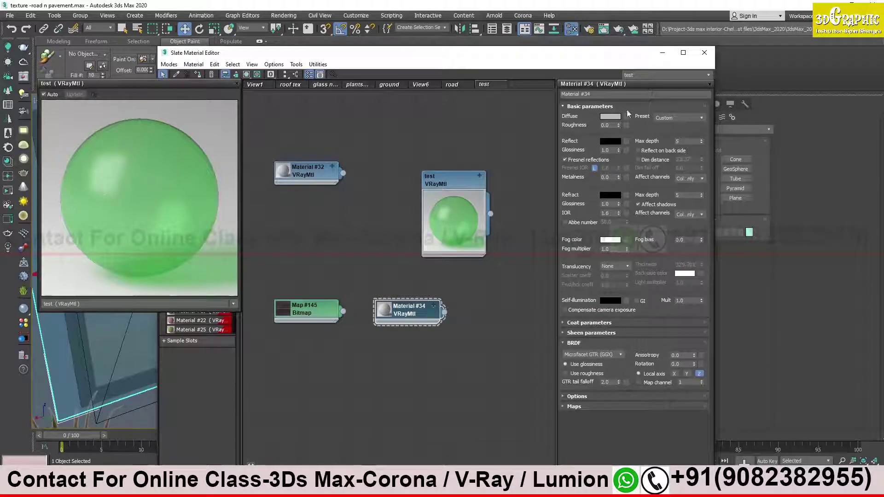
pyautogui.click(596, 95)
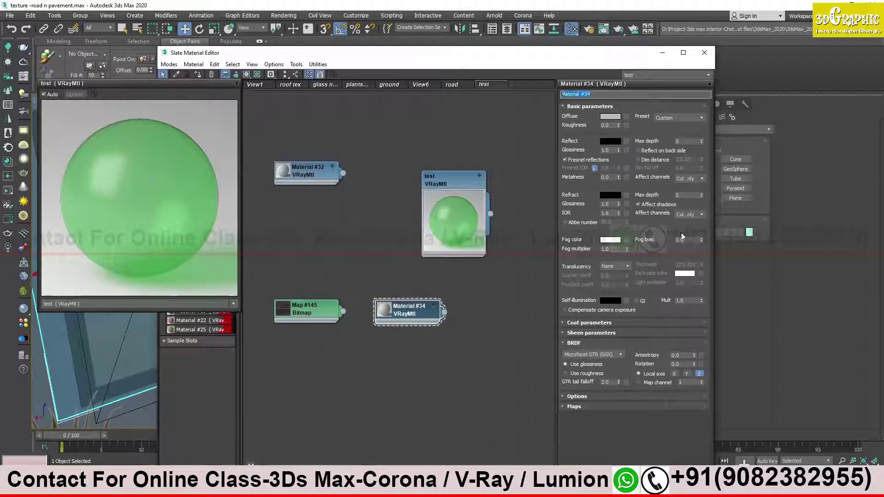
pyautogui.write('road')
pyautogui.press('Return')
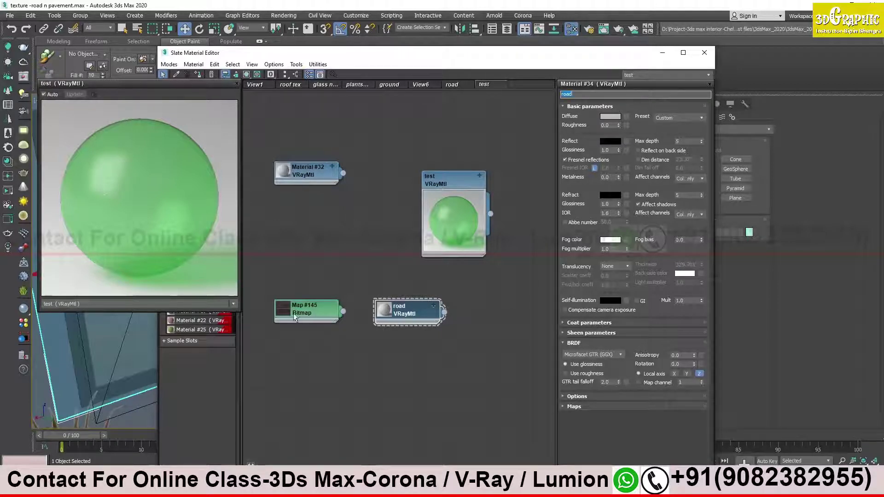
# - Wire the Map #145 pavement bitmap into road's Diffuse map and drag another wire to a lower slot
pyautogui.doubleClick(285, 313)
pyautogui.moveTo(312, 317); pyautogui.dragTo(293, 280)
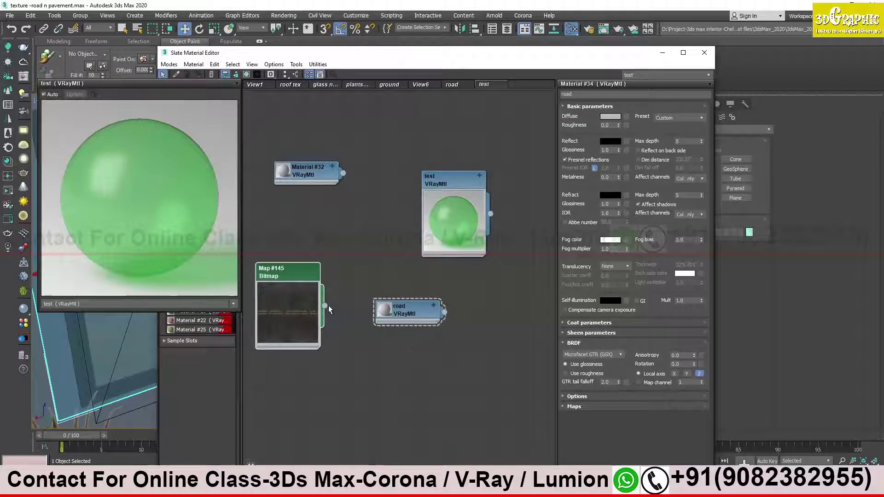
pyautogui.moveTo(325, 306); pyautogui.dragTo(401, 314)
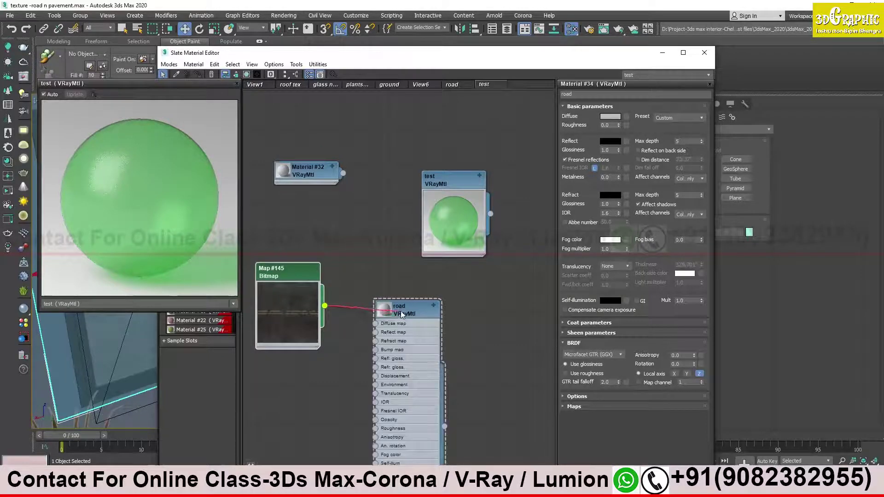
pyautogui.moveTo(401, 315)
pyautogui.mouseDown()
pyautogui.moveTo(376, 323)
pyautogui.moveTo(396, 298)
pyautogui.mouseUp()
pyautogui.doubleClick(387, 317)
pyautogui.moveTo(312, 280); pyautogui.dragTo(305, 276)
pyautogui.moveTo(325, 307); pyautogui.dragTo(398, 371)
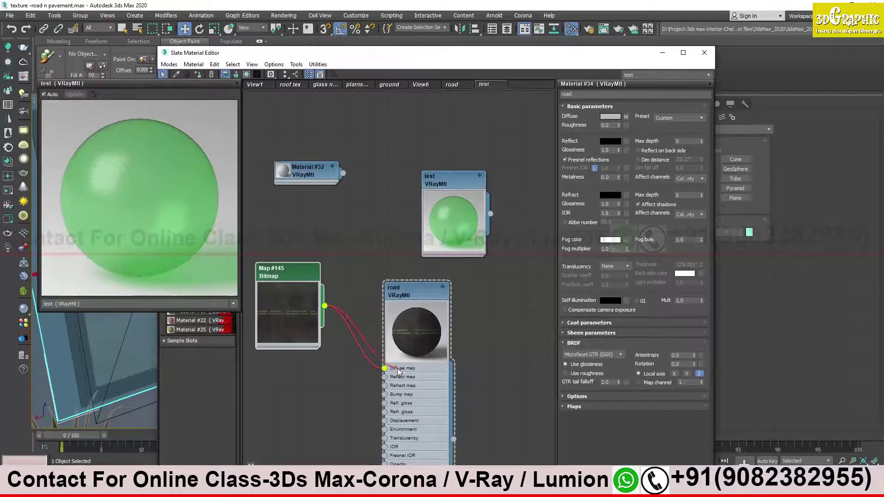
pyautogui.moveTo(398, 371)
pyautogui.mouseDown()
pyautogui.moveTo(399, 386)
pyautogui.moveTo(385, 395)
pyautogui.mouseUp()
# - Expand the road node and wire the Map #145 bitmap into its Reflect map input
pyautogui.click(442, 289)
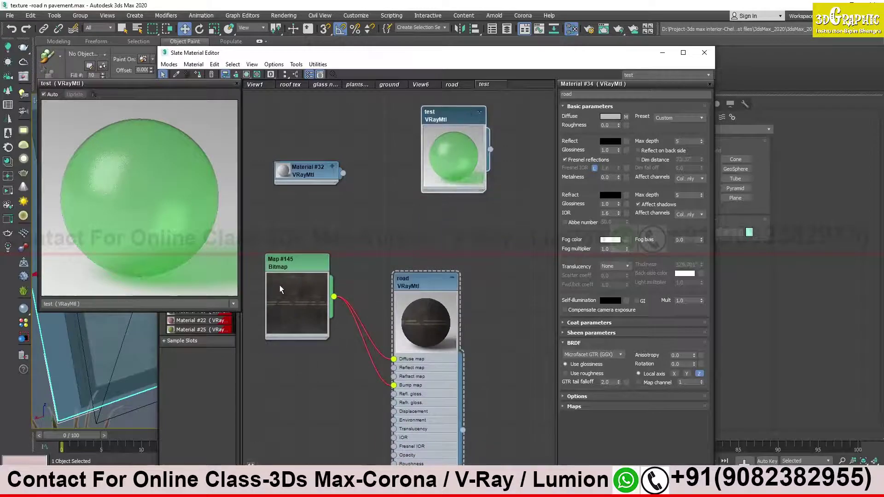
pyautogui.moveTo(282, 289); pyautogui.dragTo(282, 372)
pyautogui.moveTo(421, 289); pyautogui.dragTo(430, 234)
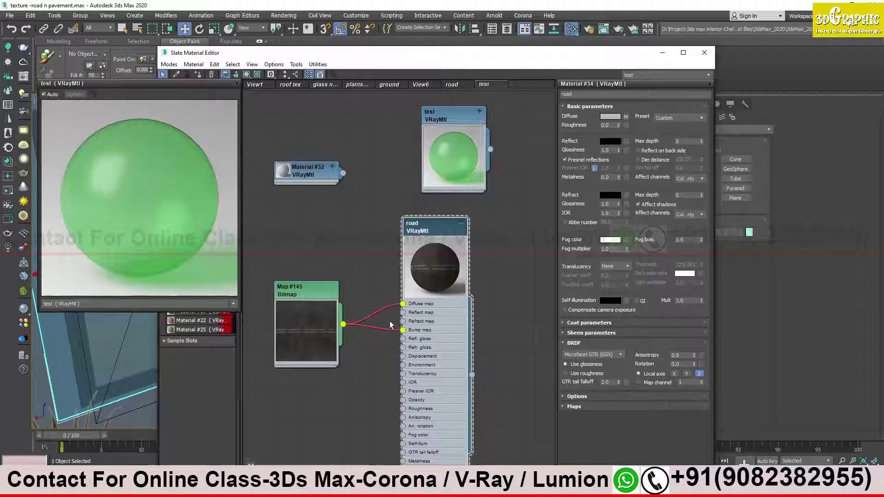
pyautogui.moveTo(343, 325); pyautogui.dragTo(405, 317)
pyautogui.moveTo(318, 293); pyautogui.dragTo(318, 284)
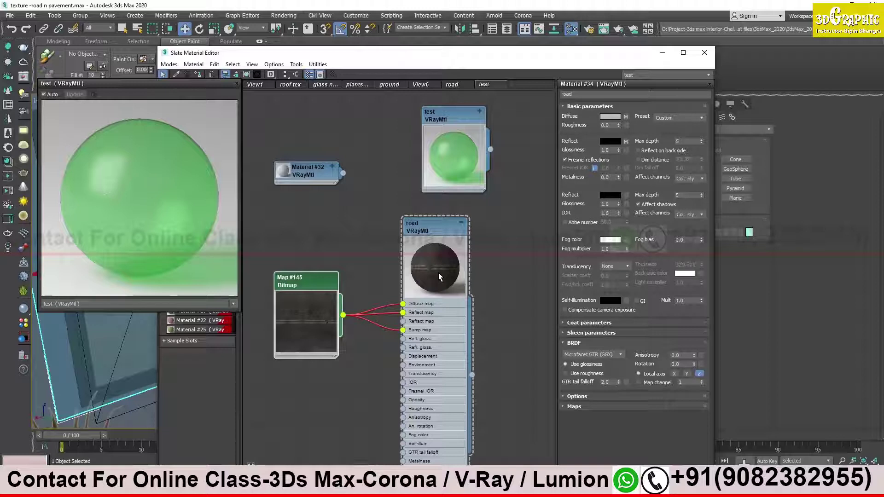
# - Rearrange the road material and Map #145 nodes, and collapse Basic parameters
pyautogui.moveTo(442, 230)
pyautogui.mouseDown()
pyautogui.moveTo(454, 240)
pyautogui.moveTo(451, 230)
pyautogui.mouseUp()
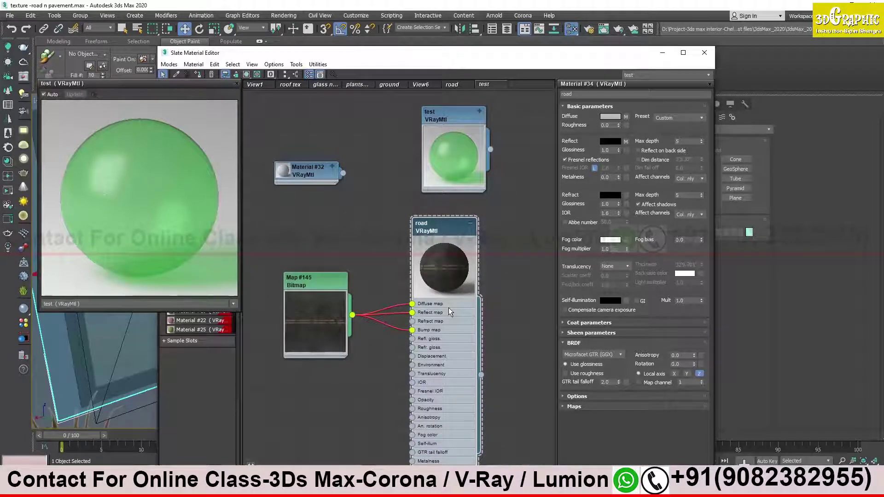
pyautogui.moveTo(446, 237); pyautogui.dragTo(455, 237)
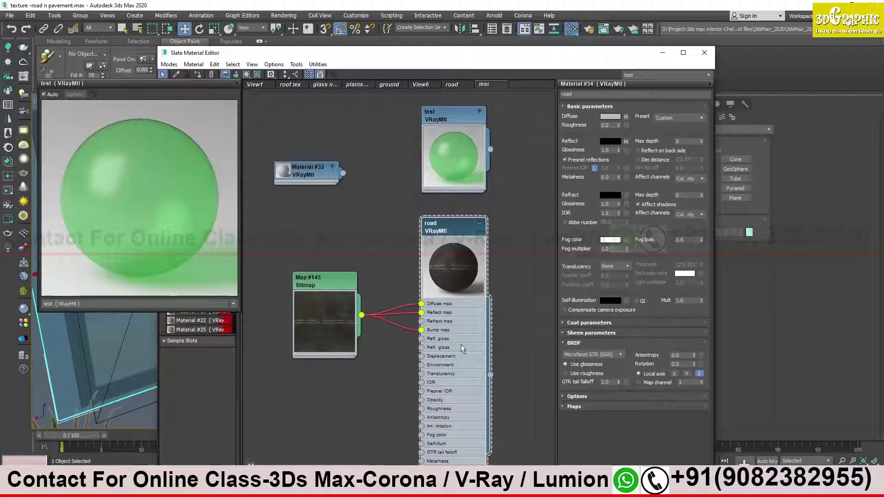
pyautogui.moveTo(456, 229)
pyautogui.mouseDown()
pyautogui.moveTo(466, 235)
pyautogui.moveTo(456, 229)
pyautogui.mouseUp()
pyautogui.moveTo(324, 284); pyautogui.dragTo(324, 275)
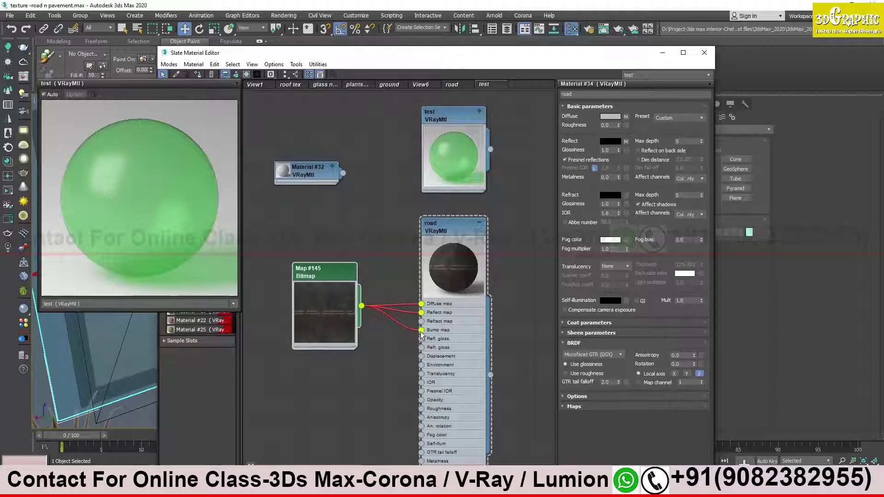
pyautogui.moveTo(324, 279)
pyautogui.mouseDown()
pyautogui.moveTo(316, 272)
pyautogui.moveTo(315, 288)
pyautogui.mouseUp()
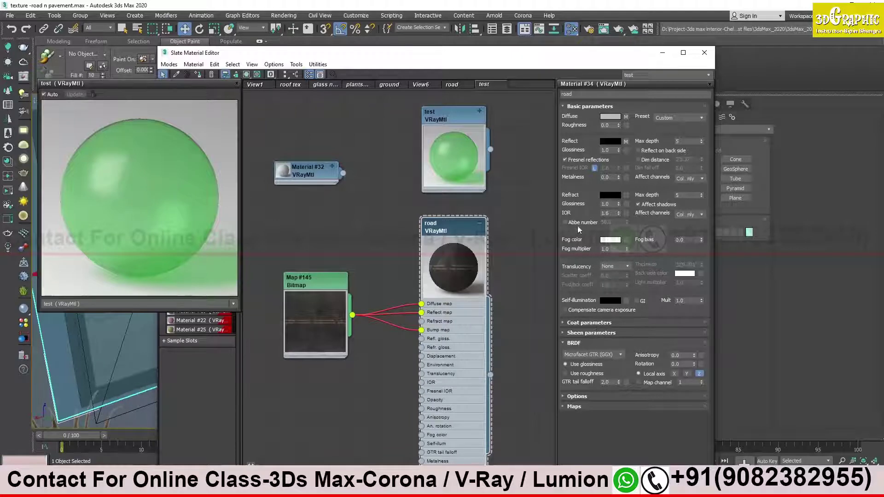
pyautogui.click(578, 106)
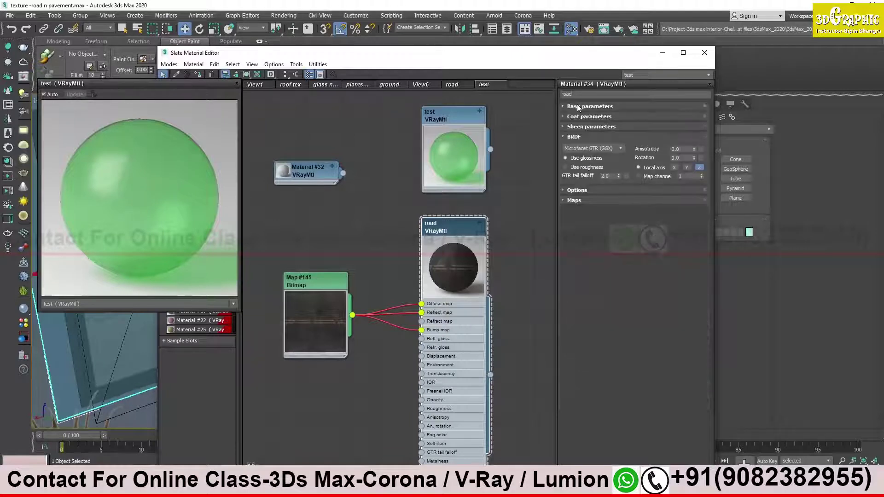
# - Expand the Maps rollout and set the road material's Bump amount to 90
pyautogui.click(586, 200)
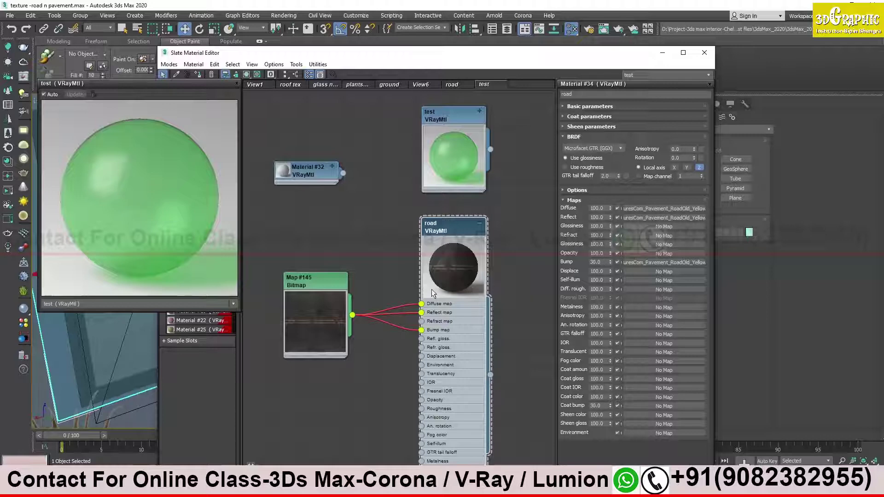
pyautogui.rightClick(457, 261)
pyautogui.click(430, 228)
pyautogui.scroll(2, 447, 266)
pyautogui.scroll(2, 466, 253)
pyautogui.scroll(1, 469, 256)
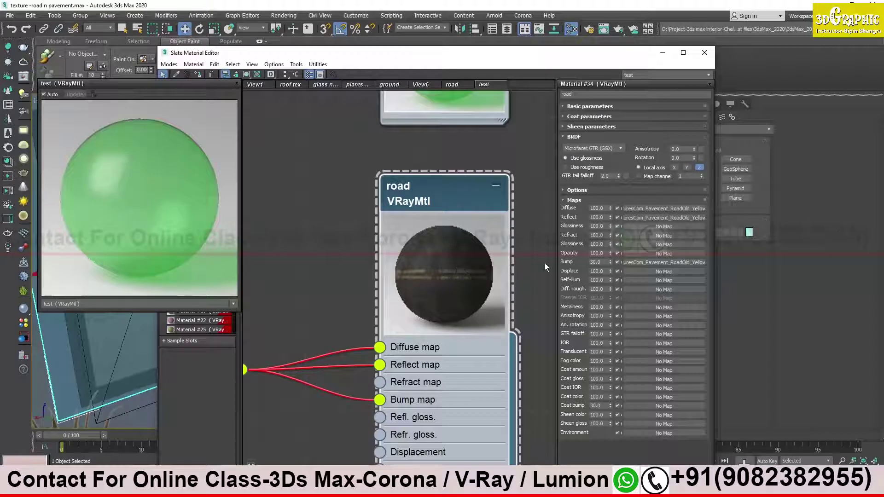
pyautogui.doubleClick(596, 262)
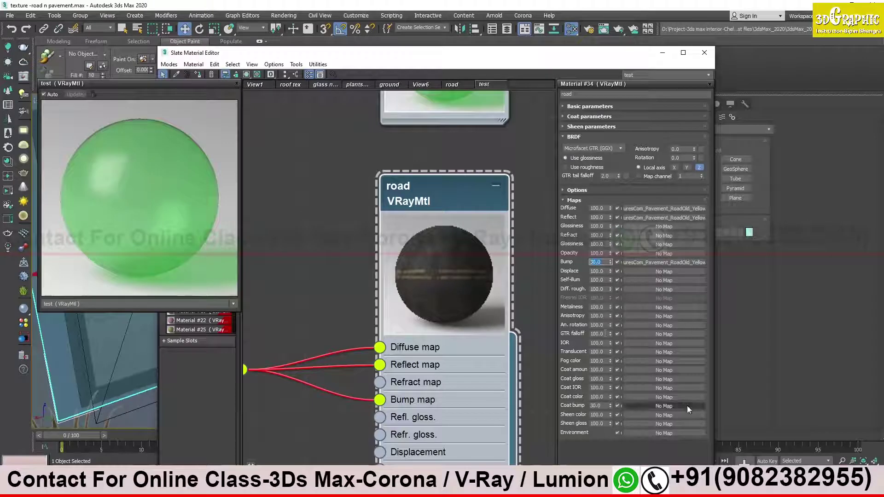
pyautogui.write('90')
pyautogui.moveTo(556, 250); pyautogui.dragTo(554, 253, button='middle')
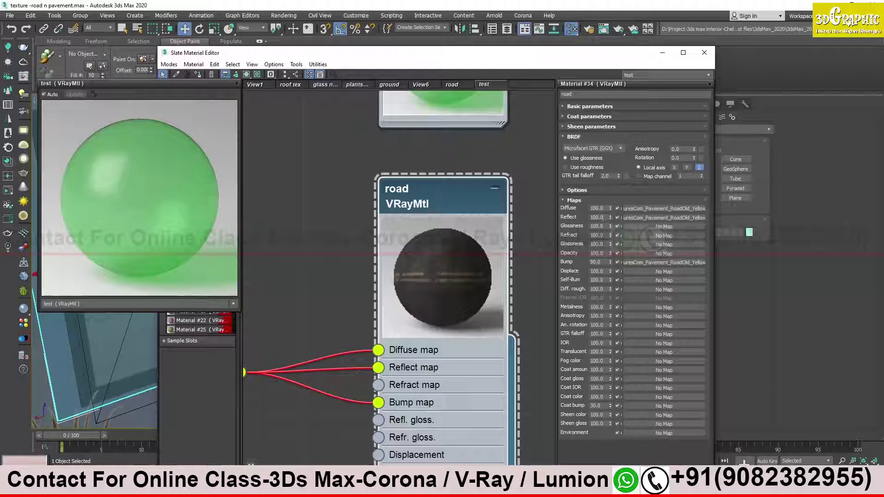
# - Set the road material's Diffuse map amount to 50
pyautogui.doubleClick(603, 217)
pyautogui.write('50')
pyautogui.press('Return')
pyautogui.write('10')
pyautogui.hotkey('shift', 'Tab')
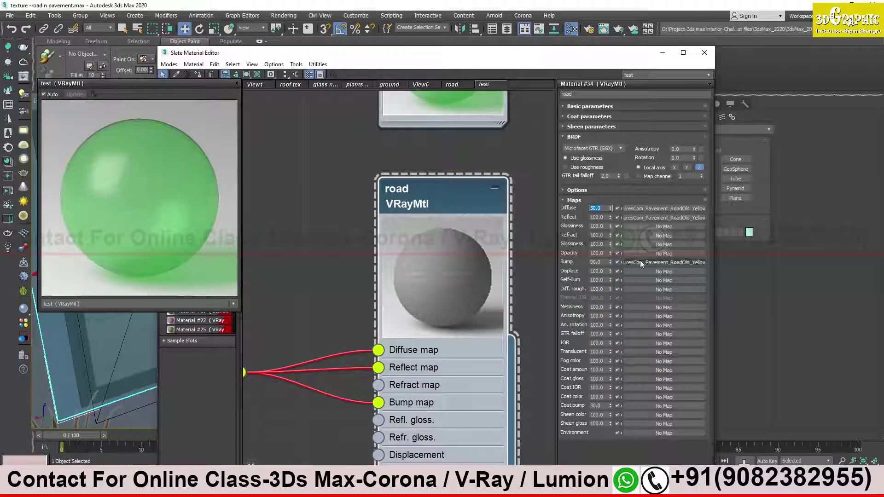
pyautogui.moveTo(457, 292); pyautogui.dragTo(449, 294, button='middle')
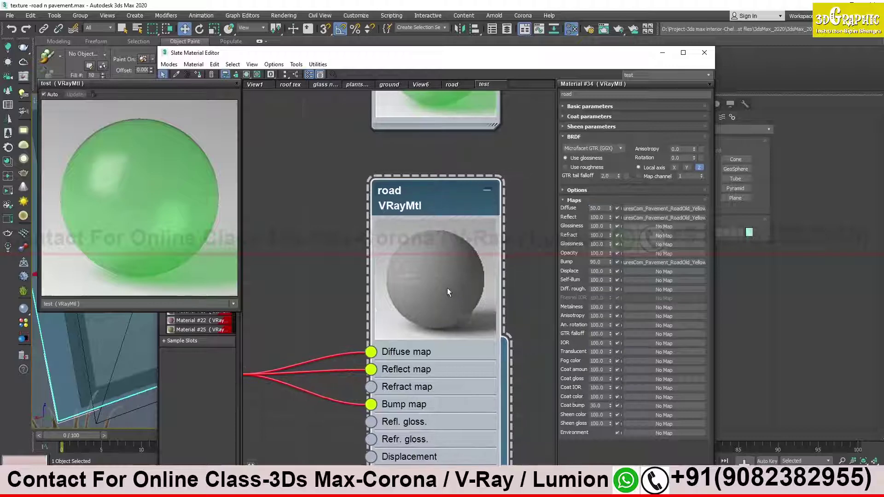
# - Open a floating preview of the road material, close the test preview, and enlarge it on the left
pyautogui.rightClick(448, 266)
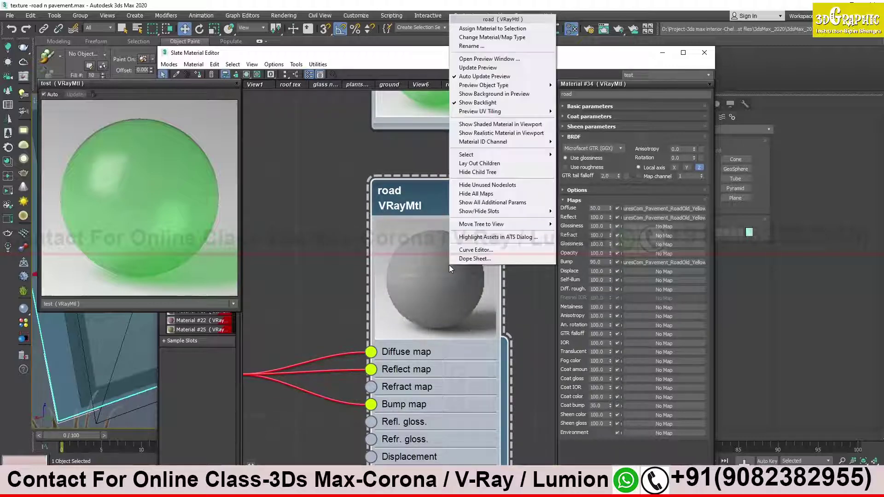
pyautogui.click(488, 58)
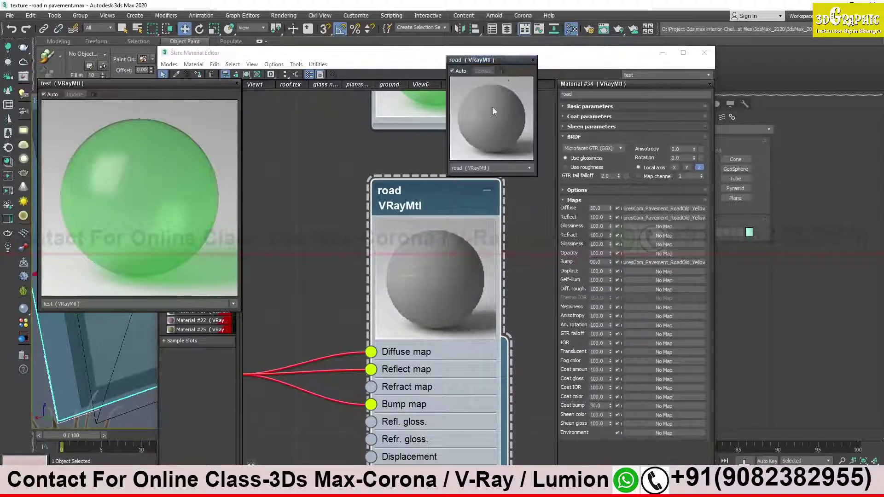
pyautogui.moveTo(449, 53); pyautogui.dragTo(448, 4)
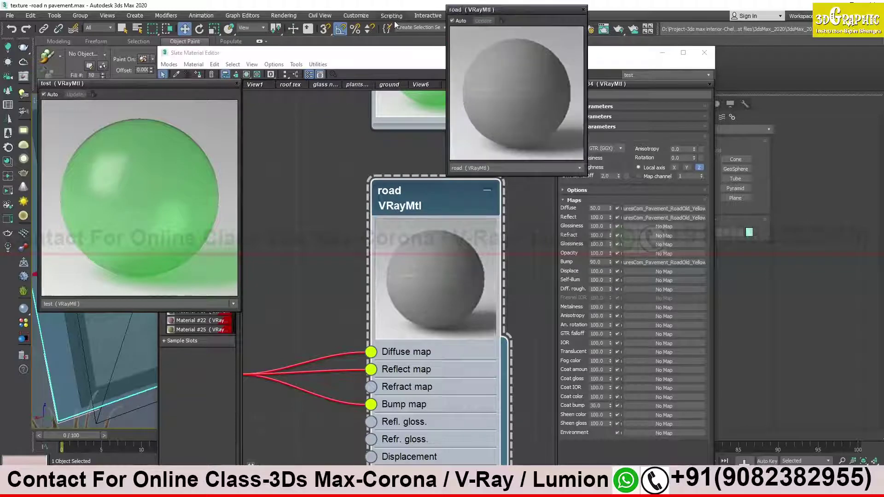
pyautogui.click(237, 83)
pyautogui.moveTo(545, 10); pyautogui.dragTo(175, 106)
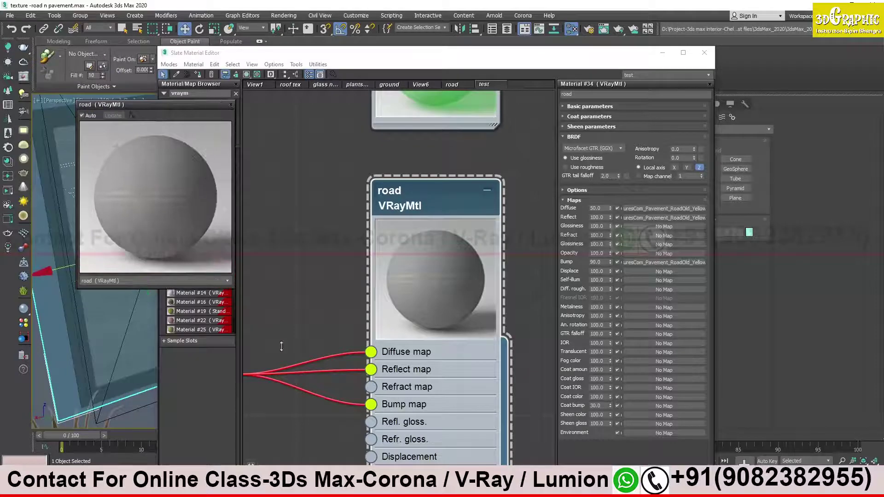
pyautogui.moveTo(215, 268); pyautogui.dragTo(312, 366)
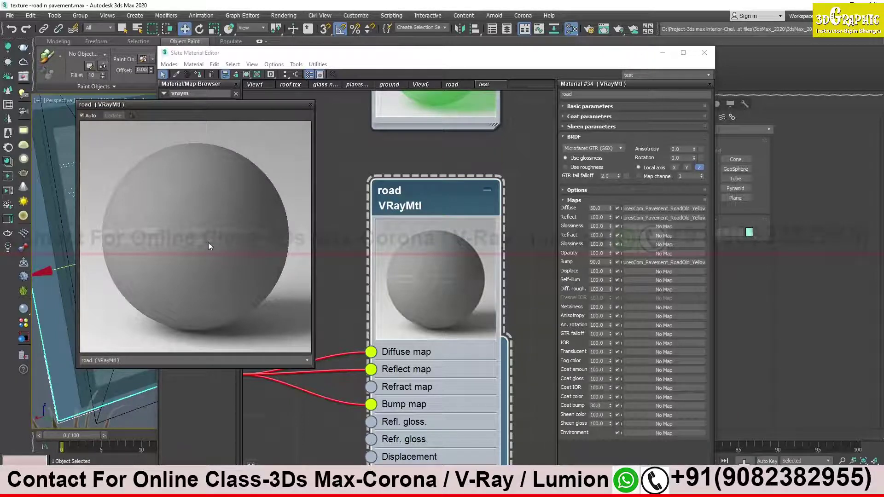
pyautogui.doubleClick(596, 209)
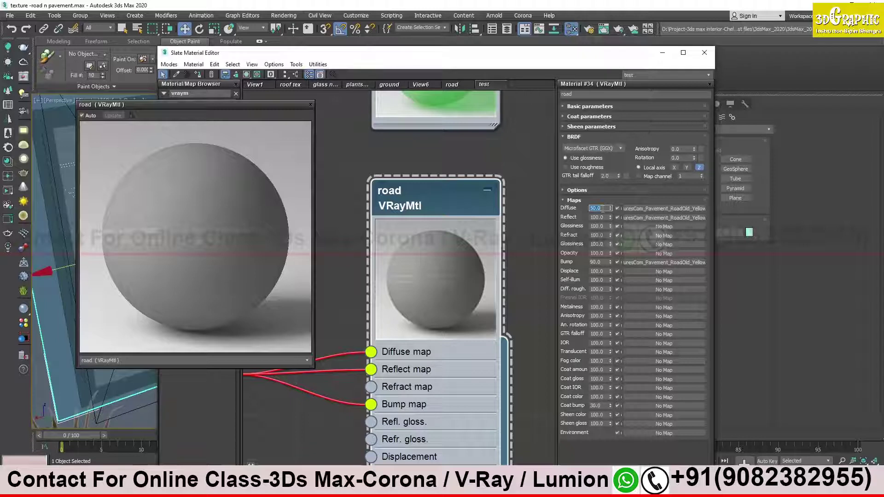
# - Set the Diffuse map amount back to 100 and toggle the Diffuse map off and on
pyautogui.write('10')
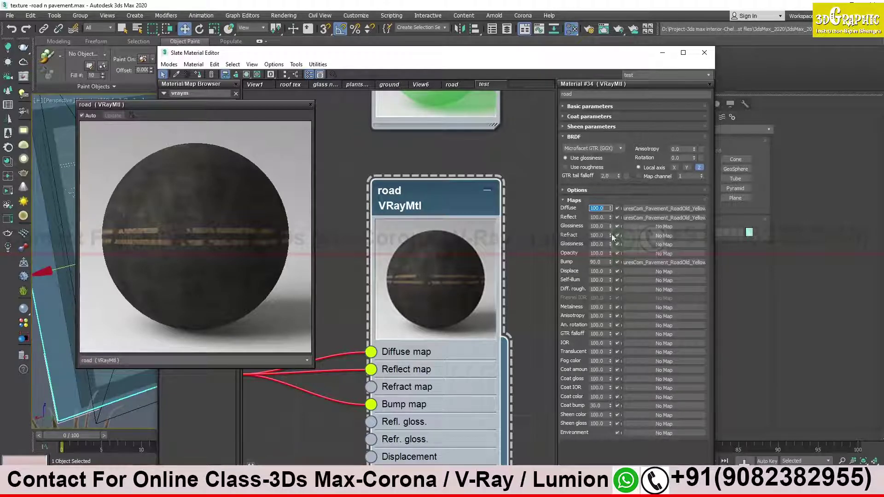
pyautogui.click(618, 208)
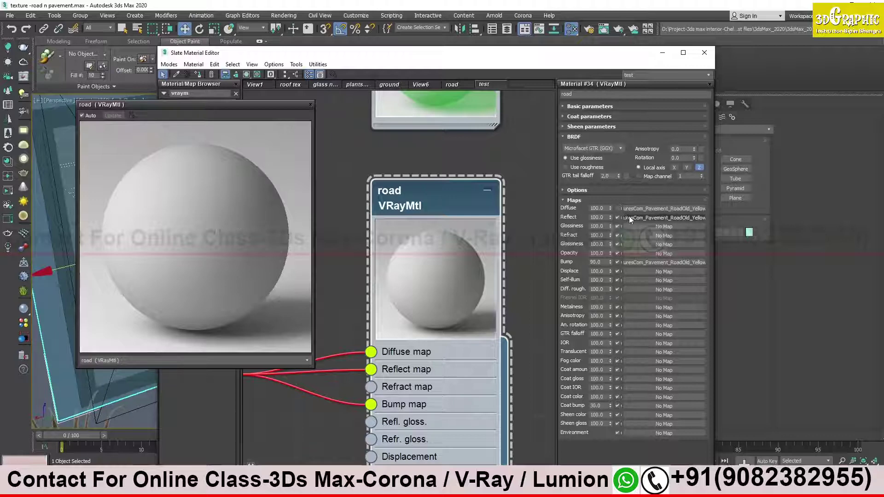
pyautogui.click(618, 207)
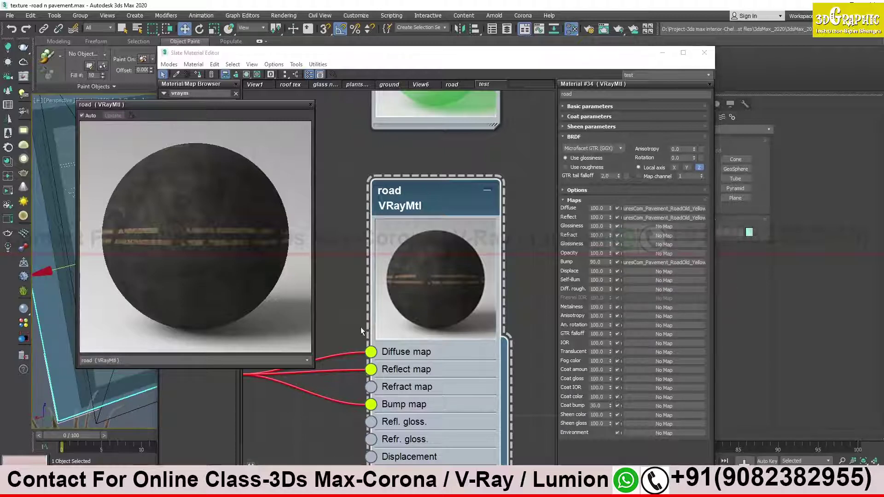
# - Try linking the bitmap to Refl. gloss, then dismiss the map list without adding anything
pyautogui.moveTo(361, 327); pyautogui.dragTo(480, 285, button='middle')
pyautogui.moveTo(356, 333)
pyautogui.mouseDown()
pyautogui.moveTo(489, 381)
pyautogui.moveTo(449, 387)
pyautogui.mouseUp()
pyautogui.click(427, 358)
pyautogui.moveTo(437, 305); pyautogui.dragTo(488, 316, button='middle')
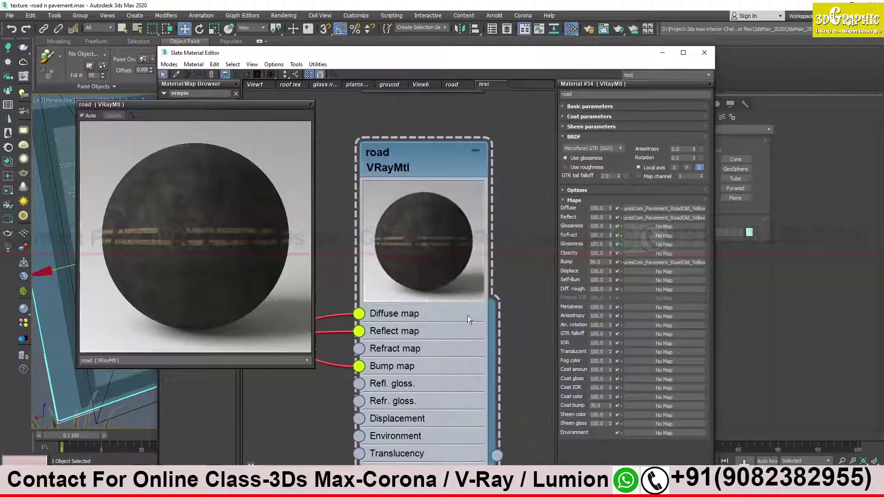
pyautogui.rightClick(646, 264)
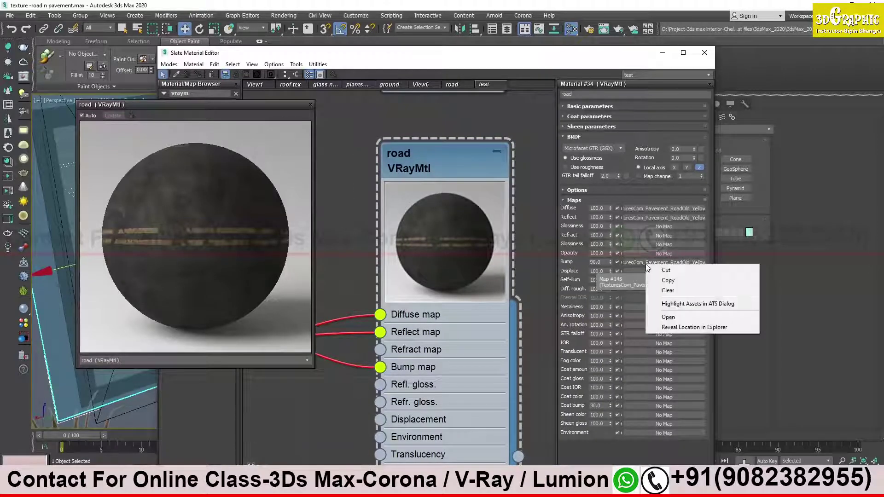
# - Clear the Bump slot, then drop the Reflect pavement map onto Bump as an Instance
pyautogui.click(666, 290)
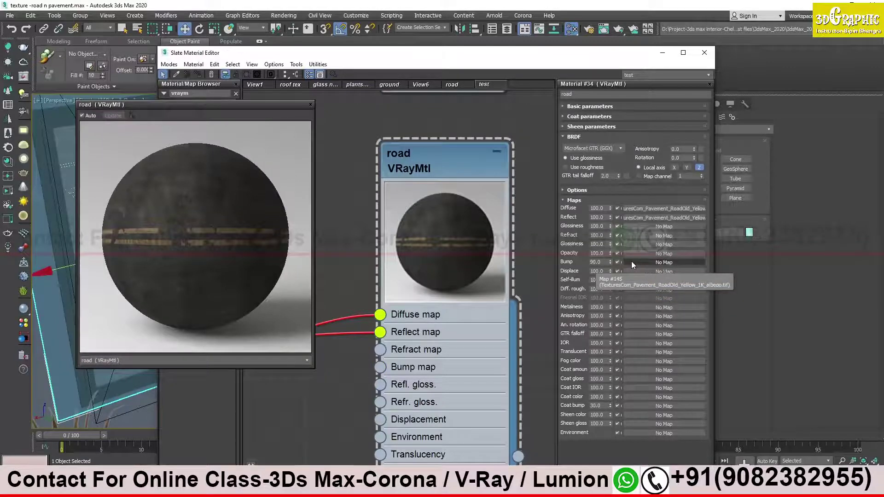
pyautogui.scroll(-2, 467, 292)
pyautogui.moveTo(434, 292)
pyautogui.mouseDown(button='middle')
pyautogui.moveTo(466, 292)
pyautogui.moveTo(441, 318)
pyautogui.moveTo(423, 319)
pyautogui.mouseUp(button='middle')
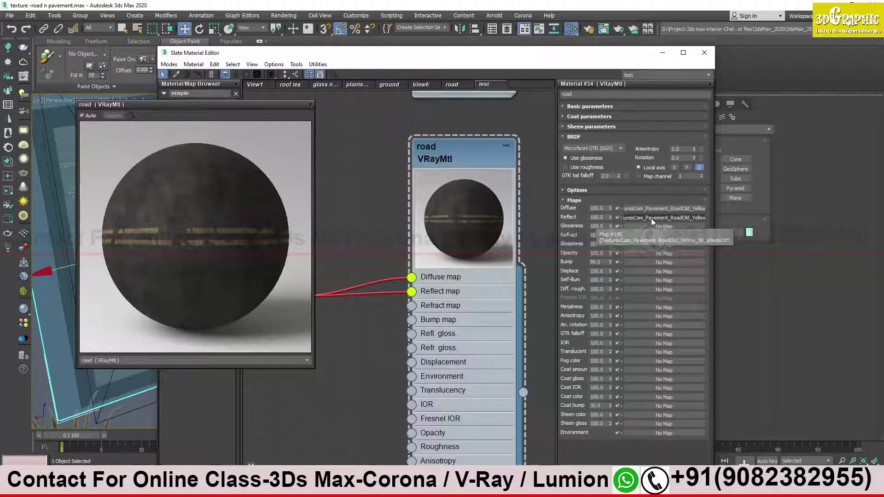
pyautogui.moveTo(642, 221); pyautogui.dragTo(647, 225)
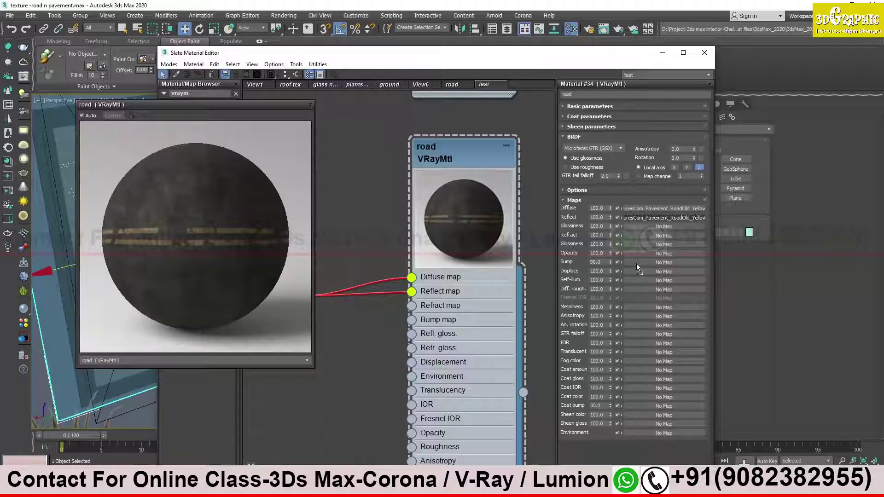
pyautogui.moveTo(648, 268); pyautogui.dragTo(652, 262)
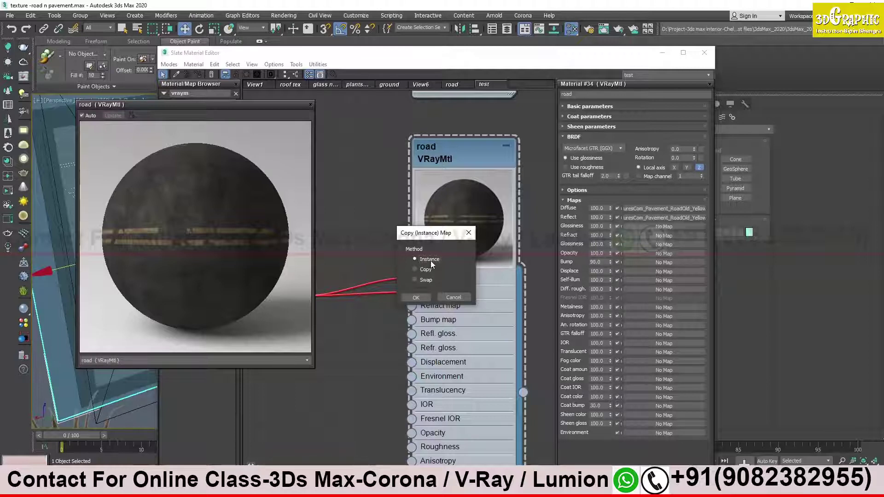
pyautogui.click(417, 299)
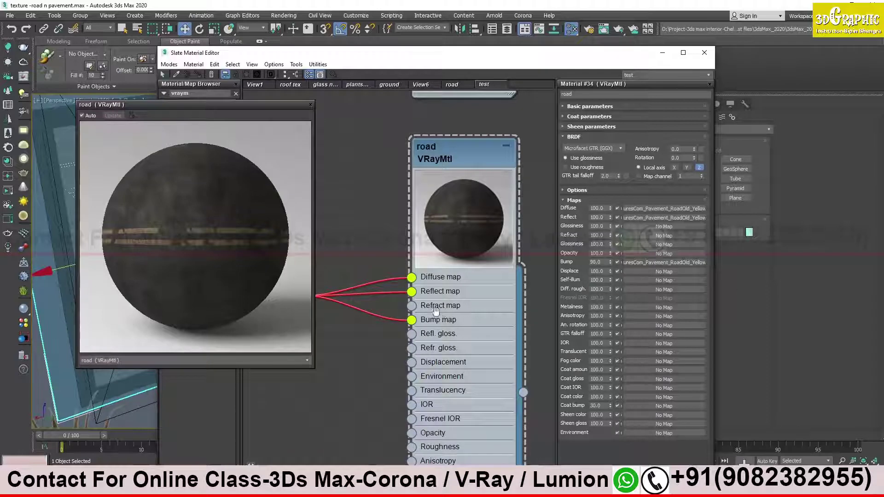
# - Collapse the Maps list and the road node's large preview, reframing the node view
pyautogui.moveTo(456, 295); pyautogui.dragTo(390, 291, button='middle')
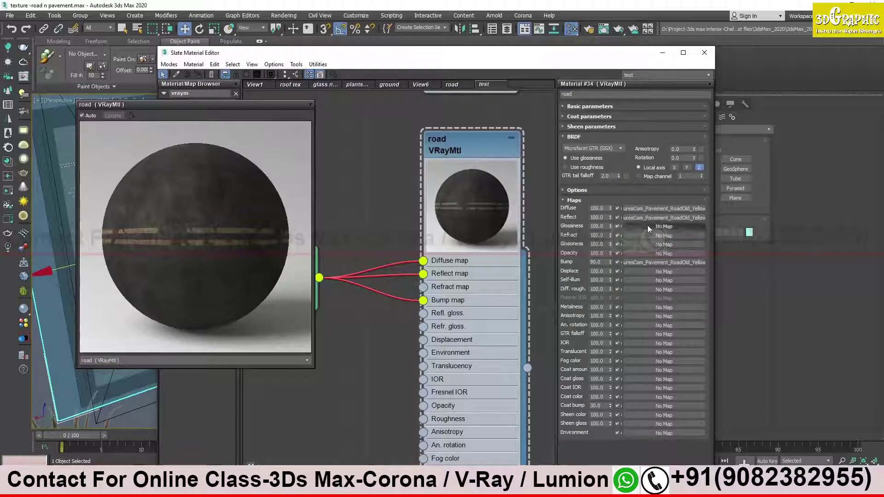
pyautogui.click(575, 201)
pyautogui.moveTo(482, 200); pyautogui.dragTo(446, 228, button='middle')
pyautogui.doubleClick(447, 229)
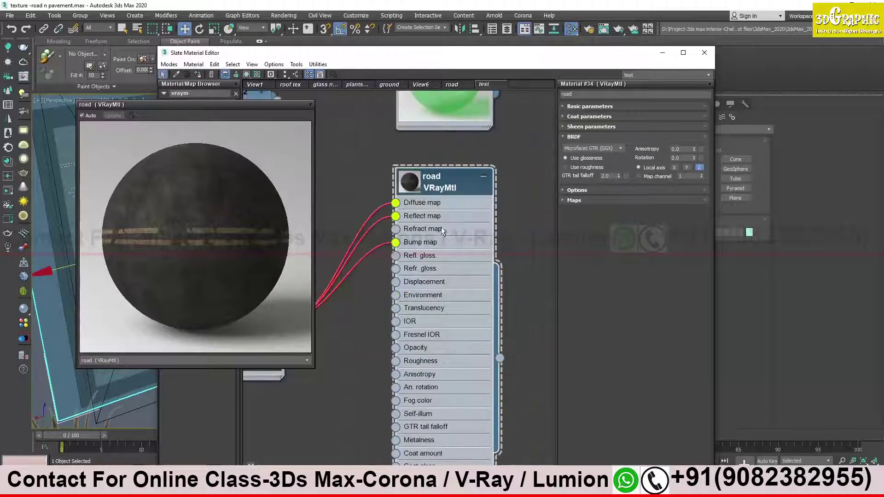
# - Close the road preview and move Map #145, test and Material #32 nodes into place
pyautogui.click(311, 104)
pyautogui.moveTo(383, 258)
pyautogui.mouseDown(button='middle')
pyautogui.moveTo(414, 293)
pyautogui.moveTo(442, 305)
pyautogui.mouseUp(button='middle')
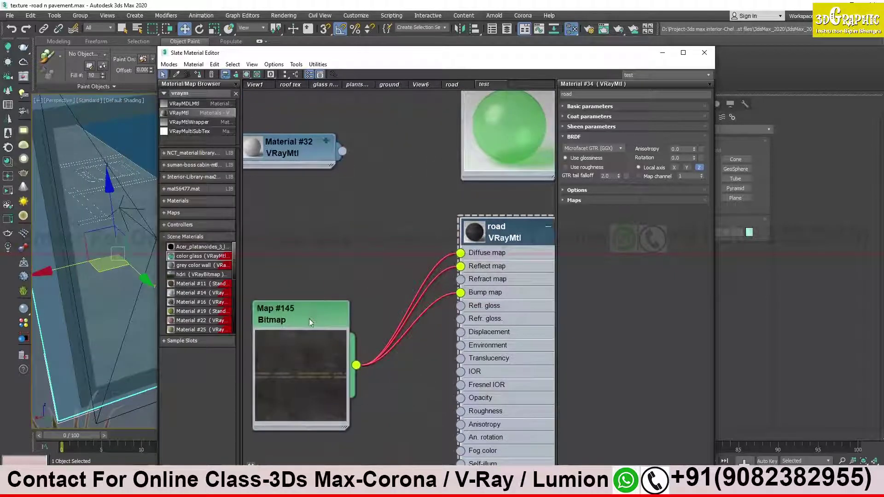
pyautogui.moveTo(309, 319); pyautogui.dragTo(360, 222)
pyautogui.scroll(-1, 377, 273)
pyautogui.scroll(-2, 376, 273)
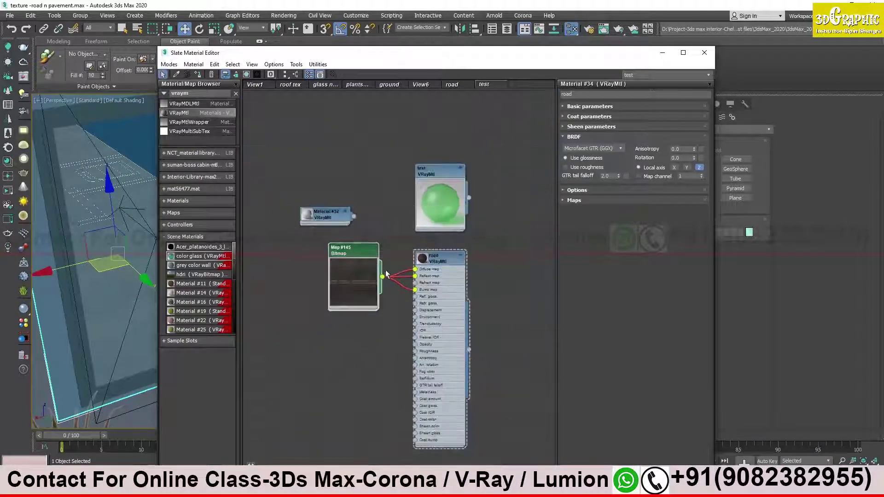
pyautogui.moveTo(386, 270); pyautogui.dragTo(346, 293, button='middle')
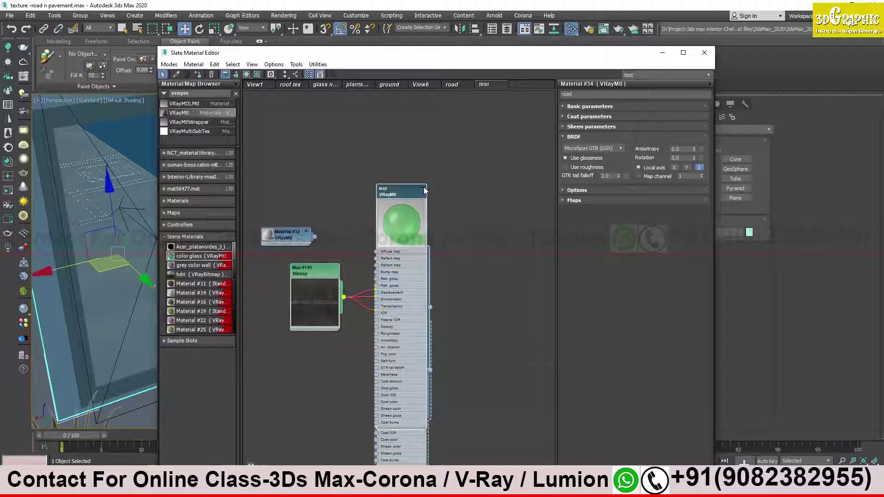
pyautogui.moveTo(416, 195); pyautogui.dragTo(378, 188)
pyautogui.moveTo(289, 230); pyautogui.dragTo(296, 115)
pyautogui.moveTo(383, 181); pyautogui.dragTo(347, 158)
pyautogui.moveTo(334, 272); pyautogui.dragTo(282, 254)
# - Fine-tune the spacing of the road material, its Map #145 bitmap and the test node
pyautogui.moveTo(283, 254); pyautogui.dragTo(358, 232, button='middle')
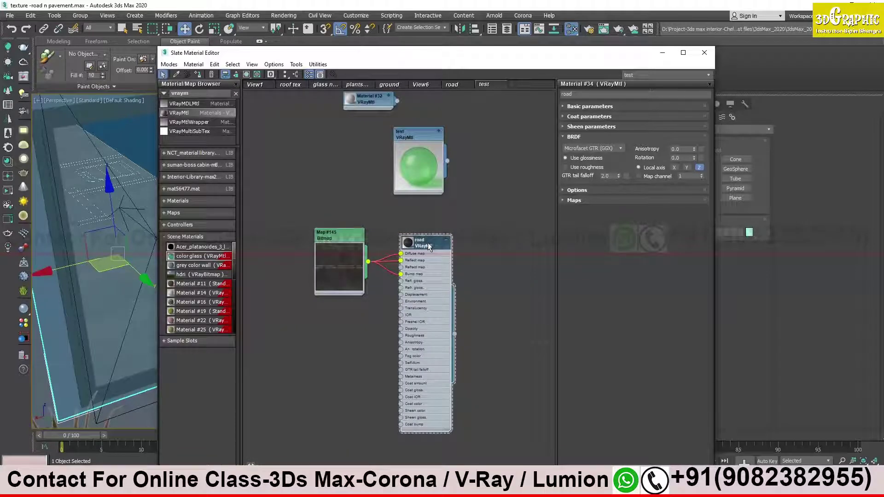
pyautogui.moveTo(423, 244); pyautogui.dragTo(415, 266)
pyautogui.moveTo(414, 132)
pyautogui.mouseDown()
pyautogui.moveTo(421, 147)
pyautogui.moveTo(414, 142)
pyautogui.mouseUp()
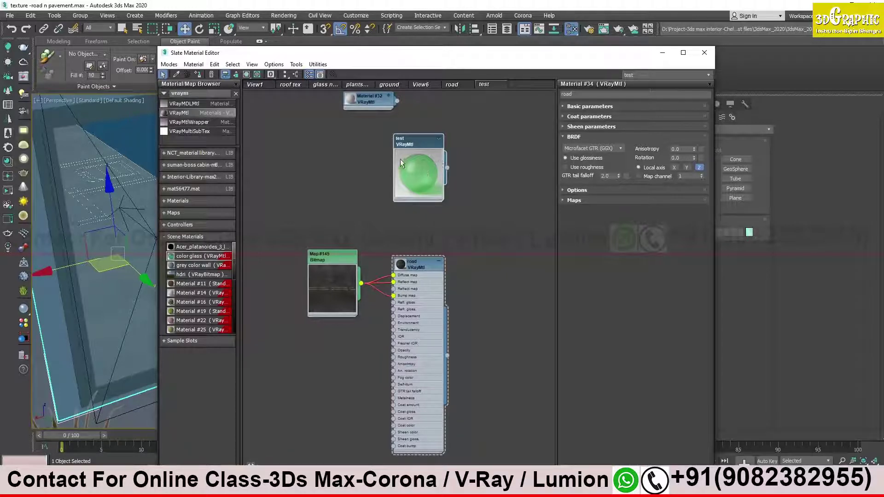
pyautogui.moveTo(418, 149); pyautogui.dragTo(433, 141)
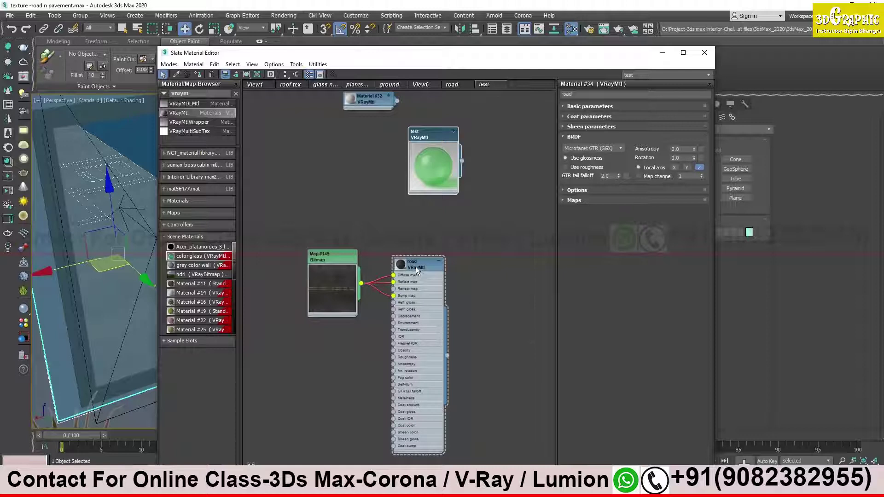
pyautogui.moveTo(416, 267); pyautogui.dragTo(421, 268)
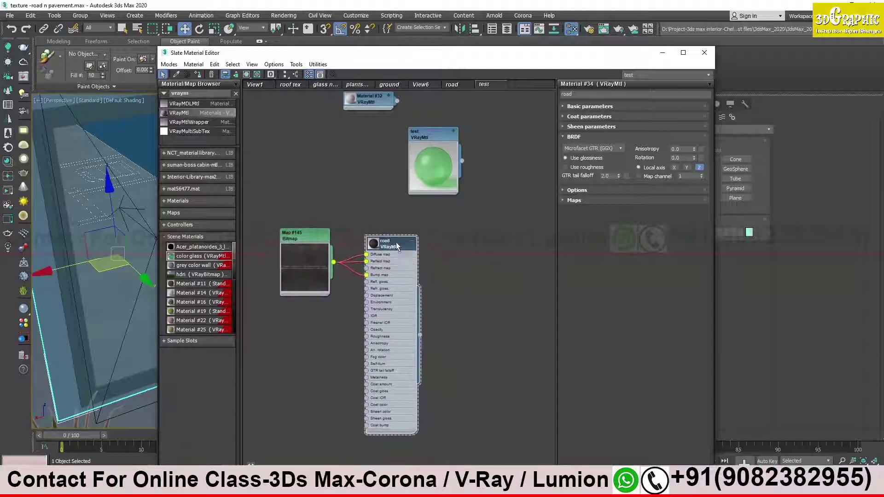
pyautogui.moveTo(424, 260); pyautogui.dragTo(412, 257)
pyautogui.moveTo(335, 252); pyautogui.dragTo(313, 246)
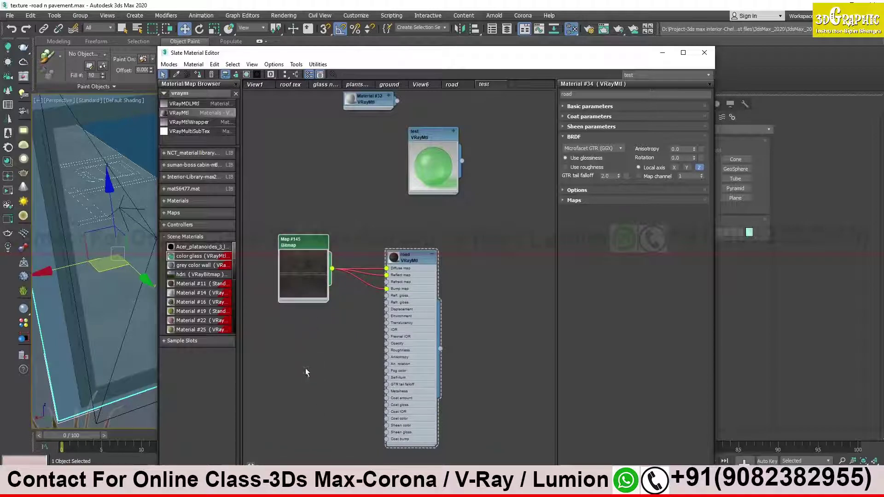
pyautogui.moveTo(310, 291); pyautogui.dragTo(318, 284)
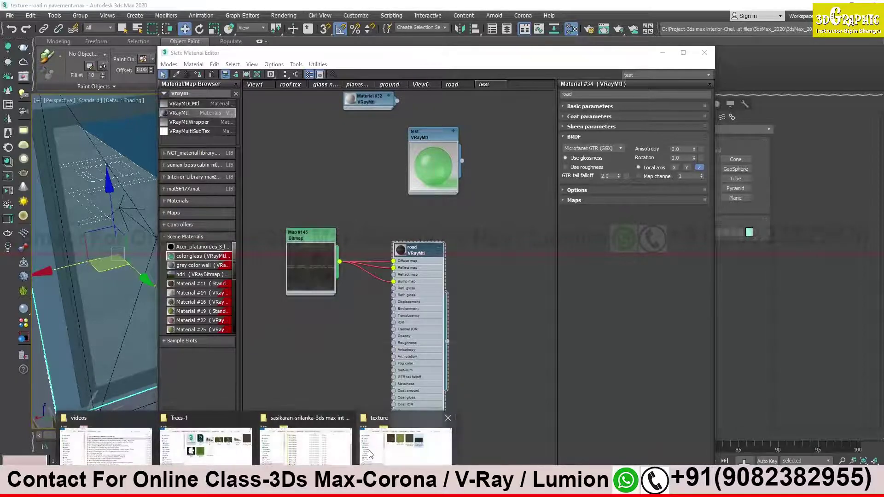
# - Switch from 3ds Max over to the textures.com browser window
pyautogui.moveTo(250, 464)
pyautogui.click(424, 454)
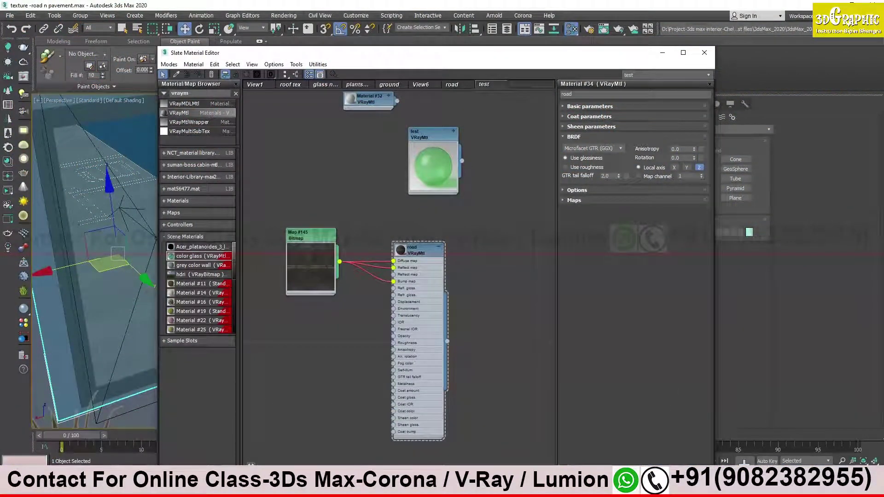
pyautogui.click(265, 476)
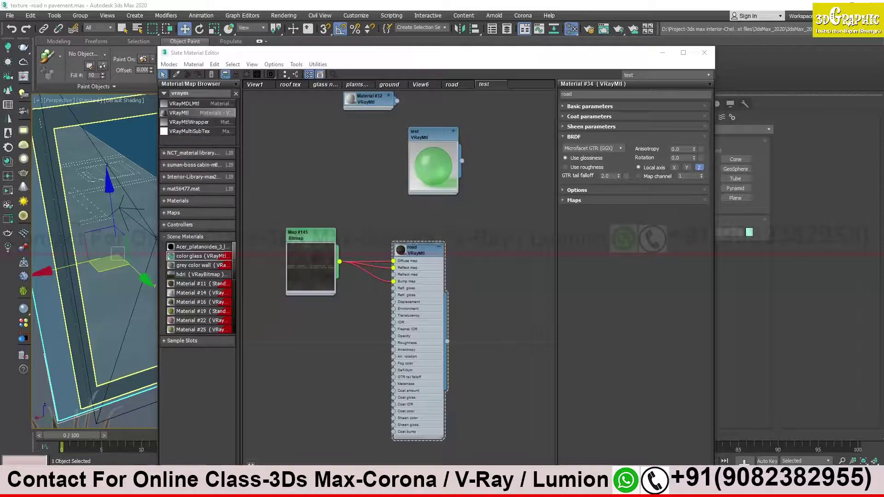
pyautogui.click(251, 483)
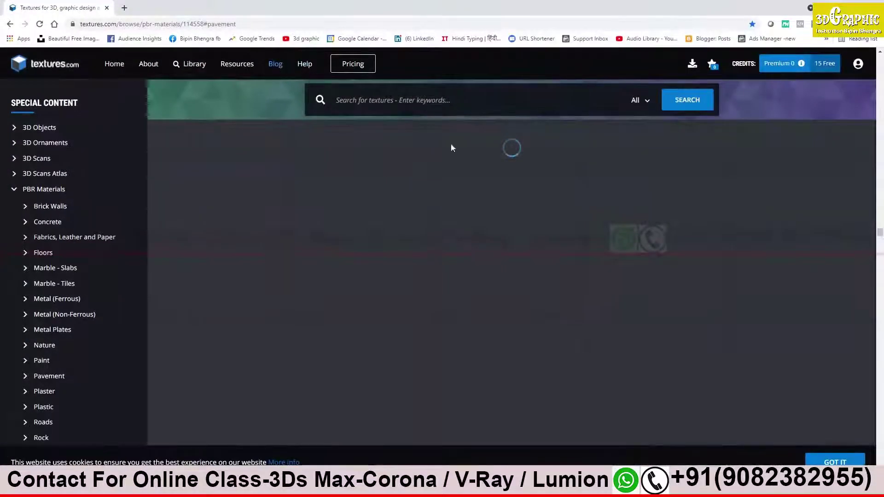
# - Scroll through the textures.com PBR Materials page
pyautogui.scroll(-3, 492, 280)
pyautogui.scroll(-3, 493, 313)
pyautogui.scroll(-4, 492, 324)
pyautogui.scroll(-5, 492, 323)
pyautogui.scroll(-5, 492, 324)
pyautogui.scroll(-5, 492, 323)
pyautogui.scroll(-5, 492, 324)
pyautogui.scroll(-5, 491, 324)
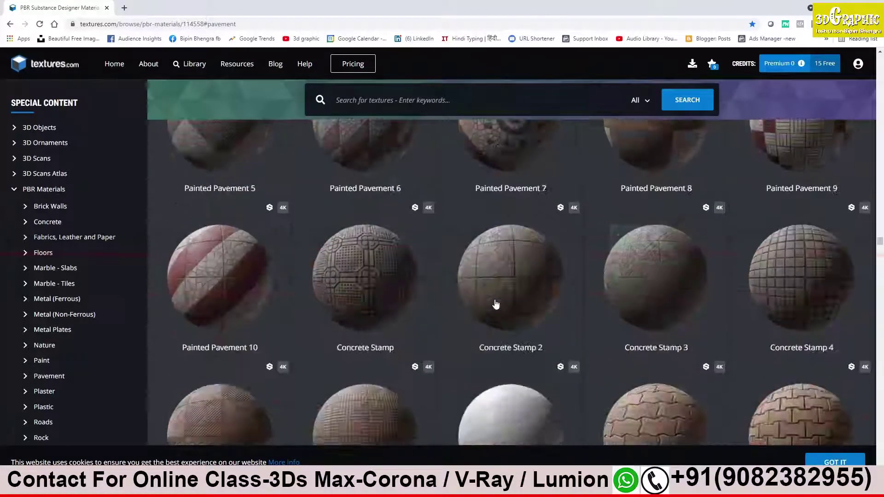
pyautogui.scroll(-5, 493, 306)
pyautogui.scroll(-5, 510, 292)
pyautogui.scroll(-5, 513, 282)
pyautogui.scroll(-5, 516, 284)
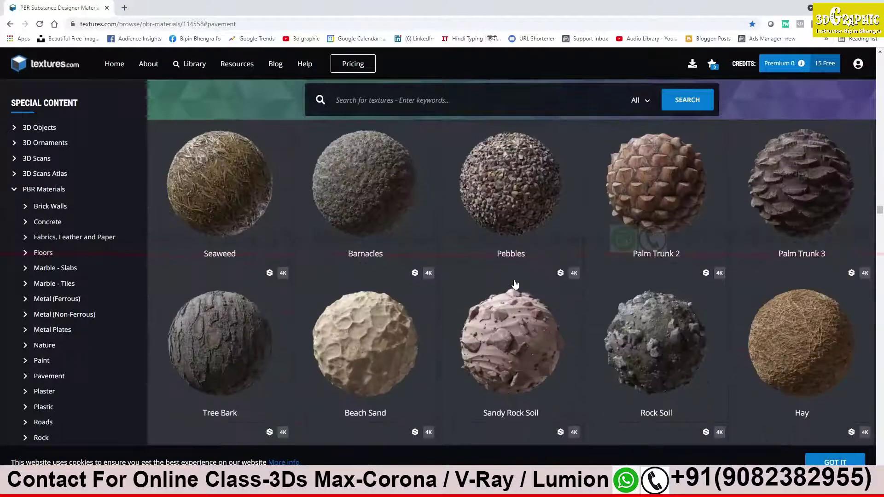
pyautogui.scroll(10, 571, 347)
pyautogui.scroll(-6, 571, 345)
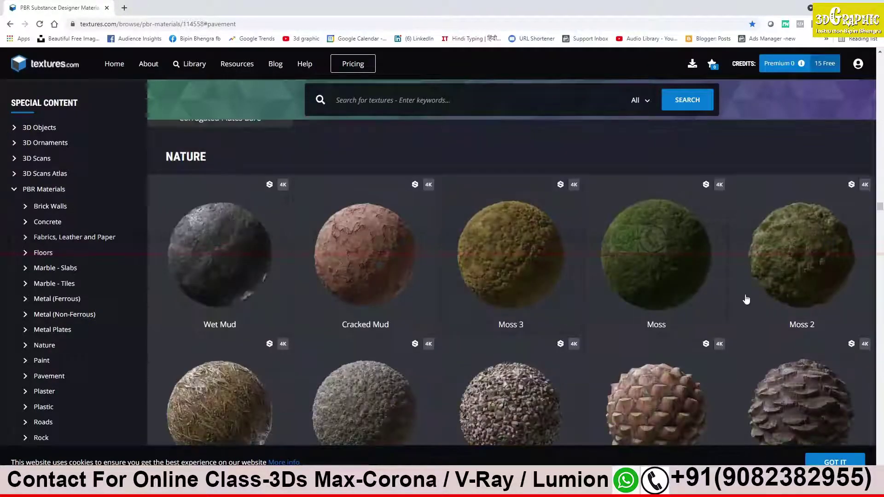
pyautogui.scroll(-5, 642, 335)
pyautogui.scroll(-5, 641, 334)
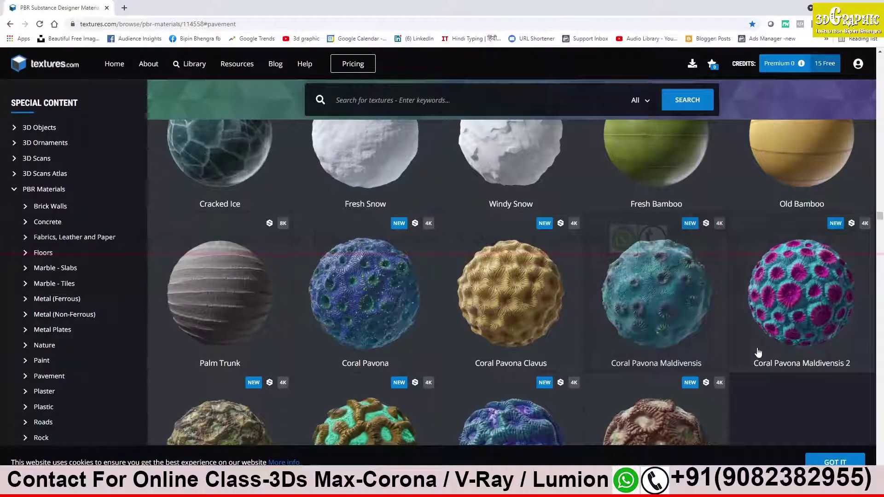
pyautogui.scroll(-5, 774, 349)
pyautogui.scroll(8, 600, 324)
pyautogui.scroll(5, 601, 324)
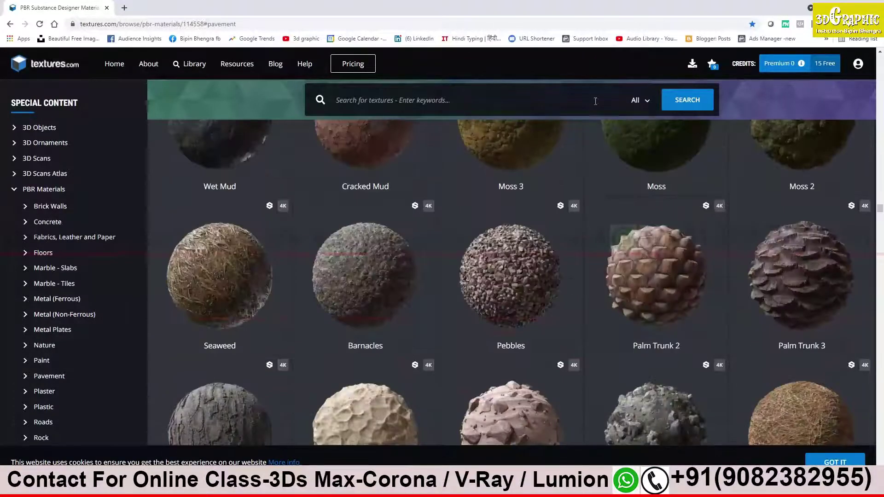
# - Search the textures.com library for 'road'
pyautogui.click(468, 100)
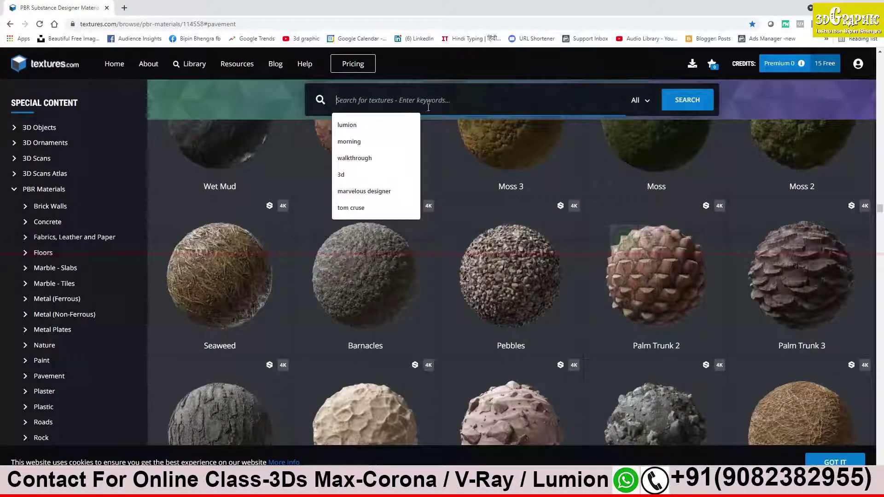
pyautogui.write('re')
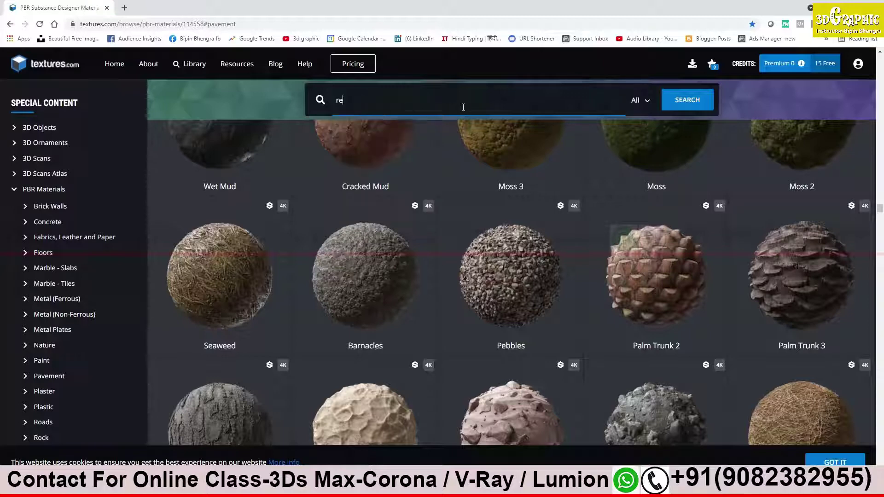
pyautogui.press('BackSpace')
pyautogui.press('BackSpace')
pyautogui.press('Return')
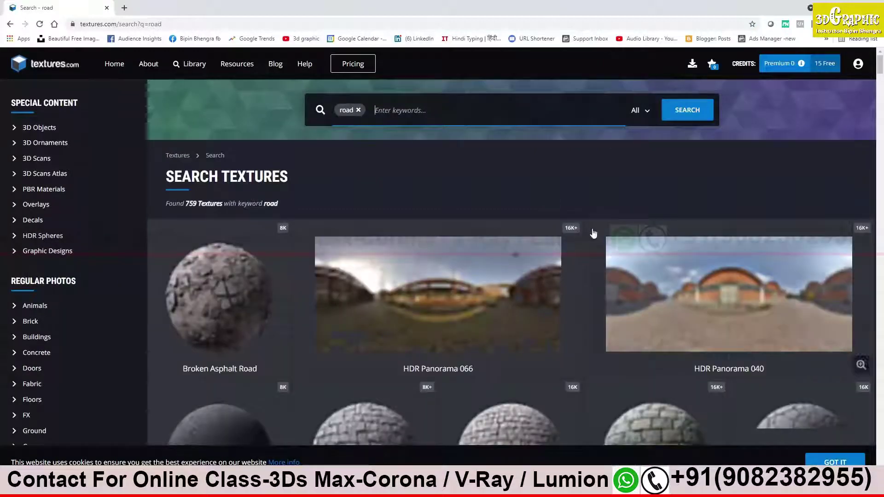
# - Browse the 759 road results and open the Old Bitumen Road PBR0269 page
pyautogui.scroll(-3, 593, 233)
pyautogui.scroll(-3, 566, 304)
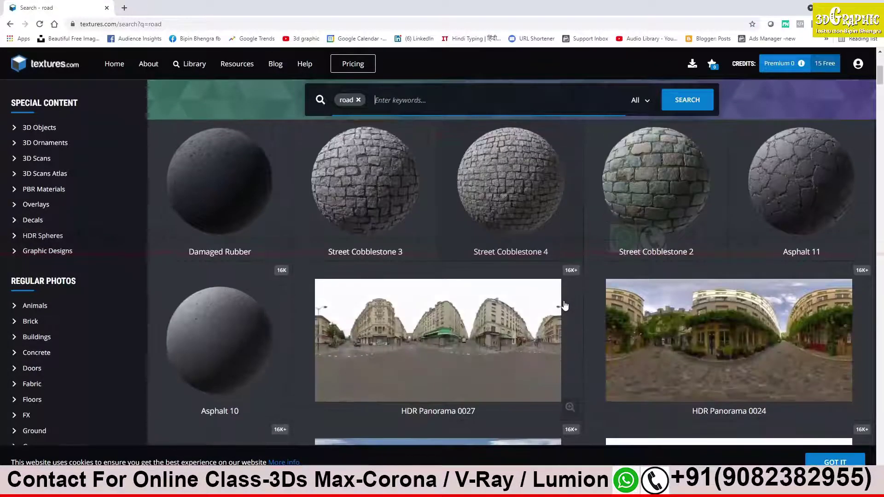
pyautogui.scroll(-2, 565, 305)
pyautogui.scroll(-2, 565, 305)
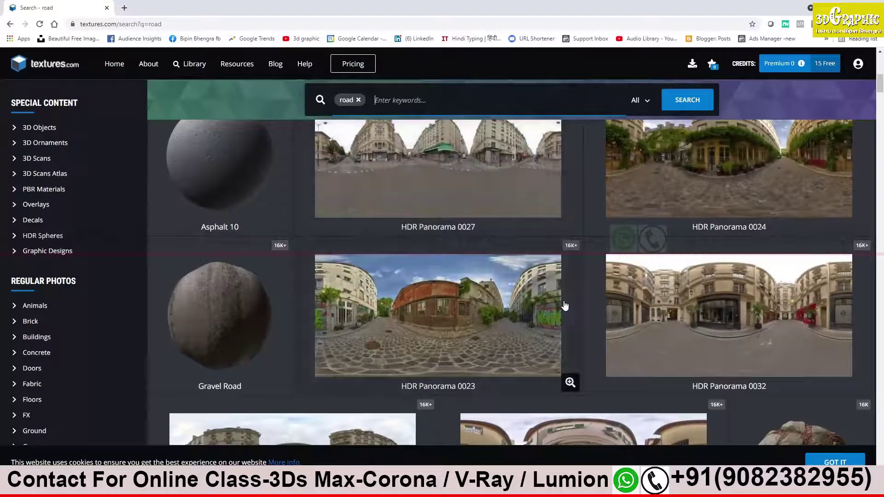
pyautogui.scroll(-3, 566, 306)
pyautogui.scroll(-3, 565, 305)
pyautogui.scroll(-3, 566, 306)
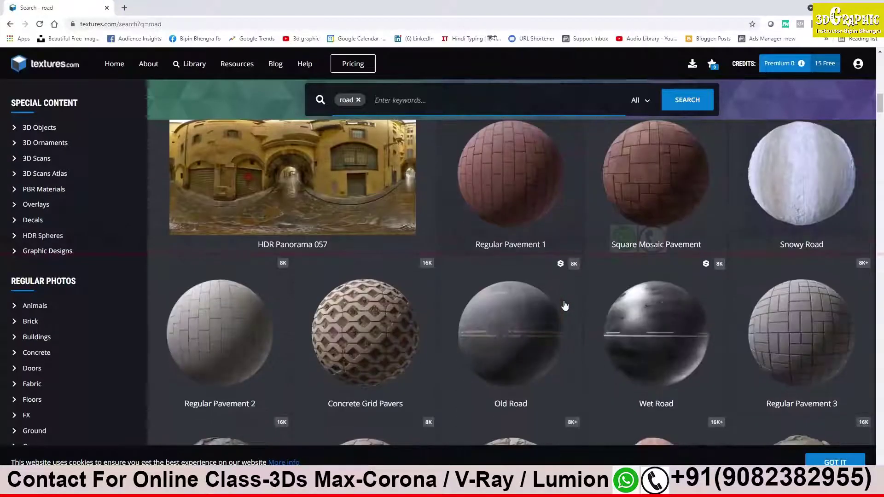
pyautogui.scroll(-1, 565, 305)
pyautogui.scroll(-2, 563, 308)
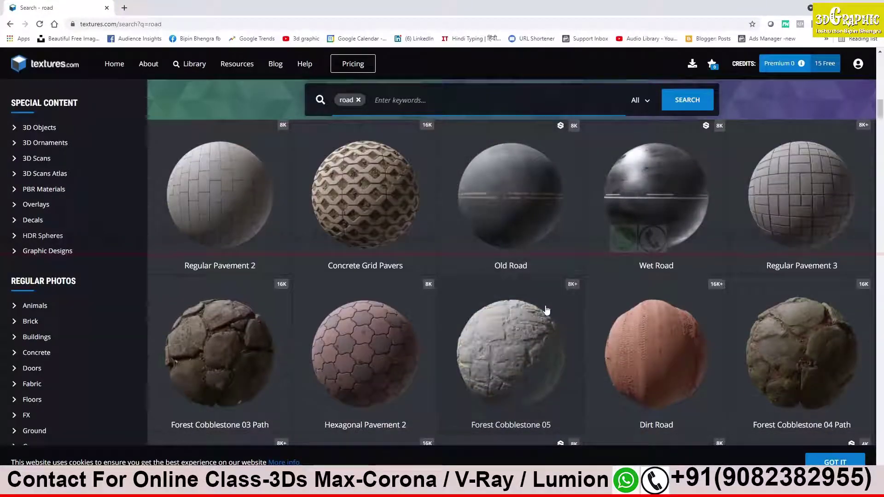
pyautogui.click(526, 189)
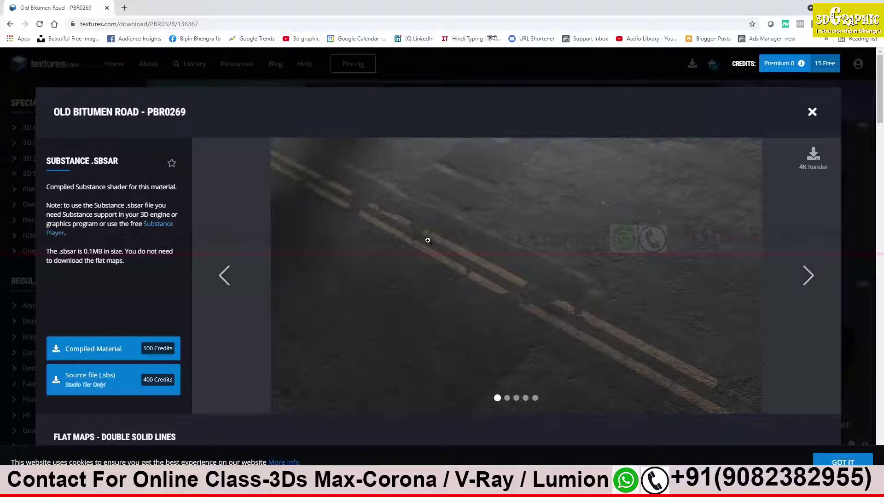
# - Scroll the Old Bitumen Road page to the FLAT MAPS - DOUBLE SOLID LINES section
pyautogui.scroll(-2, 448, 255)
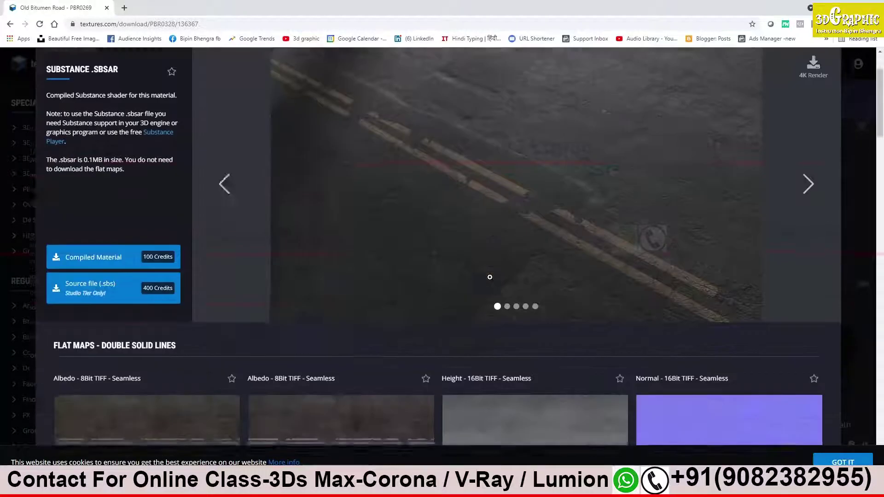
pyautogui.scroll(-5, 377, 253)
pyautogui.scroll(3, 523, 230)
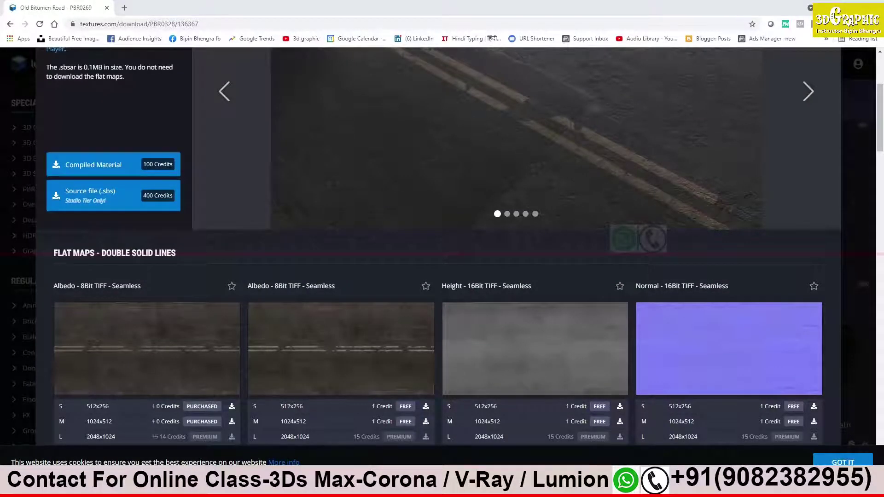
pyautogui.scroll(2, 412, 277)
pyautogui.scroll(3, 446, 273)
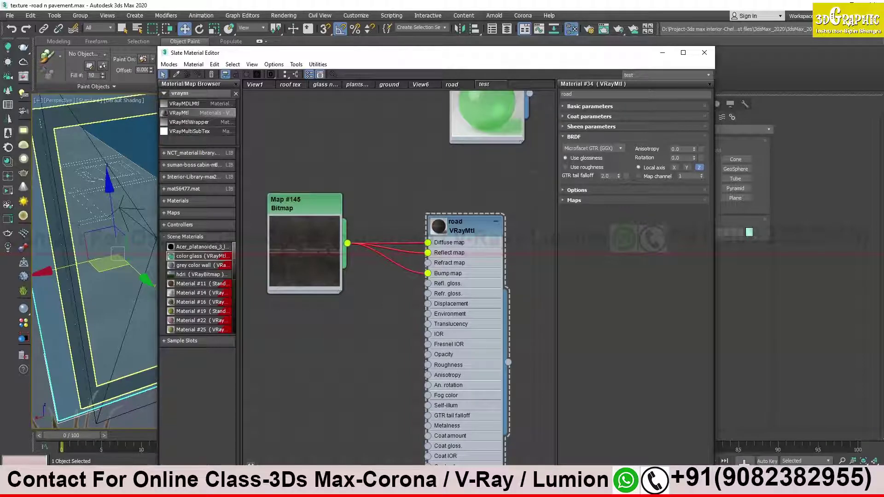
pyautogui.click(119, 483)
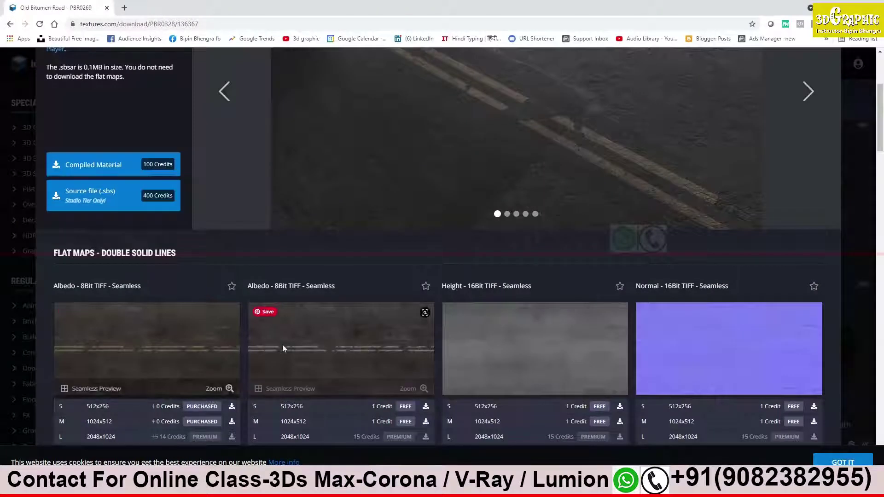
pyautogui.moveTo(341, 348)
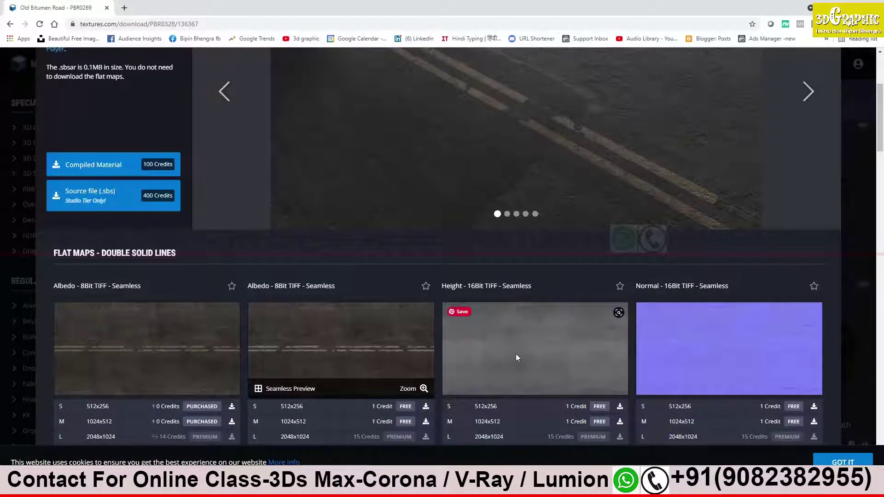
pyautogui.scroll(-2, 114, 321)
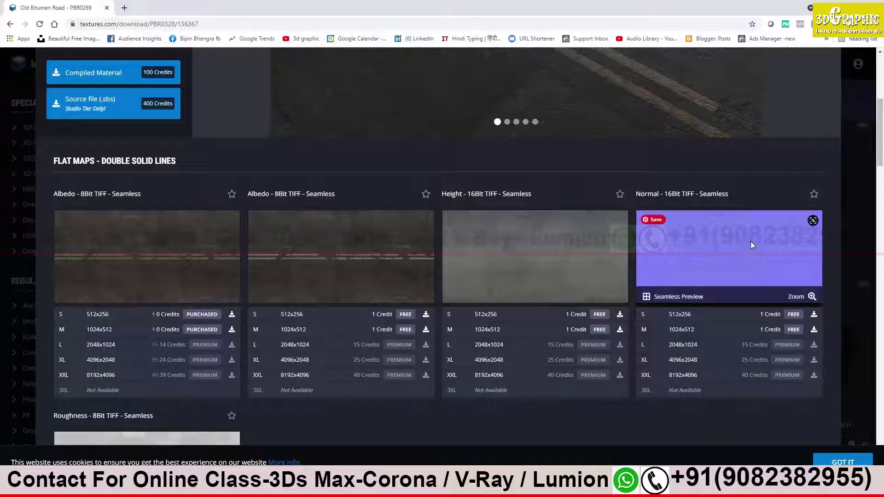
pyautogui.scroll(-4, 744, 264)
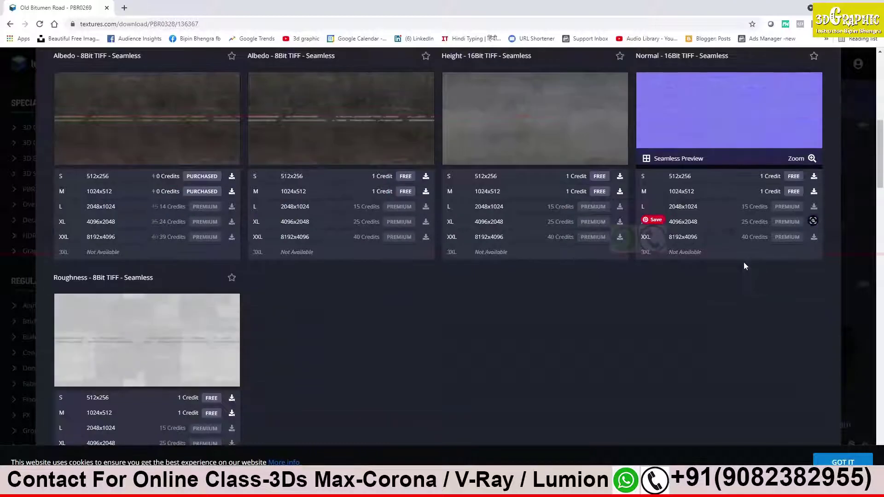
pyautogui.scroll(-3, 201, 318)
pyautogui.scroll(-3, 291, 295)
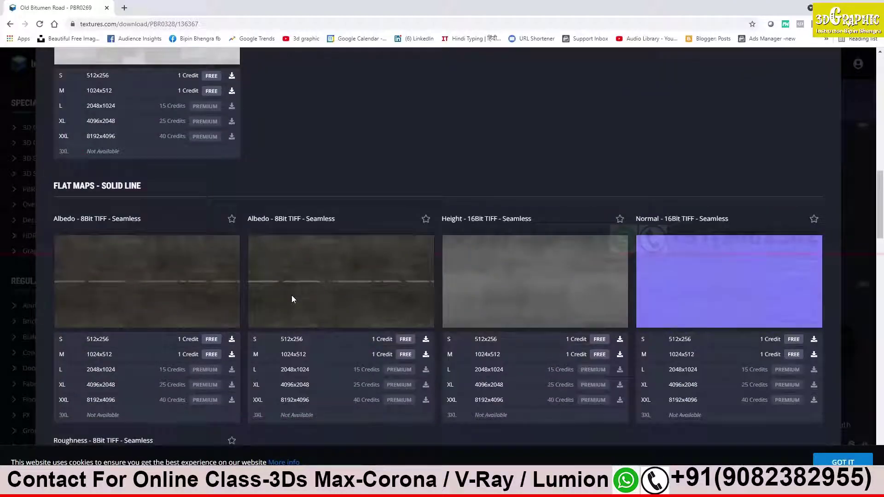
pyautogui.scroll(9, 472, 299)
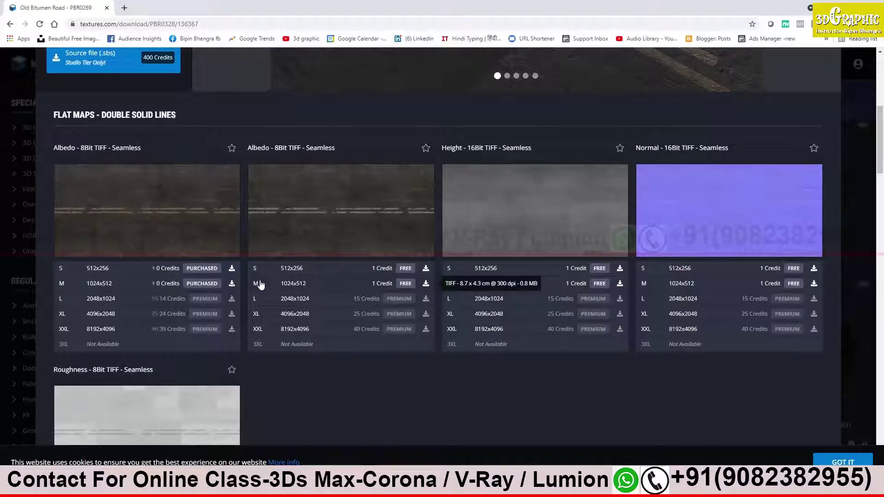
# - Download the 1K second Albedo, Height, Normal and Roughness maps
pyautogui.click(425, 285)
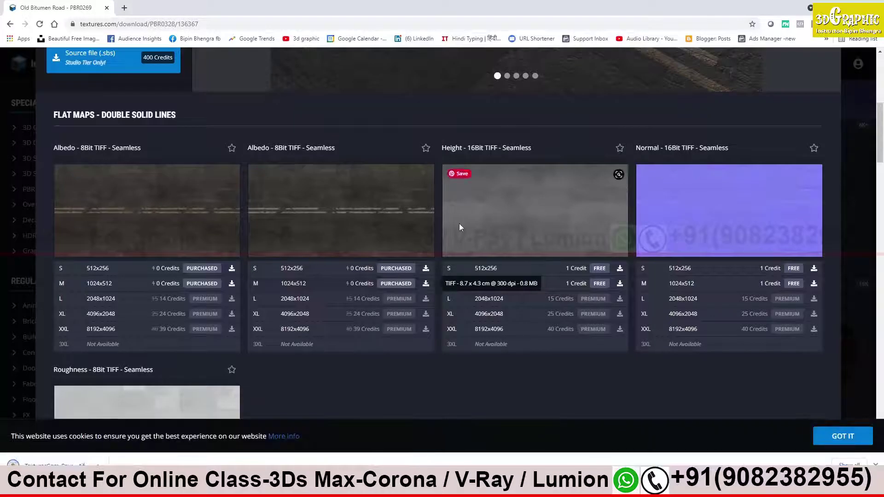
pyautogui.moveTo(535, 210)
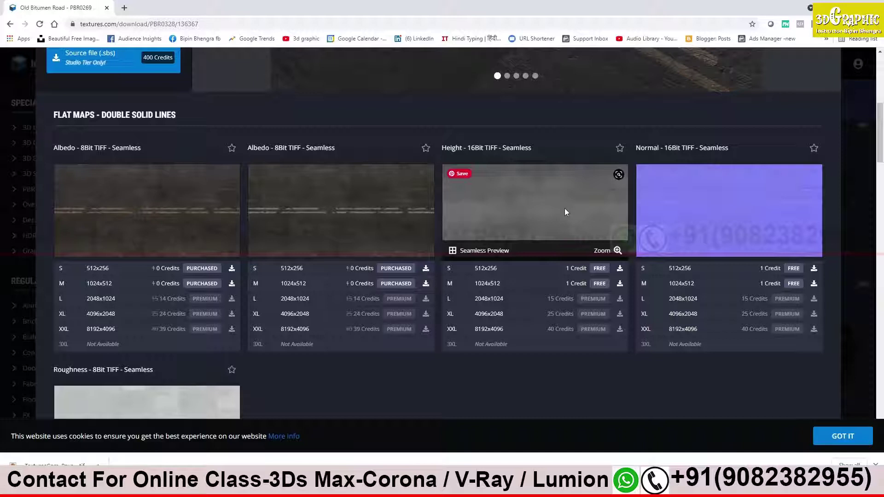
pyautogui.click(620, 284)
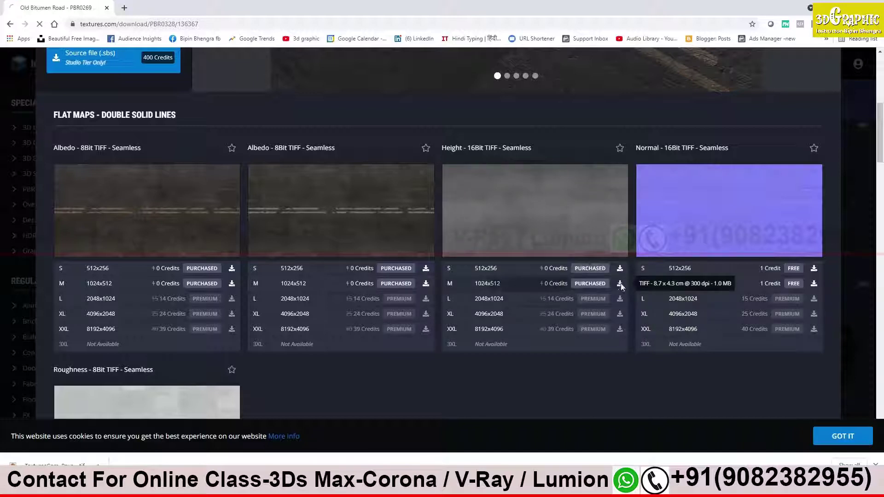
pyautogui.moveTo(728, 210)
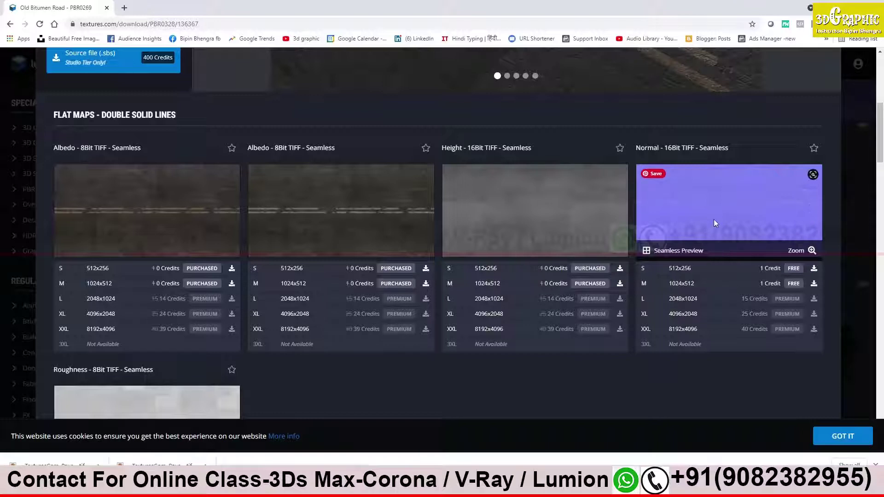
pyautogui.click(812, 284)
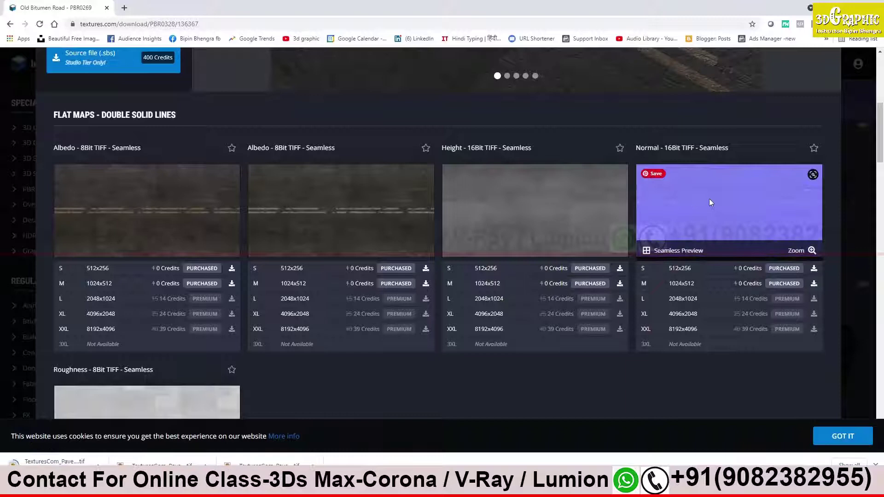
pyautogui.scroll(-5, 707, 203)
pyautogui.click(231, 275)
pyautogui.moveTo(147, 194)
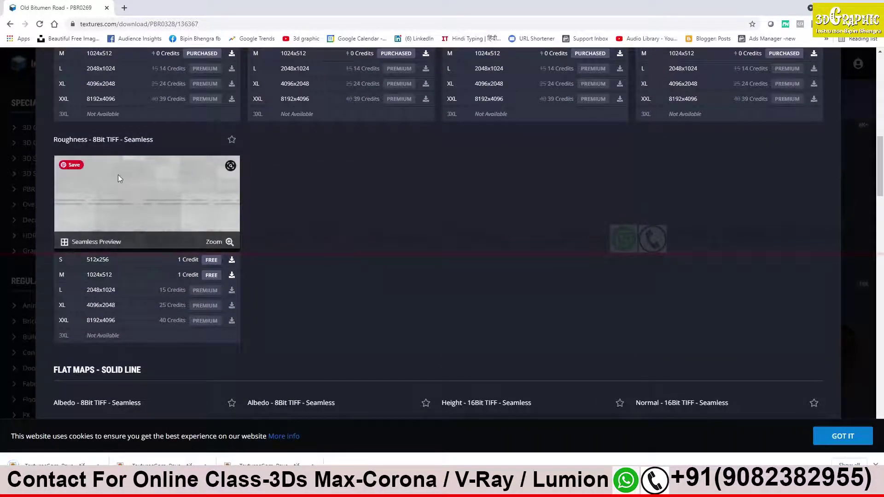
pyautogui.scroll(4, 181, 184)
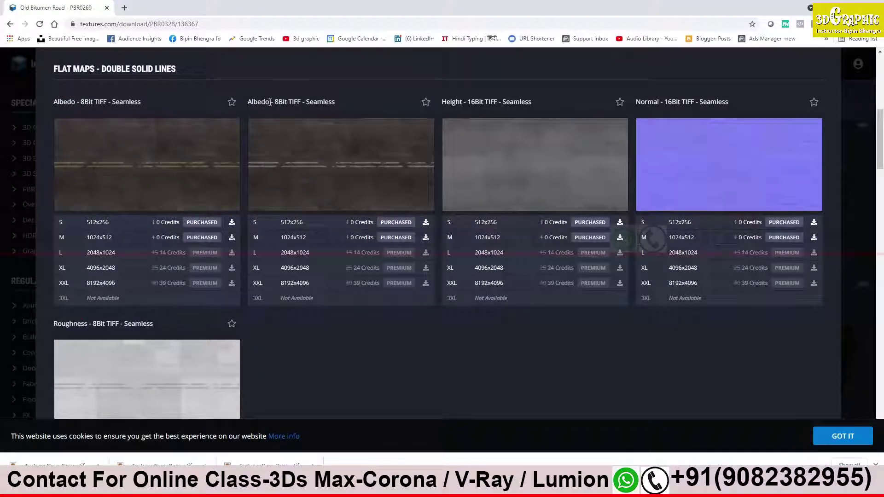
pyautogui.moveTo(534, 164)
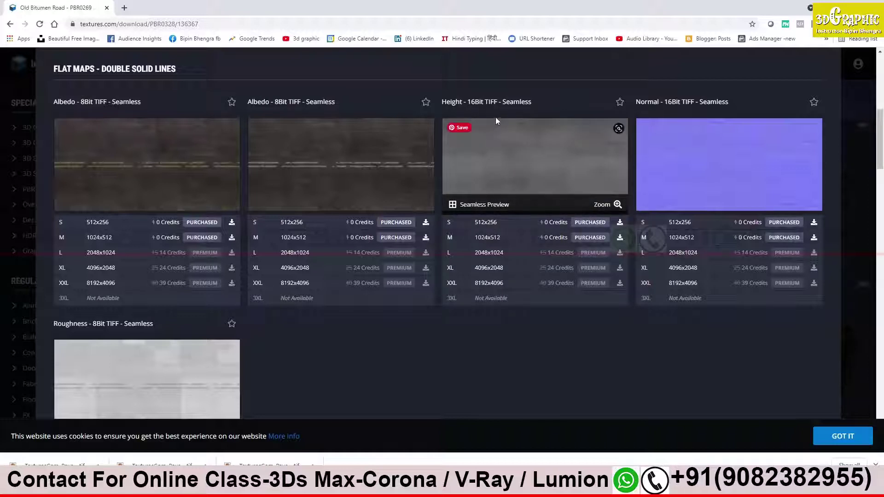
pyautogui.scroll(-2, 212, 225)
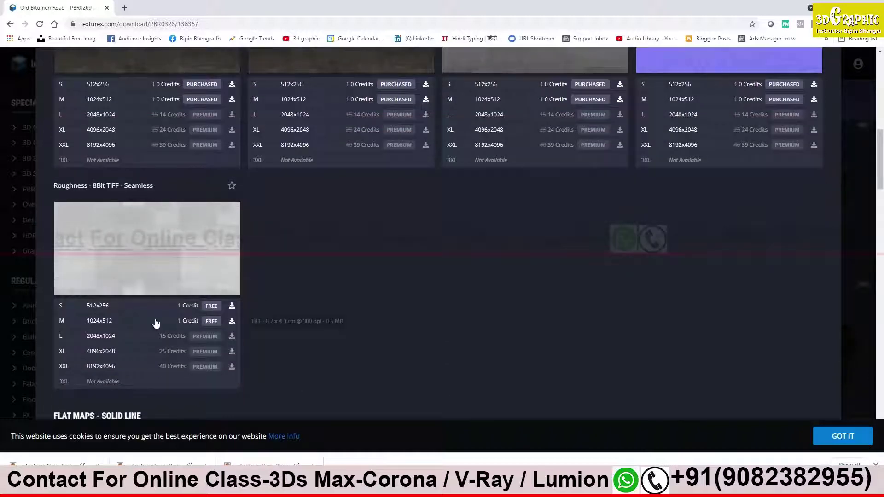
pyautogui.click(232, 321)
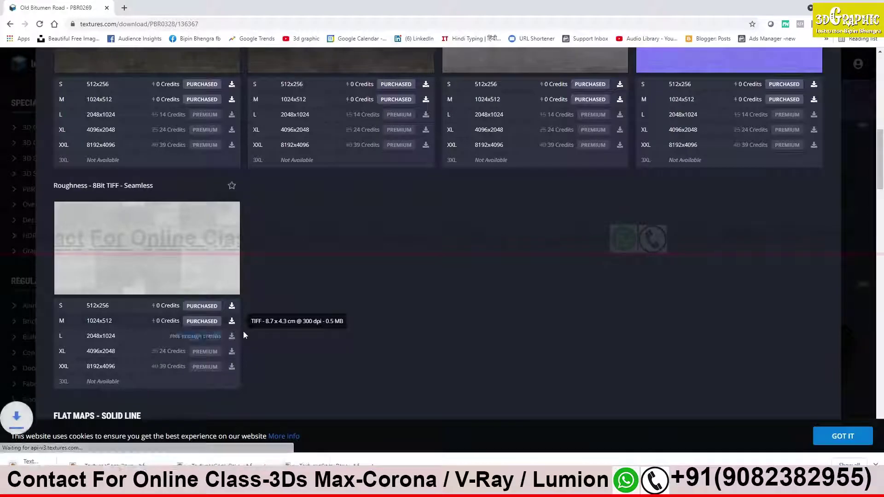
# - Scroll the download page, then show the latest download in its folder
pyautogui.scroll(-3, 248, 333)
pyautogui.scroll(-1, 181, 311)
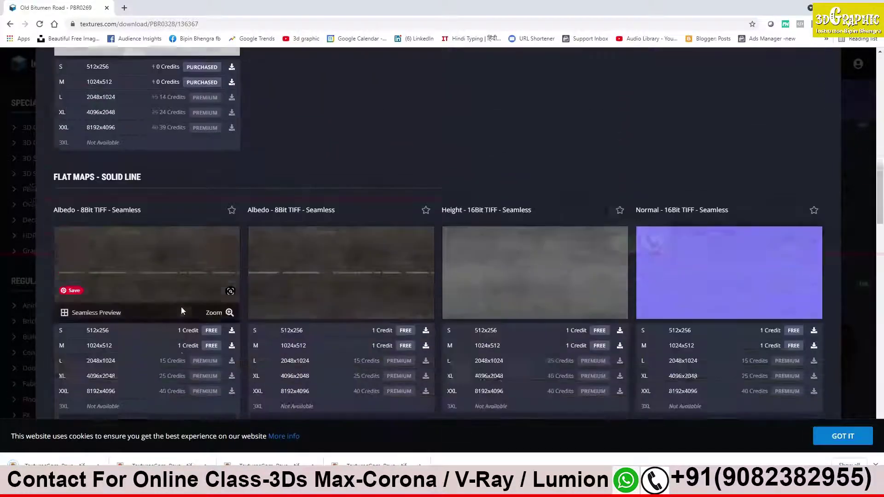
pyautogui.scroll(-5, 224, 300)
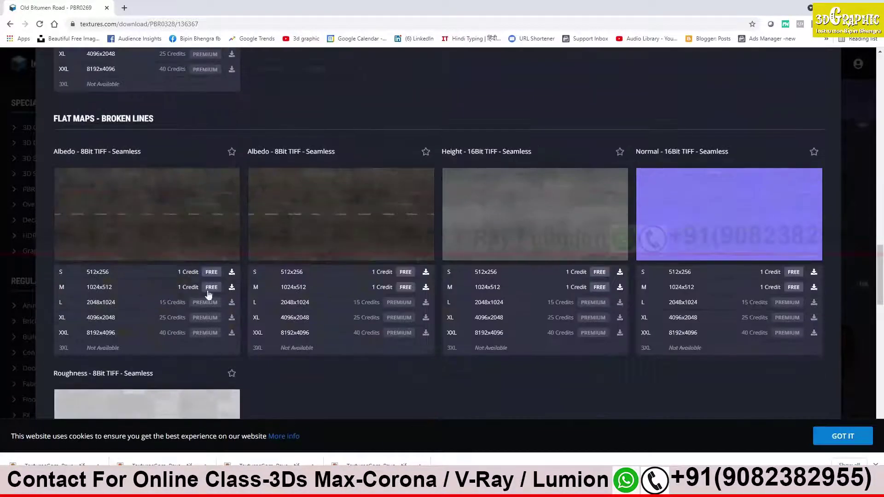
pyautogui.scroll(-4, 613, 276)
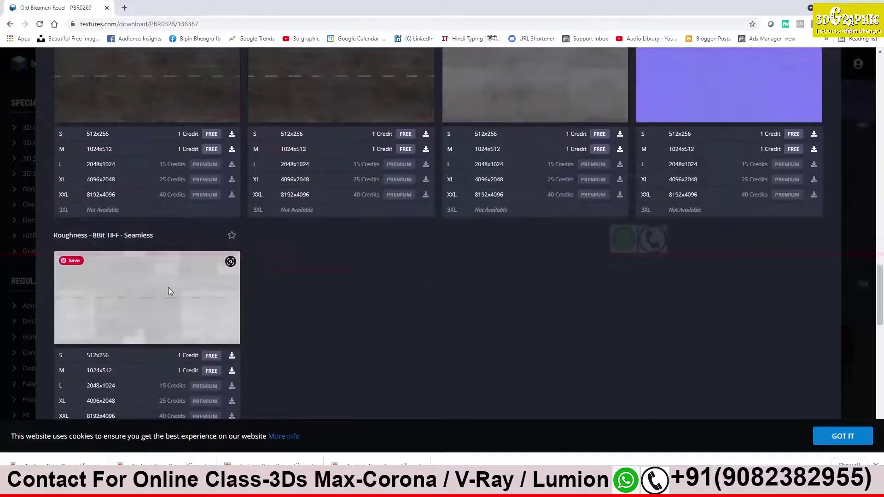
pyautogui.scroll(2, 173, 286)
pyautogui.scroll(-6, 174, 286)
pyautogui.scroll(-4, 174, 291)
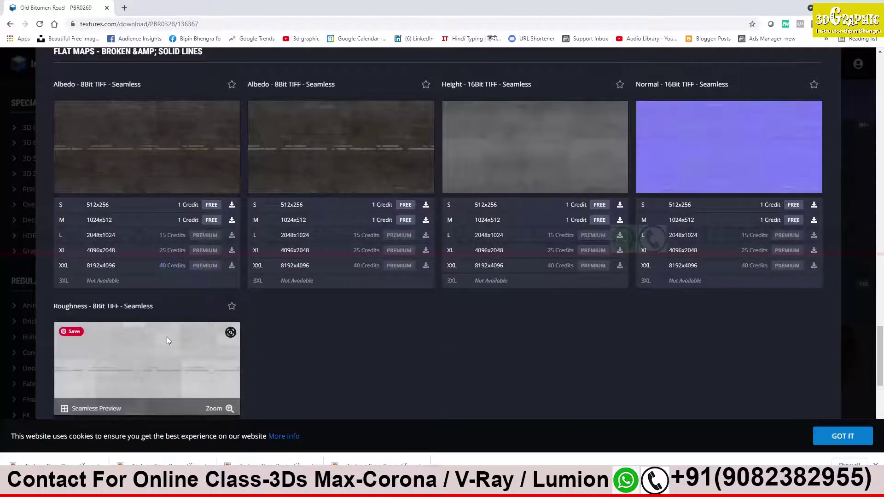
pyautogui.scroll(1, 77, 184)
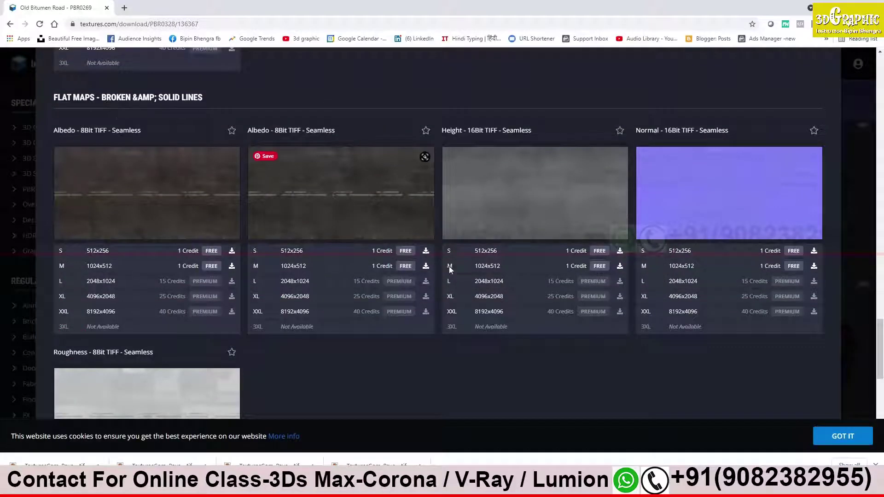
pyautogui.scroll(-2, 482, 289)
pyautogui.scroll(-6, 483, 289)
pyautogui.scroll(-2, 483, 292)
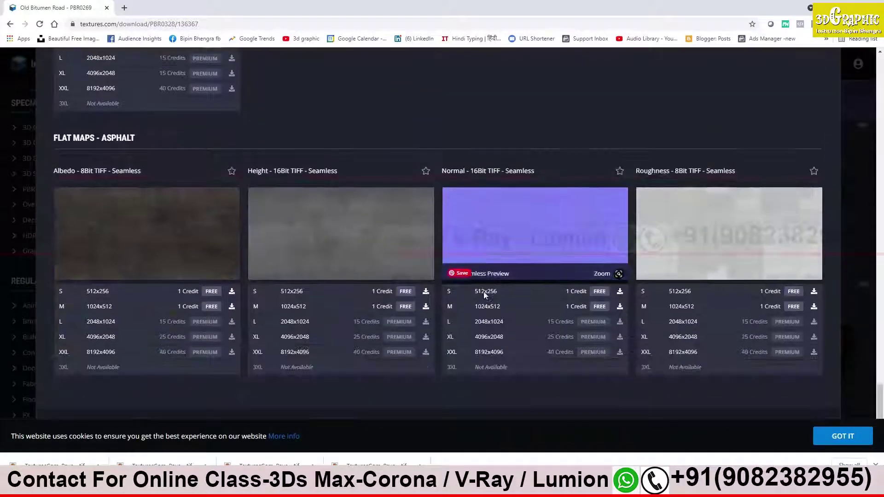
pyautogui.scroll(4, 483, 291)
pyautogui.scroll(-8, 488, 281)
pyautogui.scroll(-4, 490, 278)
pyautogui.rightClick(100, 457)
pyautogui.click(120, 448)
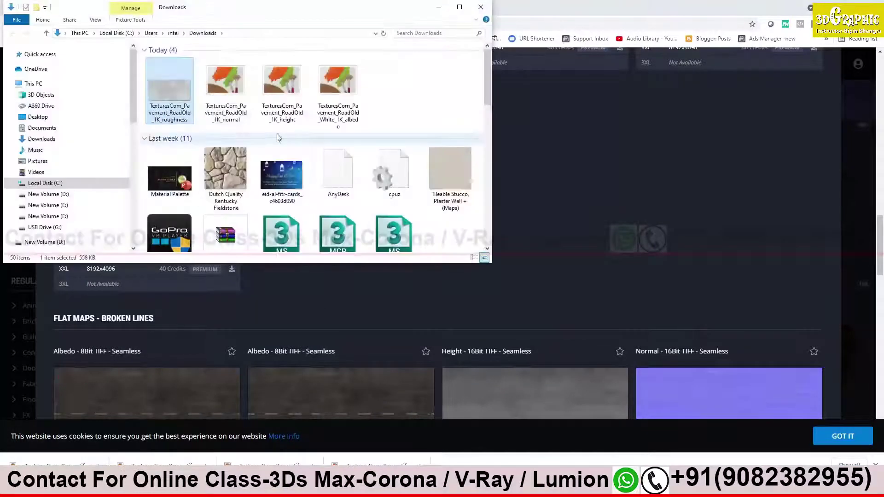
# - Move the four downloaded road maps into a new 'road' folder inside texture
pyautogui.moveTo(395, 86); pyautogui.dragTo(177, 112)
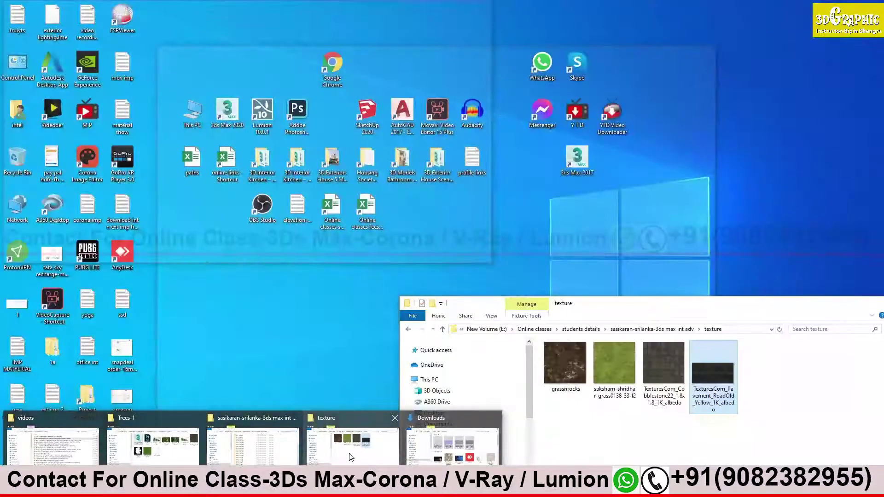
pyautogui.click(351, 457)
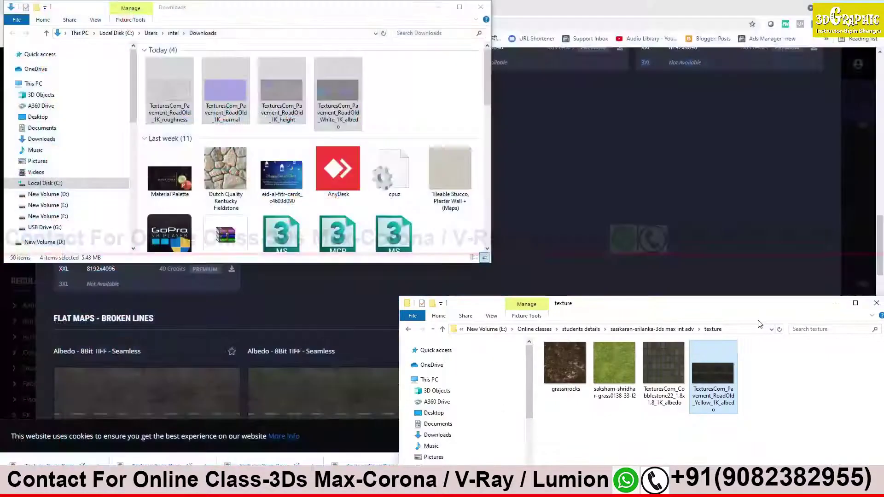
pyautogui.moveTo(613, 309); pyautogui.dragTo(376, 193)
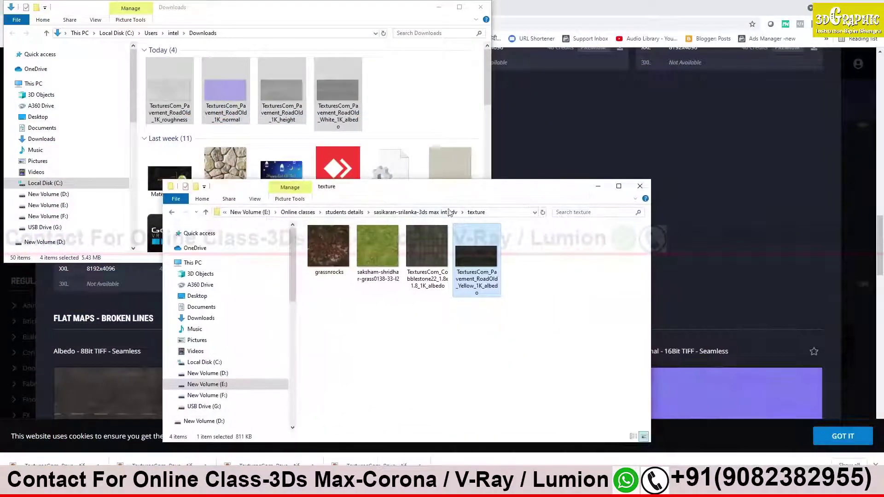
pyautogui.rightClick(336, 324)
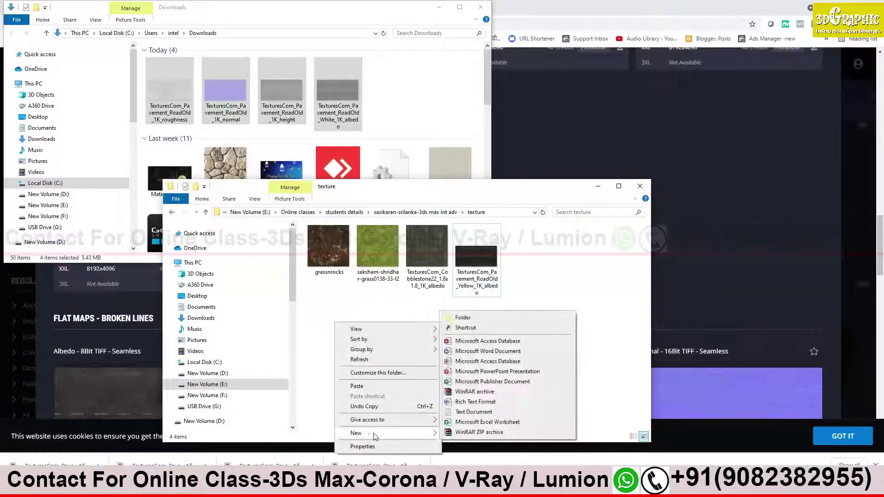
pyautogui.click(473, 322)
pyautogui.write('road')
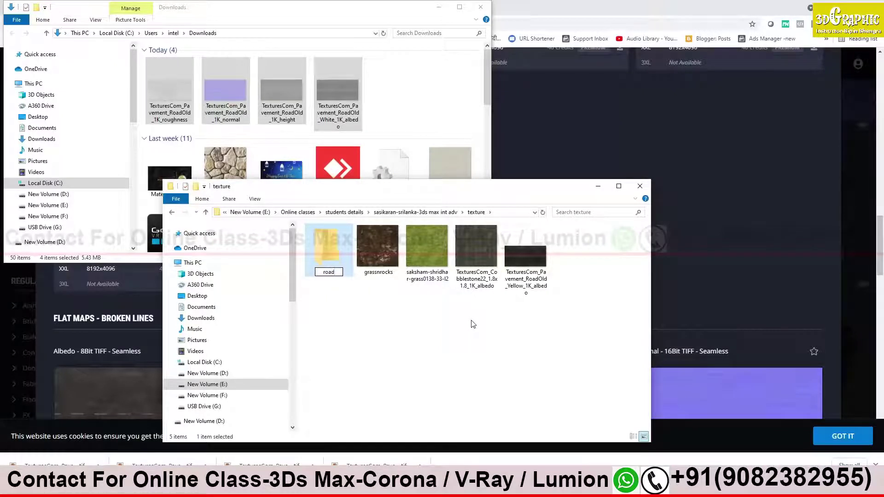
pyautogui.press('Return')
pyautogui.press('Return')
pyautogui.hotkey('ctrl', 'v')
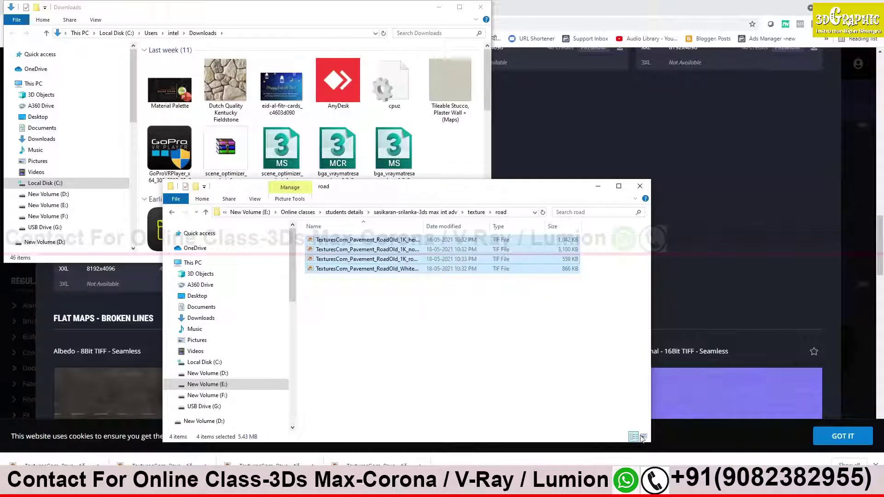
pyautogui.click(643, 437)
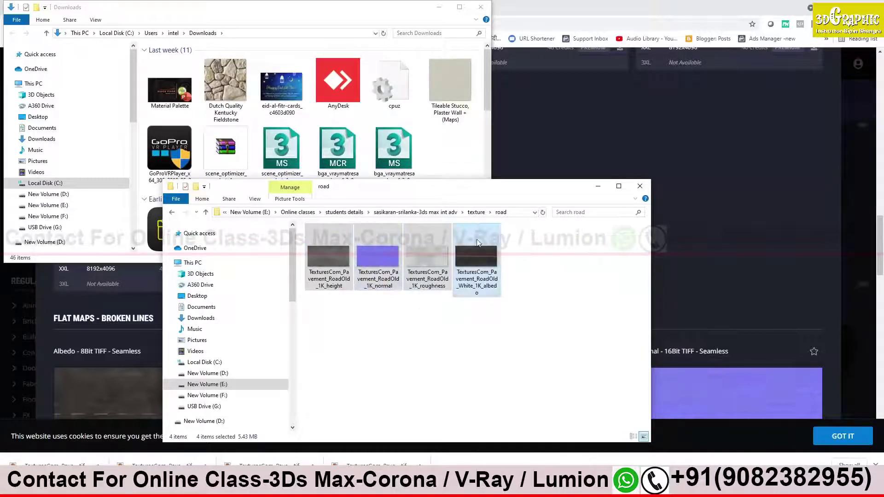
# - Copy the Yellow albedo into the road folder and maximize the window
pyautogui.press('BackSpace')
pyautogui.click(528, 272)
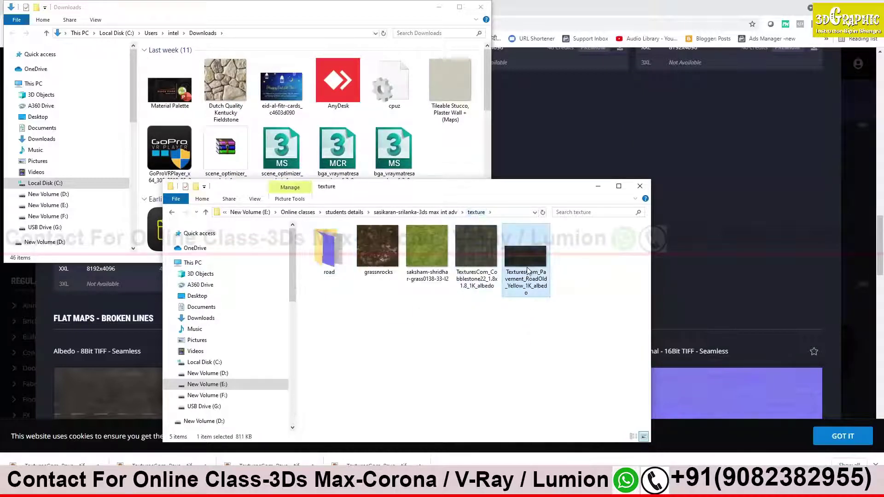
pyautogui.doubleClick(328, 251)
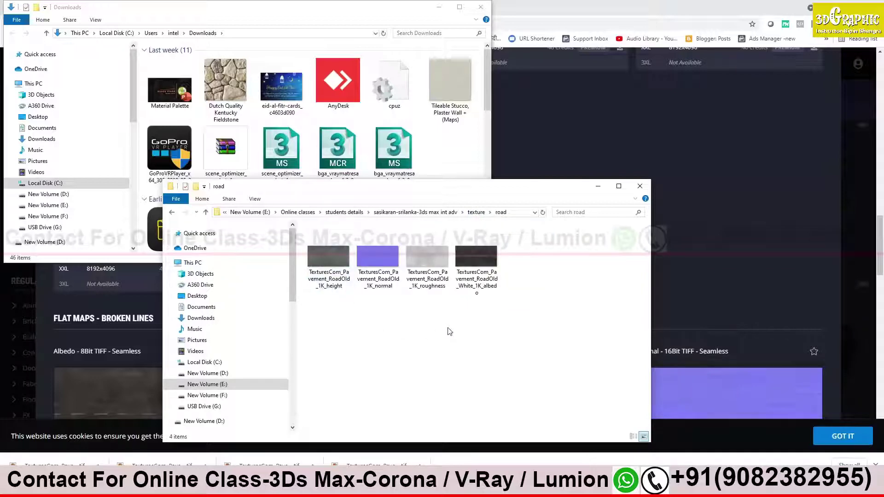
pyautogui.hotkey('ctrl', 'v')
pyautogui.rightClick(413, 326)
pyautogui.click(432, 361)
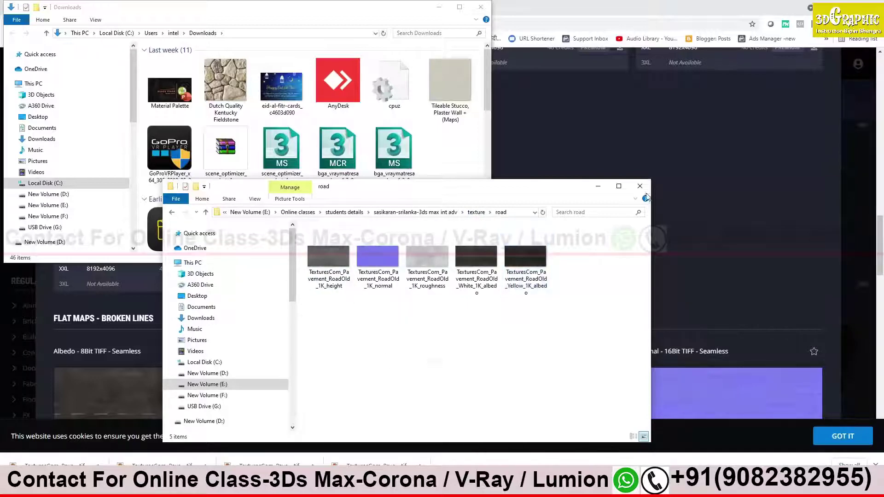
pyautogui.click(619, 186)
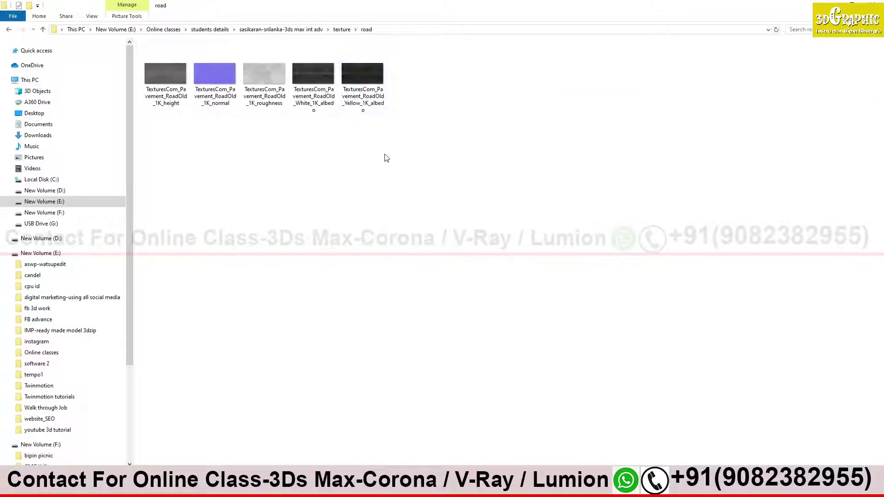
# - Preview the Yellow albedo, White albedo, roughness, normal and height maps in Photo Viewer
pyautogui.rightClick(266, 146)
pyautogui.click(301, 185)
pyautogui.doubleClick(362, 83)
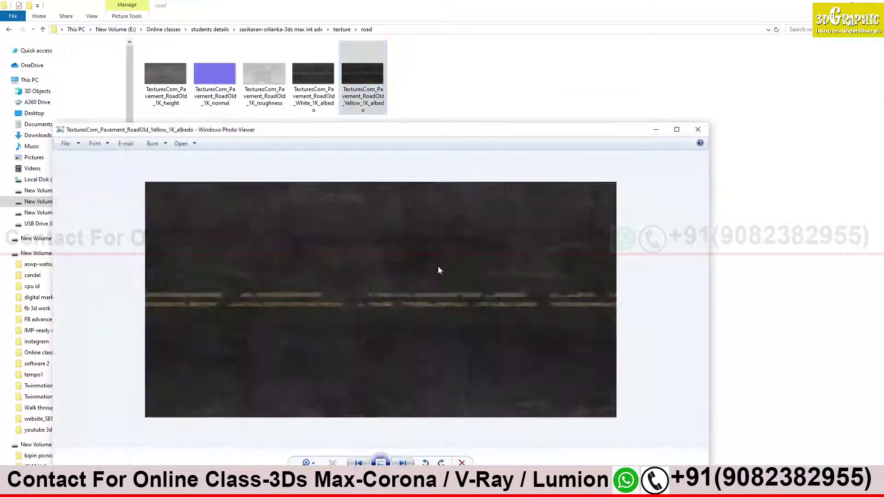
pyautogui.press('Left')
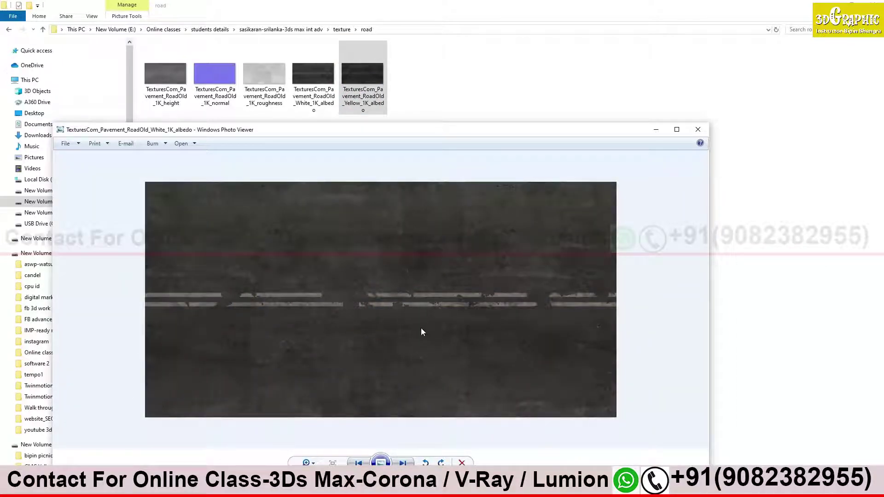
pyautogui.press('Left')
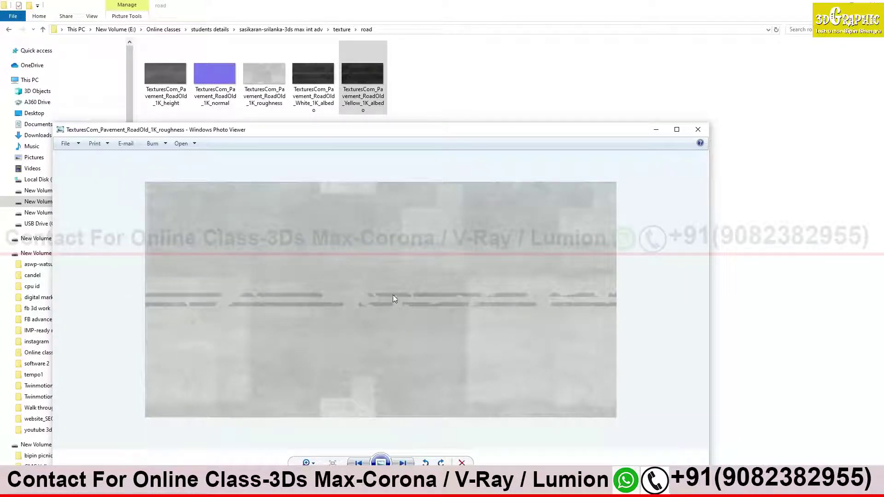
pyautogui.press('Left')
pyautogui.press('Left')
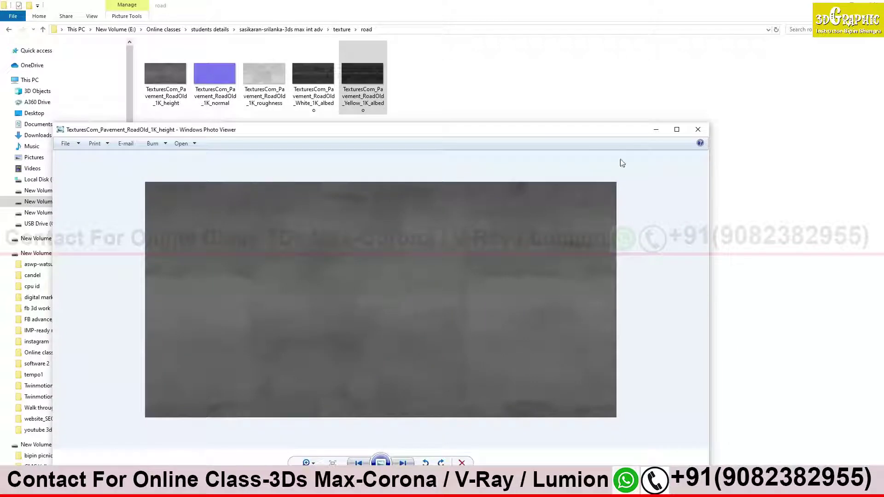
pyautogui.click(707, 133)
pyautogui.moveTo(507, 7)
pyautogui.mouseDown()
pyautogui.moveTo(587, 221)
pyautogui.moveTo(586, 199)
pyautogui.mouseUp()
pyautogui.click(440, 7)
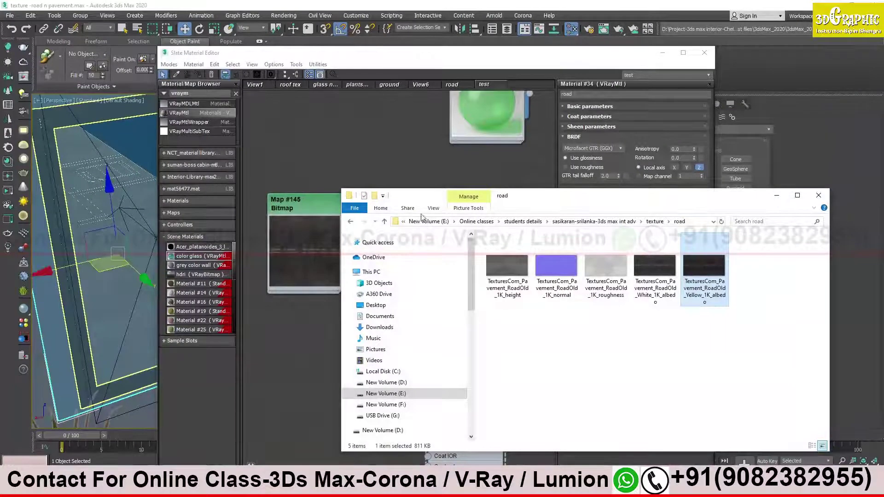
# - Delete Map #145's three wires to the road material's Diffuse, Reflect and Bump slots
pyautogui.click(333, 223)
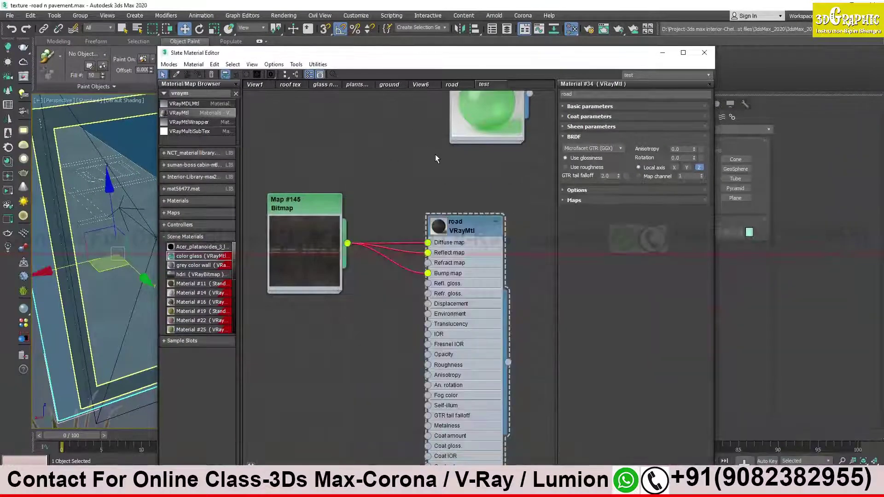
pyautogui.moveTo(436, 158); pyautogui.dragTo(414, 256, button='middle')
pyautogui.moveTo(416, 264); pyautogui.dragTo(415, 266)
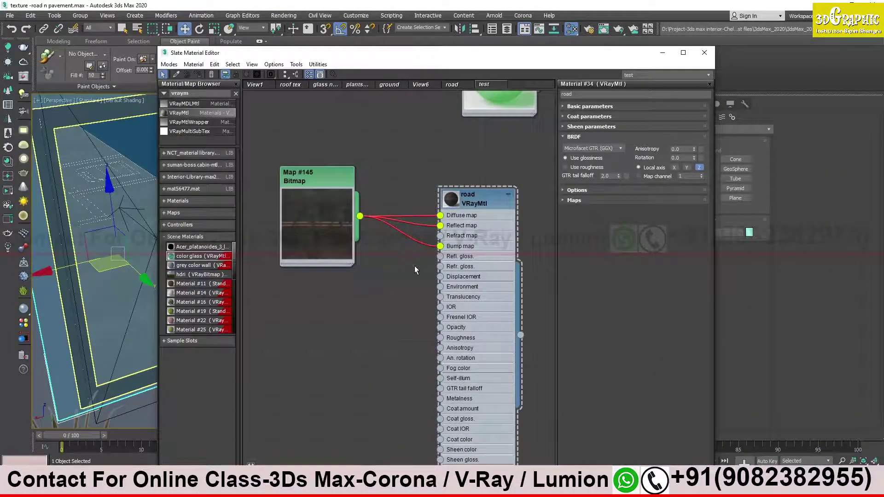
pyautogui.click(417, 225)
pyautogui.moveTo(417, 195); pyautogui.dragTo(413, 274)
pyautogui.press('Delete')
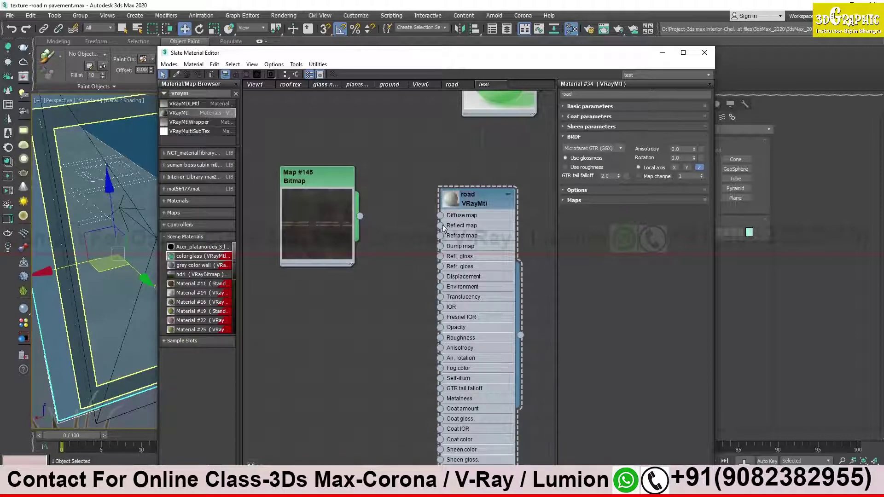
# - Collapse the Map #145 node and bring up the road textures folder
pyautogui.doubleClick(310, 216)
pyautogui.moveTo(321, 183); pyautogui.dragTo(334, 212)
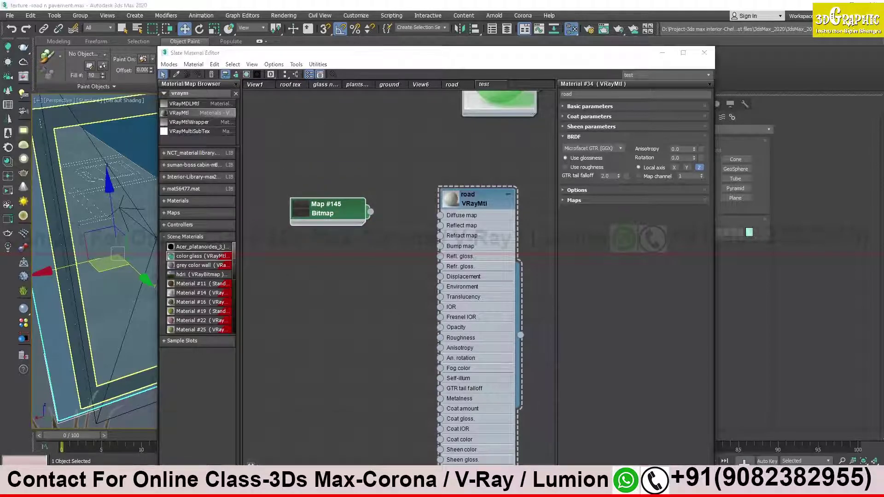
pyautogui.click(364, 458)
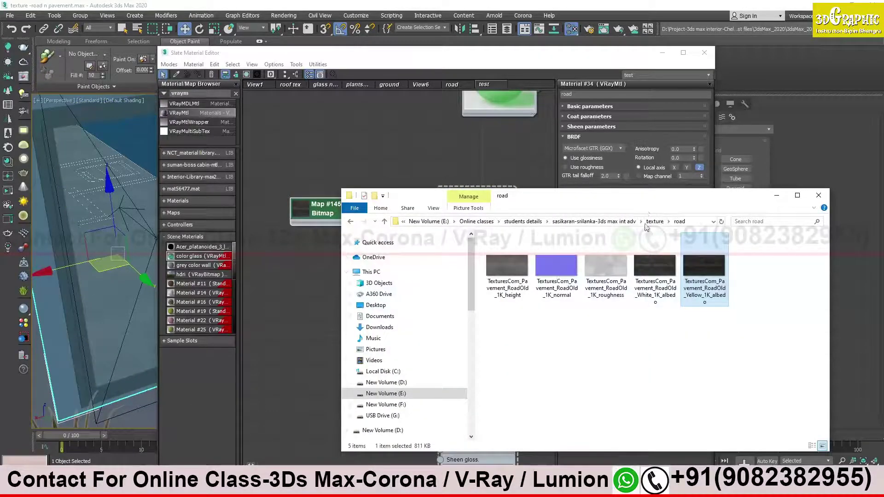
# - Drag the road height and normal textures into the Slate view as bitmap nodes Map #146 and #147
pyautogui.moveTo(654, 198); pyautogui.dragTo(707, 307)
pyautogui.moveTo(560, 373); pyautogui.dragTo(306, 310)
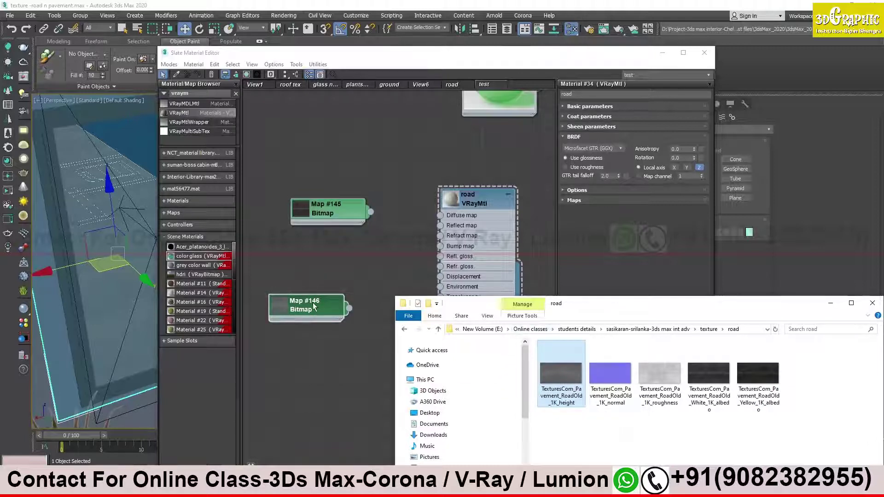
pyautogui.moveTo(314, 307); pyautogui.dragTo(324, 284)
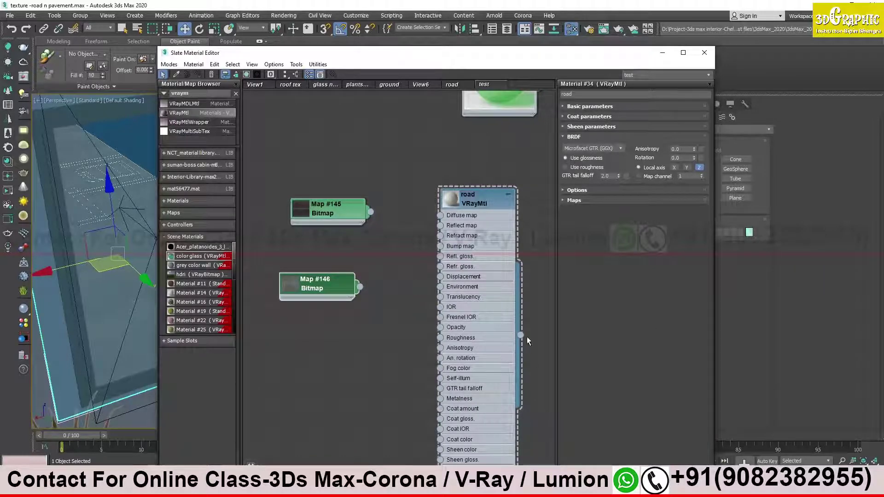
pyautogui.hotkey('alt', 'Tab')
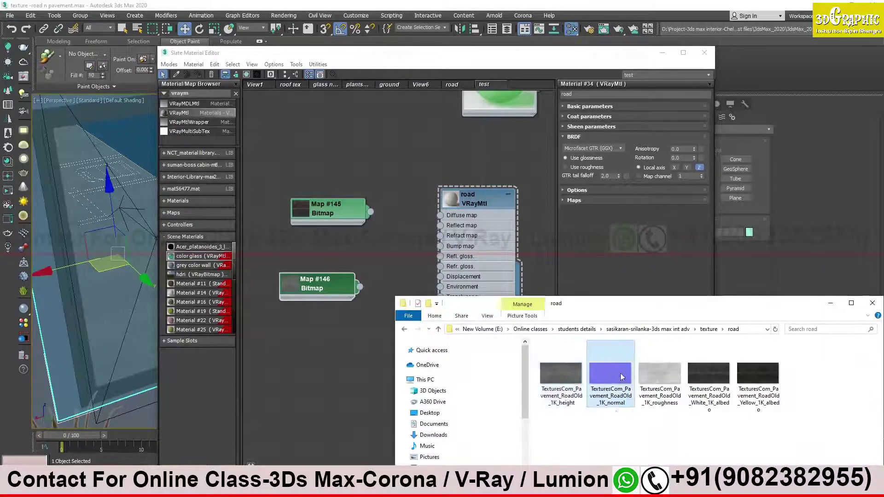
pyautogui.moveTo(615, 381)
pyautogui.mouseDown()
pyautogui.moveTo(313, 334)
pyautogui.moveTo(324, 320)
pyautogui.mouseUp()
# - Add the roughness and White albedo textures as bitmap nodes Map #148 and #149
pyautogui.hotkey('alt', 'Tab')
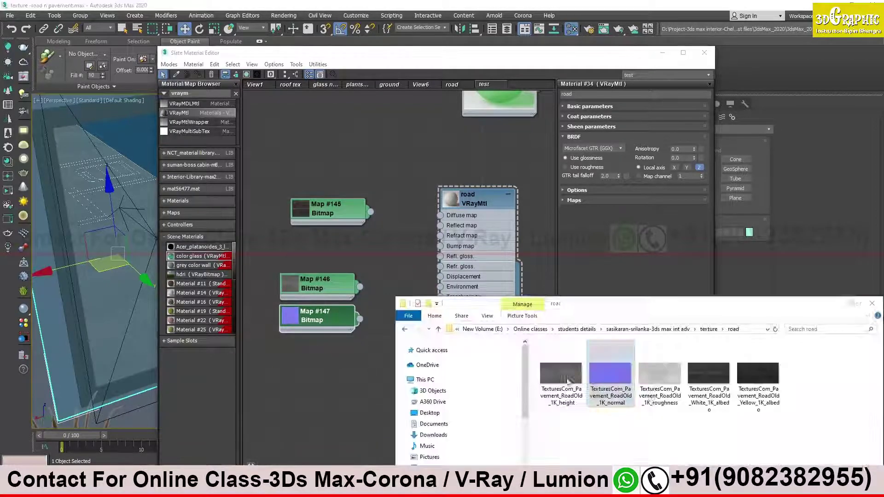
pyautogui.click(677, 397)
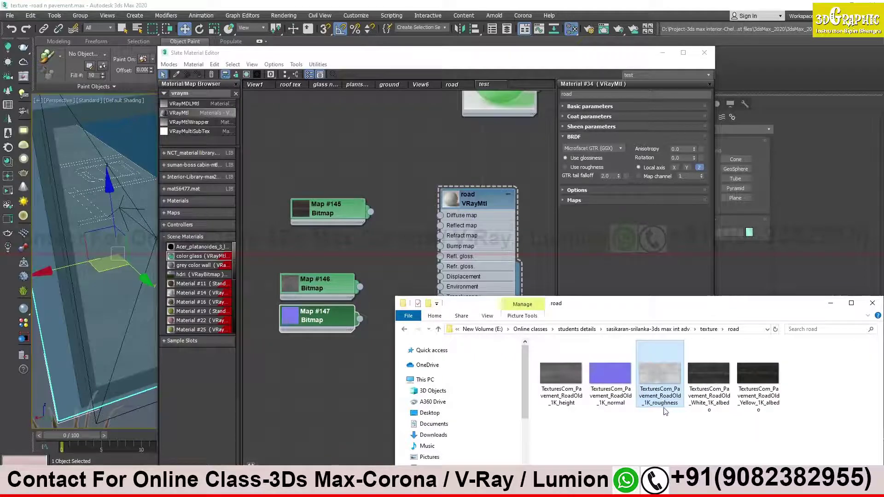
pyautogui.moveTo(662, 405); pyautogui.dragTo(323, 243)
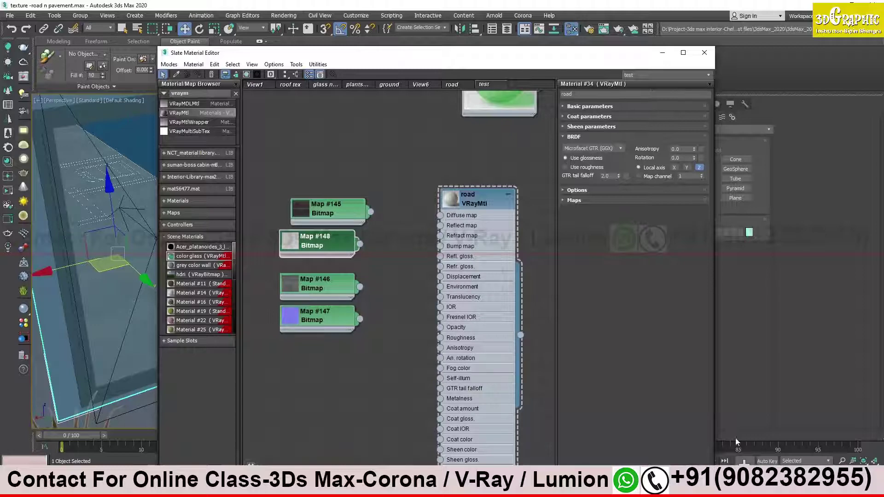
pyautogui.click(265, 476)
pyautogui.click(721, 408)
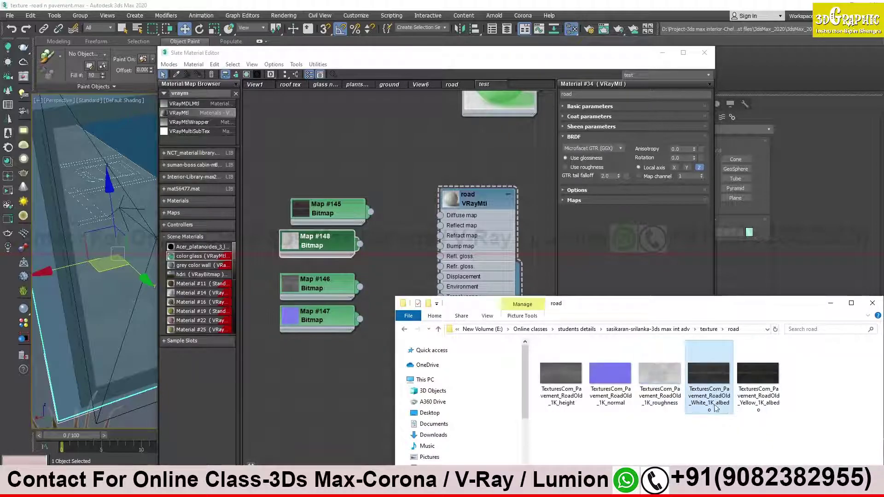
pyautogui.moveTo(709, 383)
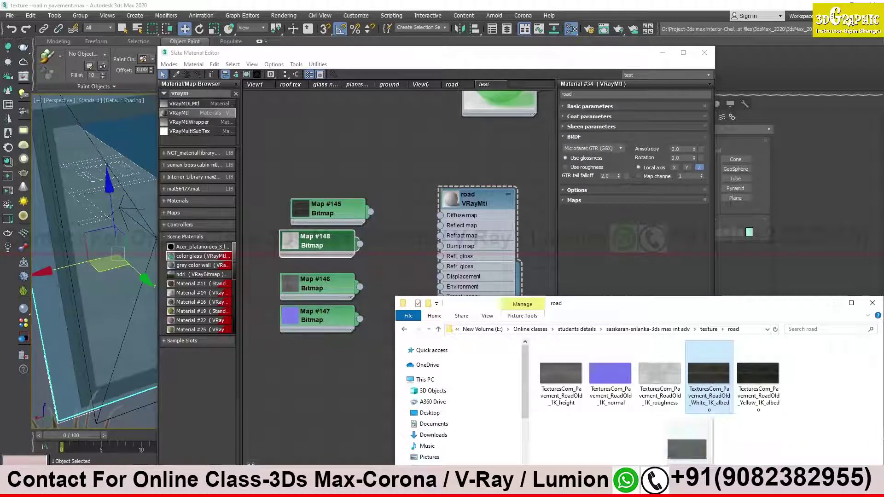
pyautogui.moveTo(711, 379); pyautogui.dragTo(276, 368)
# - Line up Map #149 with the other bitmaps and move the road node closer
pyautogui.moveTo(359, 321); pyautogui.dragTo(375, 364, button='middle')
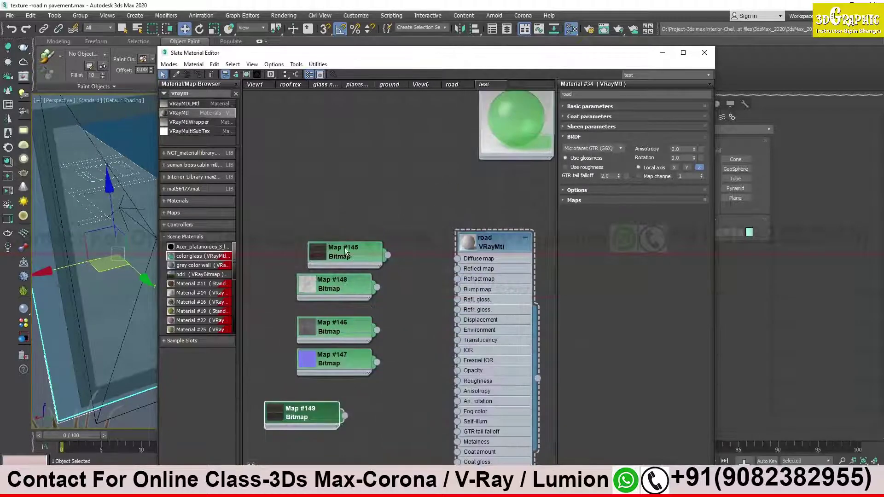
pyautogui.moveTo(311, 405); pyautogui.dragTo(340, 296)
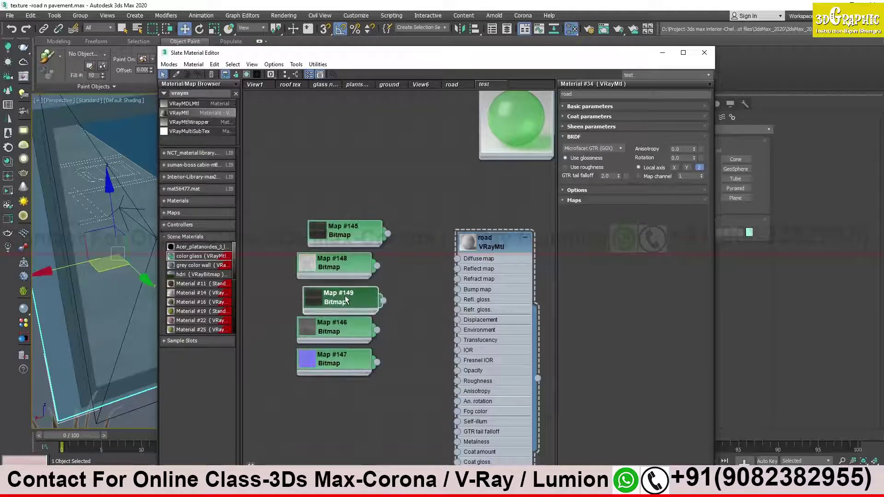
pyautogui.hotkey('alt', 'Tab')
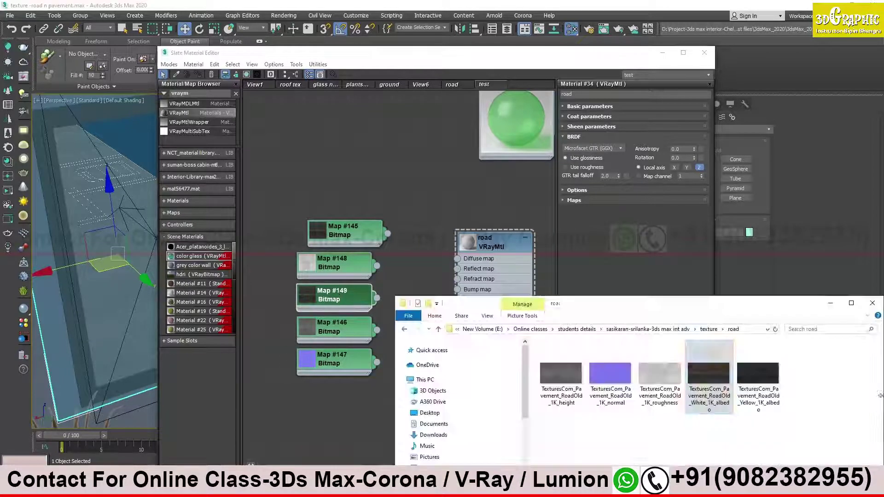
pyautogui.click(757, 375)
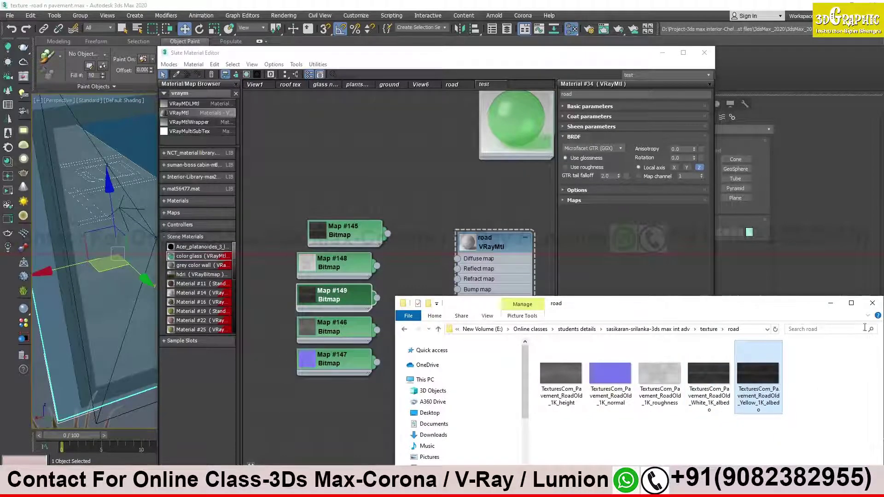
pyautogui.click(830, 303)
pyautogui.moveTo(358, 254); pyautogui.dragTo(359, 251, button='middle')
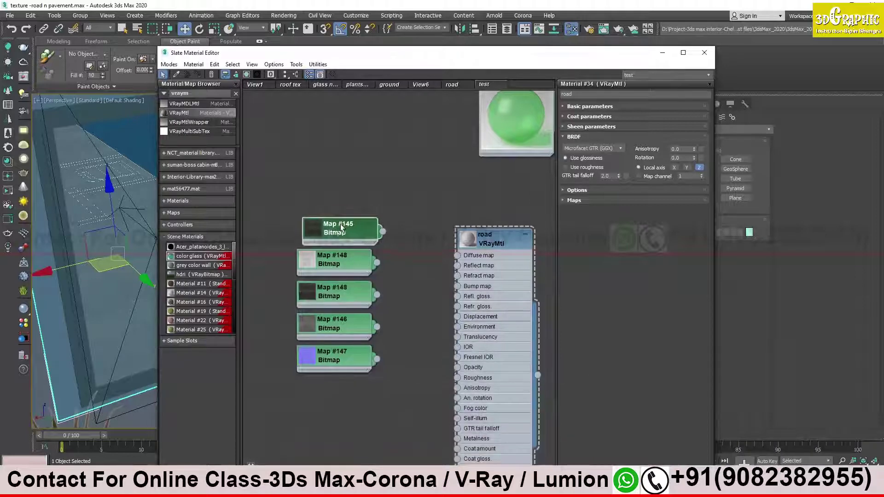
pyautogui.scroll(1, 500, 249)
pyautogui.moveTo(499, 249); pyautogui.dragTo(482, 219)
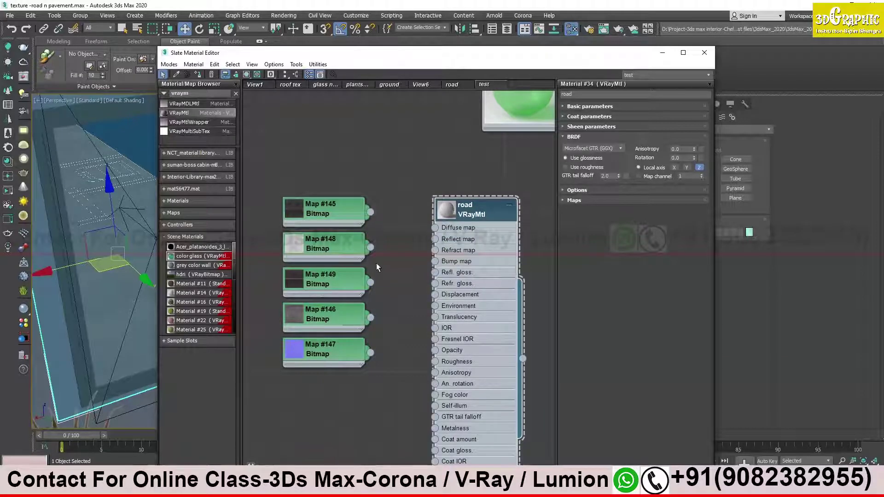
pyautogui.moveTo(309, 306); pyautogui.dragTo(323, 334, button='middle')
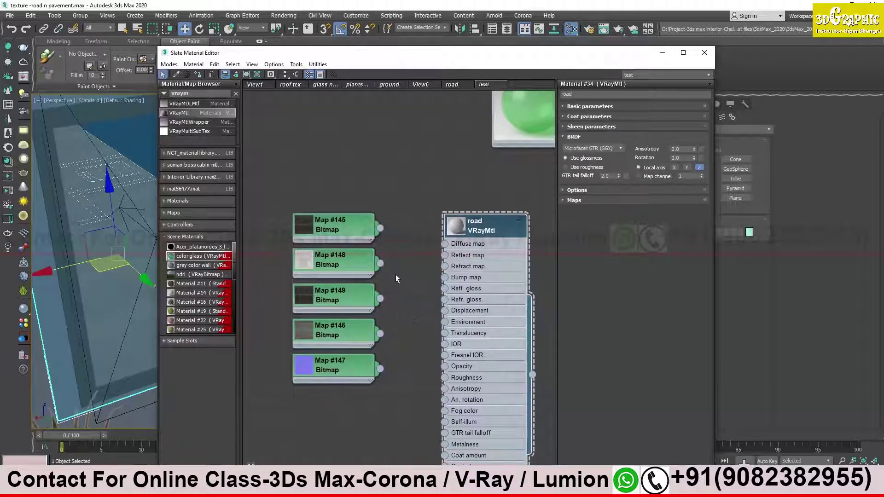
# - Connect Map #145 to the road material's Diffuse map input
pyautogui.moveTo(380, 231); pyautogui.dragTo(389, 240)
pyautogui.moveTo(429, 262); pyautogui.dragTo(445, 244)
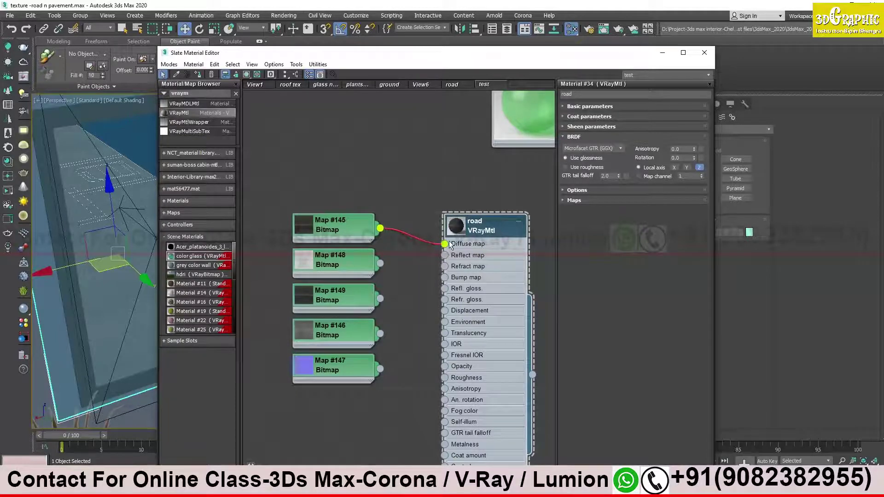
pyautogui.click(338, 265)
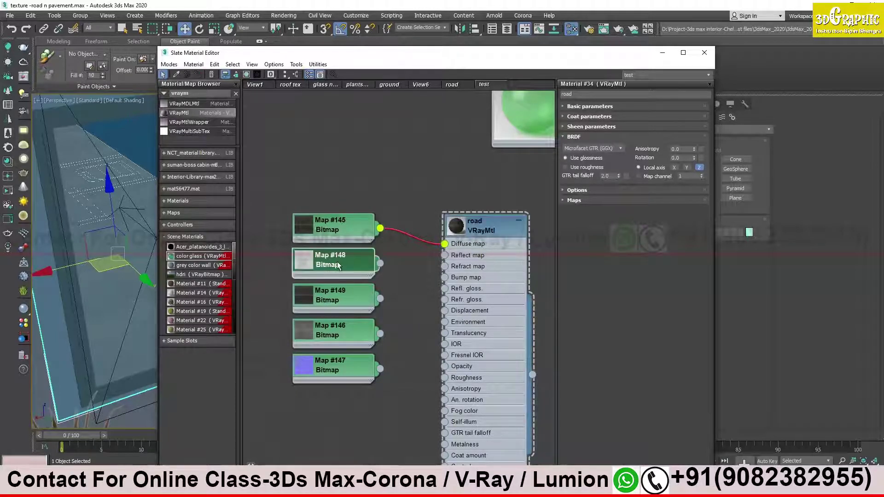
pyautogui.click(490, 222)
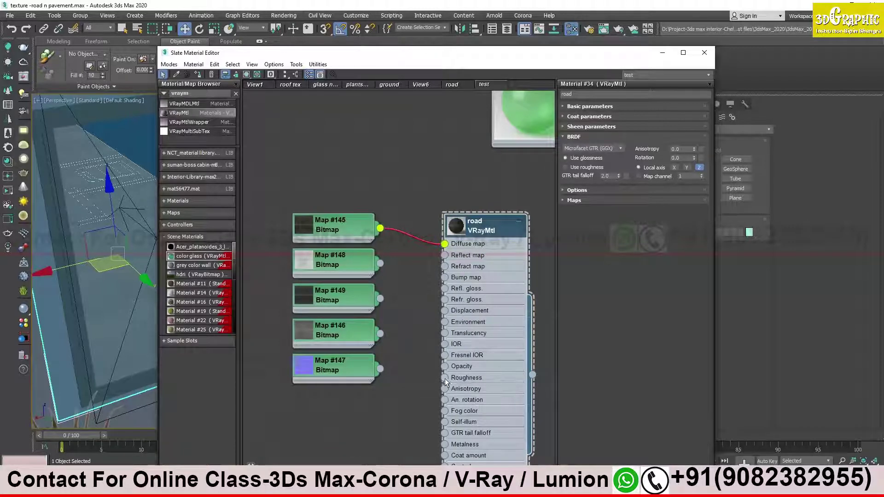
# - Move Map #148 below Map #147 and connect Map #149 to the road Reflect map input
pyautogui.moveTo(330, 264)
pyautogui.mouseDown()
pyautogui.moveTo(328, 407)
pyautogui.moveTo(444, 377)
pyautogui.mouseUp()
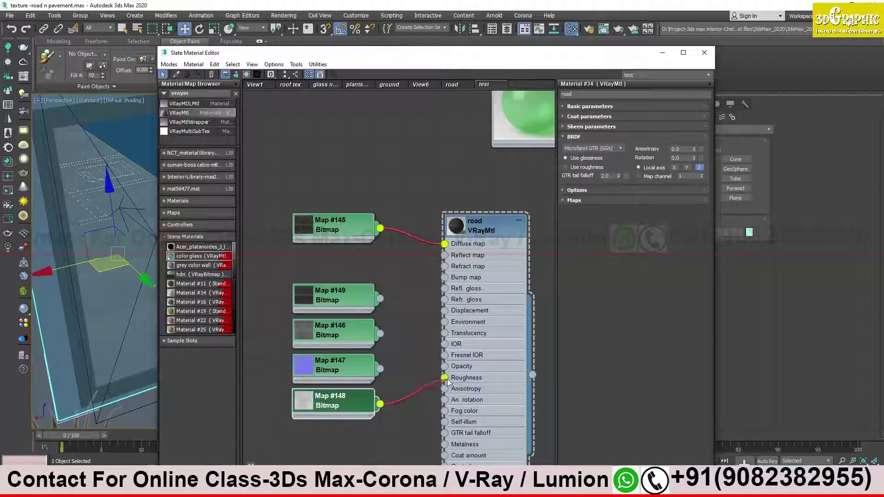
pyautogui.moveTo(390, 293); pyautogui.dragTo(392, 292, button='middle')
pyautogui.moveTo(354, 270); pyautogui.dragTo(325, 341)
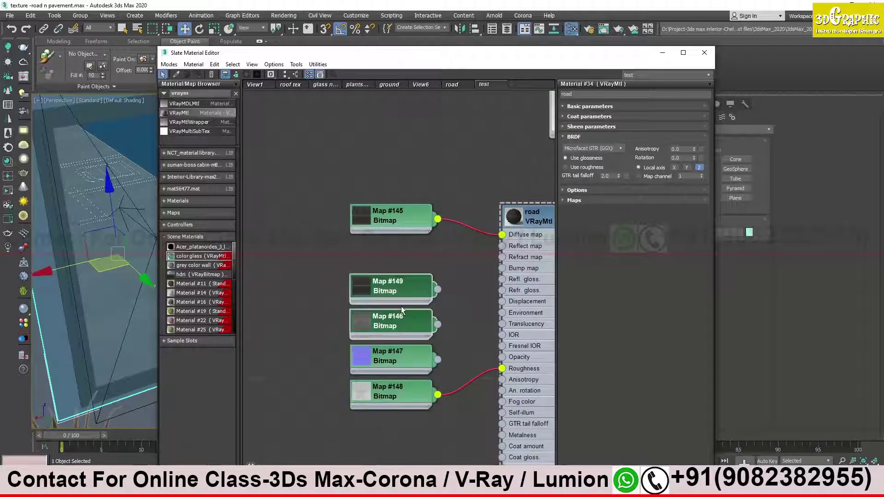
pyautogui.moveTo(349, 273); pyautogui.dragTo(354, 272, button='middle')
pyautogui.click(358, 297)
pyautogui.moveTo(357, 296)
pyautogui.mouseDown()
pyautogui.moveTo(357, 273)
pyautogui.moveTo(451, 257)
pyautogui.mouseUp()
pyautogui.rightClick(506, 227)
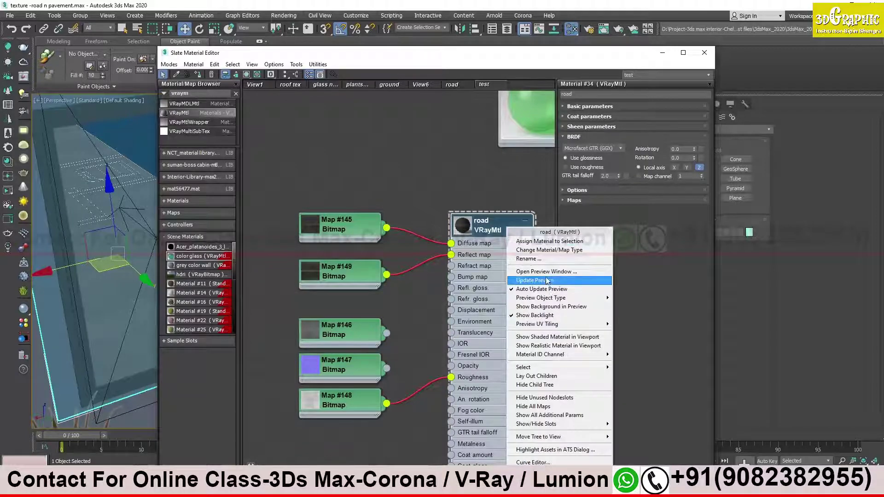
# - Show the road material in a large floating sphere preview beside the editor
pyautogui.click(548, 273)
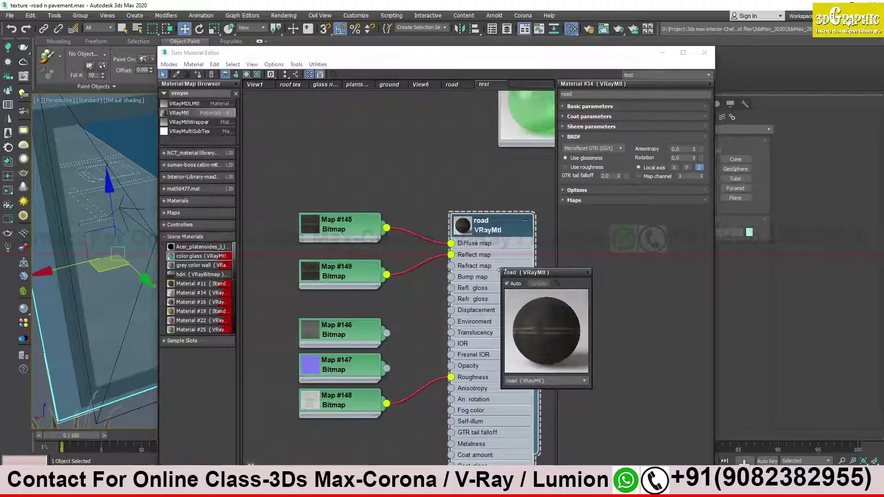
pyautogui.moveTo(503, 270); pyautogui.dragTo(275, 86)
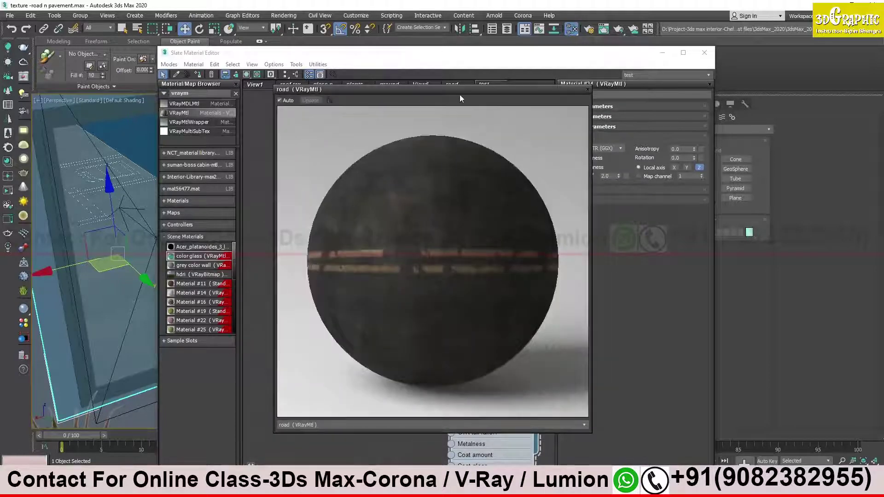
pyautogui.moveTo(482, 88)
pyautogui.mouseDown()
pyautogui.moveTo(267, 51)
pyautogui.moveTo(241, 31)
pyautogui.mouseUp()
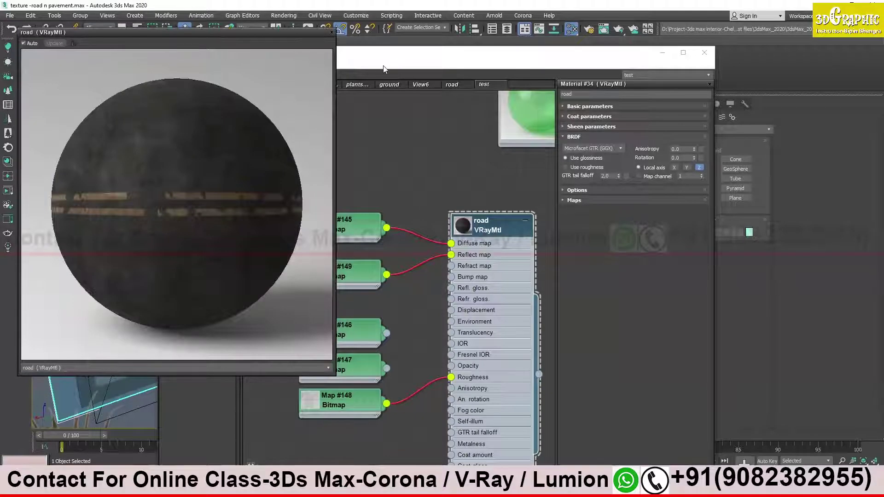
pyautogui.moveTo(384, 69); pyautogui.dragTo(511, 63)
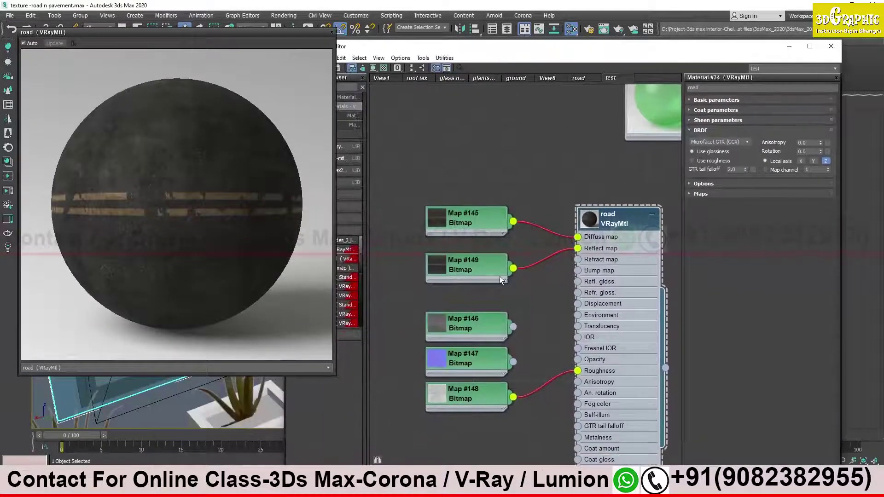
# - Tidy the bitmap nodes, shifting Map #148 lower and Maps #146 and #147 left
pyautogui.click(488, 266)
pyautogui.click(464, 221)
pyautogui.click(462, 259)
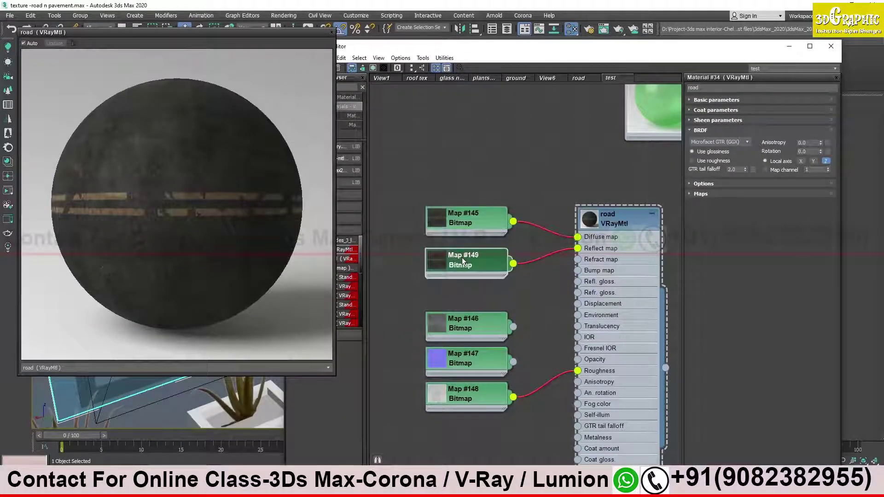
pyautogui.moveTo(471, 405); pyautogui.dragTo(473, 416)
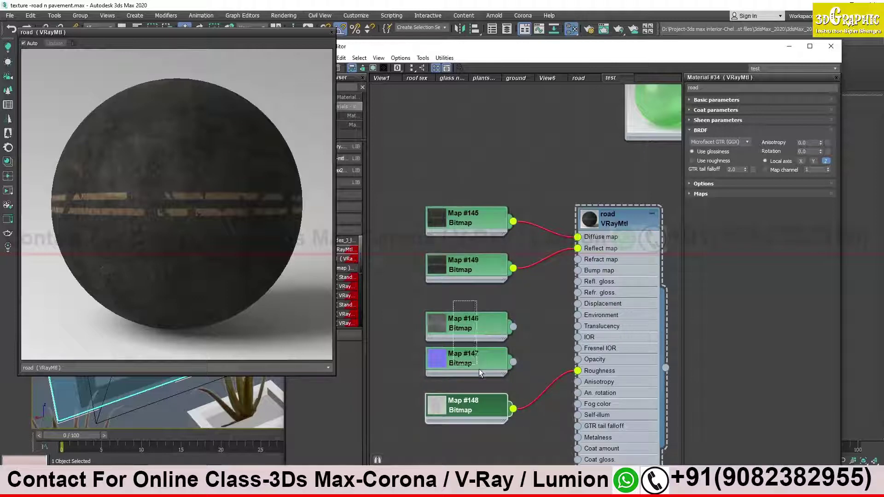
pyautogui.moveTo(477, 364); pyautogui.dragTo(479, 367)
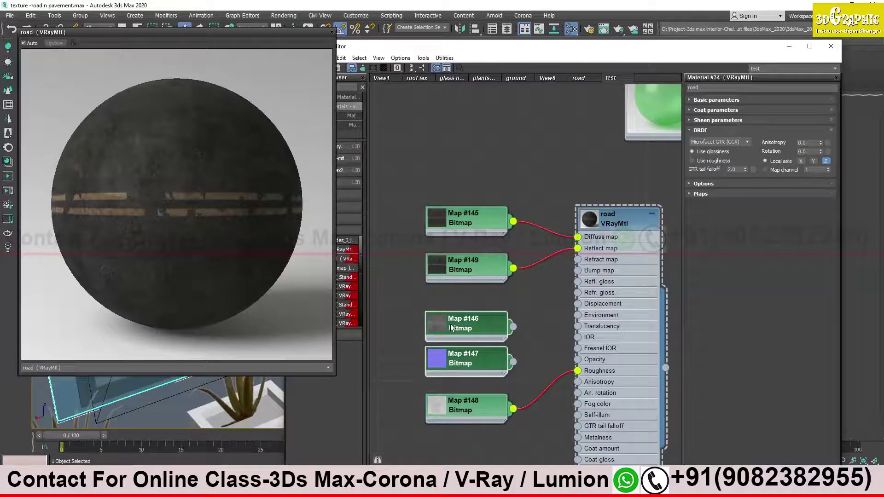
pyautogui.moveTo(451, 328); pyautogui.dragTo(480, 323, button='middle')
pyautogui.moveTo(480, 325); pyautogui.dragTo(444, 332)
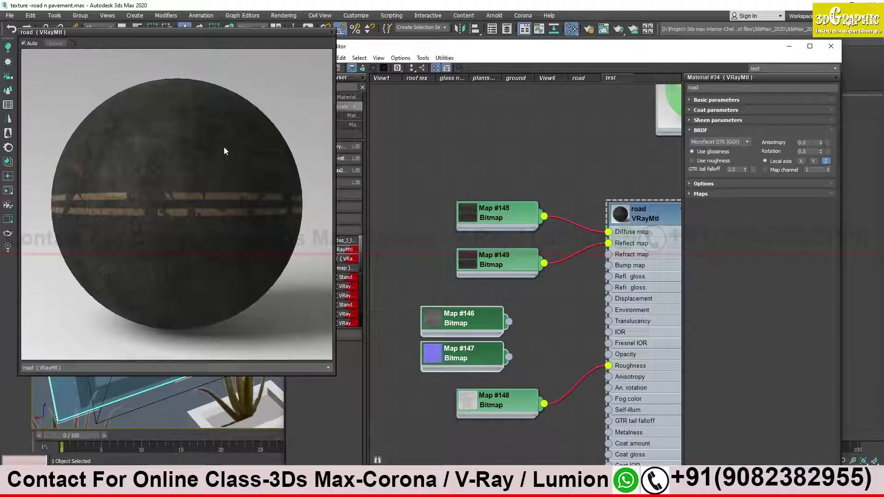
pyautogui.click(420, 276)
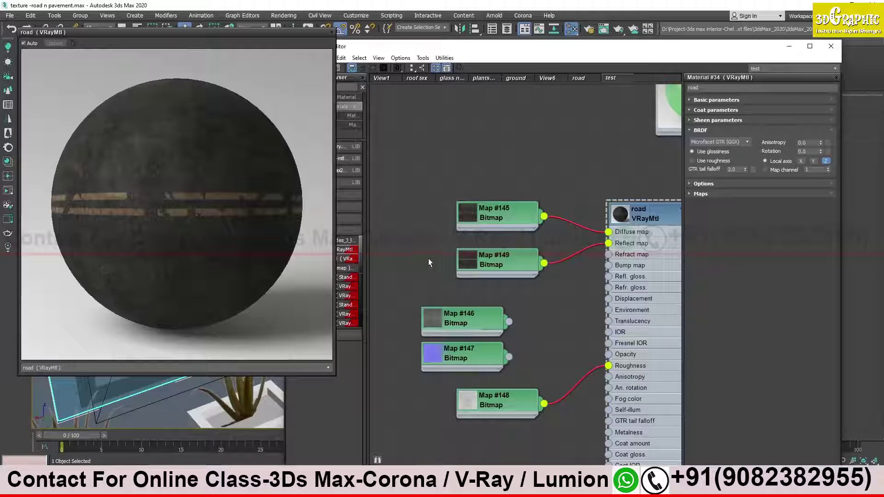
# - Search the Material/Map Browser for 'nor' and place a VRayNormalMap node in the graph
pyautogui.moveTo(428, 259); pyautogui.dragTo(435, 258, button='middle')
pyautogui.moveTo(388, 46); pyautogui.dragTo(473, 44)
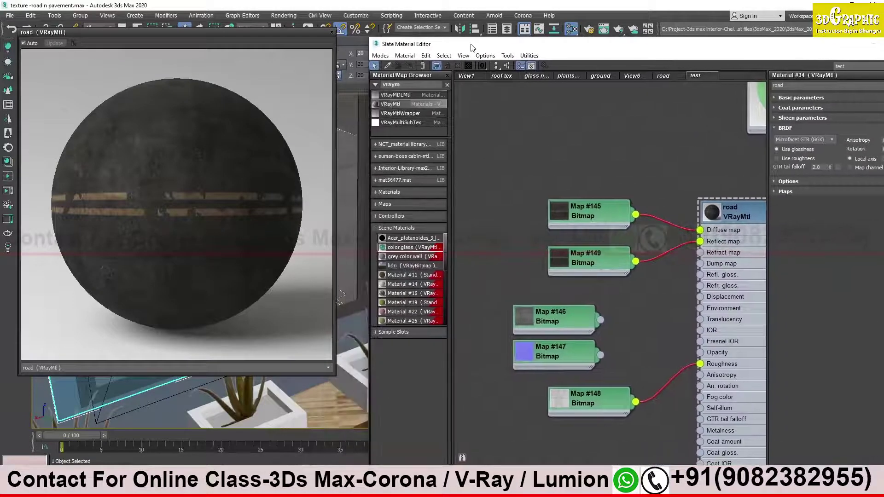
pyautogui.click(415, 86)
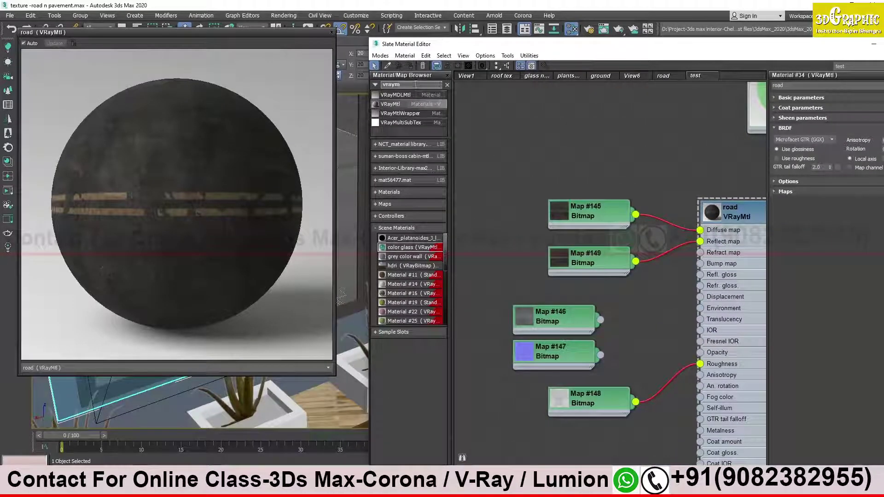
pyautogui.press('BackSpace')
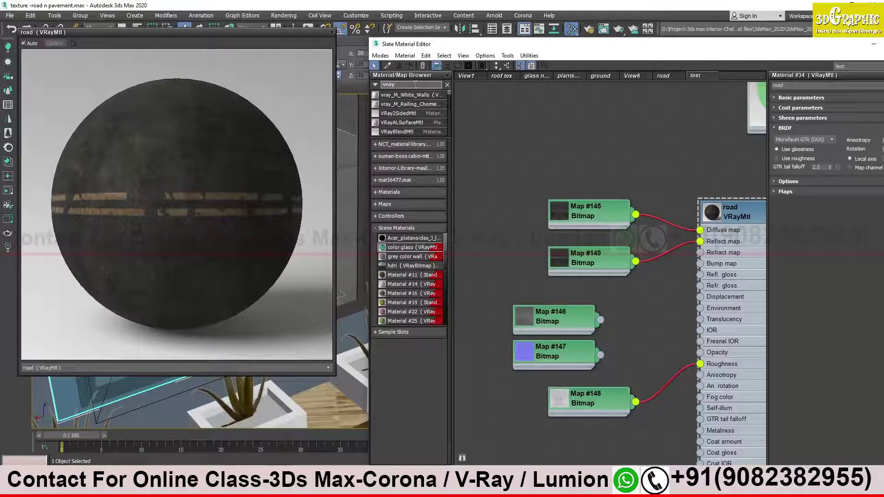
pyautogui.write('n')
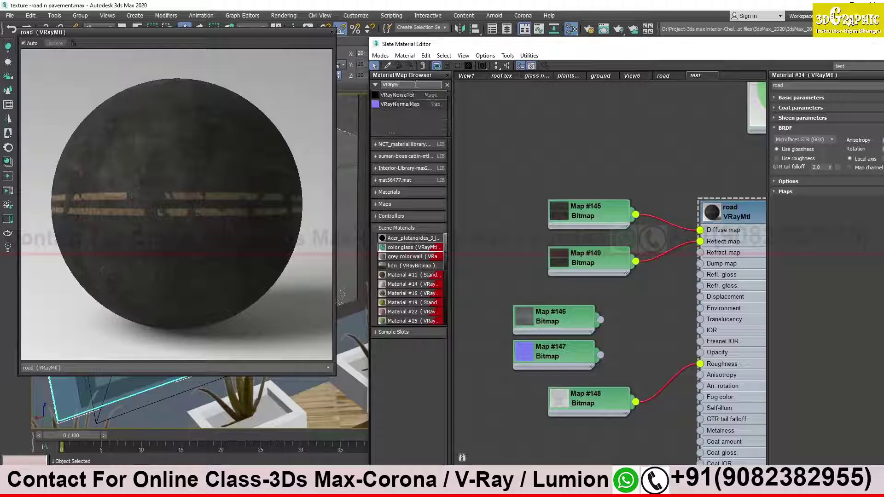
pyautogui.write('or')
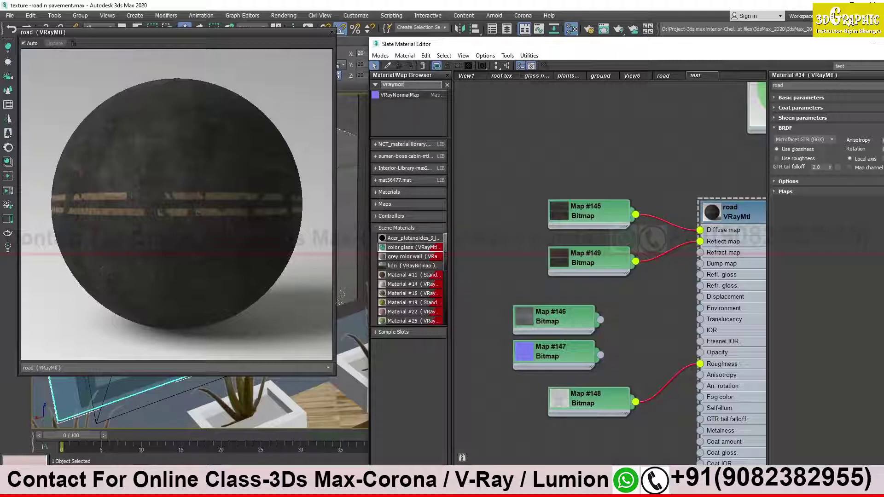
pyautogui.click(408, 95)
pyautogui.moveTo(615, 320); pyautogui.dragTo(615, 320)
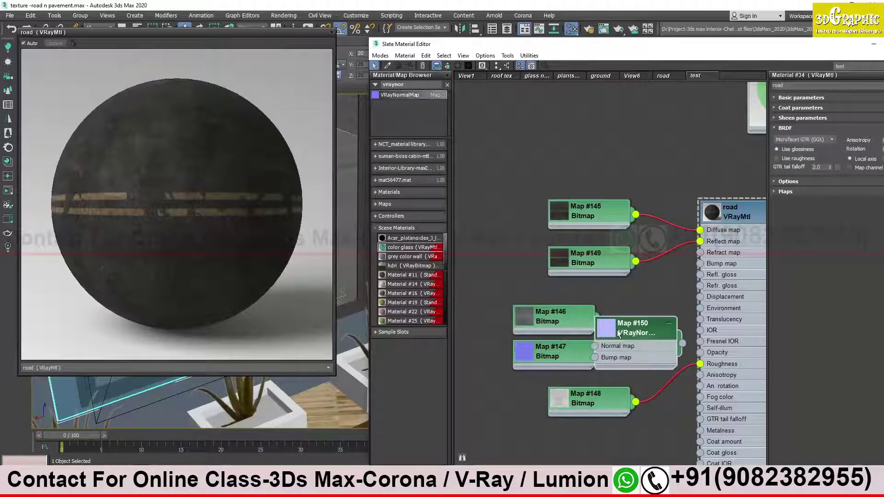
# - Arrange the new Map #150 normal map node alongside the road bitmaps
pyautogui.moveTo(550, 322); pyautogui.dragTo(487, 309, button='middle')
pyautogui.moveTo(504, 357); pyautogui.dragTo(580, 343, button='middle')
pyautogui.moveTo(580, 343); pyautogui.dragTo(545, 343)
pyautogui.moveTo(670, 309); pyautogui.dragTo(659, 297)
pyautogui.moveTo(507, 269)
pyautogui.mouseDown()
pyautogui.moveTo(537, 332)
pyautogui.moveTo(502, 321)
pyautogui.mouseUp()
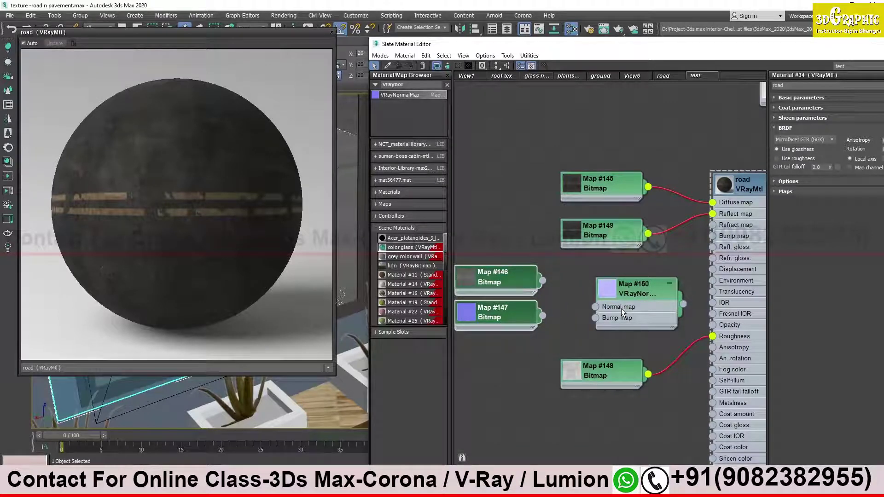
pyautogui.moveTo(645, 292); pyautogui.dragTo(633, 292)
pyautogui.moveTo(557, 237); pyautogui.dragTo(534, 256, button='middle')
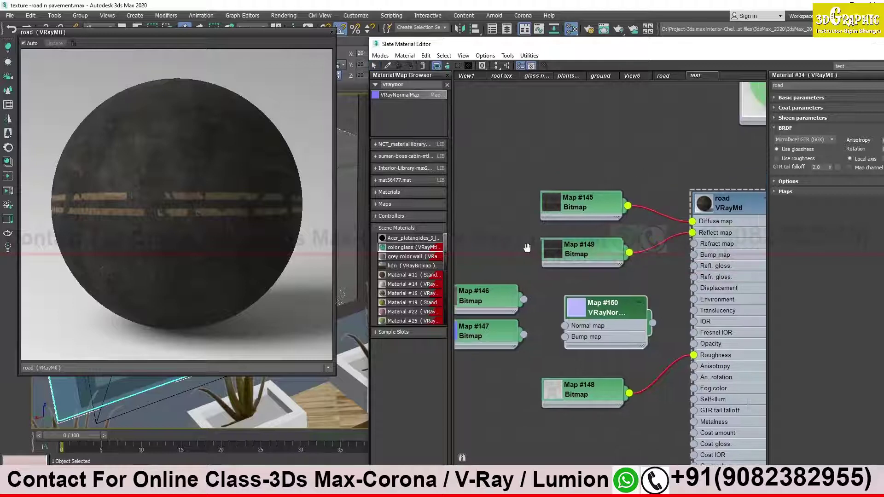
pyautogui.click(590, 260)
pyautogui.click(592, 210)
pyautogui.moveTo(592, 210); pyautogui.dragTo(587, 208)
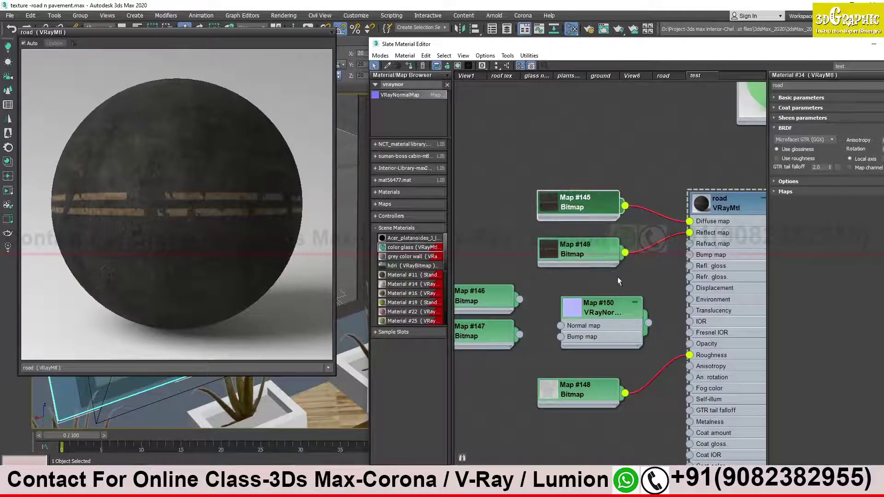
pyautogui.moveTo(594, 319); pyautogui.dragTo(582, 307)
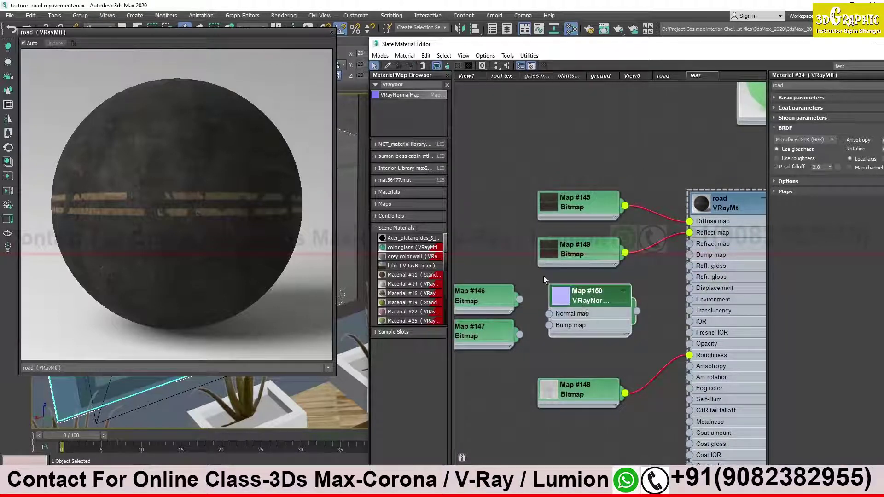
pyautogui.moveTo(568, 256); pyautogui.dragTo(515, 268, button='middle')
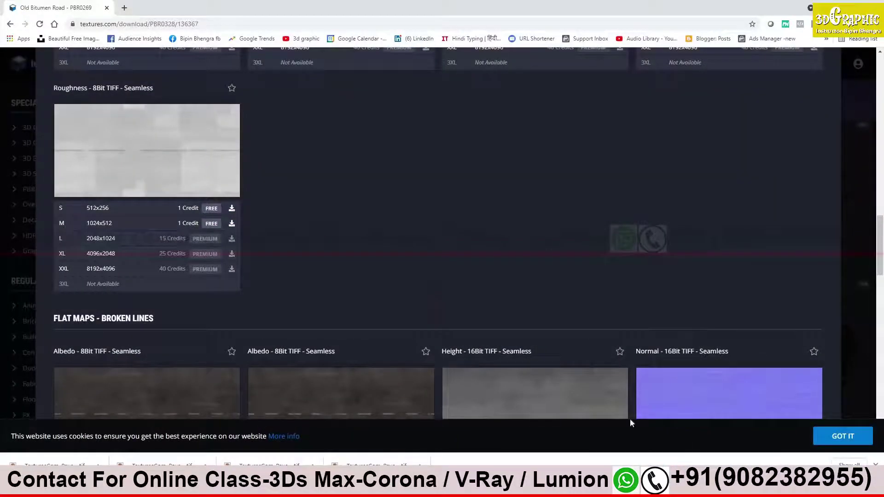
# - Scroll the Old Bitumen Road page to the Double Solid Lines flat maps with Height and Normal
pyautogui.scroll(5, 509, 257)
pyautogui.scroll(5, 510, 257)
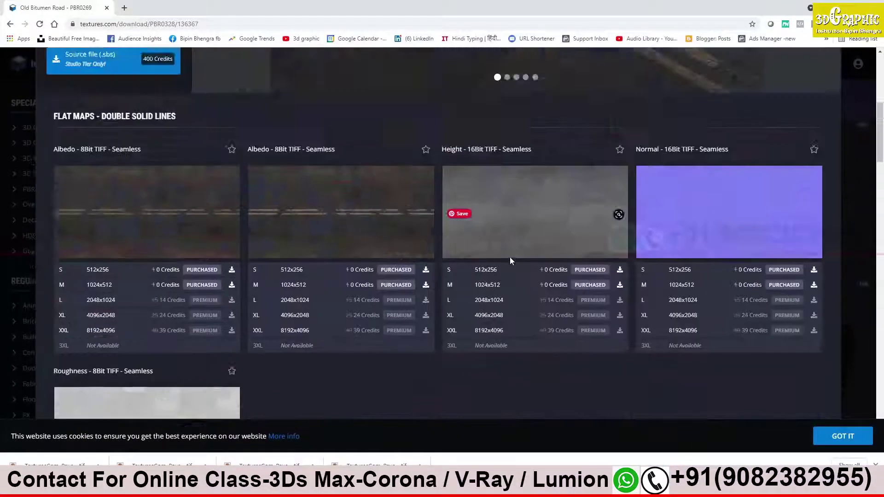
pyautogui.scroll(5, 510, 257)
pyautogui.scroll(-2, 509, 257)
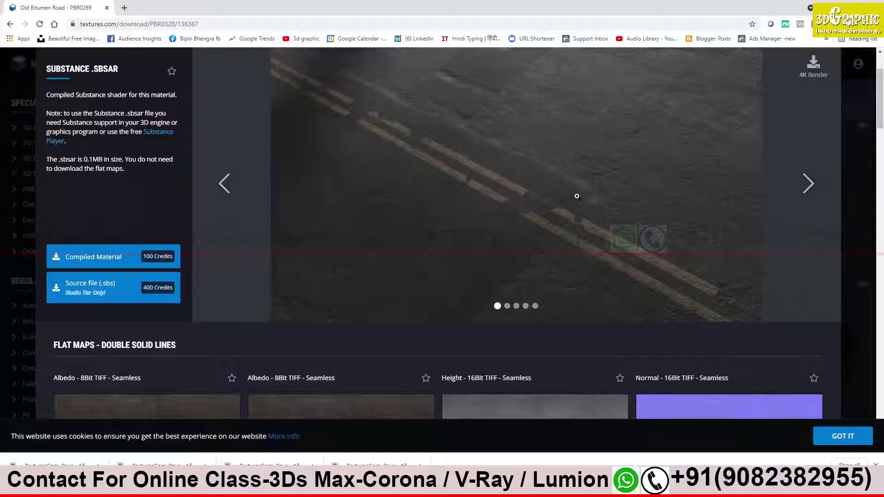
pyautogui.scroll(-1, 576, 197)
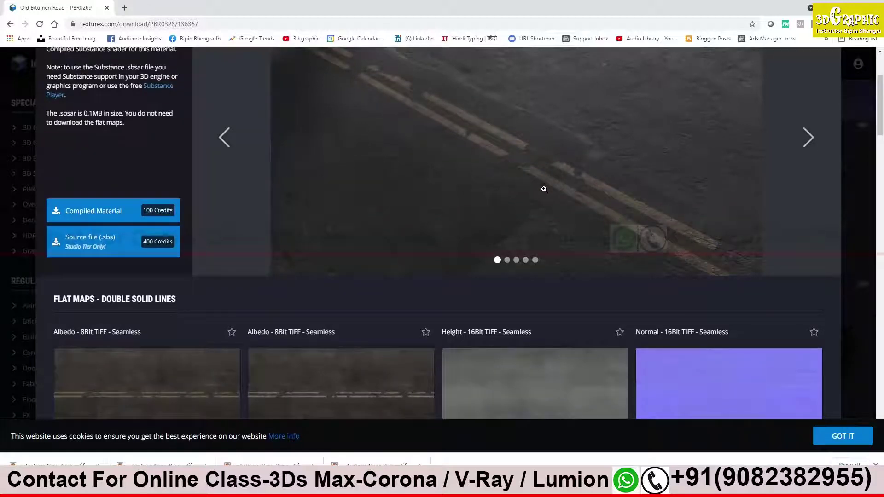
pyautogui.scroll(-1, 551, 184)
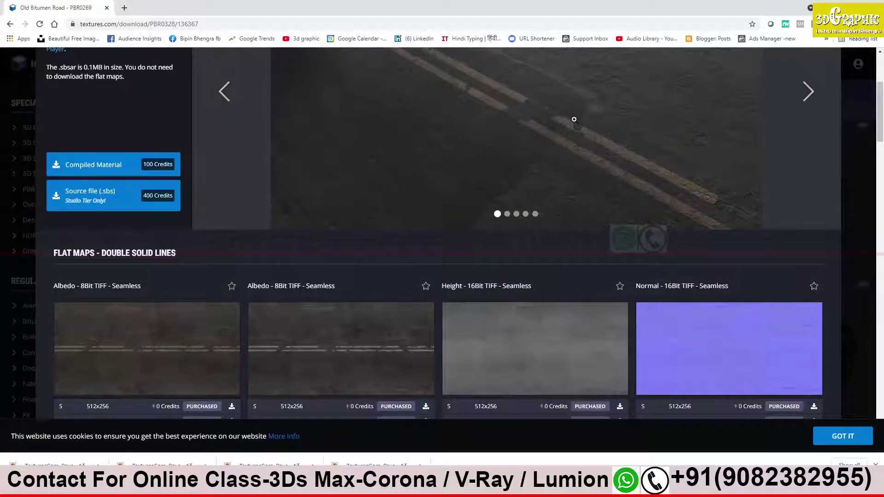
pyautogui.scroll(1, 589, 138)
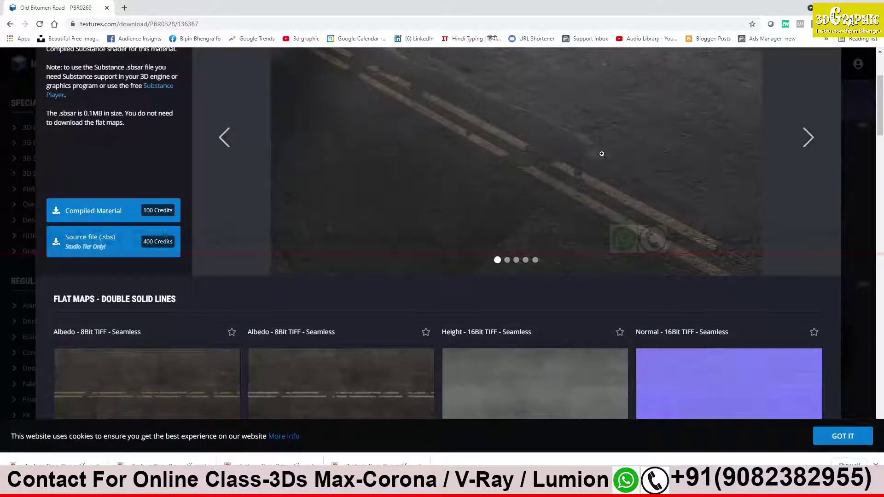
pyautogui.scroll(1, 607, 152)
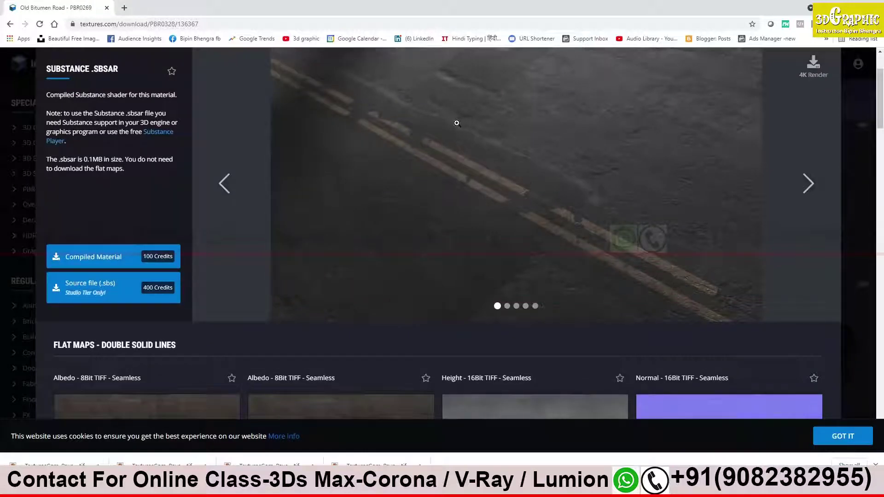
pyautogui.scroll(-1, 584, 199)
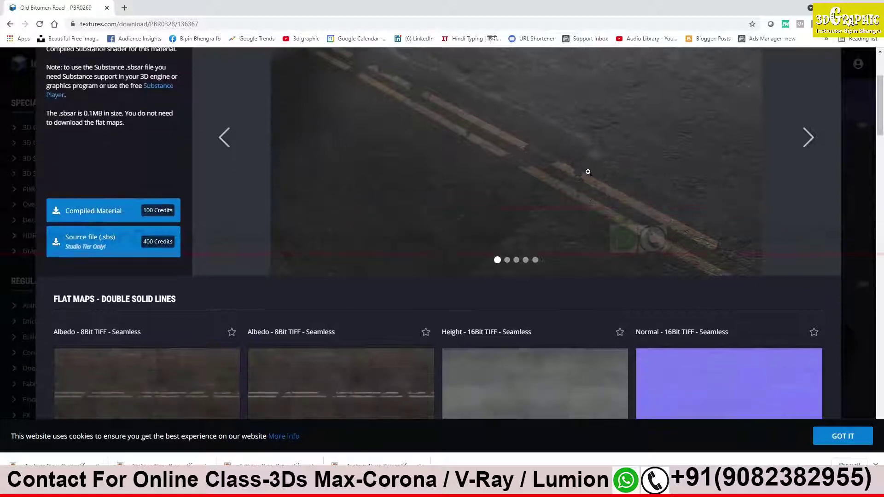
pyautogui.scroll(-1, 588, 172)
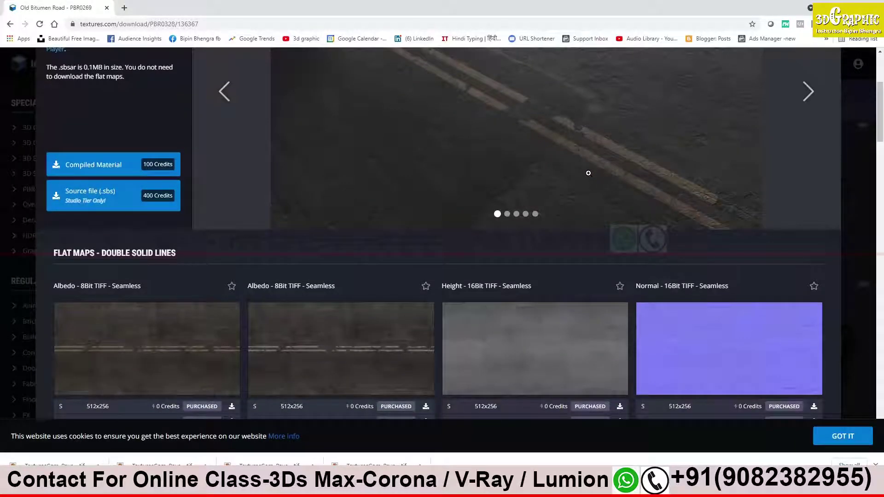
pyautogui.moveTo(728, 383)
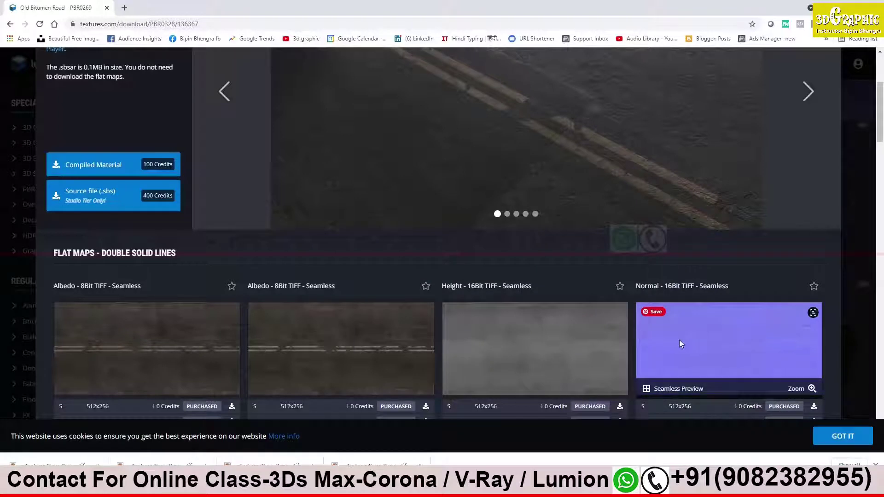
pyautogui.scroll(1, 604, 119)
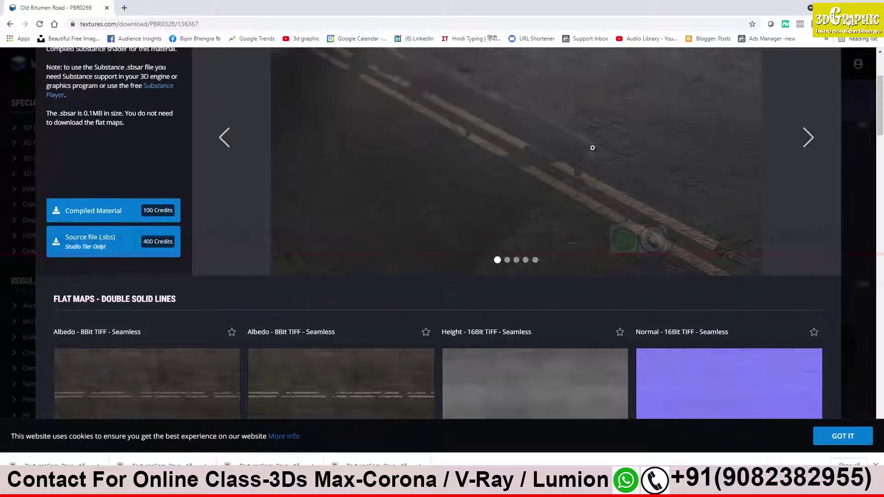
pyautogui.scroll(1, 495, 133)
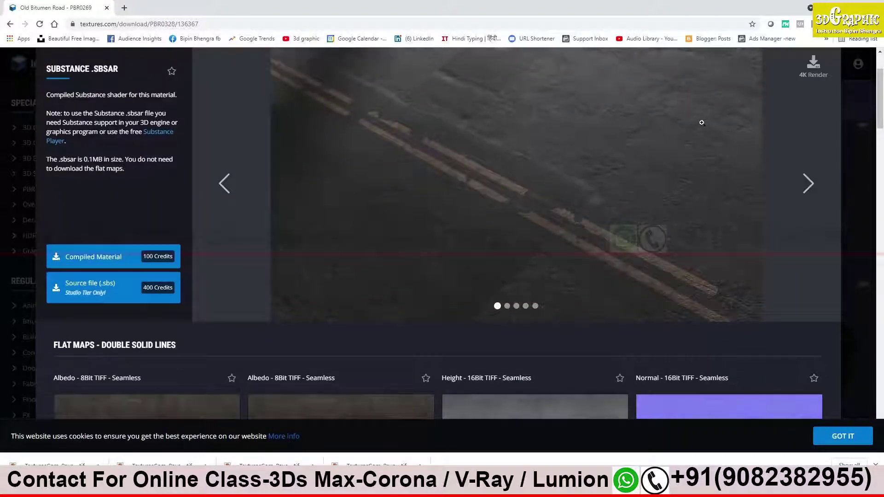
pyautogui.scroll(-3, 654, 131)
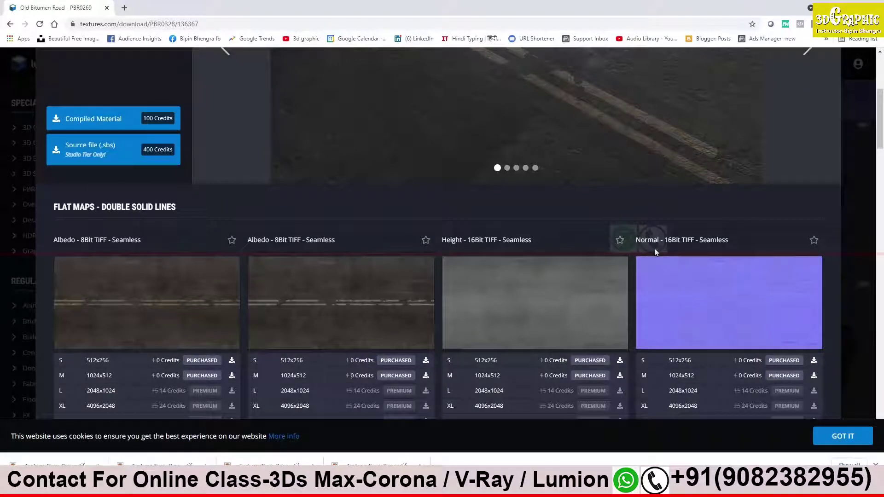
pyautogui.moveTo(729, 302)
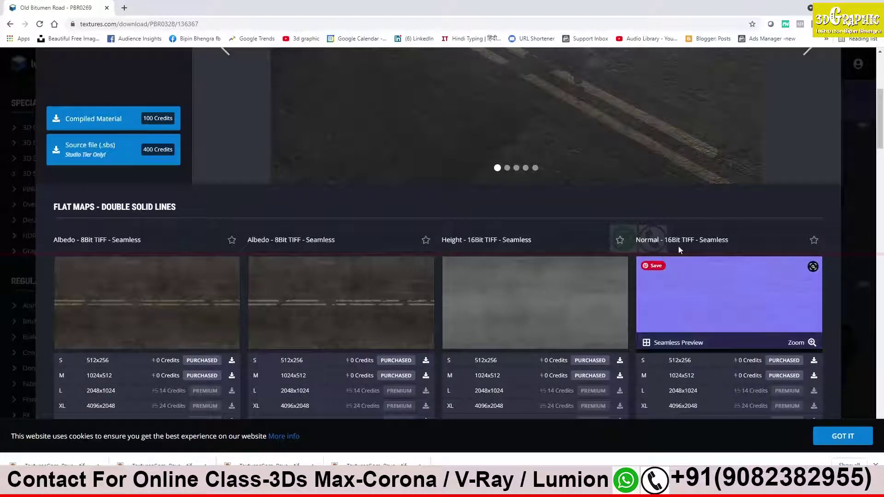
pyautogui.scroll(2, 617, 172)
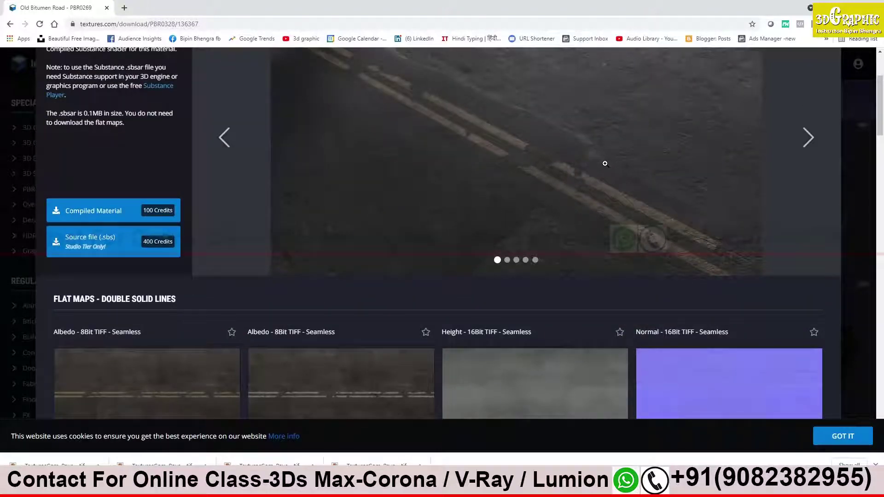
pyautogui.scroll(-2, 605, 164)
pyautogui.scroll(-2, 601, 264)
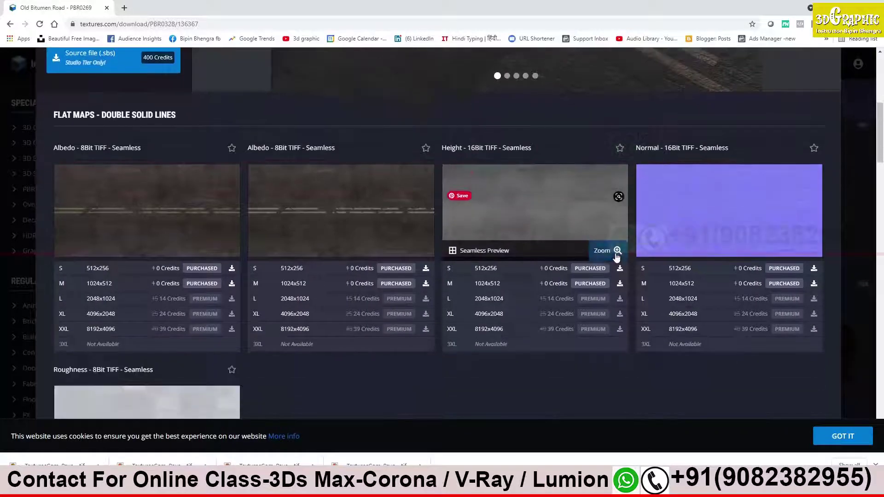
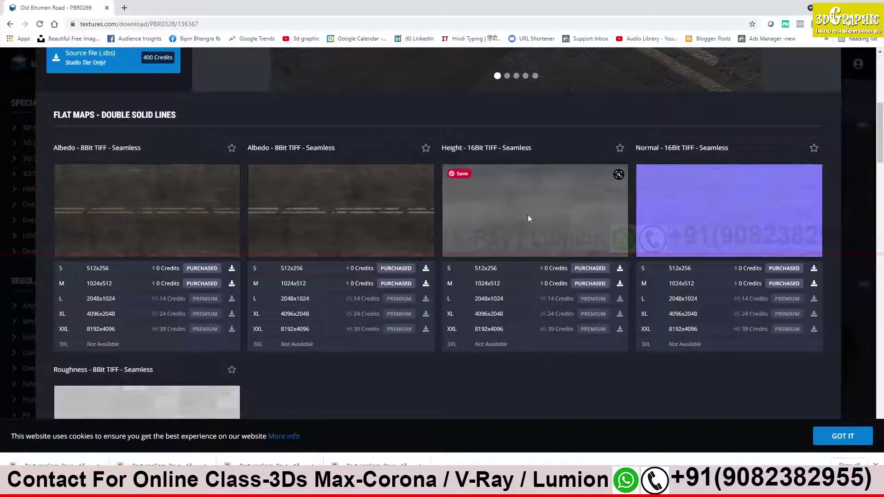
# - Arrange the road material's VRayNormalMap and the two loose bitmaps, widening the node editor
pyautogui.scroll(1, 530, 216)
pyautogui.scroll(2, 543, 226)
pyautogui.scroll(2, 534, 257)
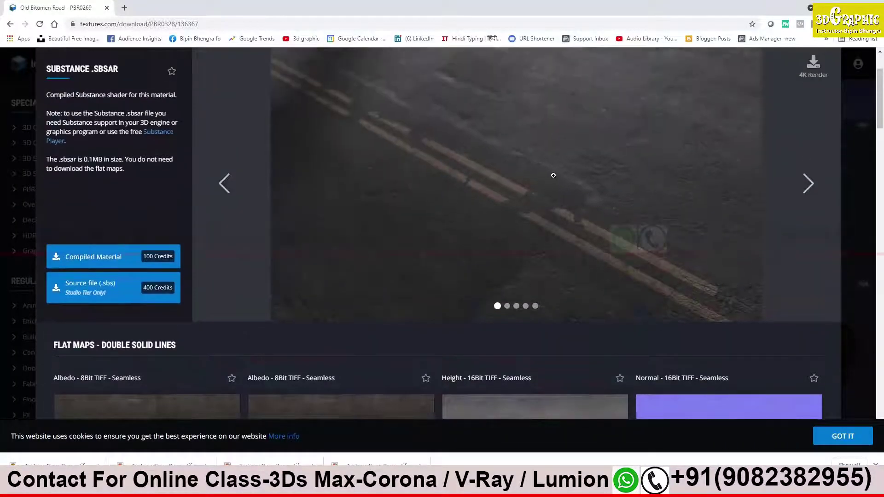
pyautogui.scroll(-4, 567, 145)
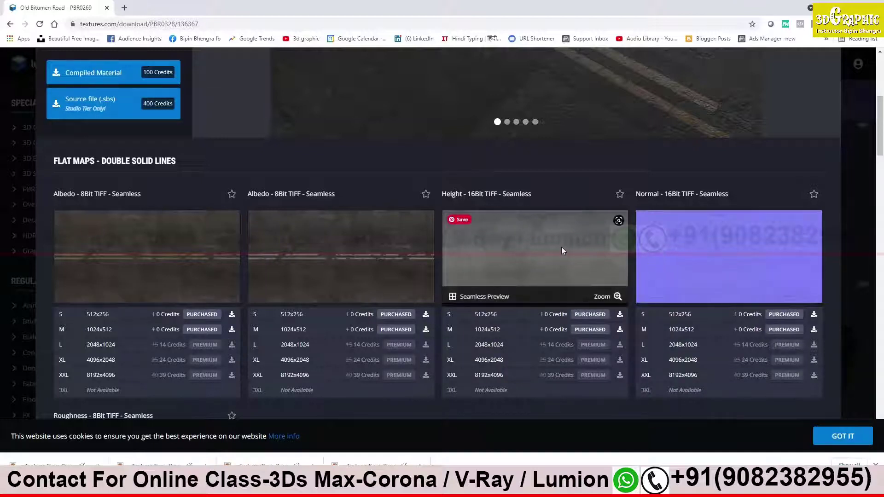
pyautogui.moveTo(341, 255)
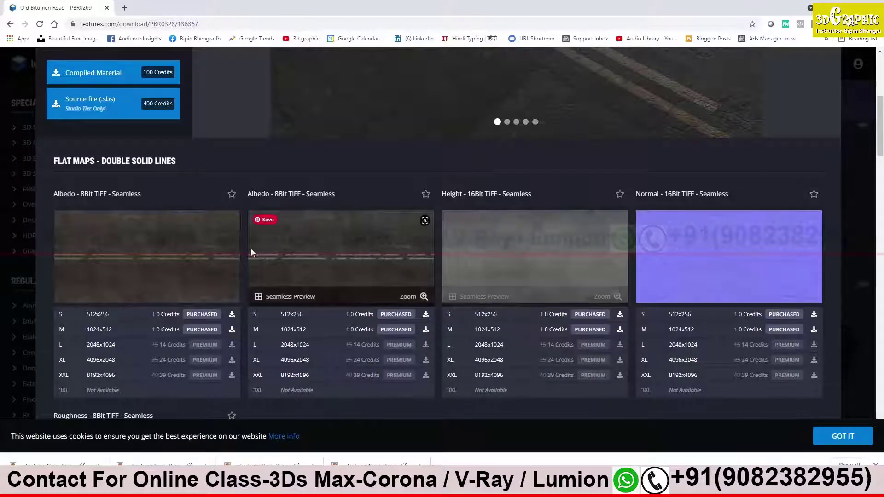
pyautogui.scroll(-4, 677, 266)
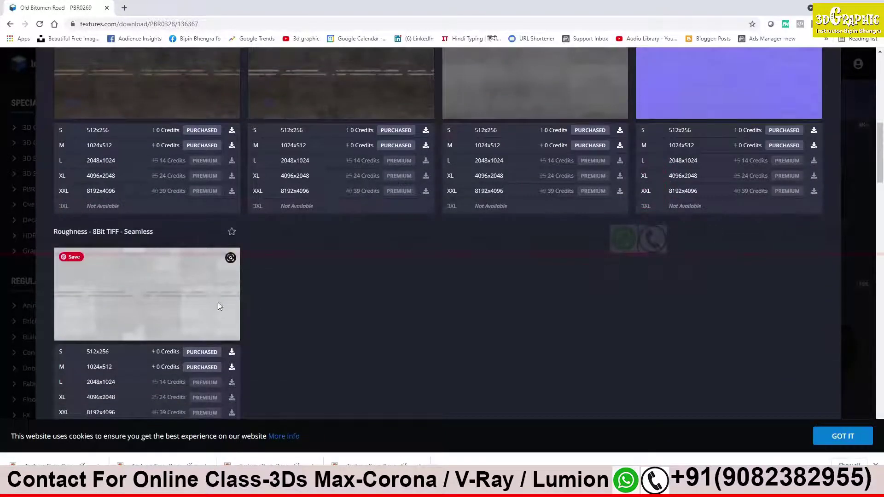
pyautogui.scroll(4, 571, 225)
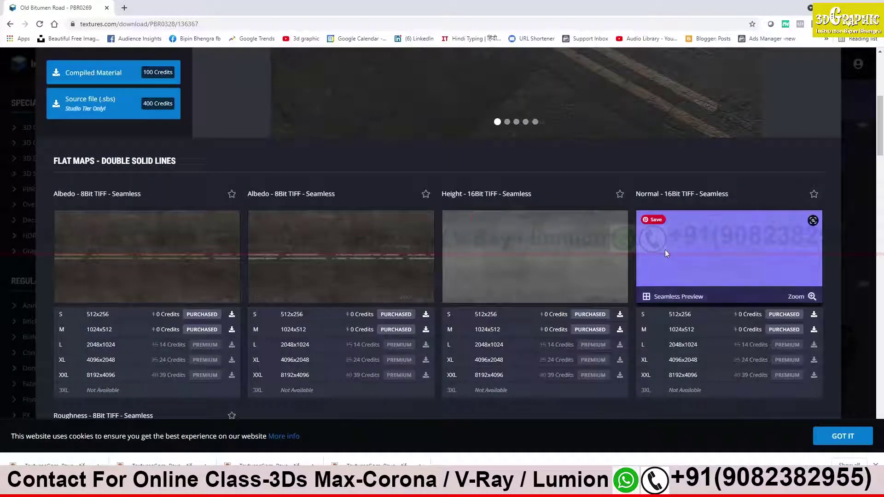
pyautogui.moveTo(535, 249)
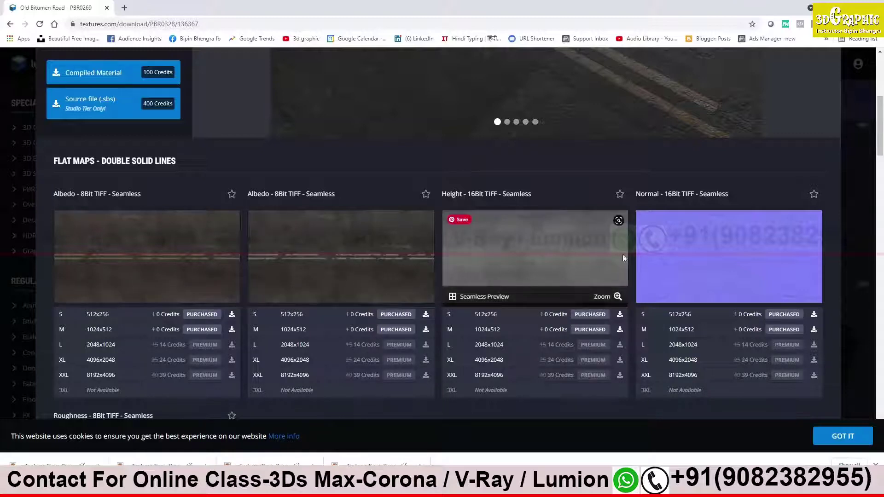
pyautogui.scroll(3, 582, 231)
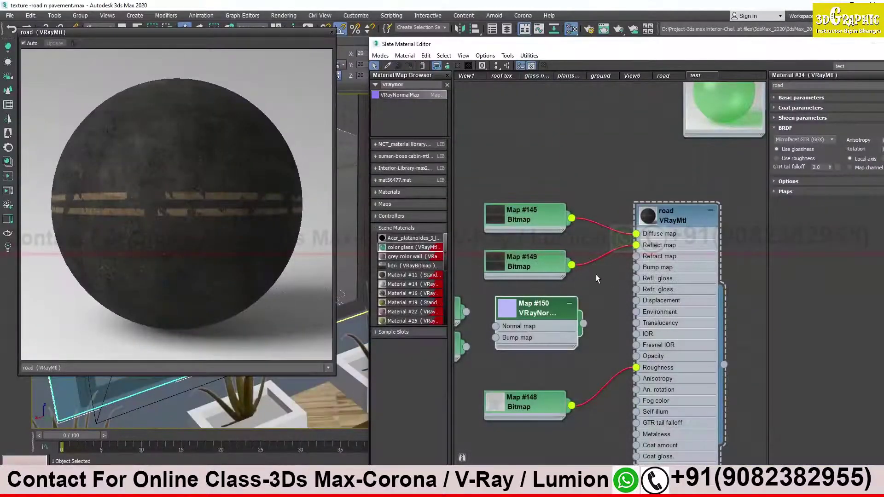
pyautogui.moveTo(558, 292)
pyautogui.mouseDown(button='middle')
pyautogui.moveTo(603, 292)
pyautogui.moveTo(657, 272)
pyautogui.mouseUp(button='middle')
pyautogui.moveTo(619, 299); pyautogui.dragTo(616, 293)
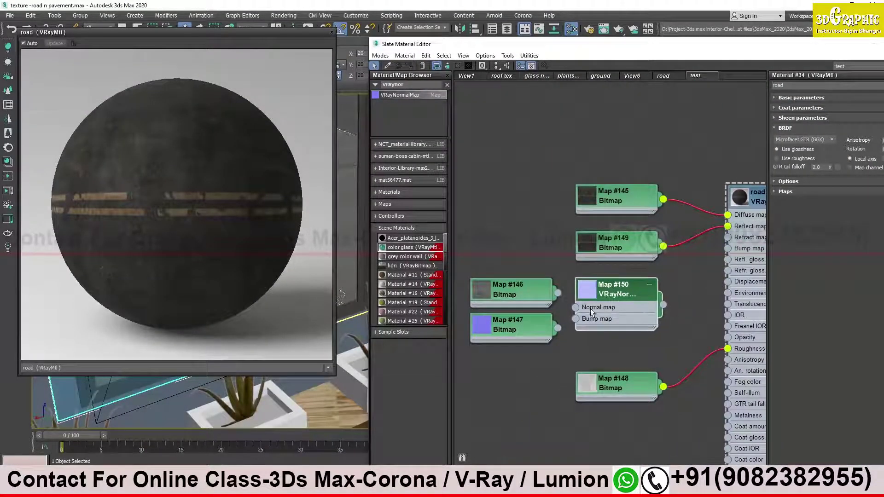
pyautogui.moveTo(512, 333); pyautogui.dragTo(501, 331)
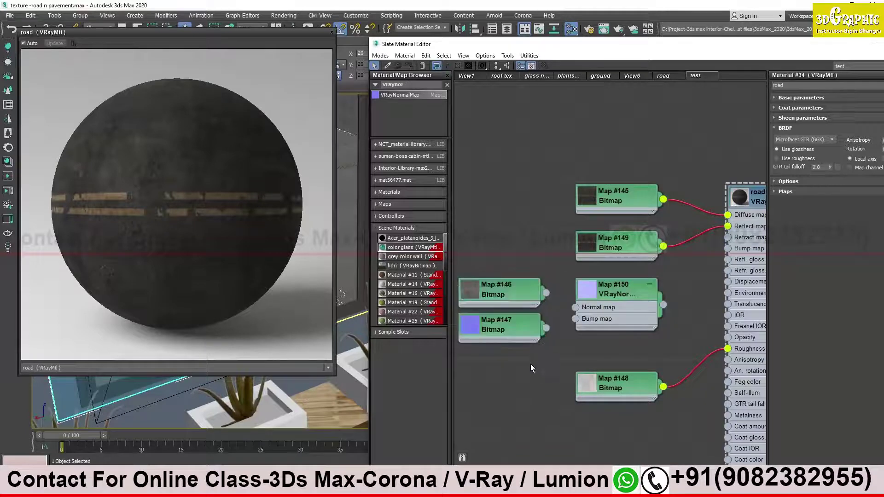
pyautogui.moveTo(639, 44); pyautogui.dragTo(572, 38)
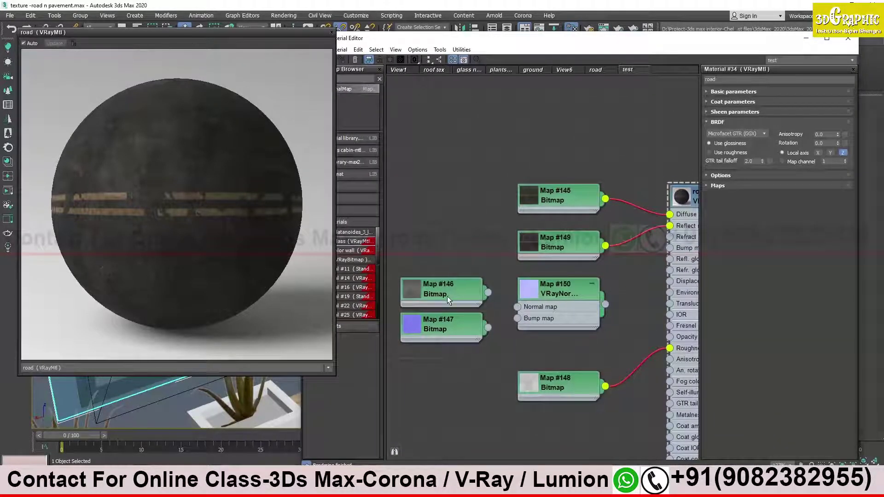
# - Preview Map #146's height image and Map #147's normal image, closing each preview
pyautogui.doubleClick(424, 295)
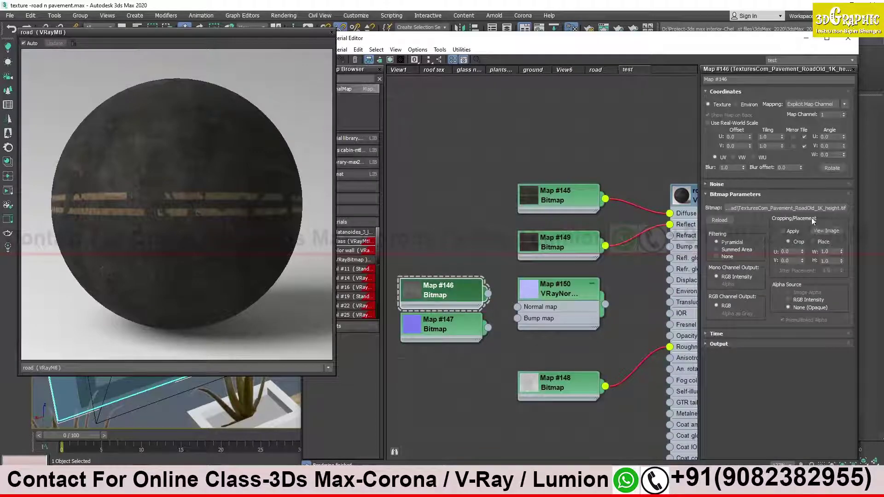
pyautogui.click(825, 231)
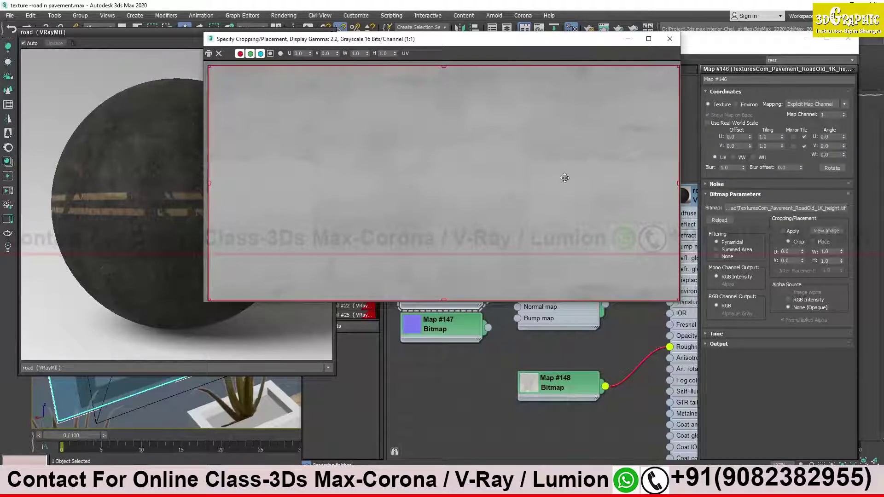
pyautogui.click(670, 39)
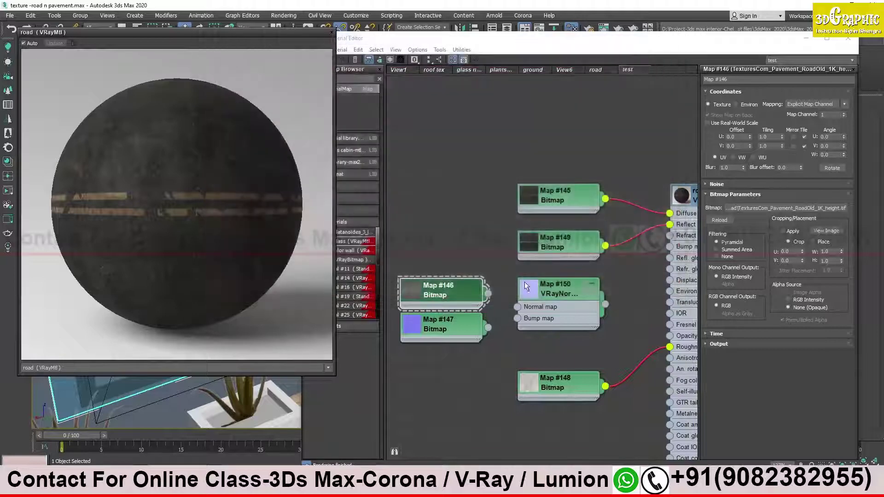
pyautogui.doubleClick(437, 328)
pyautogui.click(833, 231)
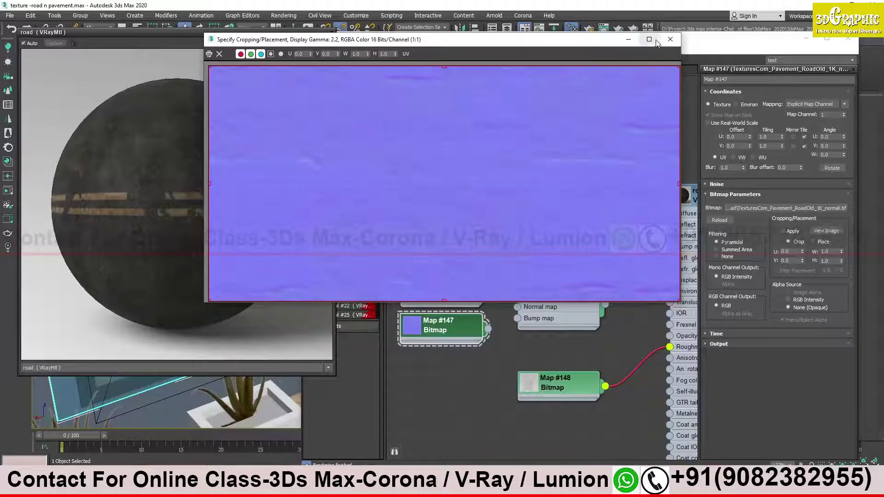
pyautogui.click(670, 42)
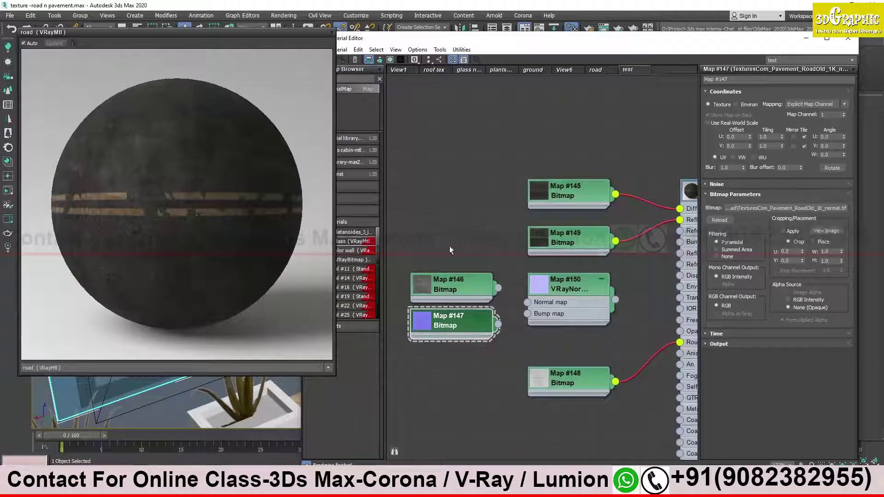
# - Line Map #147 up with the Normal map input and wire Map #146 into VRayNormalMap's Bump map
pyautogui.moveTo(442, 283); pyautogui.dragTo(430, 380)
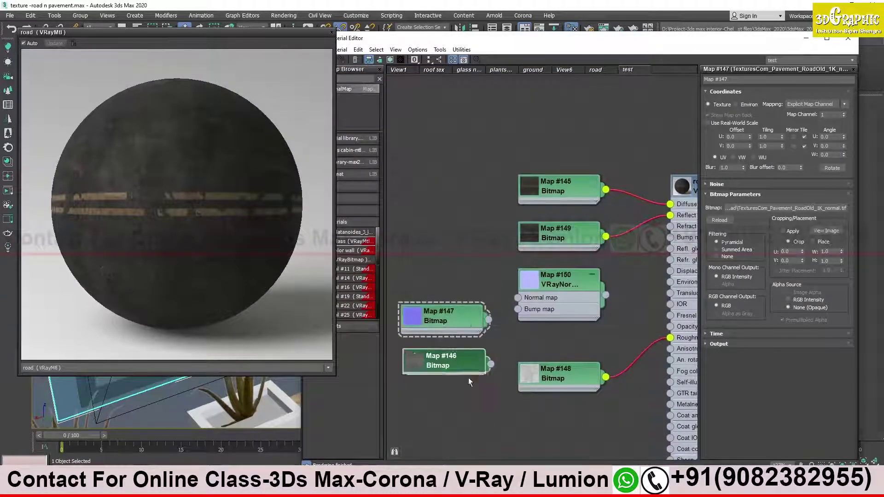
pyautogui.moveTo(465, 304); pyautogui.dragTo(466, 282)
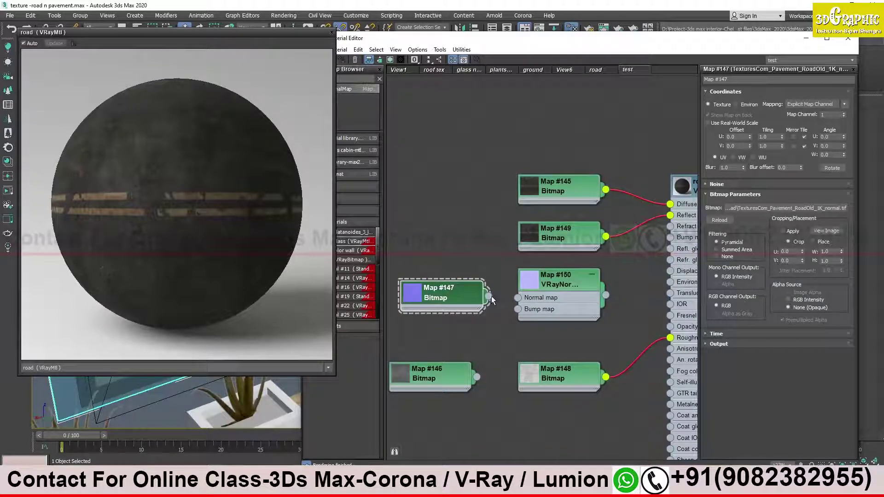
pyautogui.moveTo(445, 374); pyautogui.dragTo(457, 338)
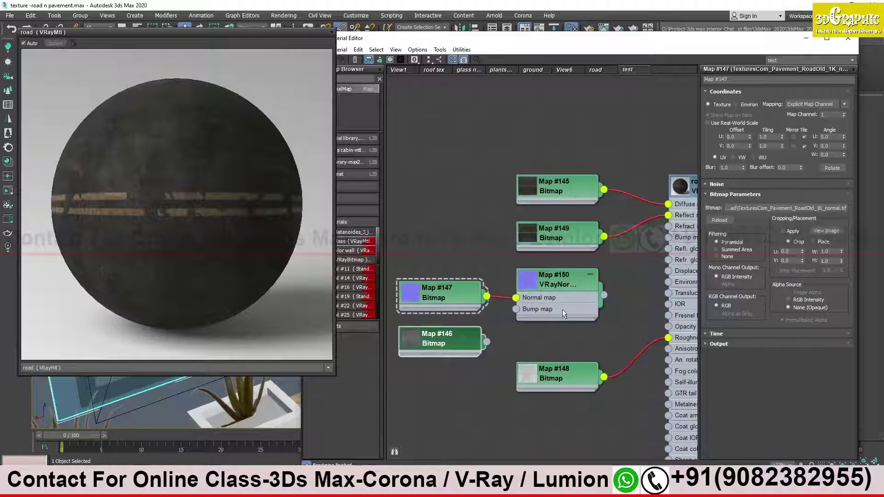
pyautogui.moveTo(487, 343); pyautogui.dragTo(516, 310)
pyautogui.moveTo(462, 343); pyautogui.dragTo(468, 336)
# - Wire the VRayNormalMap output into the road material's Bump map and Displacement slots
pyautogui.moveTo(442, 295); pyautogui.dragTo(440, 285)
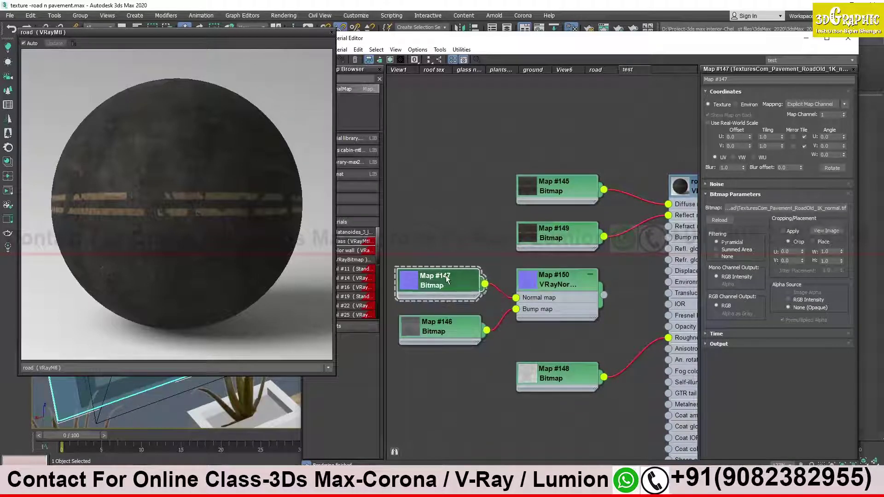
pyautogui.moveTo(541, 277); pyautogui.dragTo(509, 292, button='middle')
pyautogui.moveTo(509, 291)
pyautogui.mouseDown()
pyautogui.moveTo(496, 303)
pyautogui.moveTo(510, 298)
pyautogui.mouseUp()
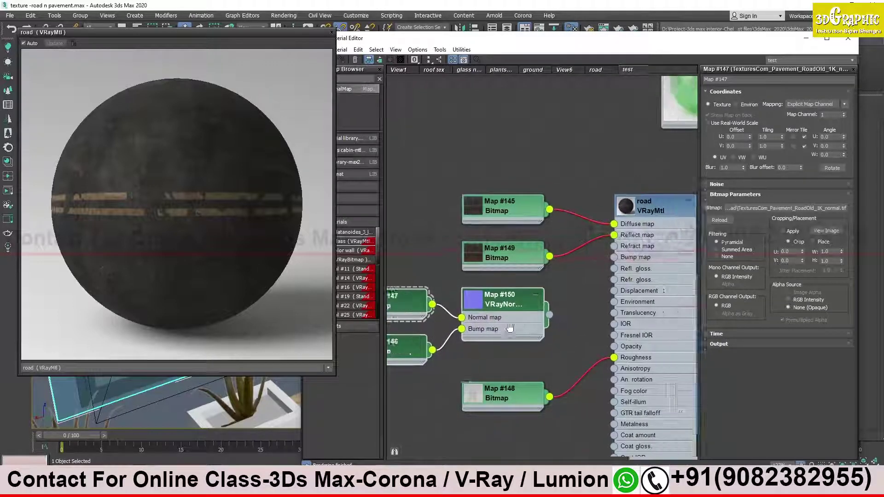
pyautogui.moveTo(593, 318); pyautogui.dragTo(554, 328, button='middle')
pyautogui.moveTo(656, 210); pyautogui.dragTo(644, 210)
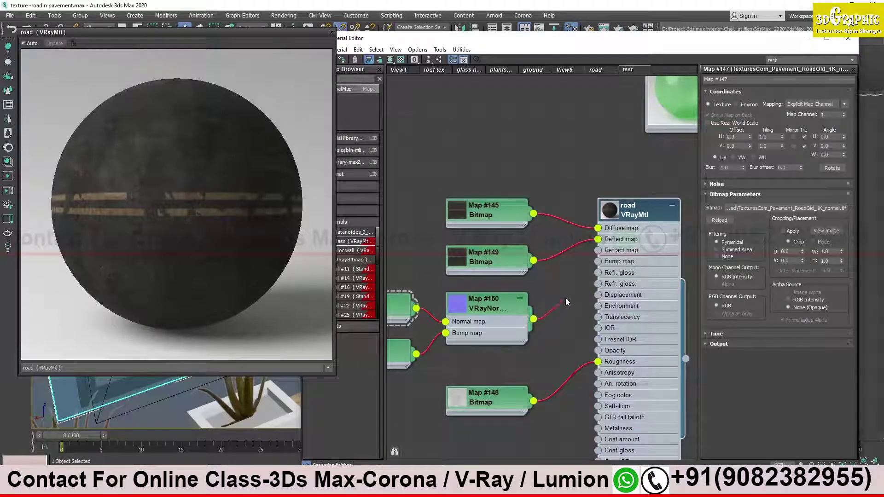
pyautogui.moveTo(565, 301); pyautogui.dragTo(598, 261)
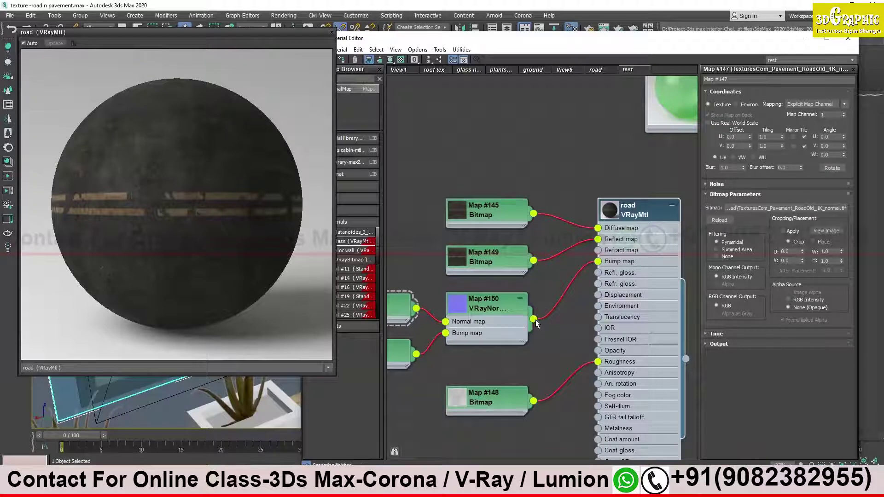
pyautogui.moveTo(533, 319); pyautogui.dragTo(597, 295)
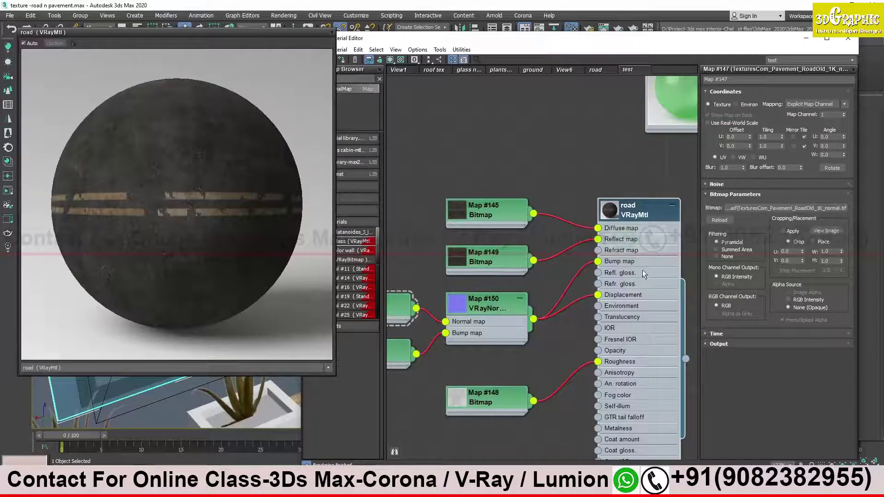
pyautogui.doubleClick(648, 211)
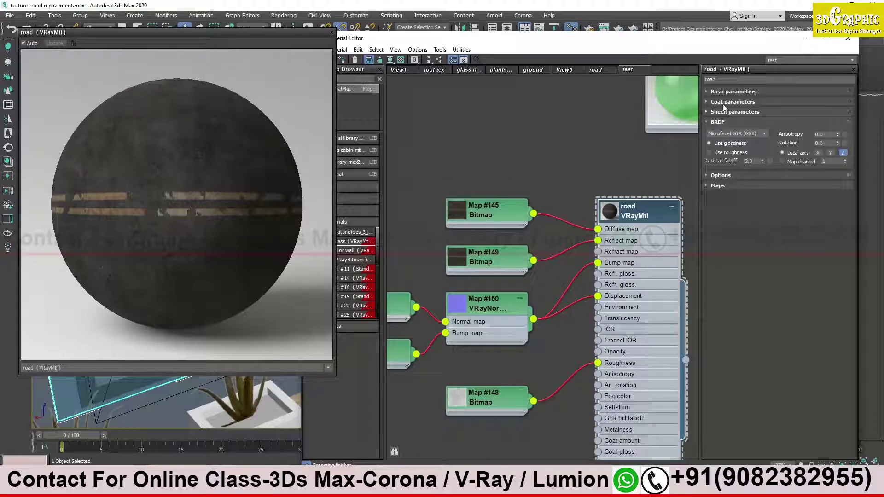
# - Expand the road's map slots and inspect the VRayNormalMap, Map #148 and Map #150 nodes
pyautogui.click(717, 185)
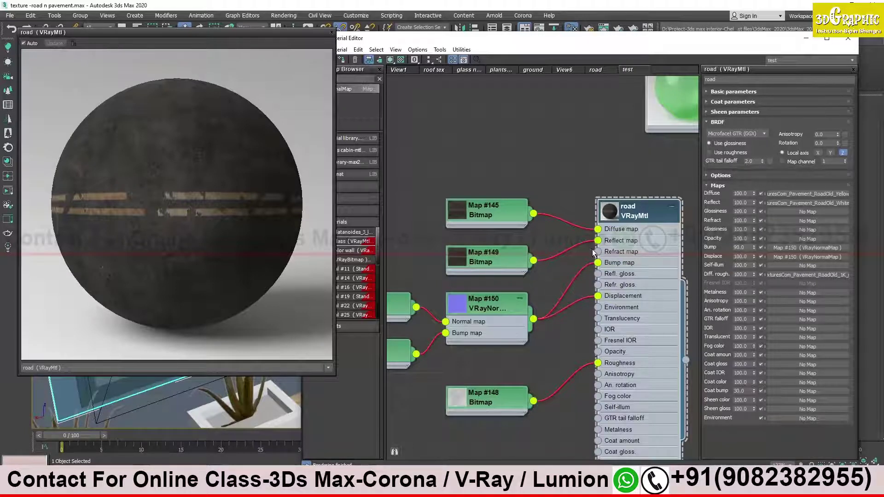
pyautogui.moveTo(494, 308); pyautogui.dragTo(505, 281, button='middle')
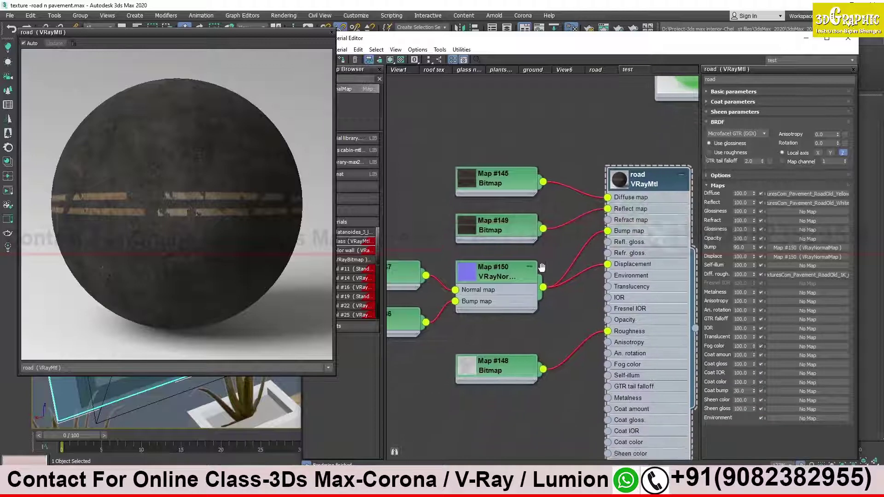
pyautogui.click(509, 272)
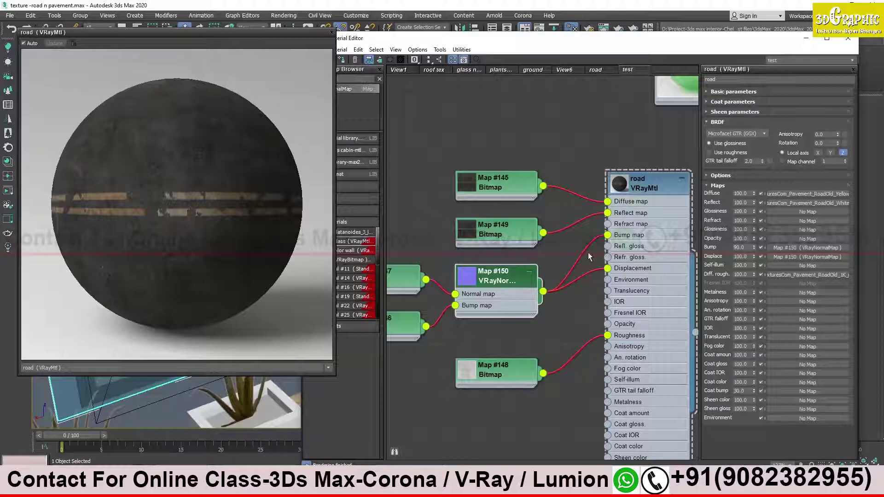
pyautogui.scroll(-2, 502, 241)
pyautogui.scroll(-1, 524, 249)
pyautogui.scroll(-2, 523, 250)
pyautogui.scroll(-1, 517, 272)
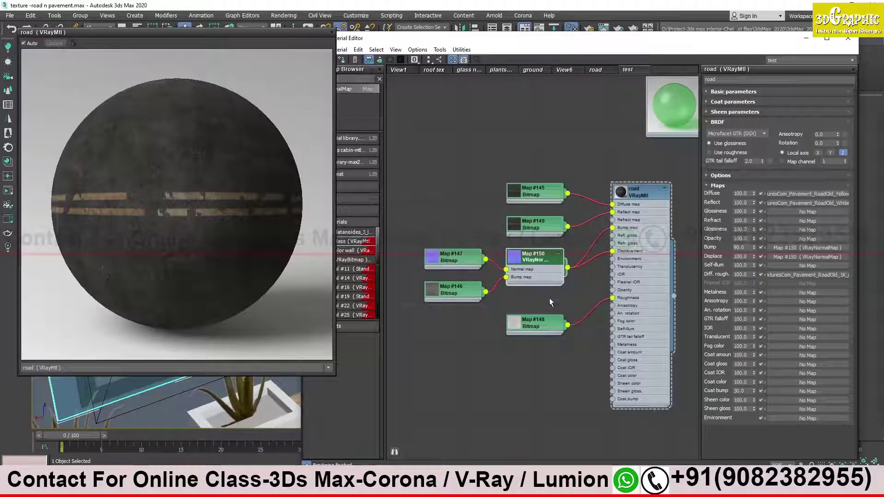
pyautogui.click(545, 320)
pyautogui.click(535, 259)
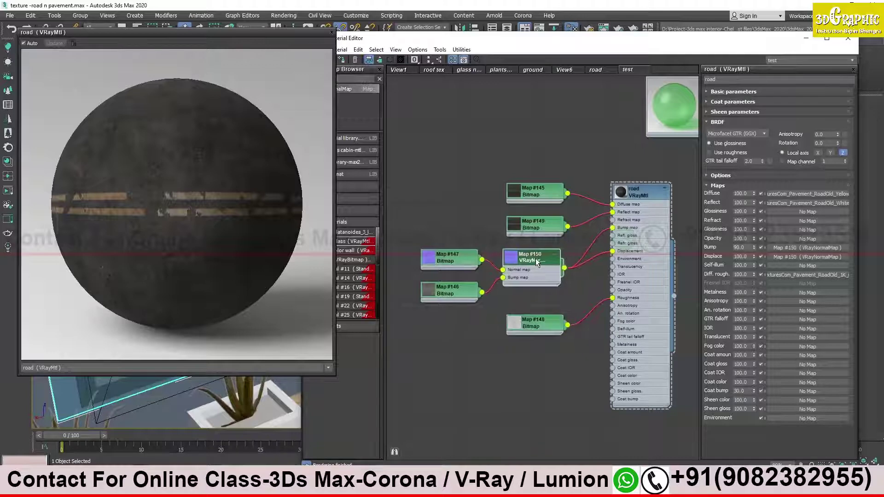
# - Pan around the node graph, then close the road preview and the Slate Material Editor
pyautogui.moveTo(539, 265); pyautogui.dragTo(528, 269, button='middle')
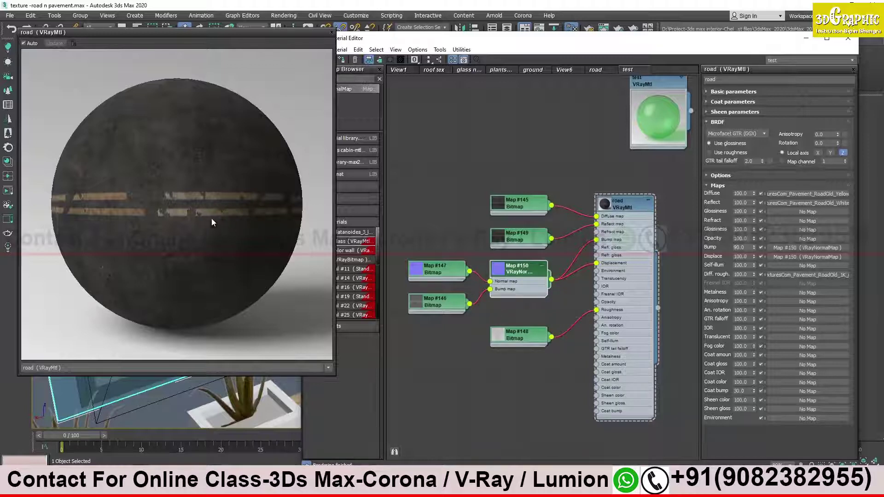
pyautogui.moveTo(532, 248); pyautogui.dragTo(500, 246, button='middle')
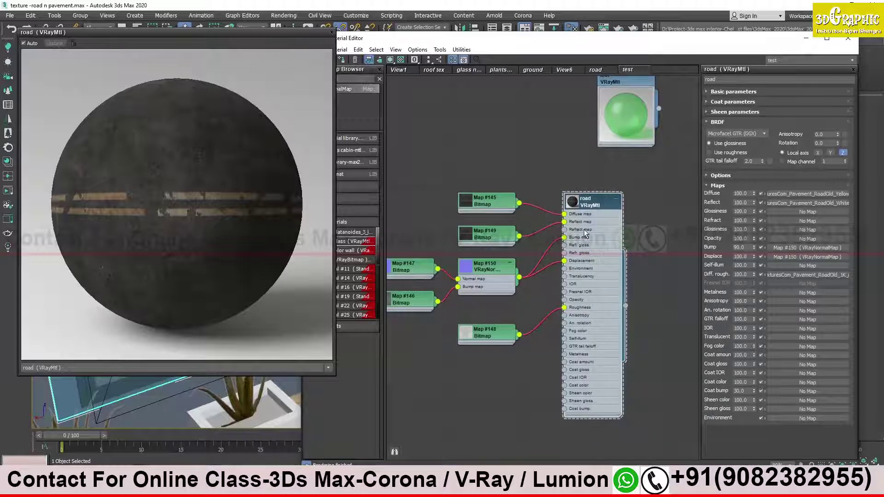
pyautogui.moveTo(511, 258)
pyautogui.mouseDown(button='middle')
pyautogui.moveTo(515, 278)
pyautogui.moveTo(497, 240)
pyautogui.mouseUp(button='middle')
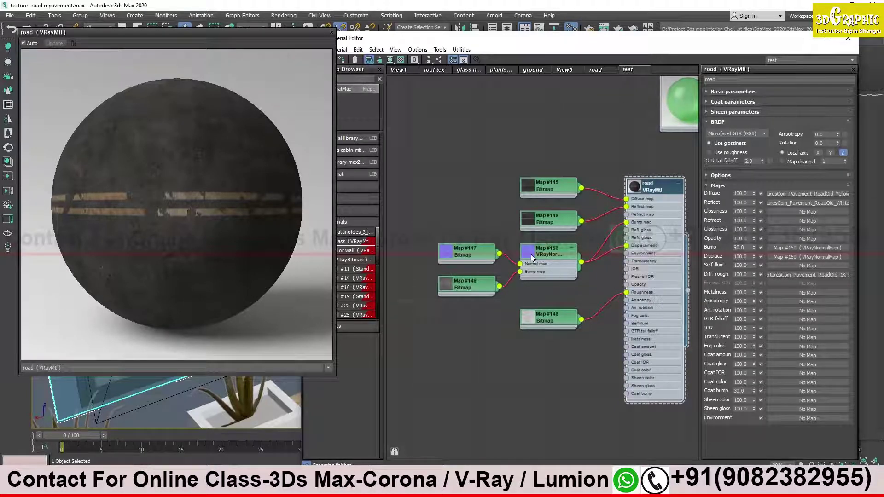
pyautogui.moveTo(546, 260); pyautogui.dragTo(513, 270, button='middle')
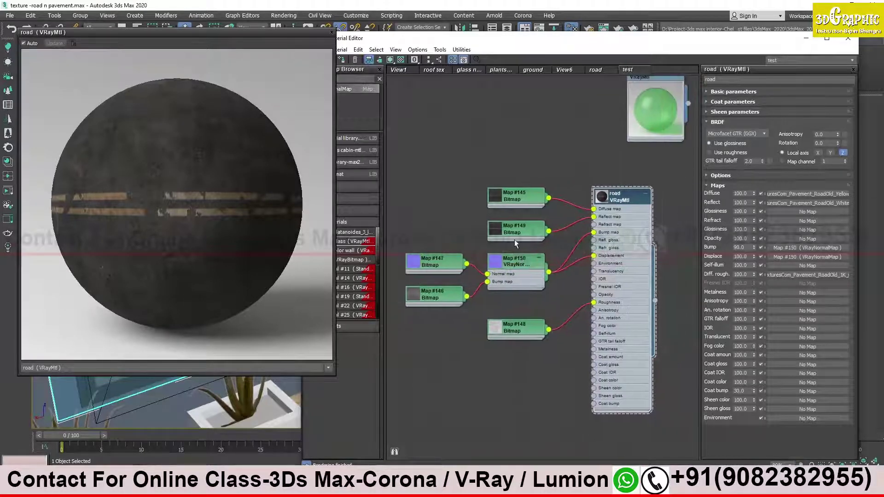
pyautogui.moveTo(570, 275); pyautogui.dragTo(556, 290, button='middle')
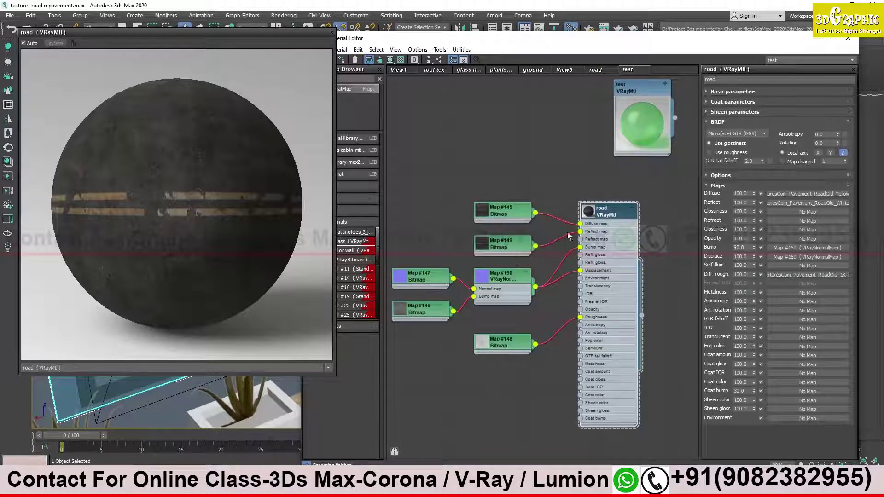
pyautogui.click(332, 32)
pyautogui.click(807, 40)
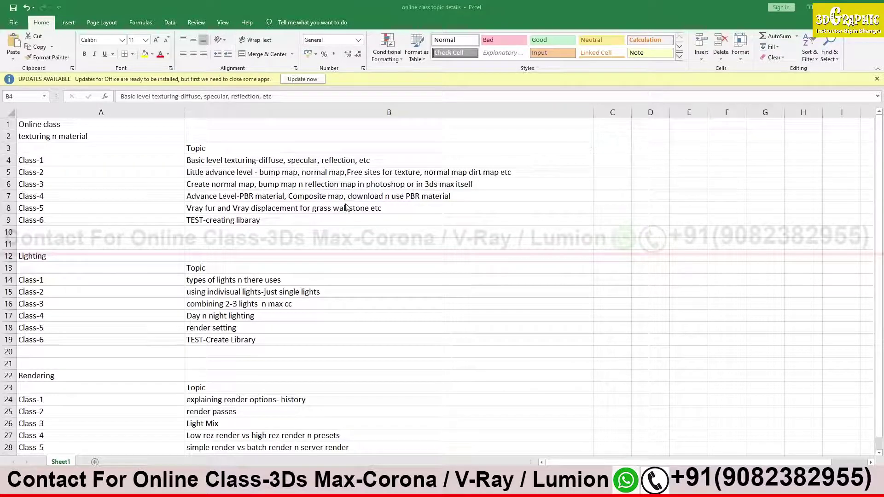
# - Hide the Excel class-topics sheet with Windows+D to show the desktop
pyautogui.press('super+d')
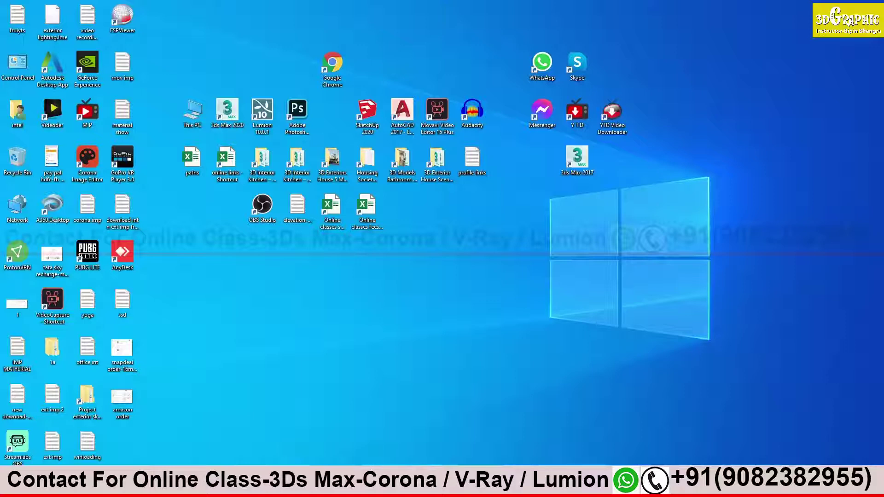
# - Return to the Google Meet call and plug Map #4 into the Road material's Roughness
pyautogui.hotkey('alt', 'Tab')
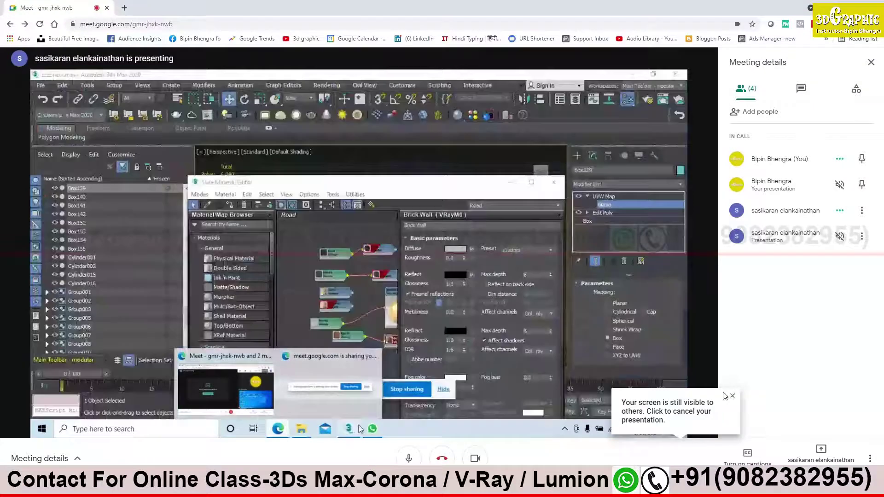
pyautogui.click(733, 396)
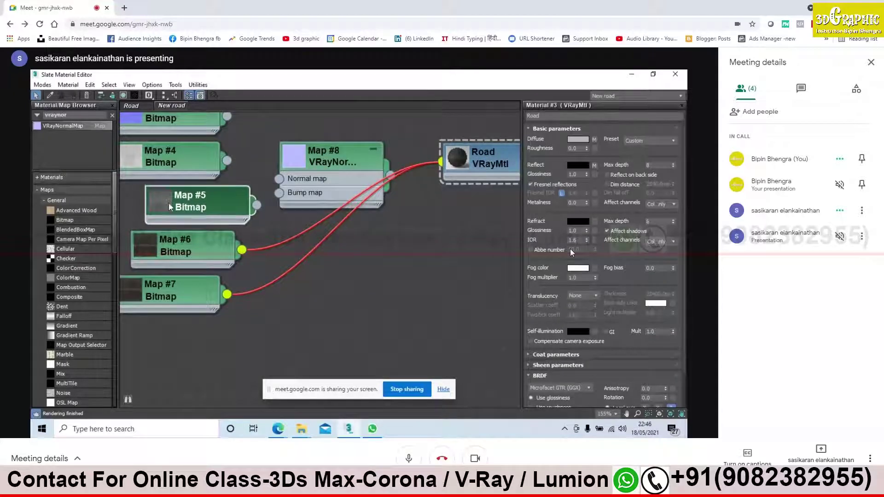
pyautogui.moveTo(178, 136); pyautogui.dragTo(215, 121)
pyautogui.moveTo(257, 161); pyautogui.dragTo(467, 272)
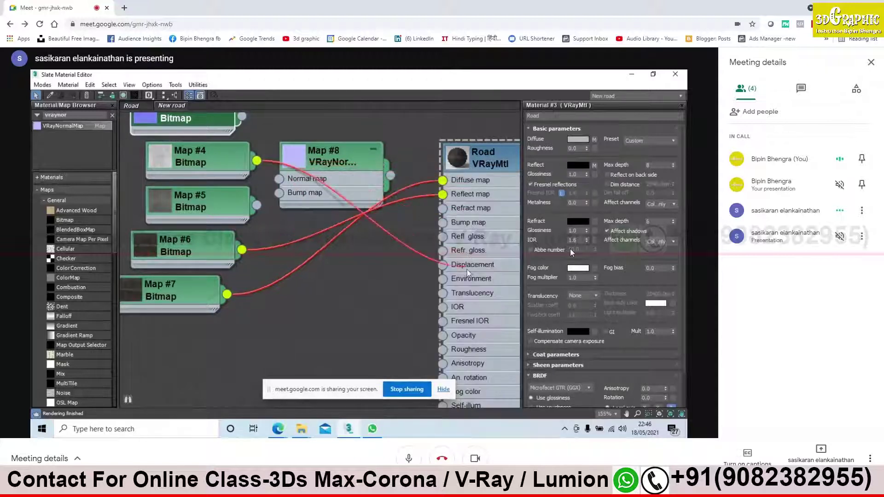
pyautogui.moveTo(467, 273)
pyautogui.mouseDown()
pyautogui.moveTo(444, 353)
pyautogui.moveTo(439, 345)
pyautogui.mouseUp()
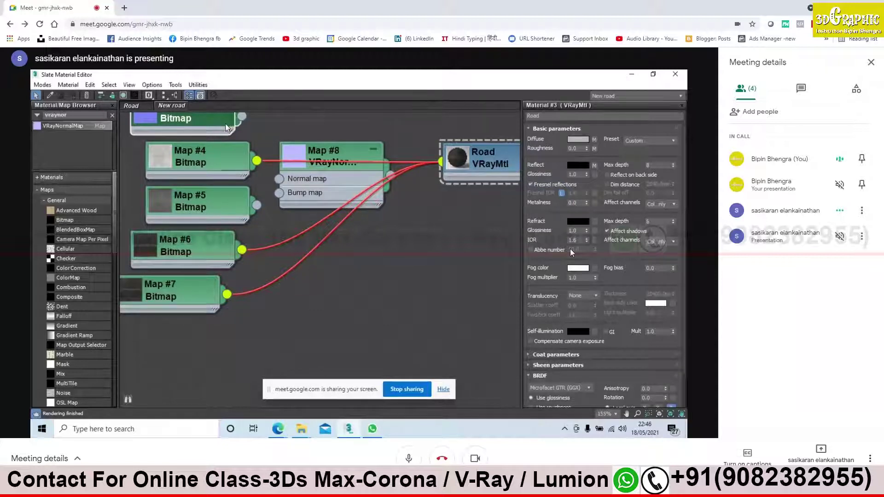
# - Stack Map #5 above Map #3 and wire both into Map #8's inputs
pyautogui.moveTo(229, 128); pyautogui.dragTo(333, 335)
pyautogui.moveTo(221, 212); pyautogui.dragTo(323, 287)
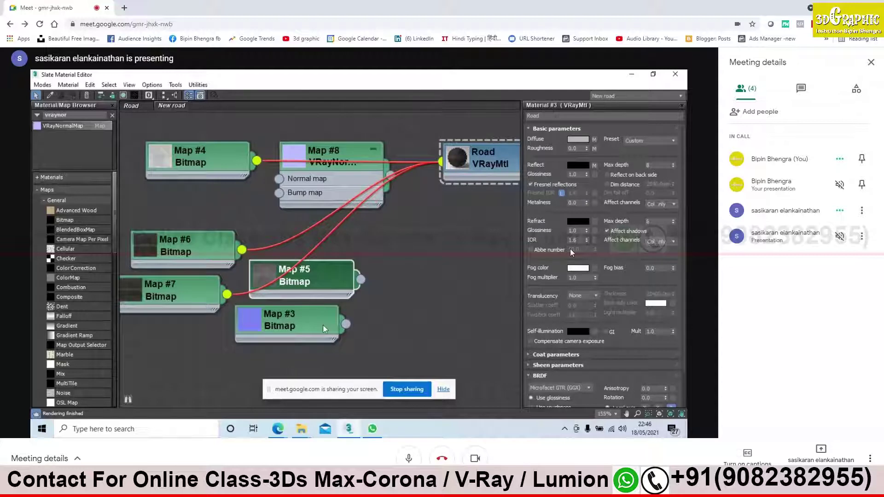
pyautogui.moveTo(322, 324); pyautogui.dragTo(336, 324)
pyautogui.moveTo(359, 256)
pyautogui.mouseDown()
pyautogui.moveTo(399, 318)
pyautogui.moveTo(339, 337)
pyautogui.mouseUp()
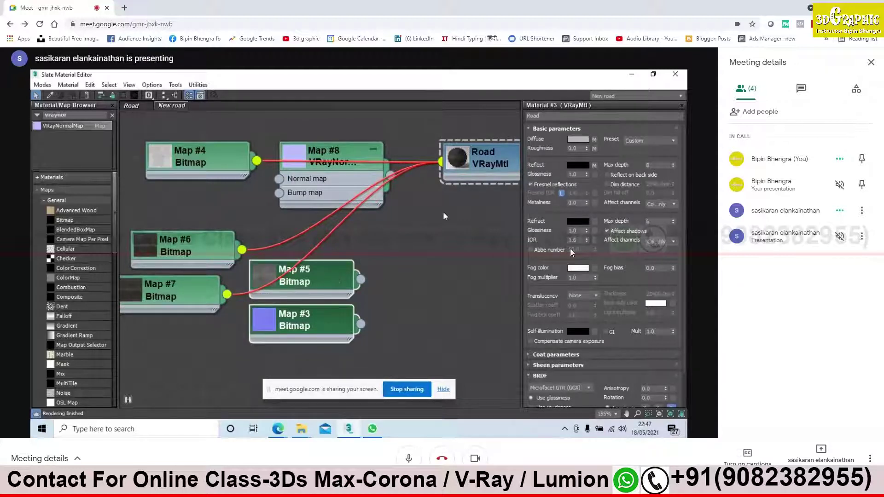
pyautogui.moveTo(361, 326)
pyautogui.mouseDown()
pyautogui.moveTo(443, 195)
pyautogui.moveTo(369, 332)
pyautogui.mouseUp()
pyautogui.moveTo(371, 327); pyautogui.dragTo(374, 321)
pyautogui.click(363, 350)
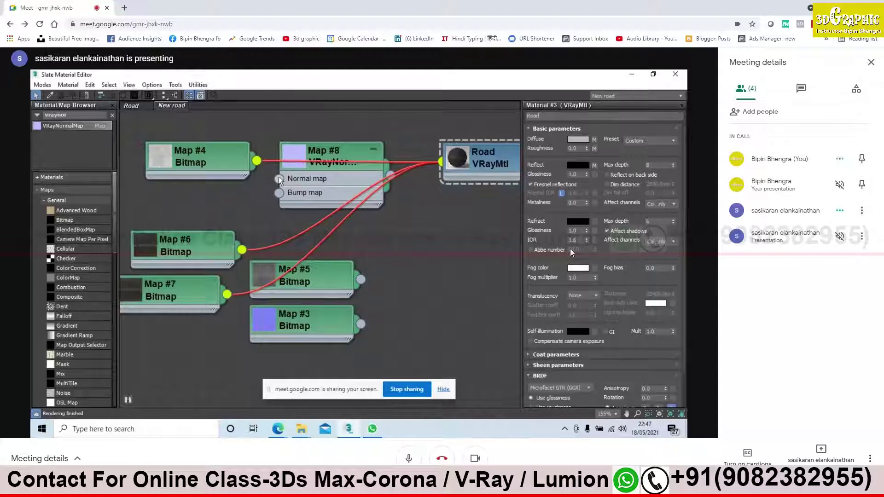
pyautogui.moveTo(361, 324); pyautogui.dragTo(278, 181)
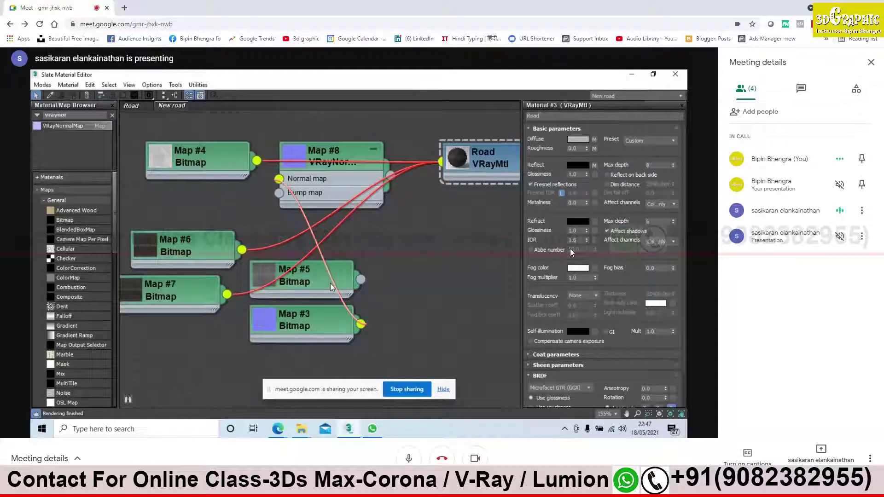
pyautogui.moveTo(361, 282)
pyautogui.mouseDown()
pyautogui.moveTo(279, 180)
pyautogui.moveTo(279, 193)
pyautogui.mouseUp()
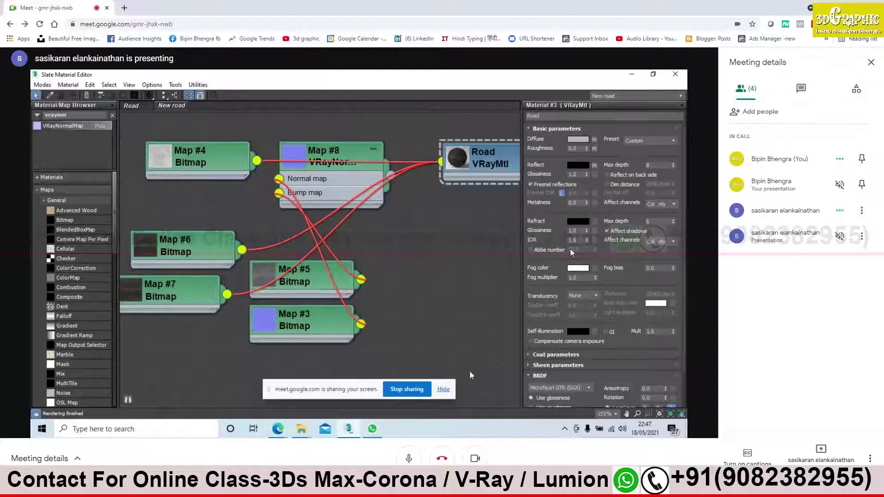
# - Move the Road material node down-left and expand it to show its preview sphere
pyautogui.moveTo(474, 181)
pyautogui.mouseDown()
pyautogui.moveTo(428, 248)
pyautogui.moveTo(416, 237)
pyautogui.mouseUp()
pyautogui.doubleClick(405, 235)
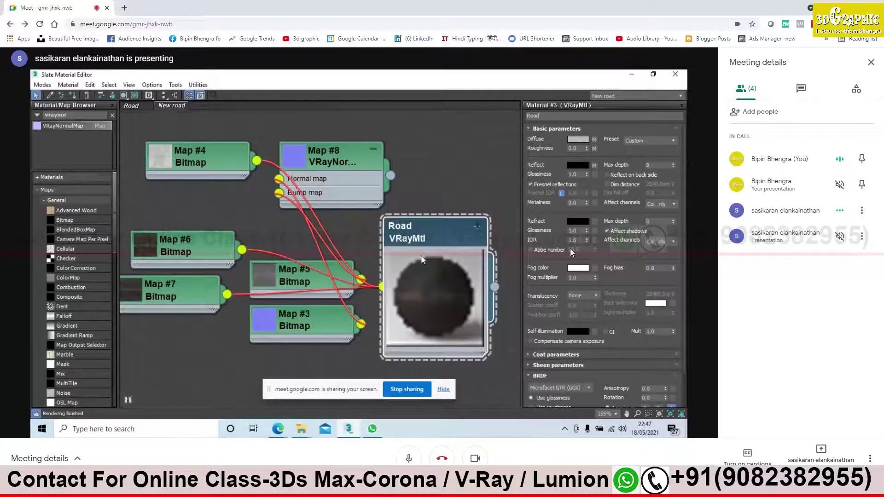
pyautogui.rightClick(442, 305)
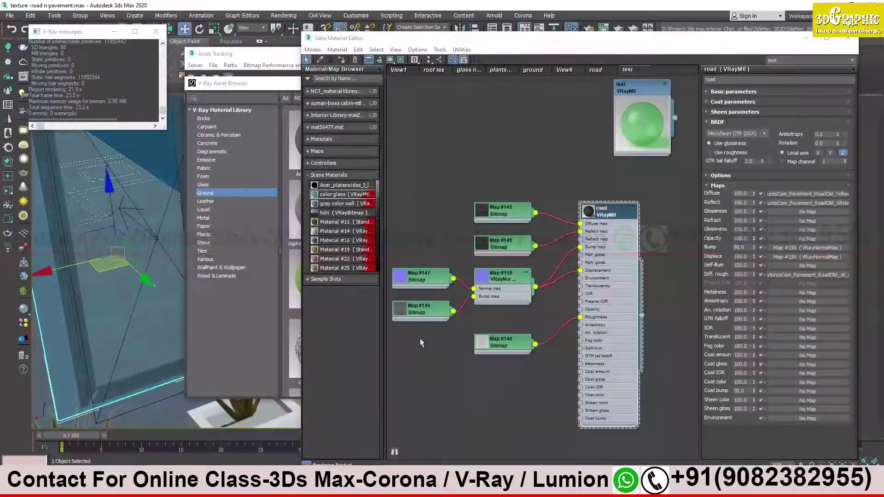
# - Shift the Map #145, #149, #148 and #150 nodes left and centre the road network
pyautogui.moveTo(511, 286); pyautogui.dragTo(550, 275, button='middle')
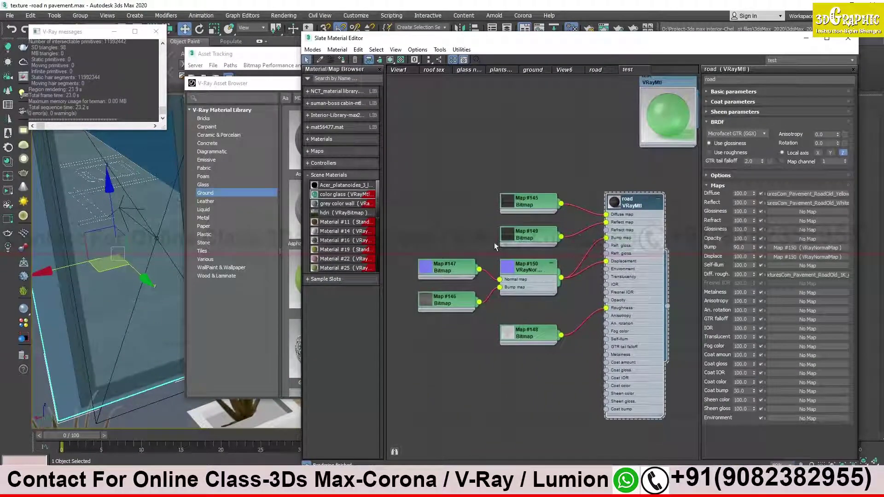
pyautogui.moveTo(645, 205); pyautogui.dragTo(647, 213, button='middle')
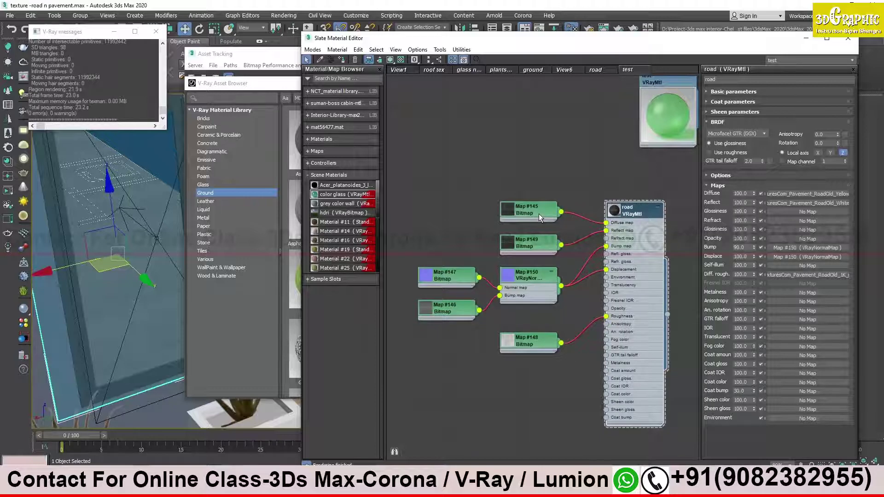
pyautogui.moveTo(539, 214); pyautogui.dragTo(537, 215)
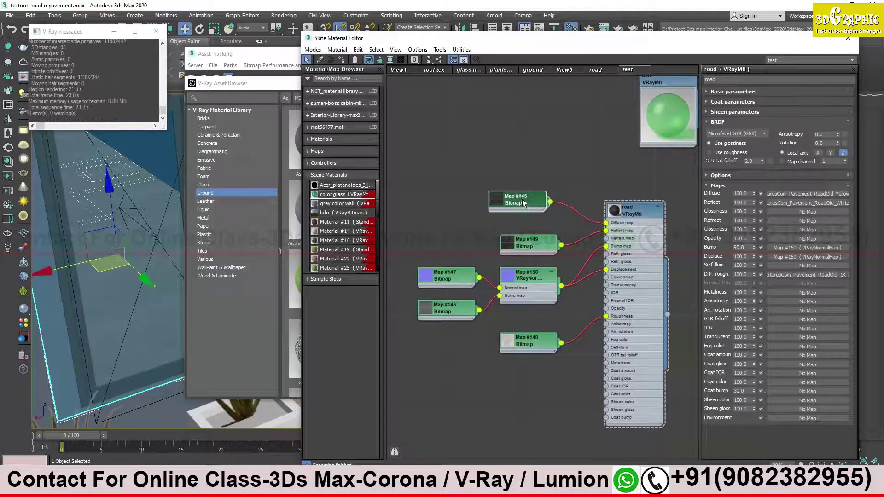
pyautogui.moveTo(537, 245)
pyautogui.mouseDown()
pyautogui.moveTo(504, 247)
pyautogui.moveTo(497, 221)
pyautogui.mouseUp()
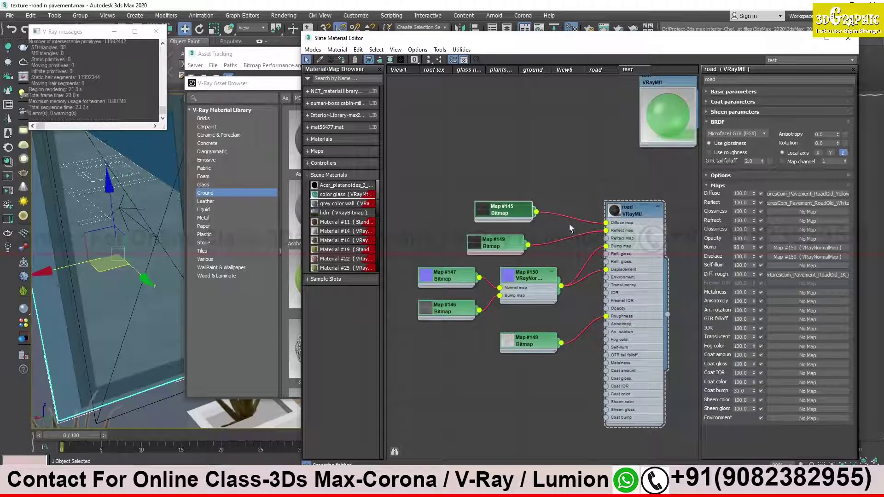
pyautogui.moveTo(526, 270); pyautogui.dragTo(493, 270)
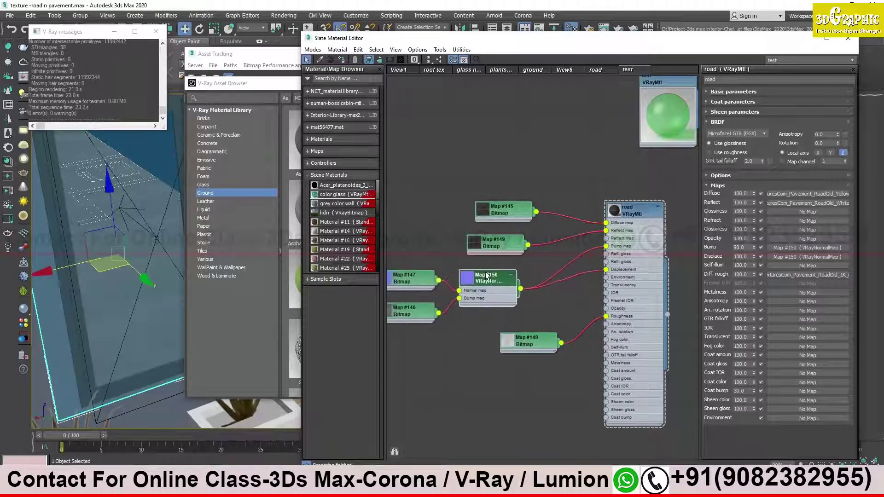
pyautogui.moveTo(532, 342)
pyautogui.mouseDown()
pyautogui.moveTo(502, 344)
pyautogui.moveTo(499, 327)
pyautogui.mouseUp()
pyautogui.moveTo(495, 276); pyautogui.dragTo(513, 234)
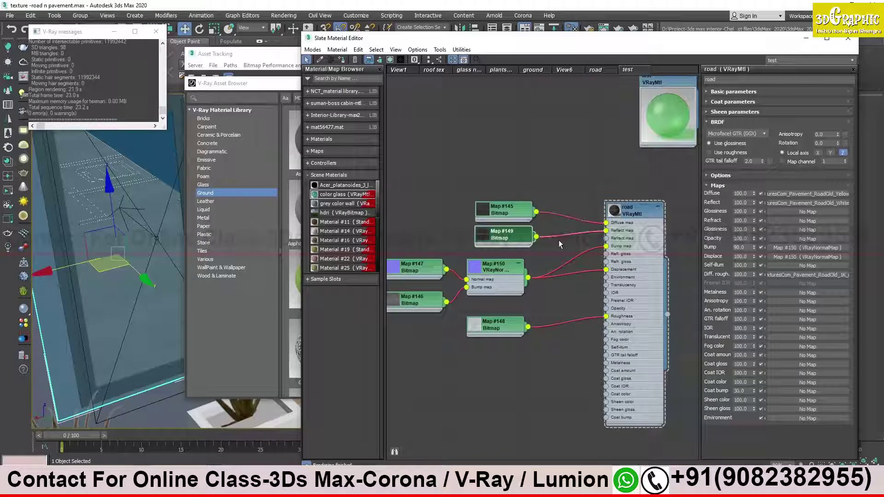
pyautogui.moveTo(495, 325); pyautogui.dragTo(504, 325)
pyautogui.moveTo(528, 291)
pyautogui.mouseDown(button='middle')
pyautogui.moveTo(523, 300)
pyautogui.moveTo(535, 283)
pyautogui.mouseUp(button='middle')
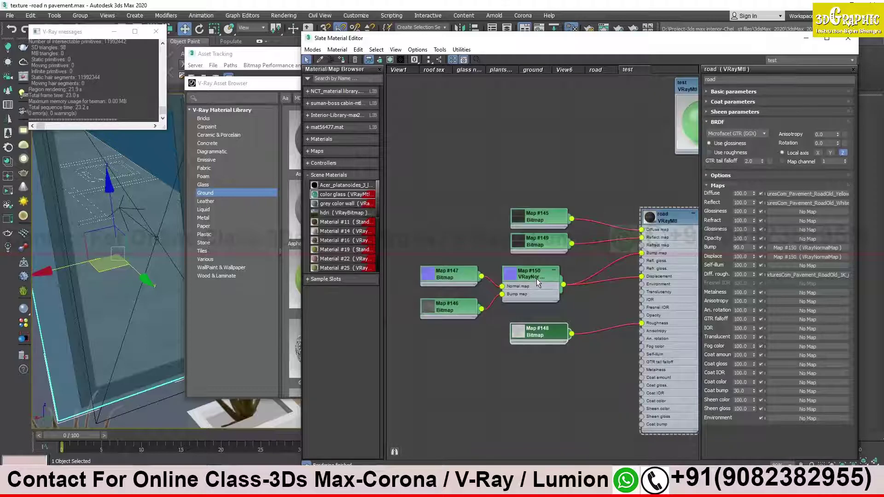
pyautogui.moveTo(700, 224); pyautogui.dragTo(609, 186, button='middle')
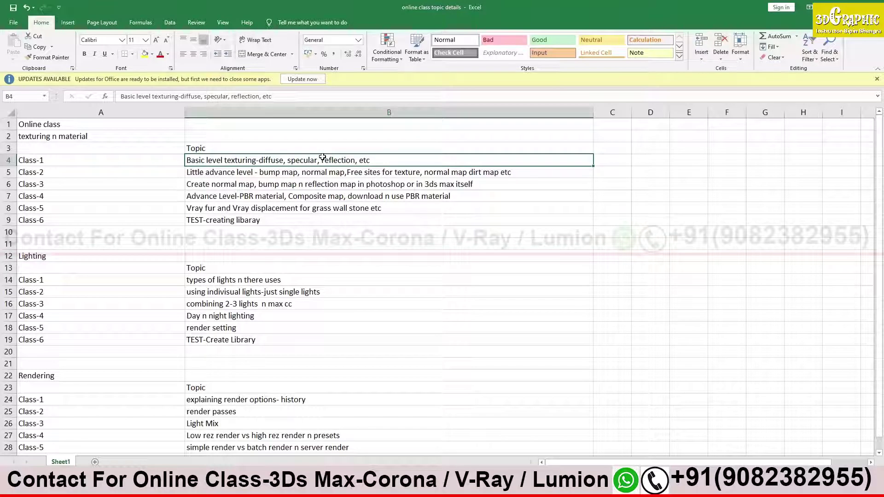
pyautogui.click(290, 174)
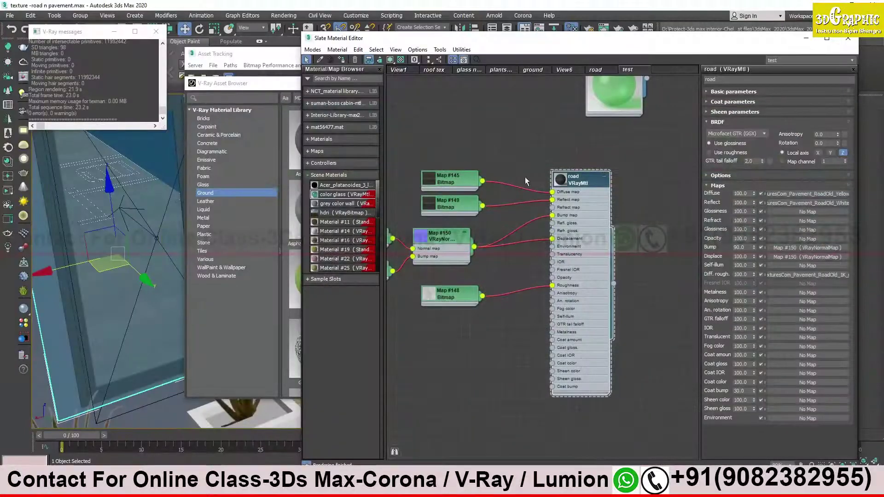
pyautogui.moveTo(526, 177)
pyautogui.mouseDown(button='middle')
pyautogui.moveTo(551, 289)
pyautogui.moveTo(562, 270)
pyautogui.moveTo(571, 294)
pyautogui.mouseUp(button='middle')
pyautogui.moveTo(572, 298); pyautogui.dragTo(570, 287)
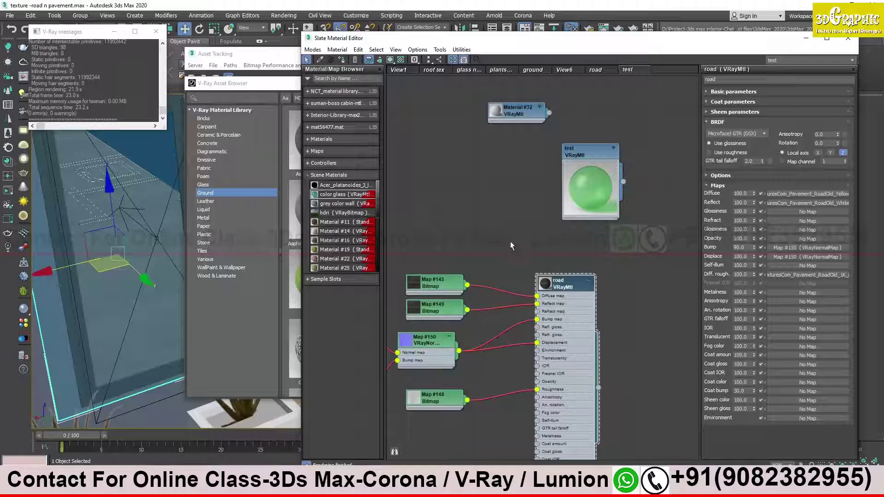
# - Move the test material node left and check its settings and slot options
pyautogui.moveTo(510, 241); pyautogui.dragTo(505, 286, button='middle')
pyautogui.moveTo(590, 196); pyautogui.dragTo(565, 192)
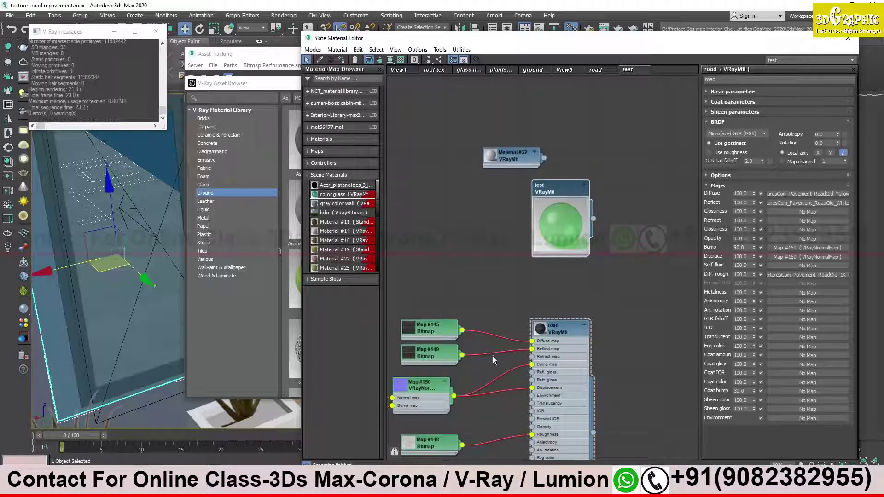
pyautogui.click(557, 190)
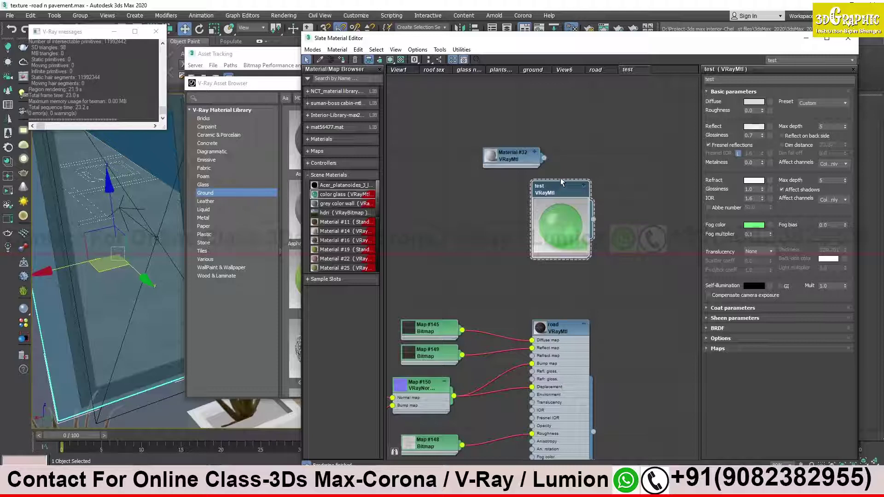
pyautogui.moveTo(559, 191); pyautogui.dragTo(509, 189)
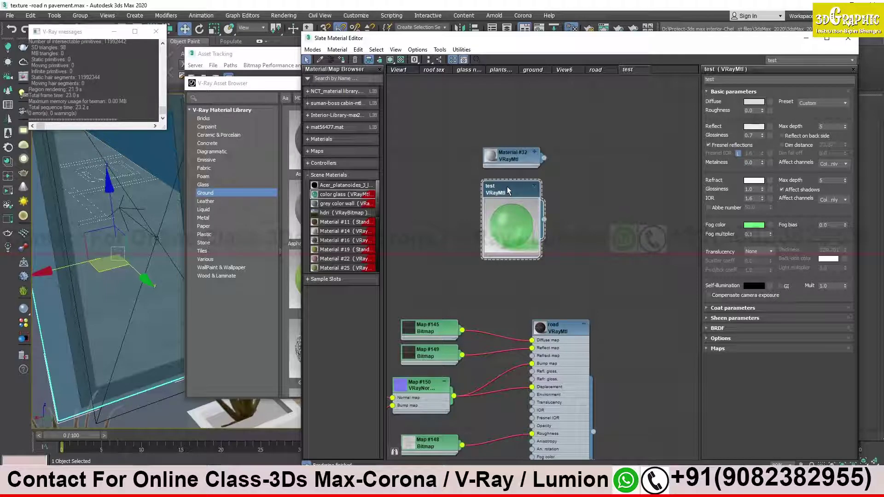
pyautogui.rightClick(513, 191)
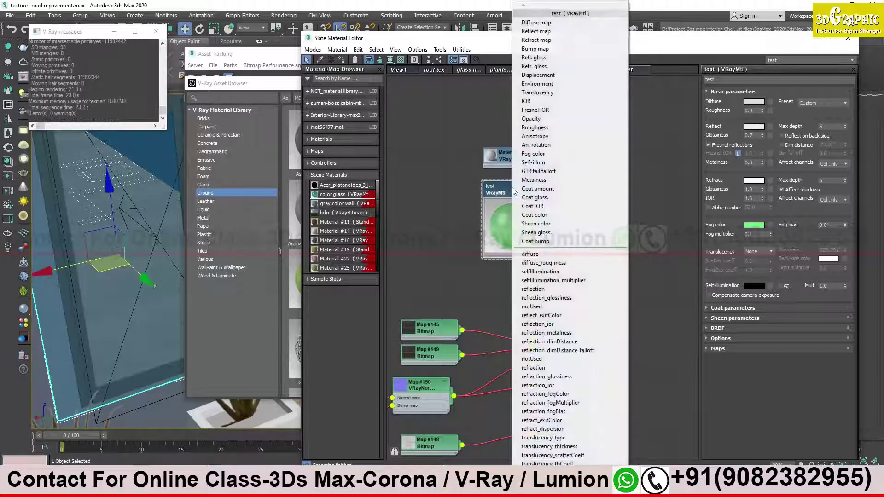
pyautogui.click(506, 193)
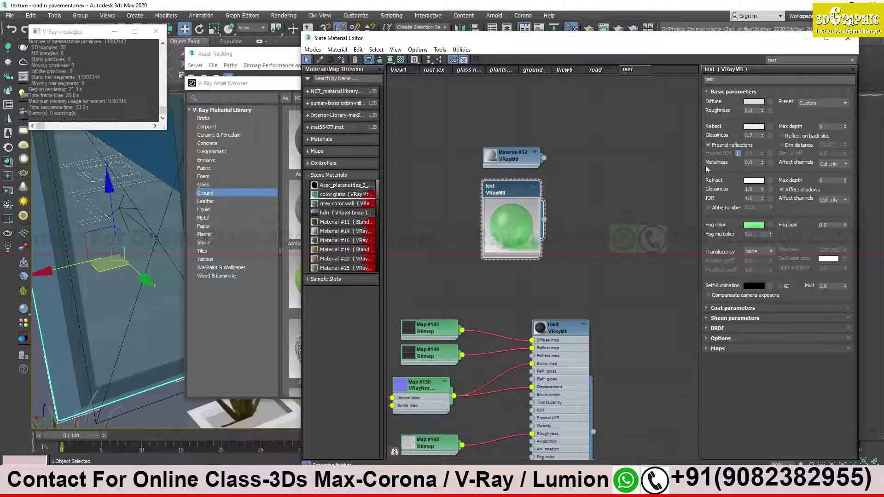
pyautogui.moveTo(511, 193); pyautogui.dragTo(511, 192)
# - Park the test node collapsed at the graph's top right and move Material #32 up
pyautogui.moveTo(537, 199); pyautogui.dragTo(660, 108)
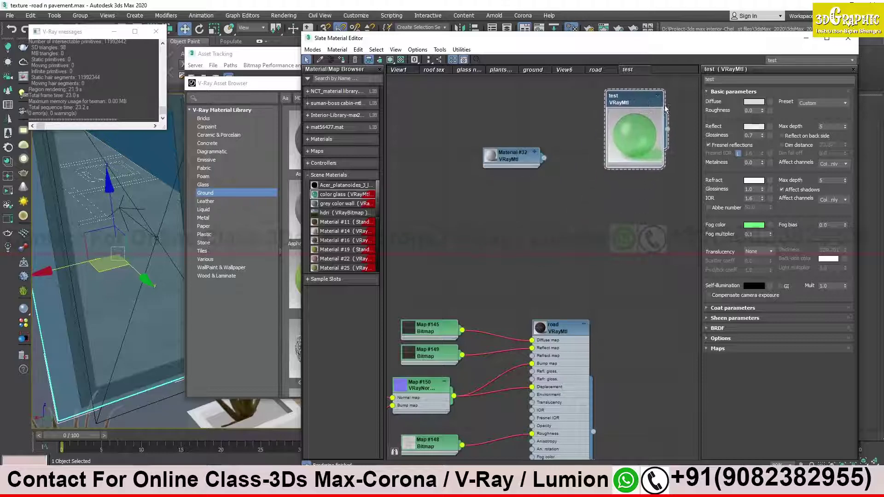
pyautogui.click(657, 96)
pyautogui.click(657, 95)
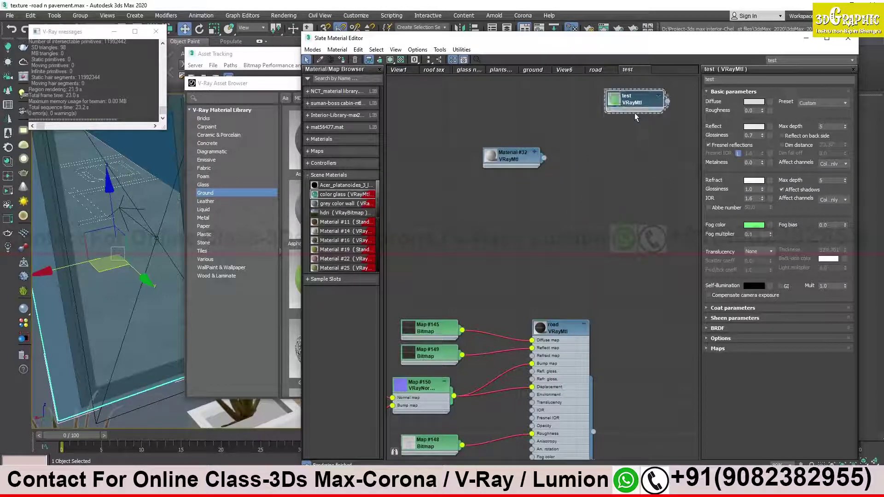
pyautogui.moveTo(513, 157)
pyautogui.mouseDown()
pyautogui.moveTo(512, 132)
pyautogui.moveTo(521, 199)
pyautogui.mouseUp()
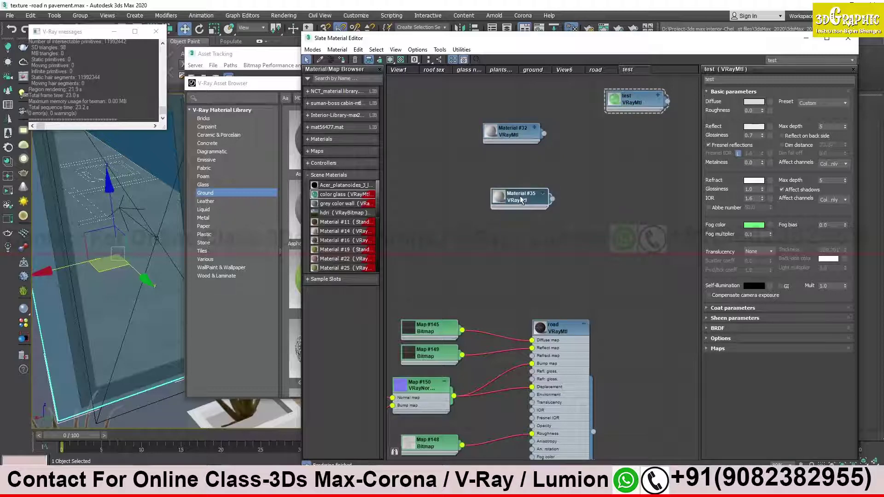
# - Rename Material #35 to gold mtl
pyautogui.doubleClick(521, 198)
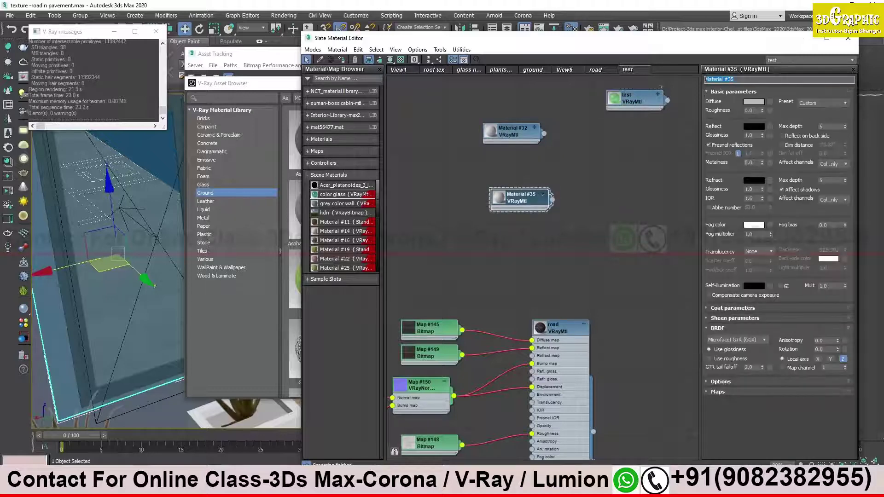
pyautogui.write('gold')
pyautogui.press('Return')
pyautogui.click(520, 203)
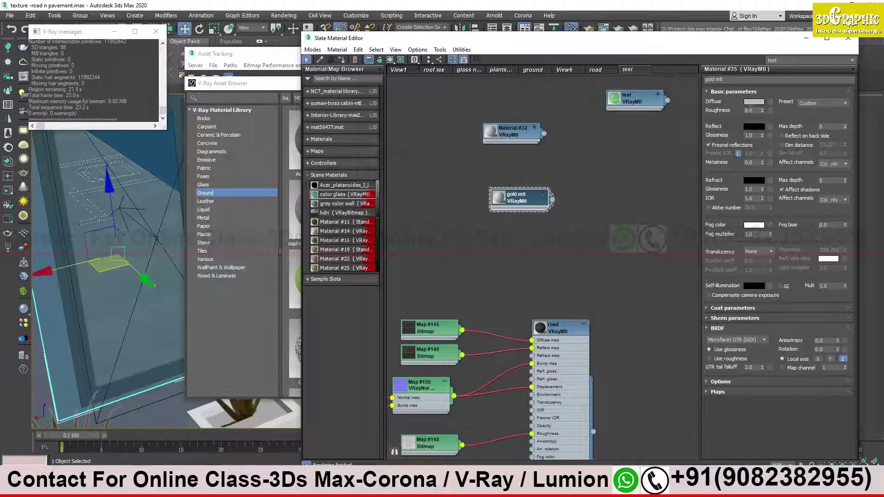
# - Give gold mtl a black diffuse, white reflection and Fresnel reflections off, then enlarge its preview
pyautogui.click(754, 102)
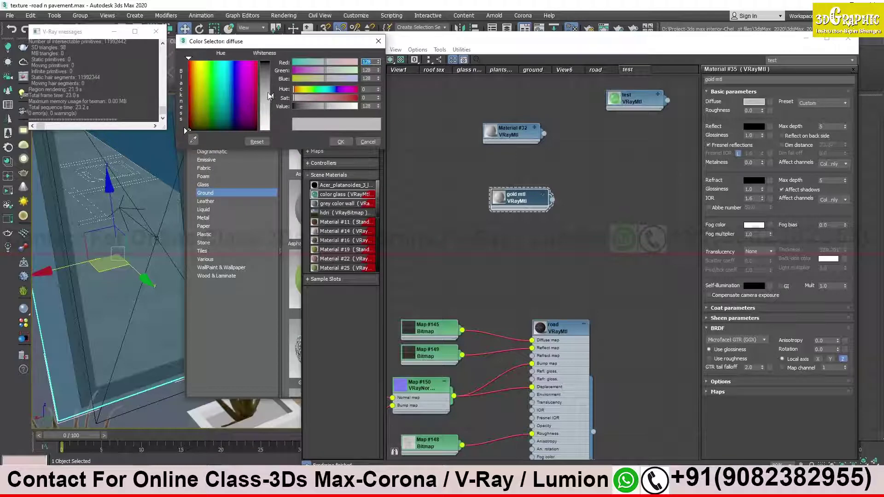
pyautogui.moveTo(269, 95); pyautogui.dragTo(269, 61)
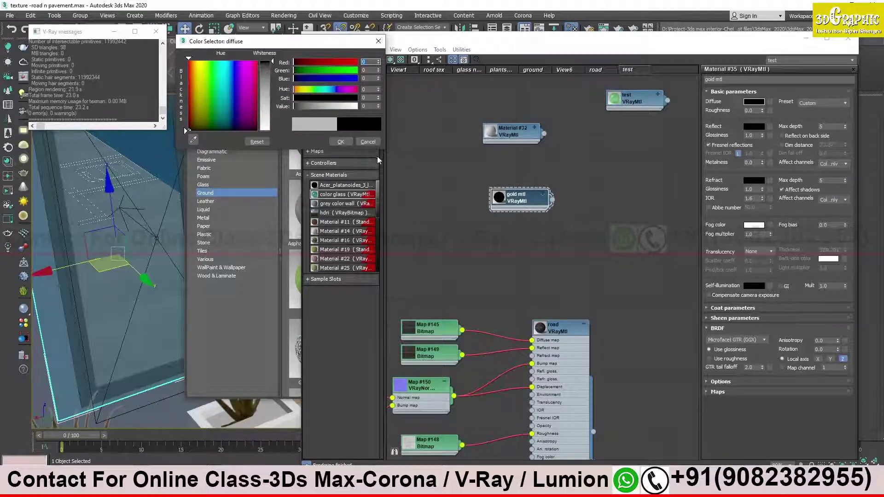
pyautogui.click(341, 142)
pyautogui.click(755, 126)
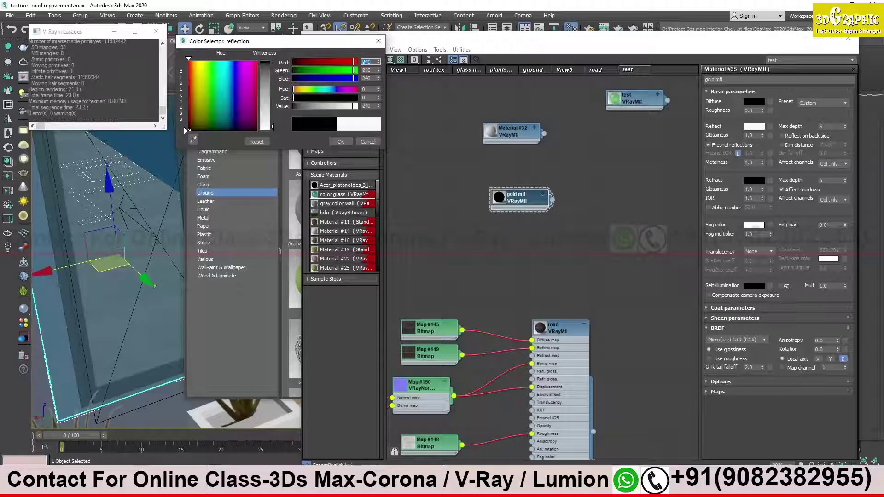
pyautogui.click(340, 141)
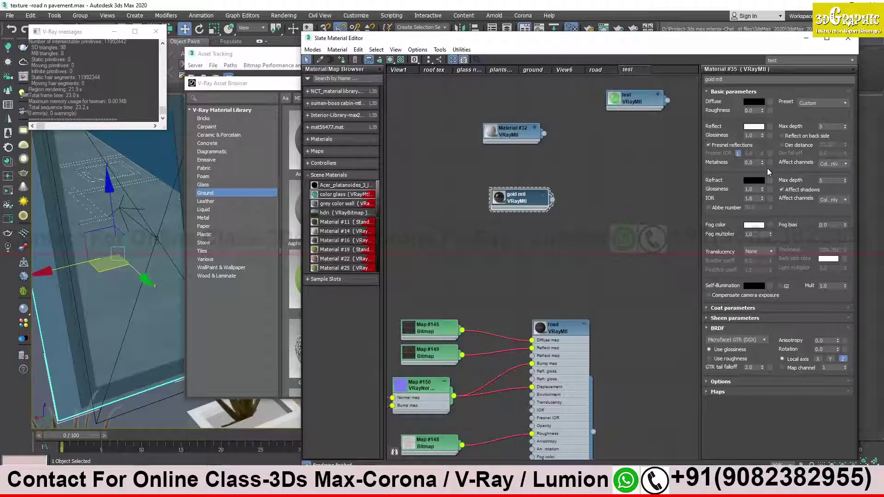
pyautogui.moveTo(726, 153)
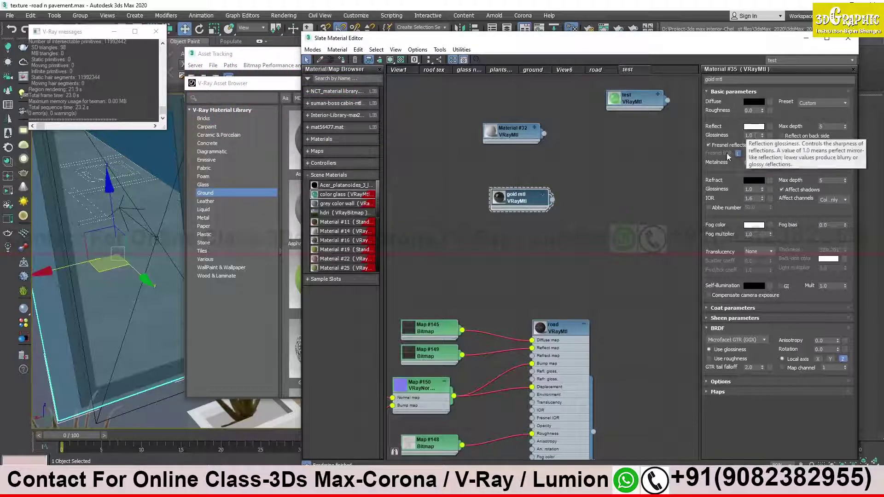
pyautogui.click(708, 145)
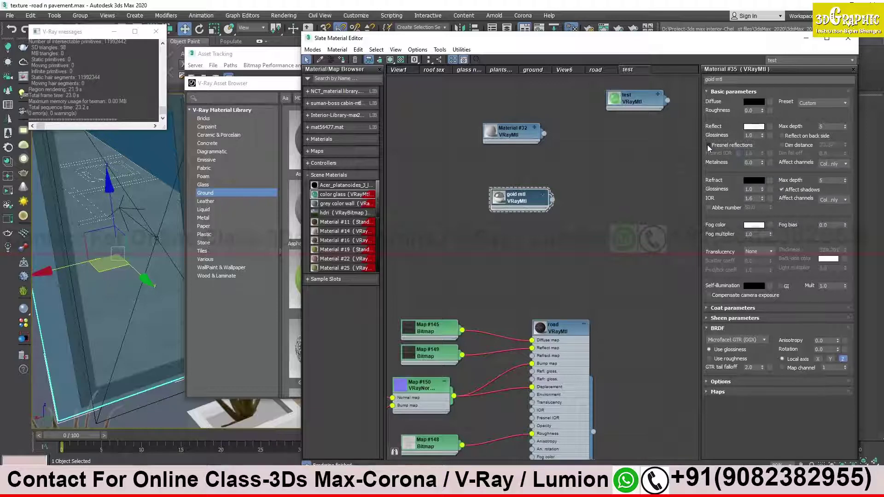
pyautogui.scroll(2, 517, 193)
pyautogui.scroll(3, 516, 193)
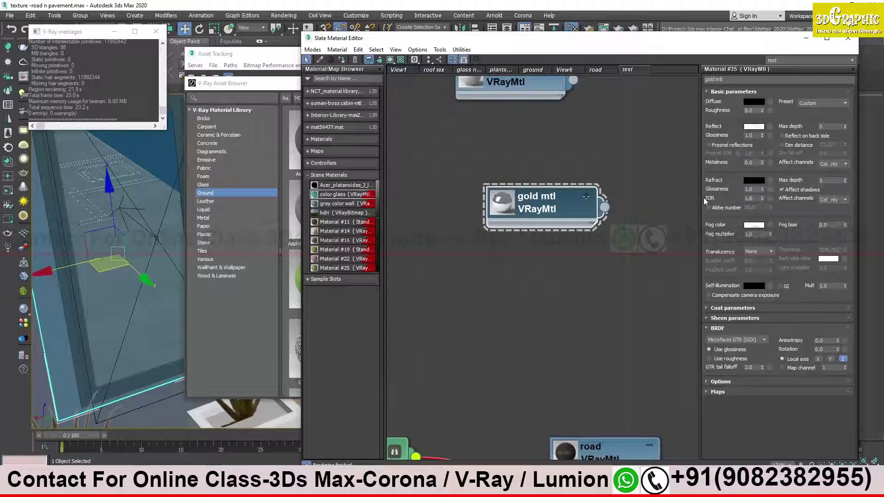
pyautogui.doubleClick(507, 205)
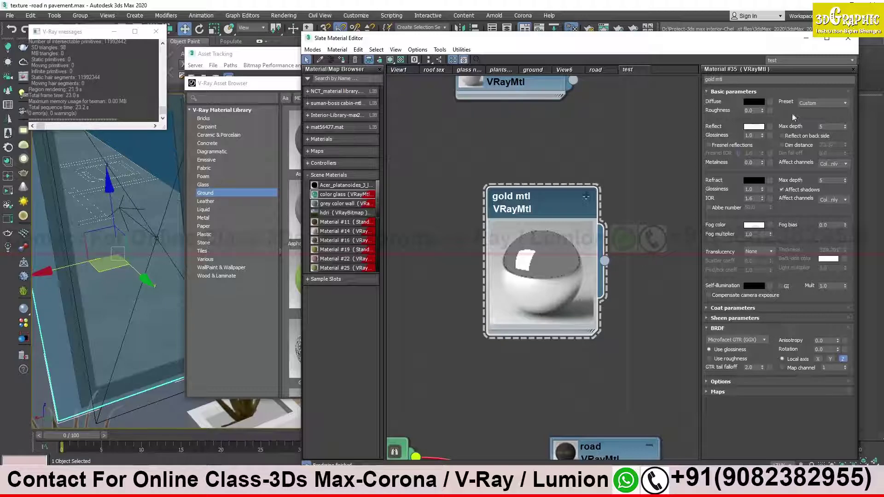
# - Tune gold mtl's reflection colour to a golden yellow and move the node up
pyautogui.click(749, 127)
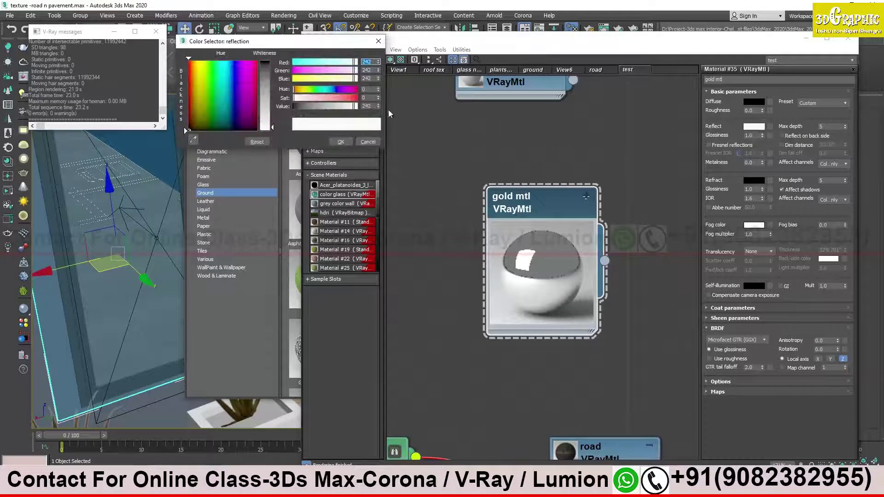
pyautogui.click(194, 78)
pyautogui.moveTo(272, 127); pyautogui.dragTo(273, 78)
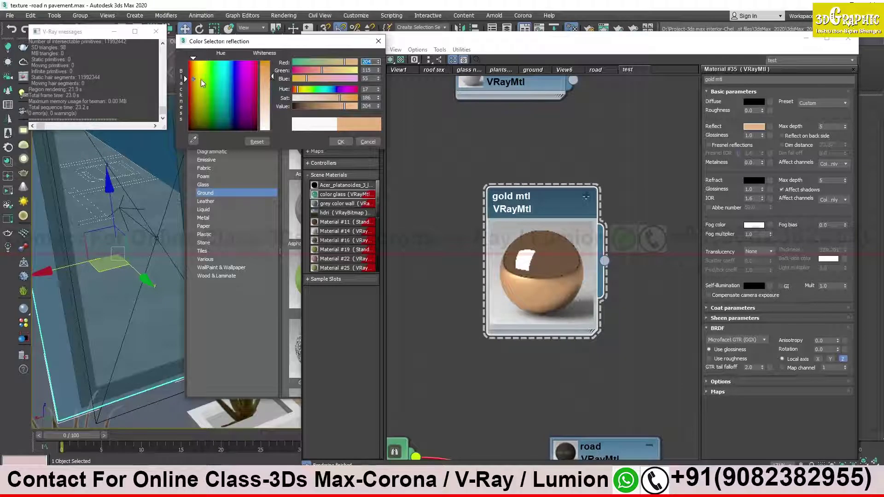
pyautogui.moveTo(193, 78); pyautogui.dragTo(196, 67)
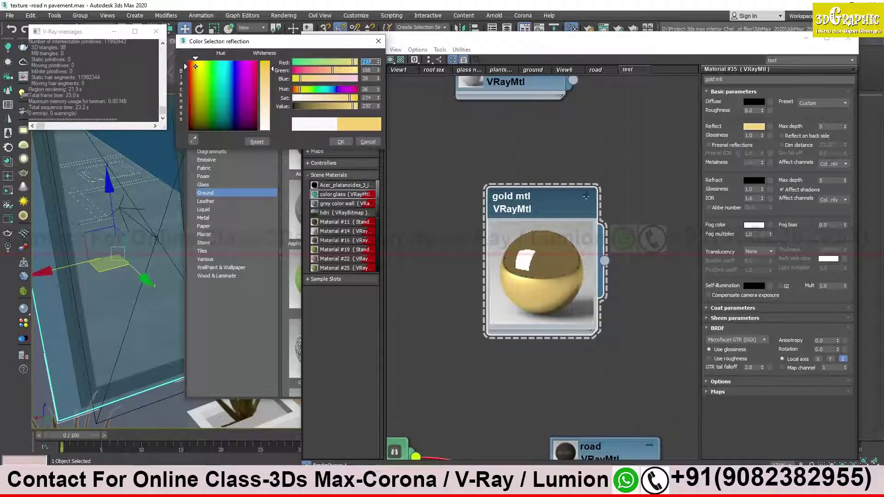
pyautogui.moveTo(272, 76); pyautogui.dragTo(272, 69)
pyautogui.click(198, 68)
pyautogui.click(197, 67)
pyautogui.click(340, 141)
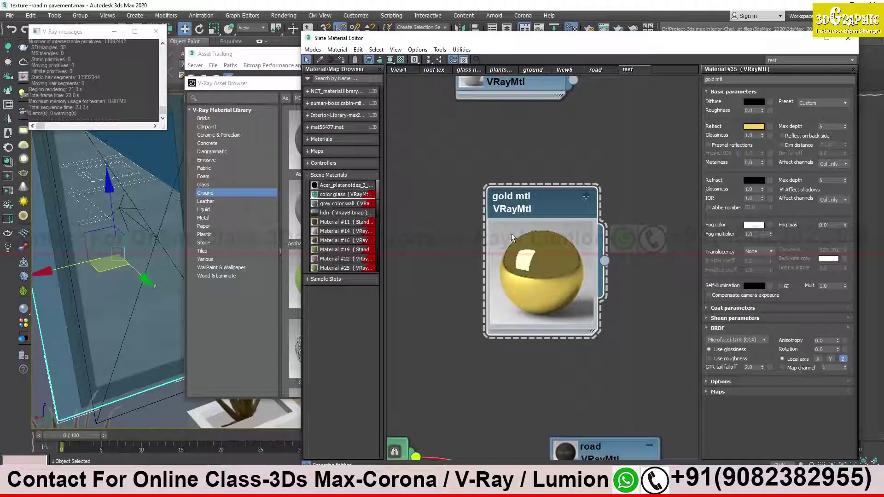
pyautogui.moveTo(540, 188); pyautogui.dragTo(548, 148)
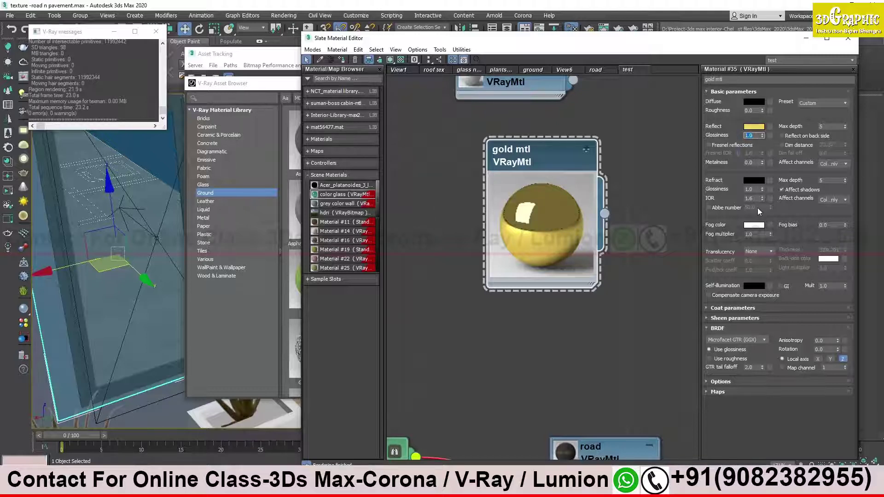
# - Set gold mtl's reflection glossiness to 0.7 and move the node up-left
pyautogui.doubleClick(750, 135)
pyautogui.write('0.7')
pyautogui.press('Return')
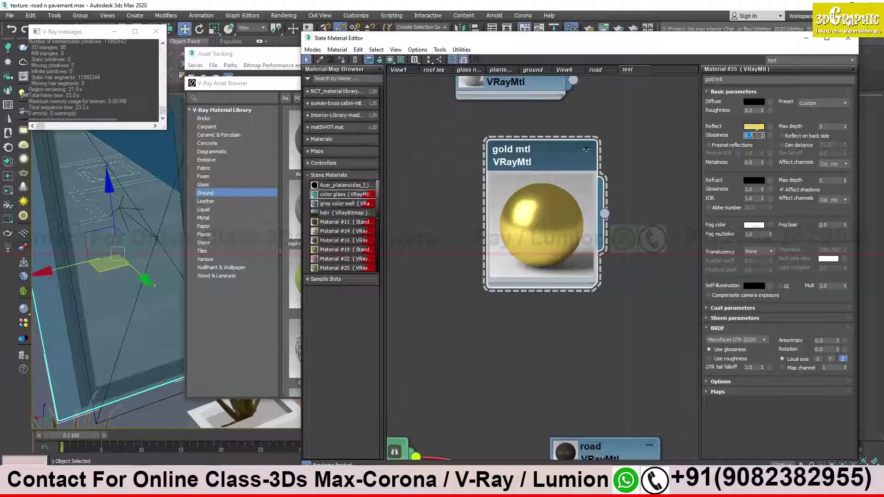
pyautogui.moveTo(554, 158); pyautogui.dragTo(521, 143)
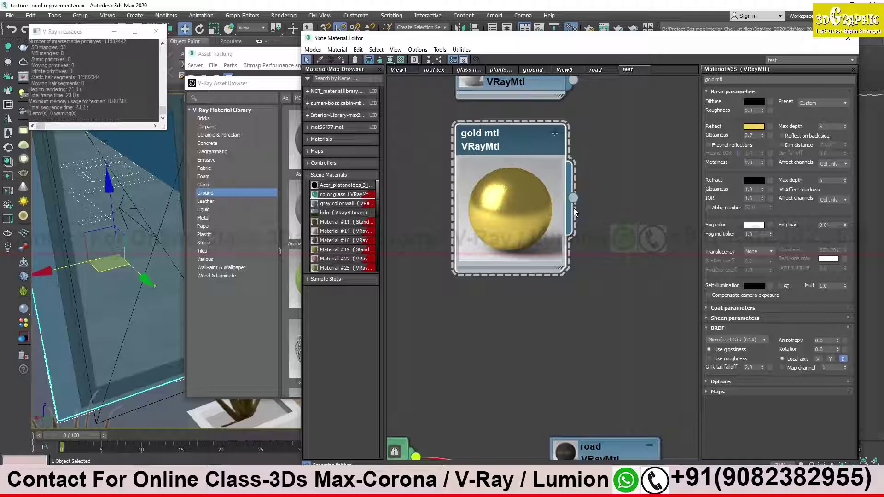
pyautogui.scroll(-3, 569, 144)
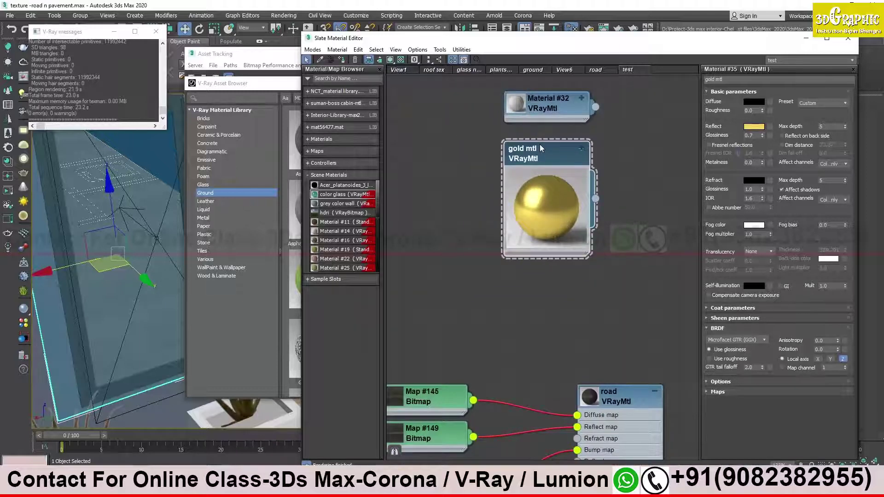
# - Drop a new VRayMtl below gold mtl and move the road node aside
pyautogui.moveTo(541, 148); pyautogui.dragTo(654, 138)
pyautogui.moveTo(548, 108); pyautogui.dragTo(447, 115, button='middle')
pyautogui.moveTo(538, 344); pyautogui.dragTo(586, 300)
pyautogui.moveTo(587, 300); pyautogui.dragTo(549, 305, button='middle')
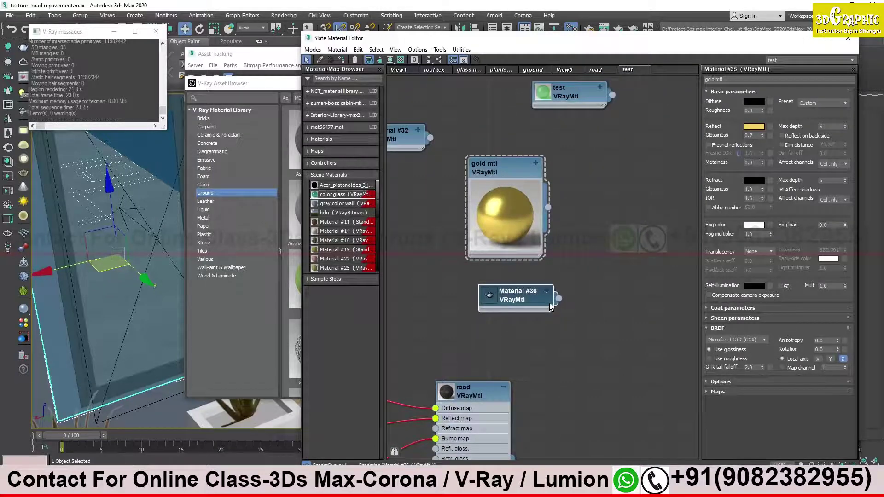
pyautogui.scroll(-3, 549, 305)
pyautogui.moveTo(571, 328); pyautogui.dragTo(446, 327)
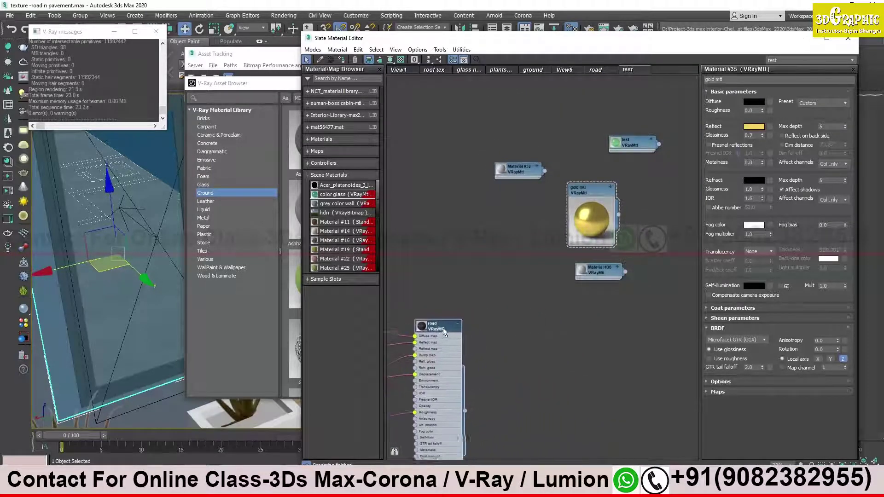
pyautogui.moveTo(593, 294); pyautogui.dragTo(579, 288, button='middle')
pyautogui.scroll(2, 579, 287)
# - Rename the new material to silver and place it beside gold mtl
pyautogui.moveTo(566, 283); pyautogui.dragTo(565, 291)
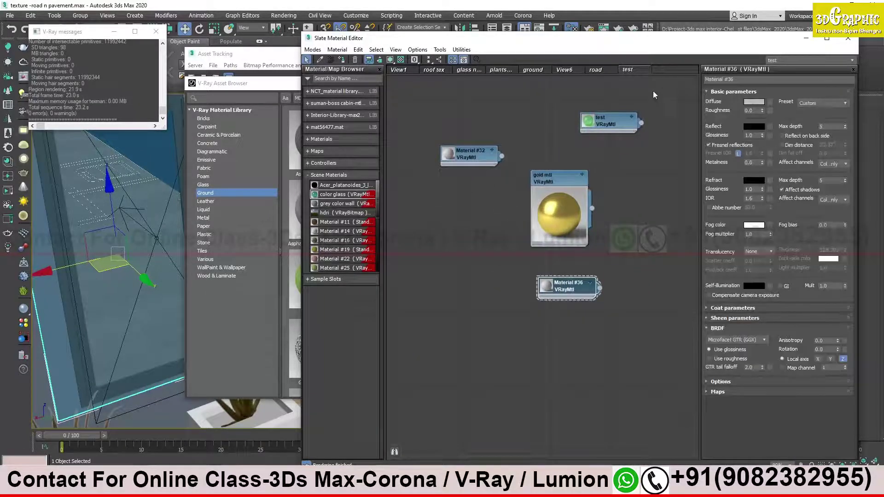
pyautogui.write('si')
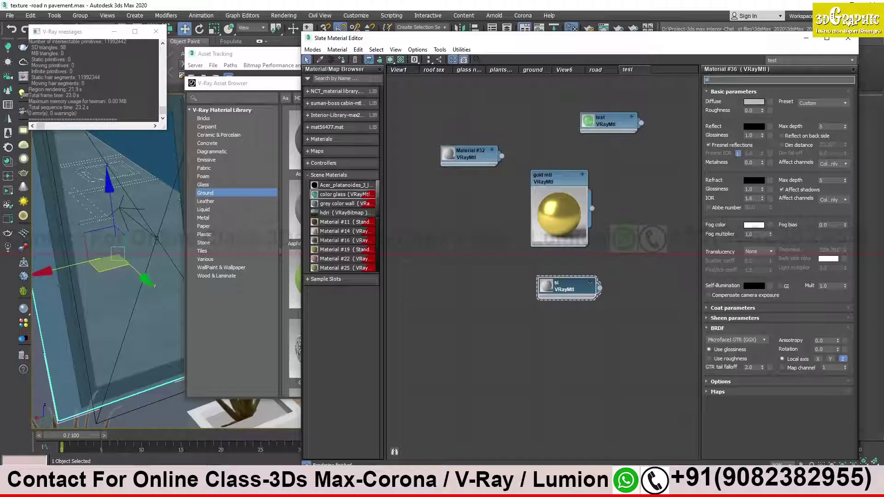
pyautogui.write('lver')
pyautogui.scroll(2, 566, 244)
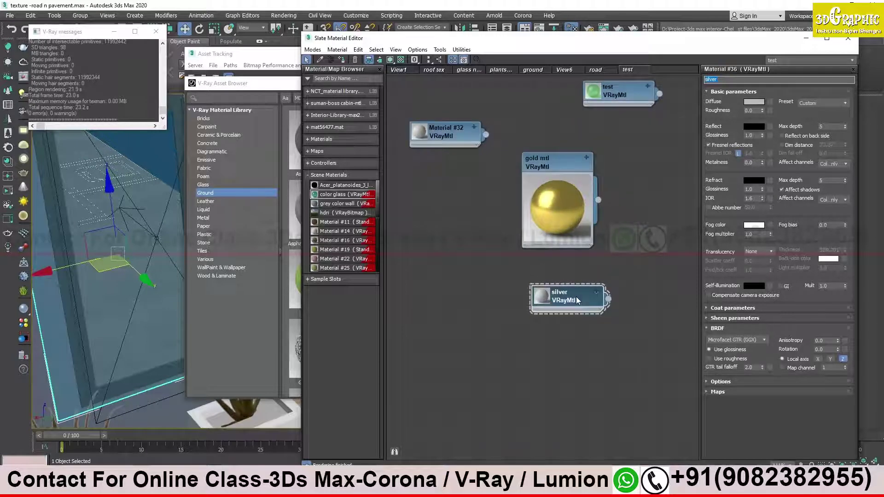
pyautogui.moveTo(577, 299); pyautogui.dragTo(564, 299)
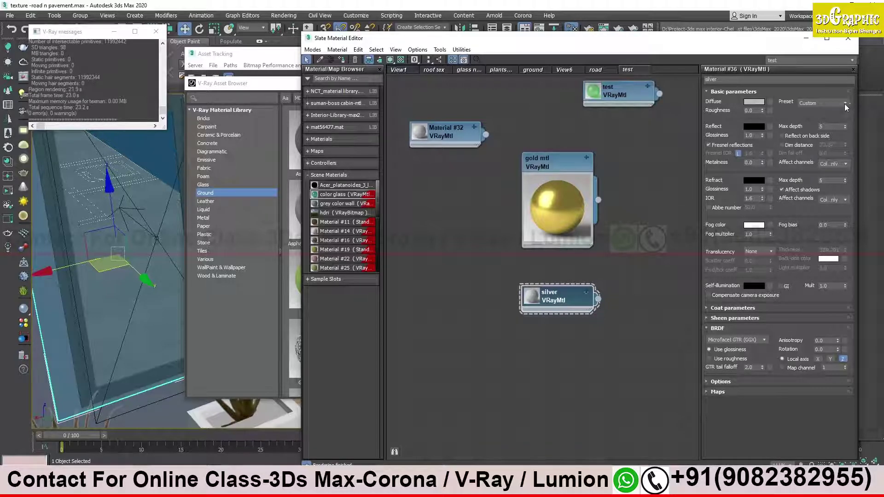
pyautogui.click(764, 104)
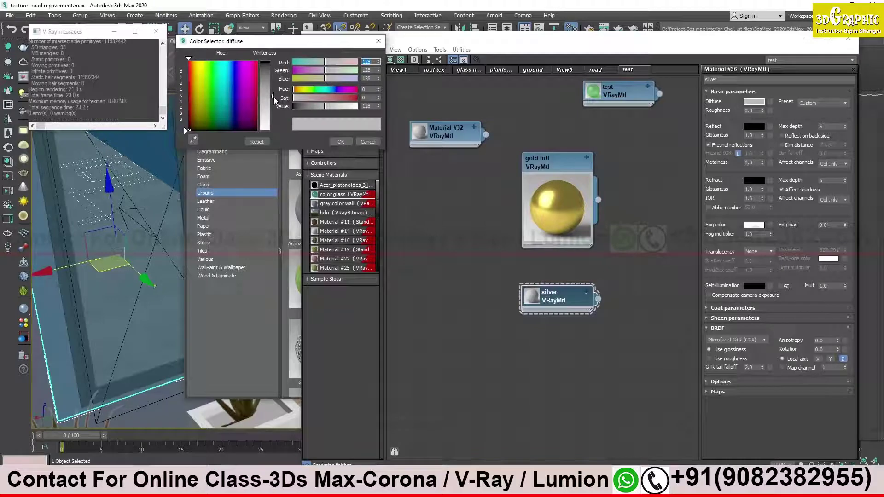
# - Set the silver material's diffuse colour to black and its reflection colour to white
pyautogui.moveTo(273, 96); pyautogui.dragTo(277, 59)
pyautogui.click(346, 142)
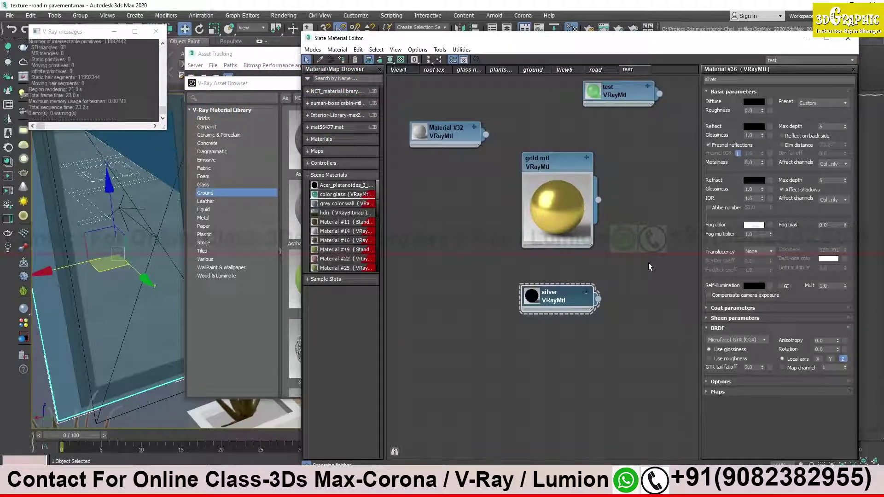
pyautogui.click(754, 127)
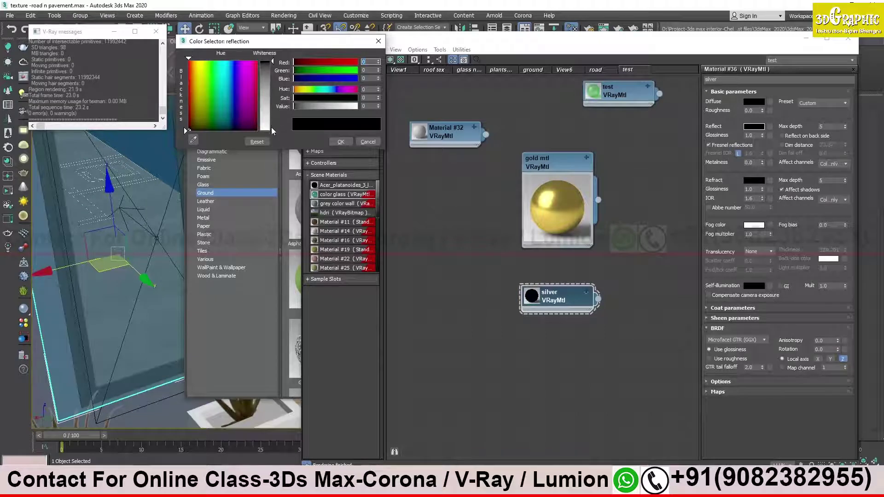
pyautogui.click(271, 129)
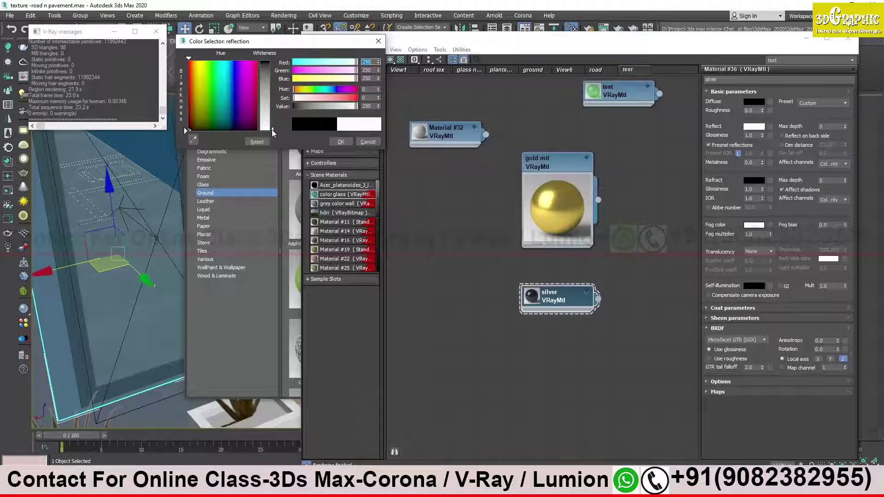
pyautogui.click(346, 142)
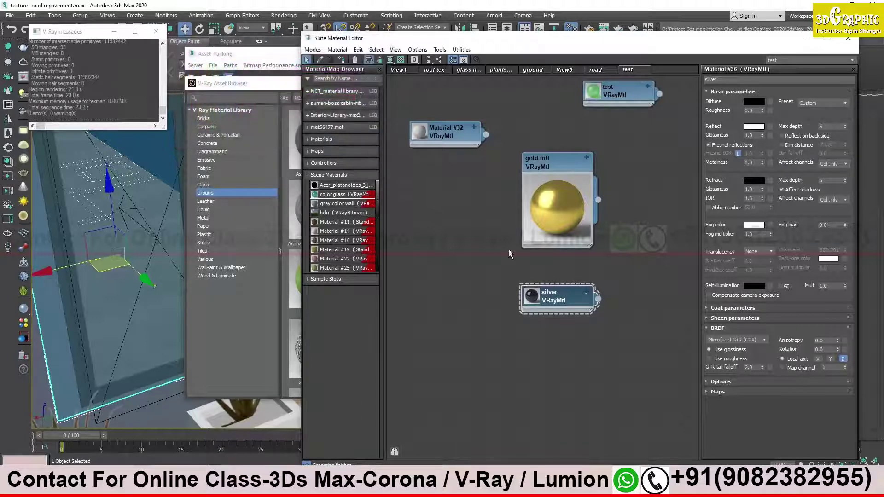
# - Turn off Fresnel reflections and set silver's reflection glossiness to 0.7
pyautogui.doubleClick(535, 298)
pyautogui.moveTo(563, 293); pyautogui.dragTo(563, 273)
pyautogui.scroll(2, 564, 273)
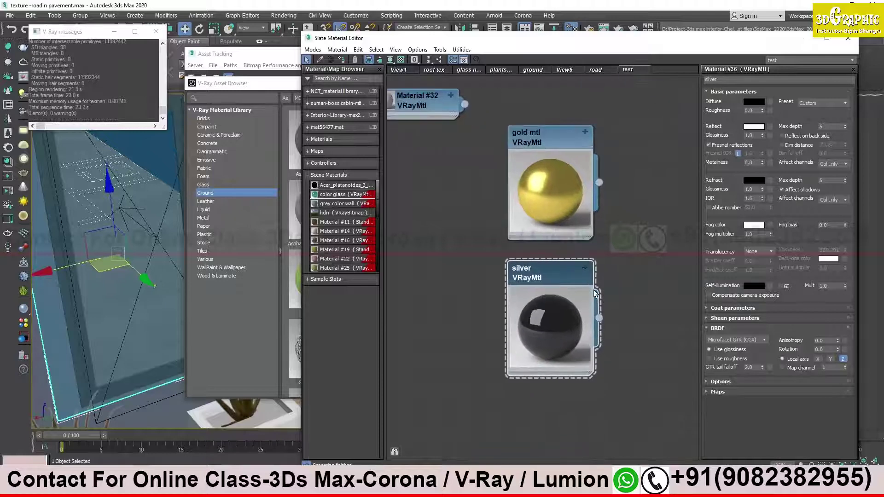
pyautogui.scroll(1, 576, 281)
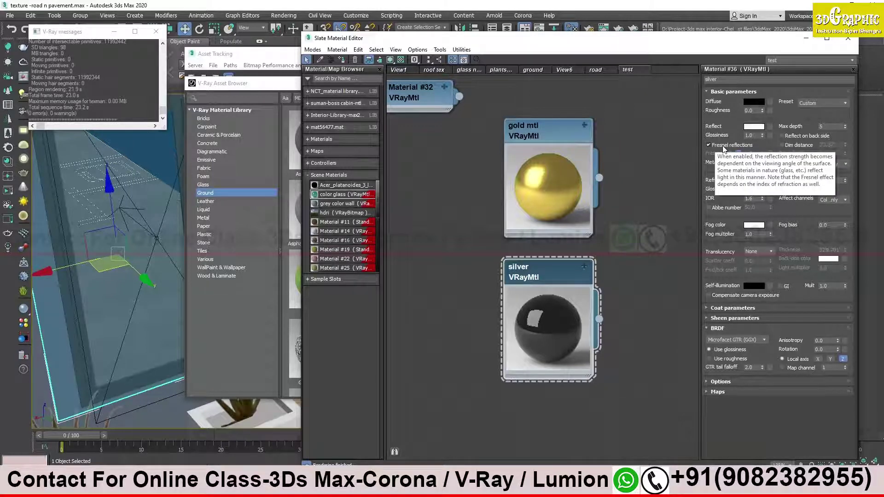
pyautogui.click(708, 144)
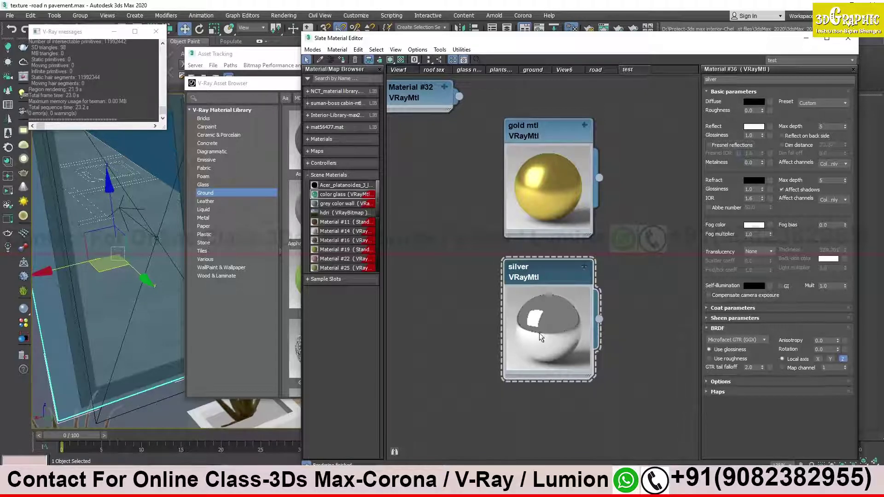
pyautogui.scroll(1, 539, 333)
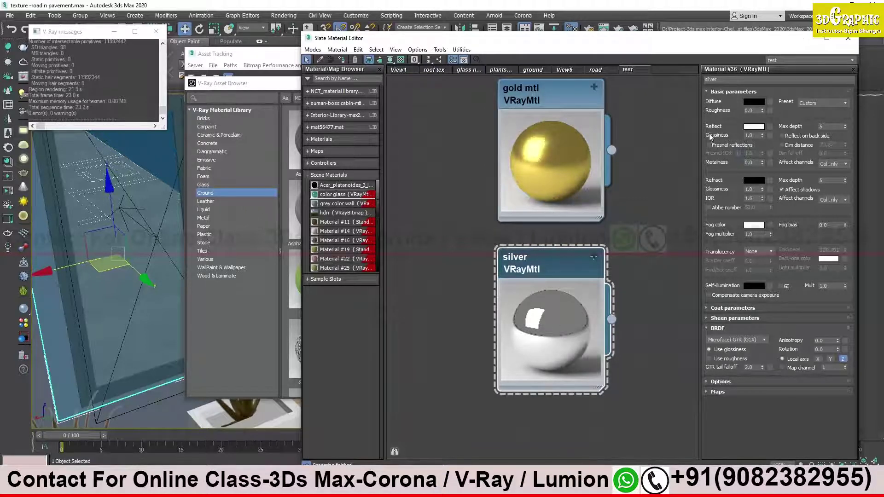
pyautogui.click(749, 135)
pyautogui.write('0.7')
pyautogui.press('Return')
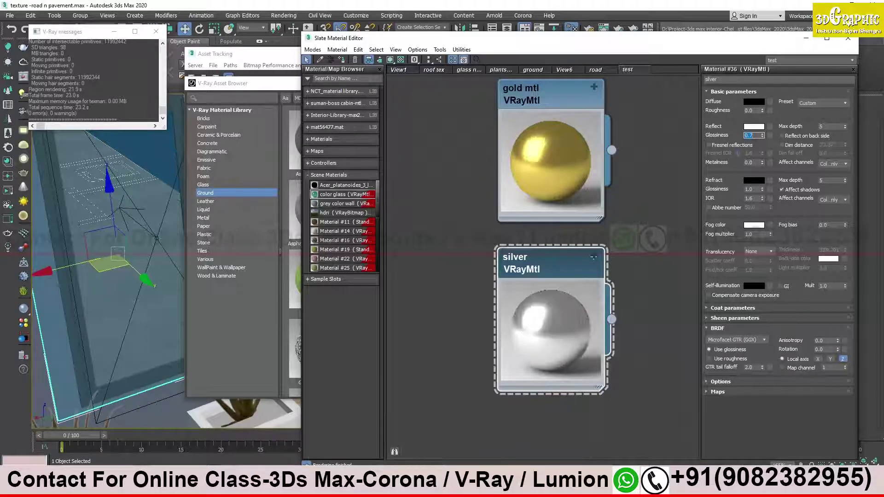
pyautogui.moveTo(559, 270); pyautogui.dragTo(556, 253)
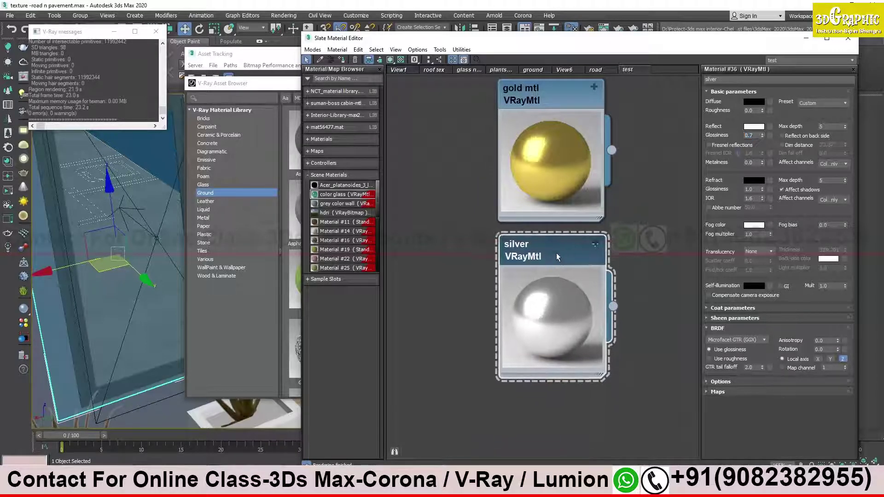
# - Open the silver material's preview in a separate window and enlarge it at the top-left
pyautogui.rightClick(556, 253)
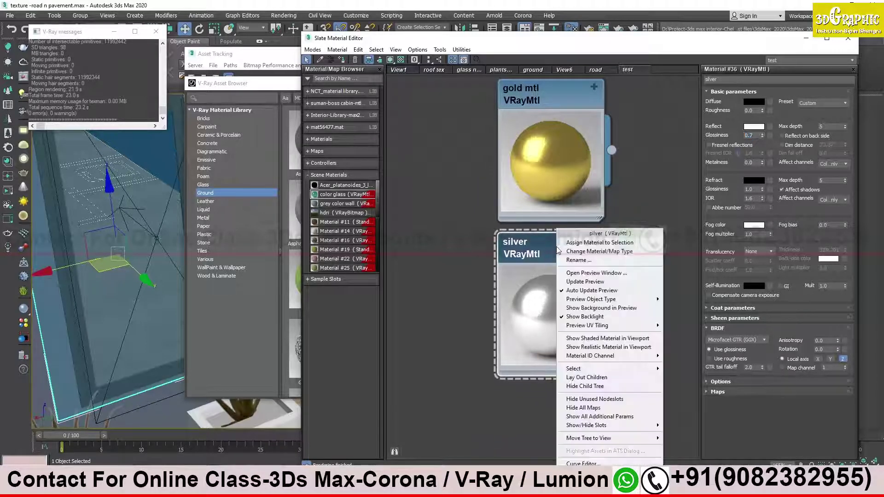
pyautogui.click(601, 275)
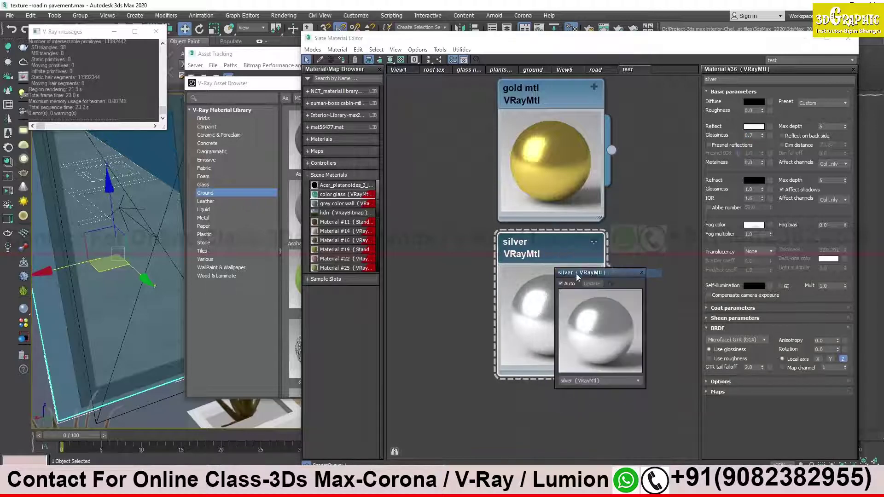
pyautogui.moveTo(599, 267); pyautogui.dragTo(269, 86)
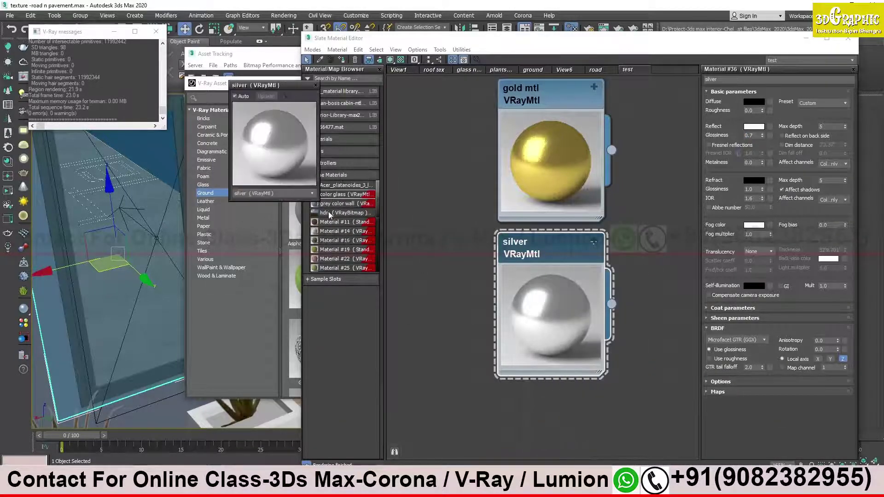
pyautogui.moveTo(318, 198)
pyautogui.mouseDown()
pyautogui.moveTo(365, 262)
pyautogui.moveTo(477, 358)
pyautogui.mouseUp()
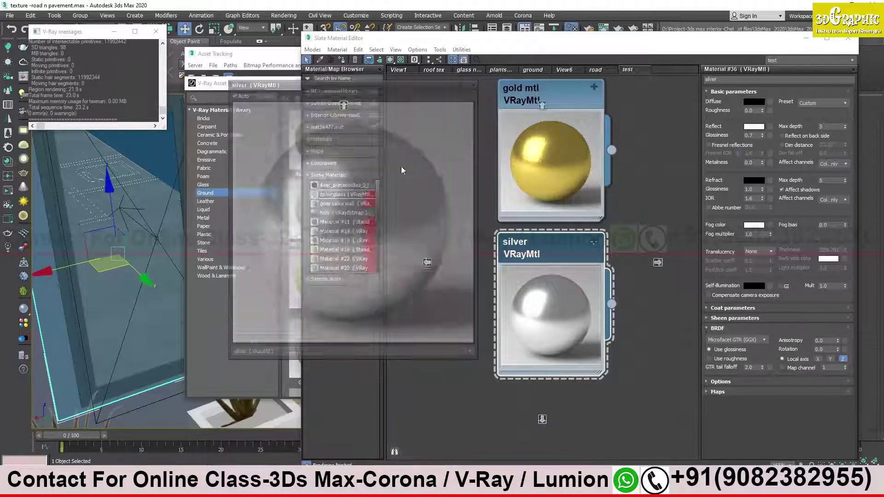
pyautogui.moveTo(393, 79); pyautogui.dragTo(369, 63)
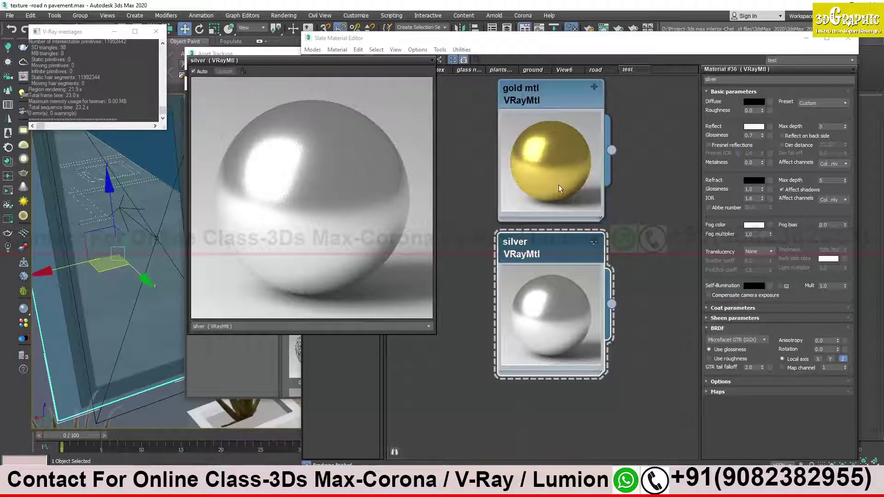
# - Close the silver preview window and zoom out the node view
pyautogui.click(432, 61)
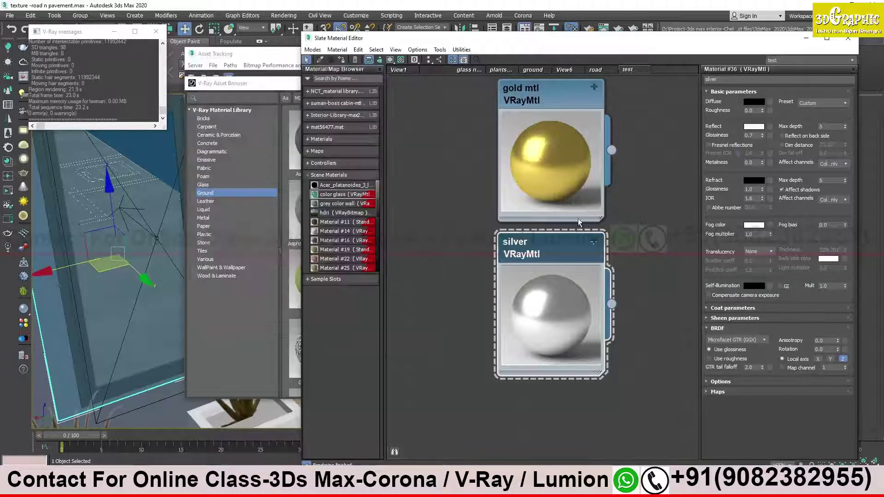
pyautogui.scroll(-1, 555, 207)
pyautogui.scroll(-2, 554, 205)
pyautogui.scroll(-1, 554, 206)
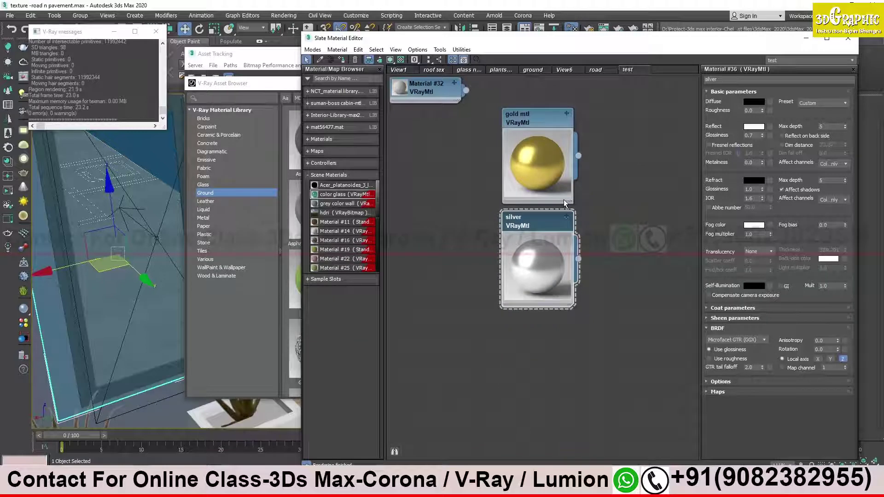
pyautogui.moveTo(581, 199); pyautogui.dragTo(578, 210, button='middle')
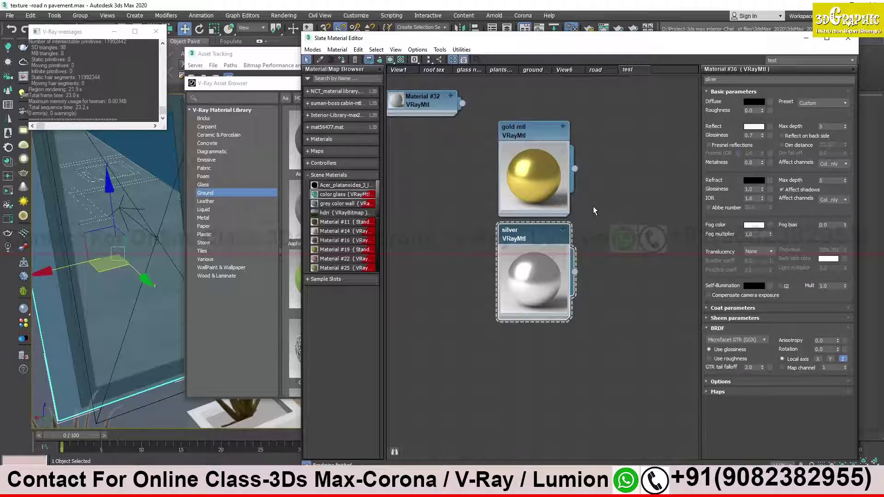
# - Copy Material #32 into a new material and rename it Brass
pyautogui.moveTo(569, 173); pyautogui.dragTo(572, 177, button='middle')
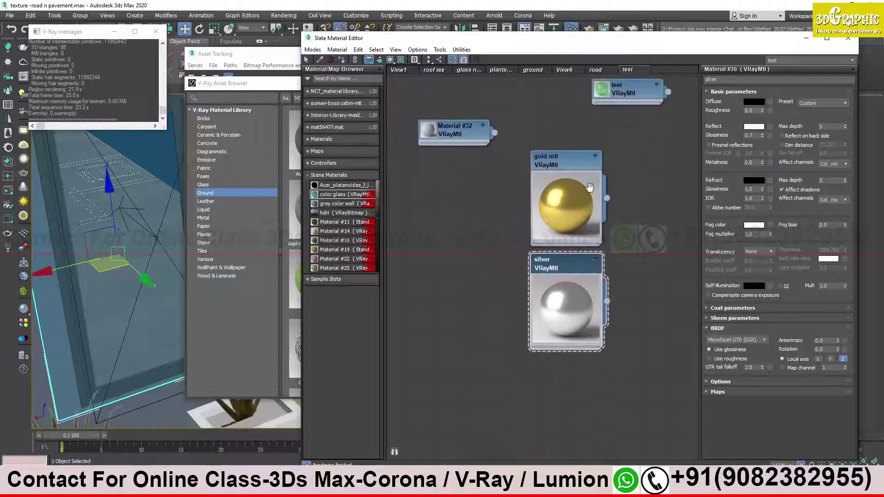
pyautogui.keyDown('shift'); pyautogui.moveTo(438, 113); pyautogui.dragTo(550, 363); pyautogui.keyUp('shift')
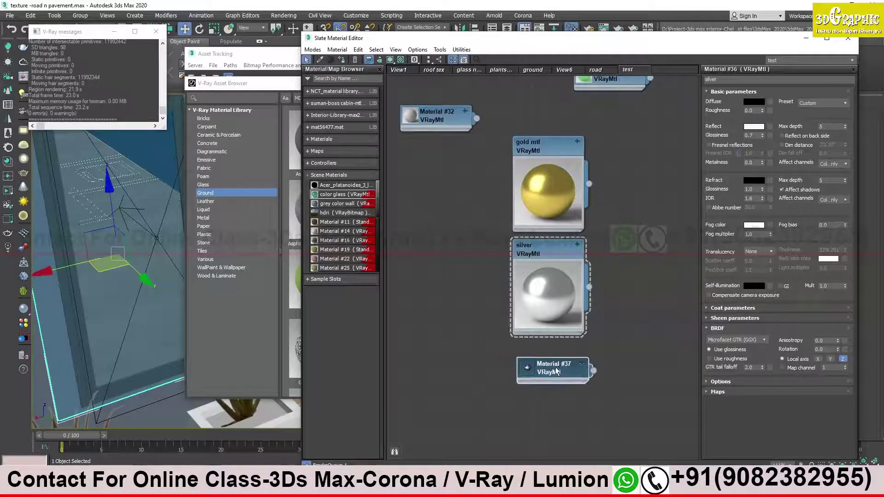
pyautogui.moveTo(583, 360); pyautogui.dragTo(579, 255, button='middle')
pyautogui.doubleClick(566, 272)
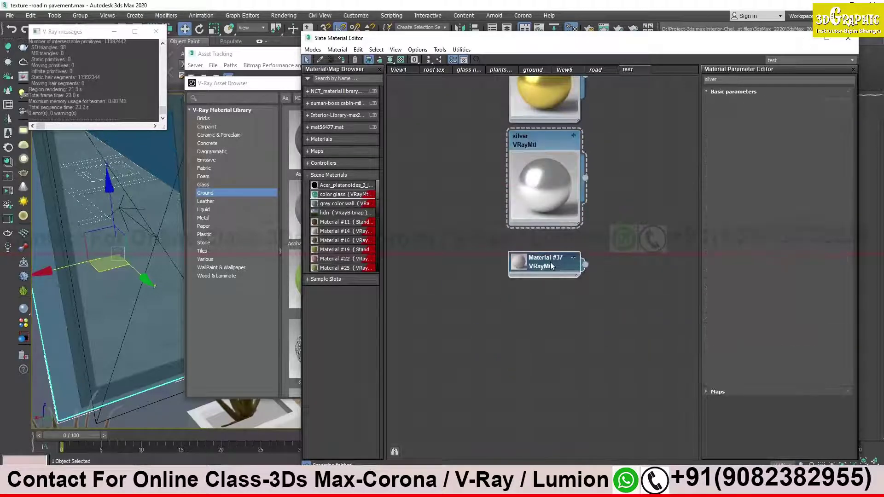
pyautogui.click(731, 80)
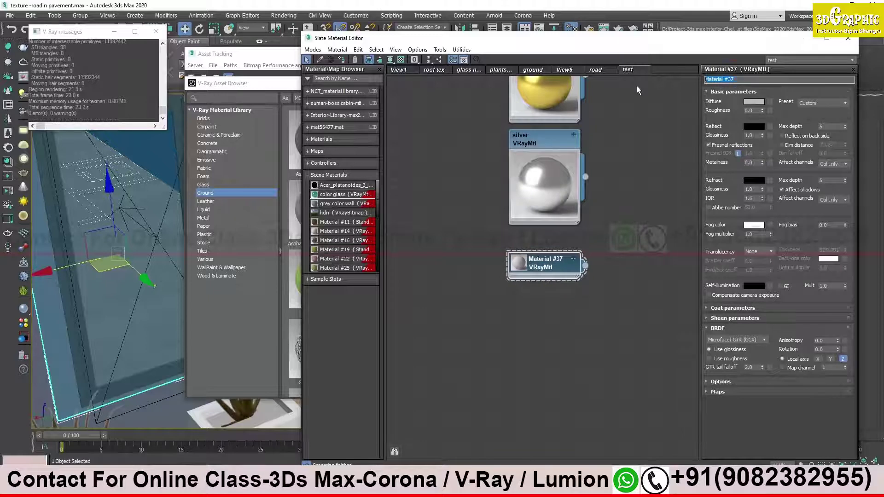
pyautogui.write('Brass')
pyautogui.press('Return')
# - Give Brass a black diffuse, white reflection and Fresnel reflections turned off
pyautogui.moveTo(585, 148); pyautogui.dragTo(571, 180, button='middle')
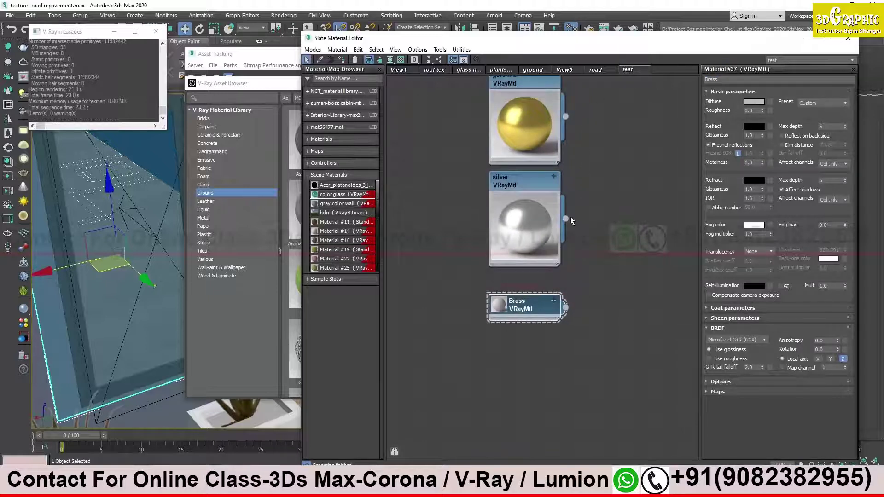
pyautogui.click(754, 102)
pyautogui.moveTo(325, 107); pyautogui.dragTo(295, 107)
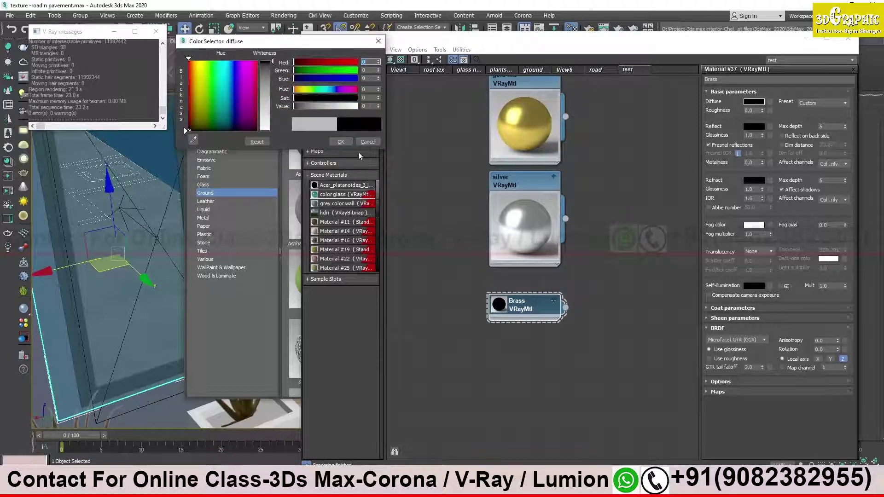
pyautogui.click(341, 141)
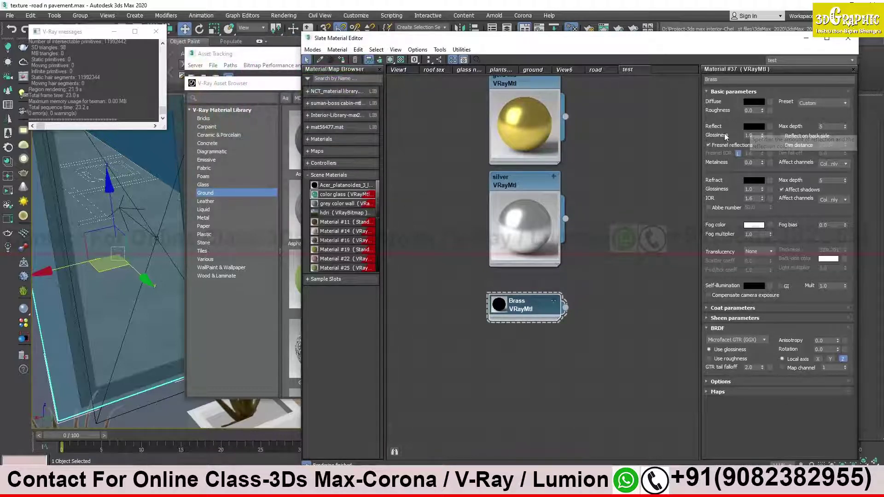
pyautogui.click(753, 126)
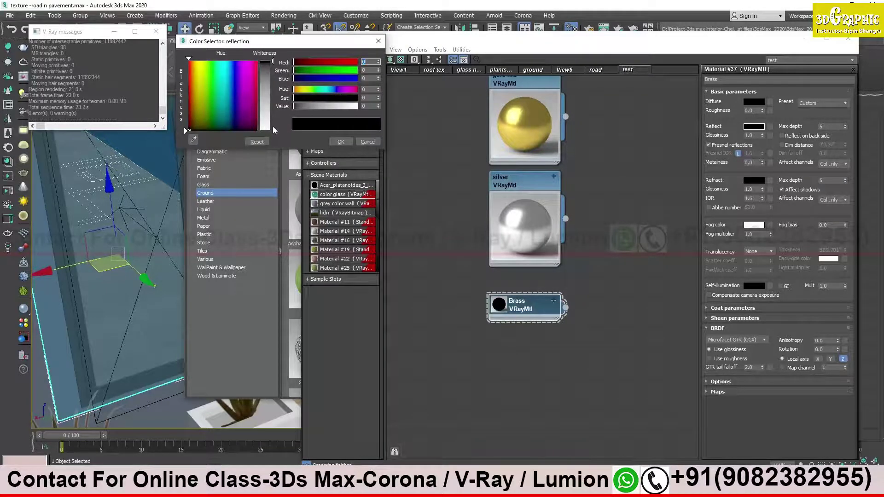
pyautogui.moveTo(295, 107); pyautogui.dragTo(358, 107)
pyautogui.click(341, 141)
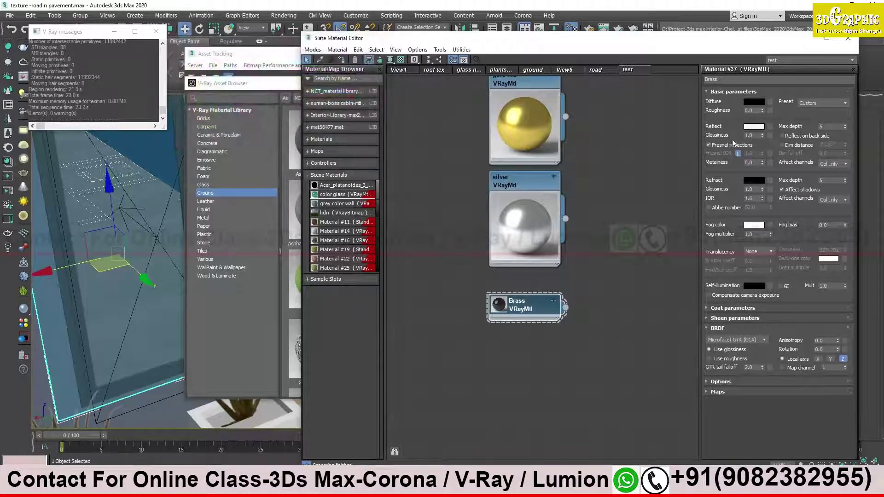
pyautogui.click(709, 145)
pyautogui.scroll(2, 502, 322)
pyautogui.doubleClick(493, 299)
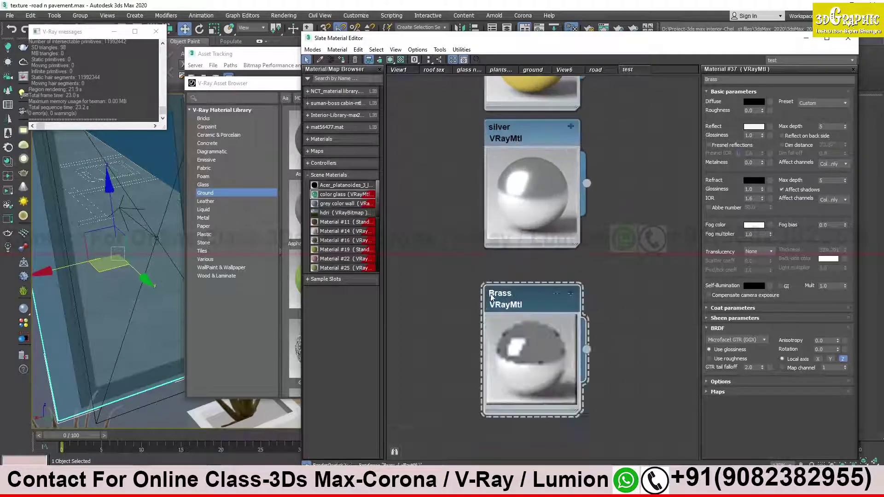
pyautogui.moveTo(536, 300); pyautogui.dragTo(537, 286)
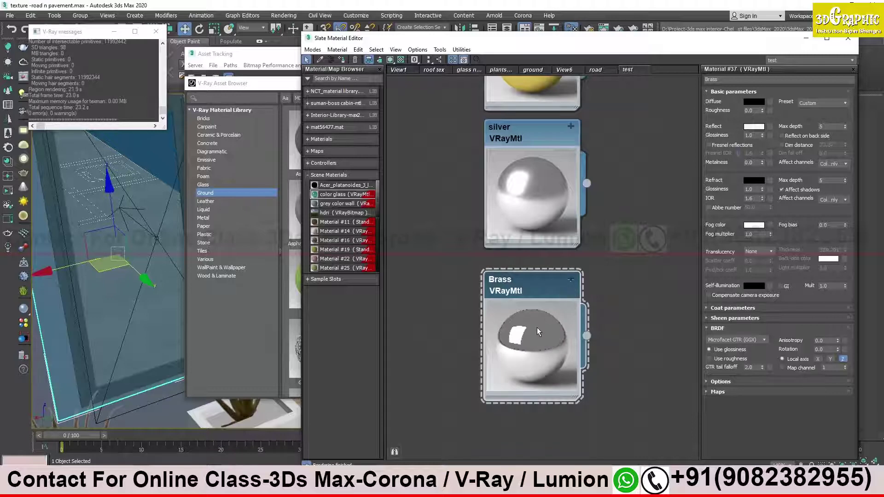
# - Change the Brass reflection colour to copper orange (RGB 205/99/42)
pyautogui.click(754, 127)
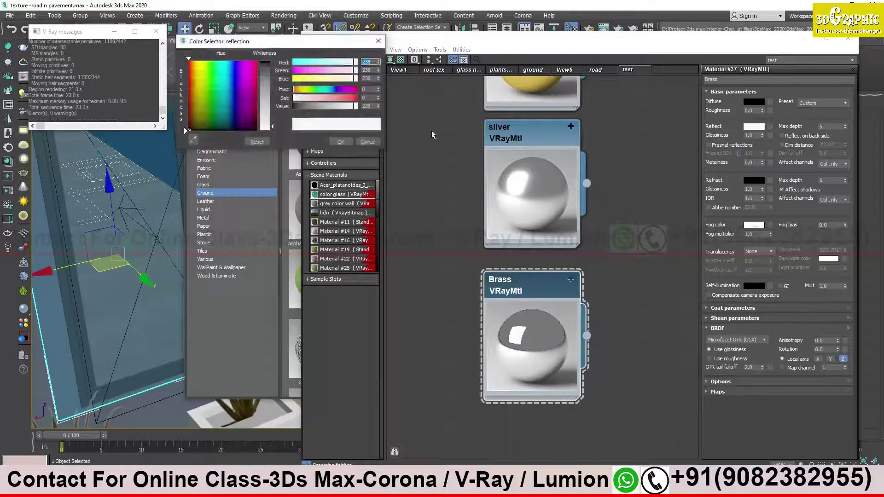
pyautogui.click(194, 78)
pyautogui.moveTo(272, 125); pyautogui.dragTo(270, 74)
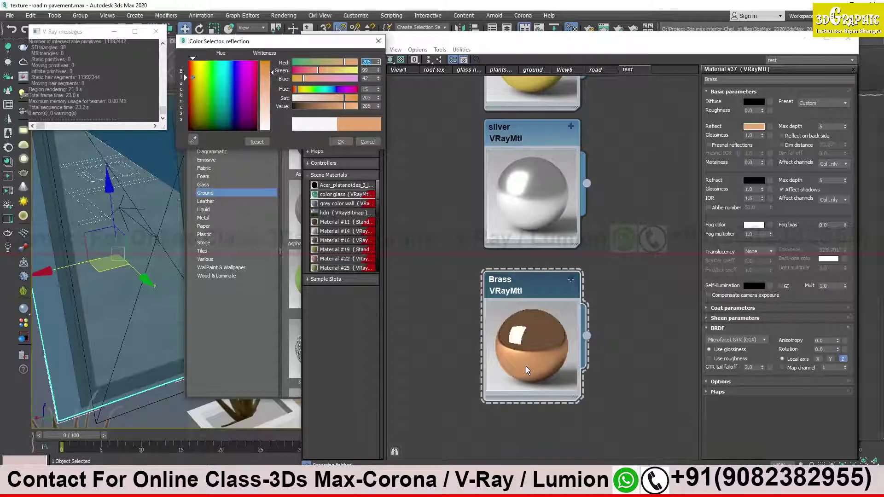
pyautogui.click(341, 142)
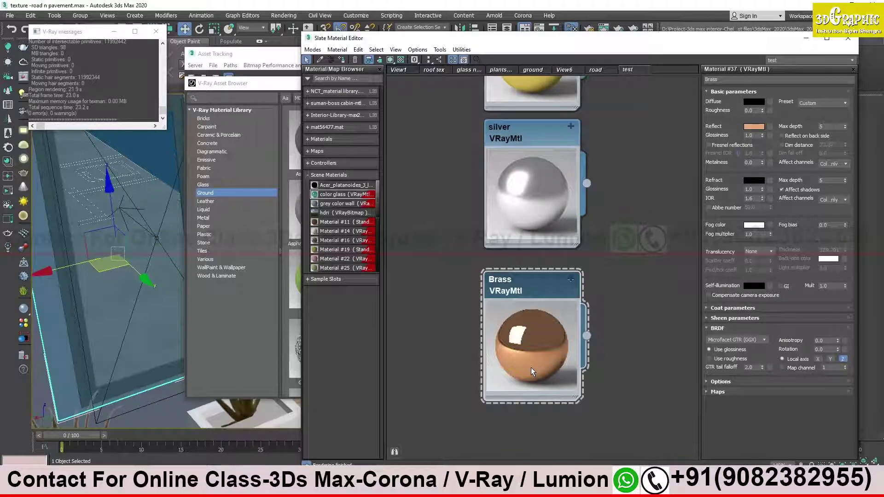
# - Set Brass reflection glossiness to 0.7 and zoom out to frame all three metals
pyautogui.click(742, 135)
pyautogui.write('.7')
pyautogui.press('Return')
pyautogui.scroll(-1, 600, 318)
pyautogui.scroll(-1, 565, 342)
pyautogui.scroll(-1, 565, 342)
pyautogui.moveTo(576, 346); pyautogui.dragTo(573, 321, button='middle')
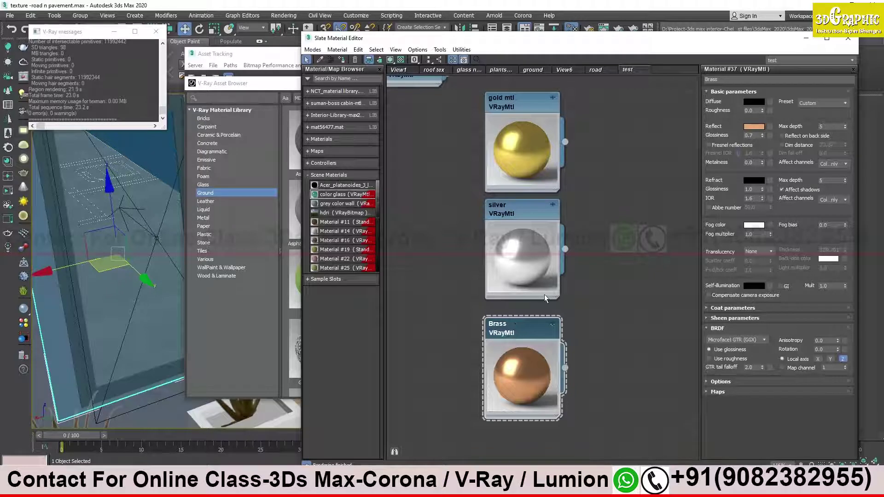
# - Compare the gold, silver and Brass nodes, then minimise the material editor
pyautogui.click(528, 216)
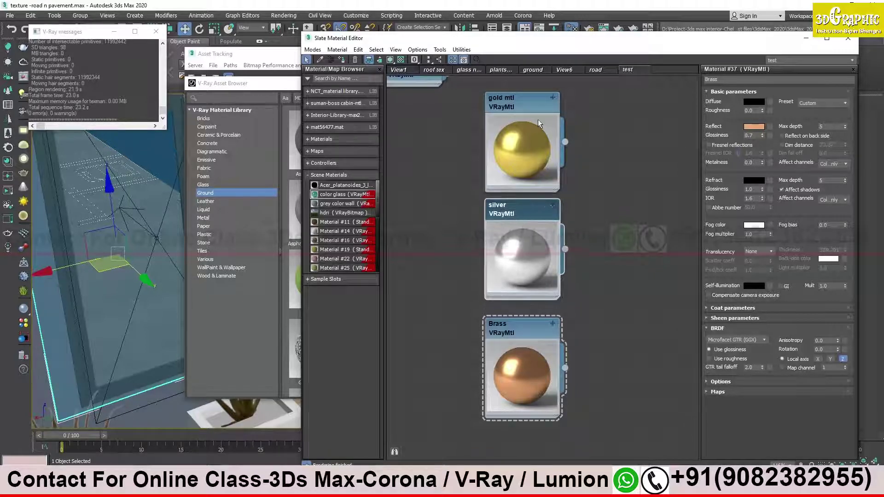
pyautogui.click(524, 104)
pyautogui.click(519, 208)
pyautogui.click(518, 328)
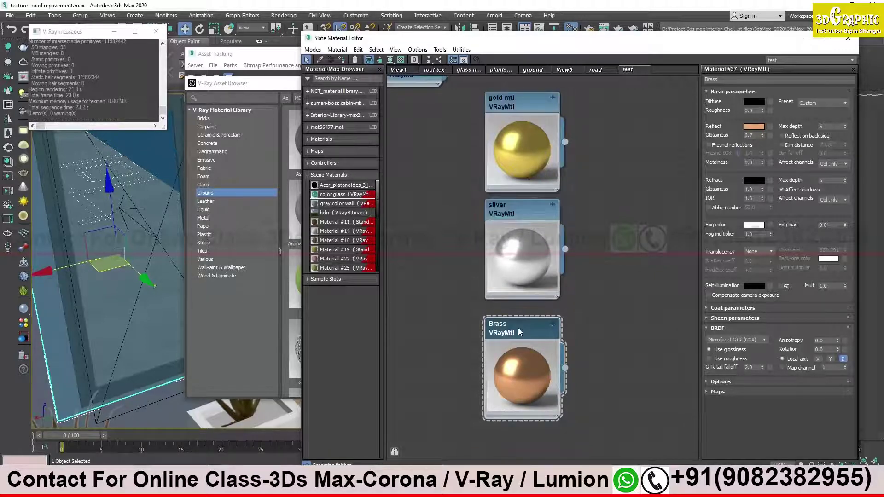
pyautogui.click(536, 204)
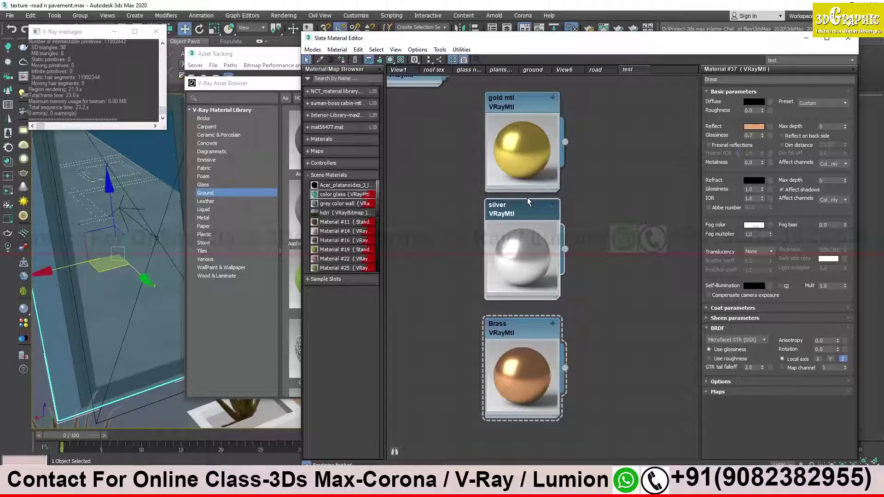
pyautogui.moveTo(530, 333); pyautogui.dragTo(529, 333)
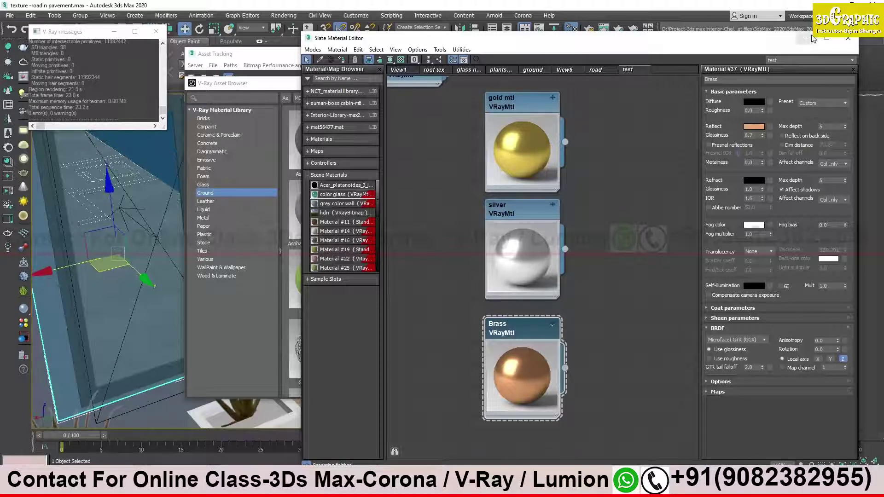
pyautogui.moveTo(800, 44); pyautogui.dragTo(730, 53)
pyautogui.click(735, 46)
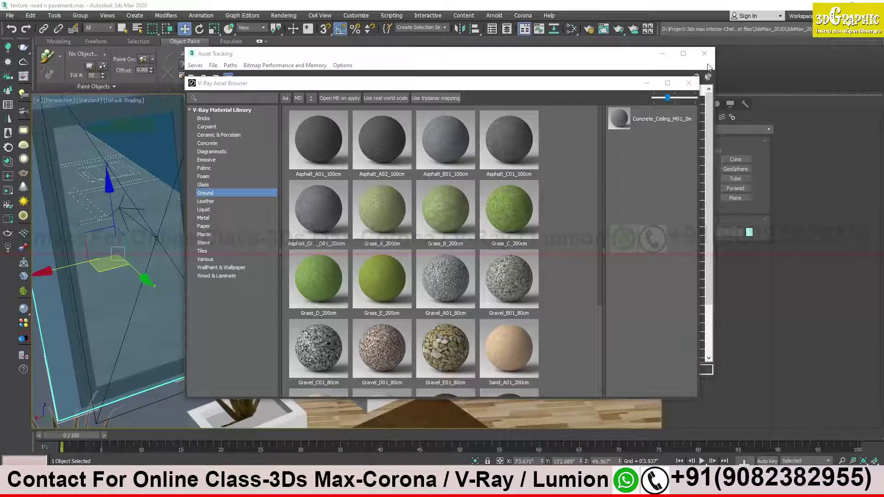
# - Close the V-Ray Asset Browser and minimise the Asset Tracking window
pyautogui.click(689, 83)
pyautogui.click(662, 53)
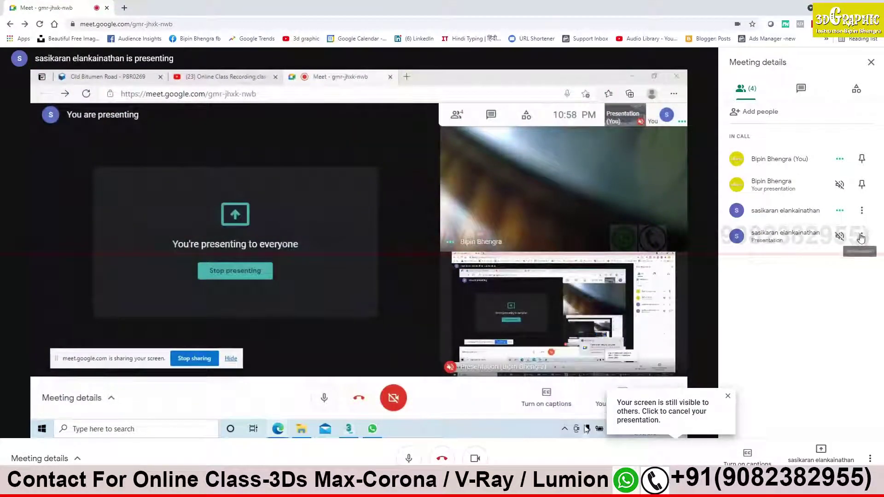
# - Unpin your own presentation, pin the other participant's, and dismiss the screen-visible notice
pyautogui.click(844, 241)
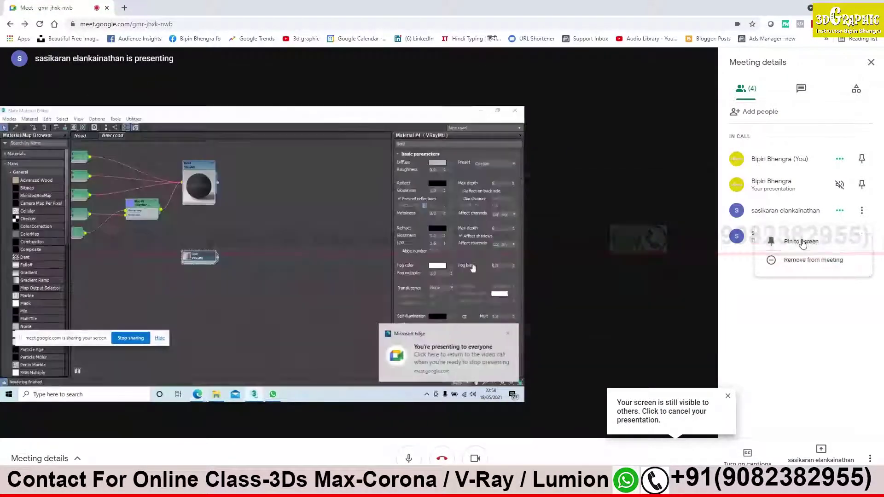
pyautogui.click(803, 242)
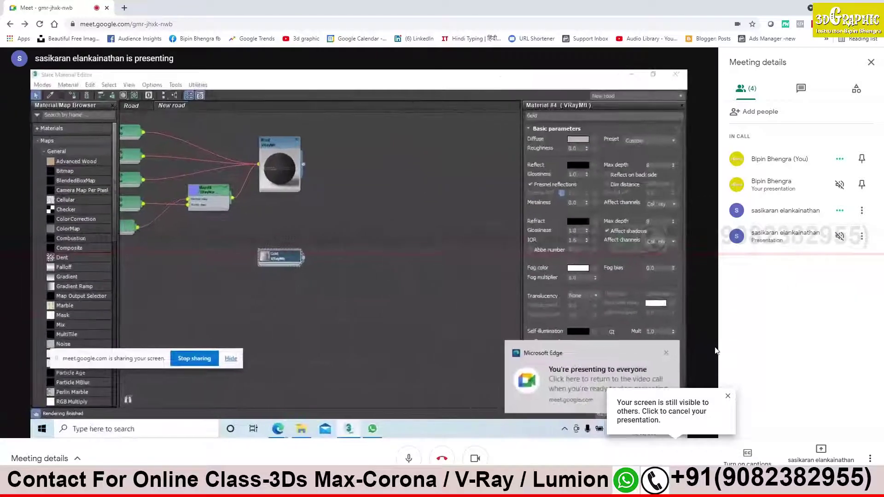
pyautogui.click(728, 396)
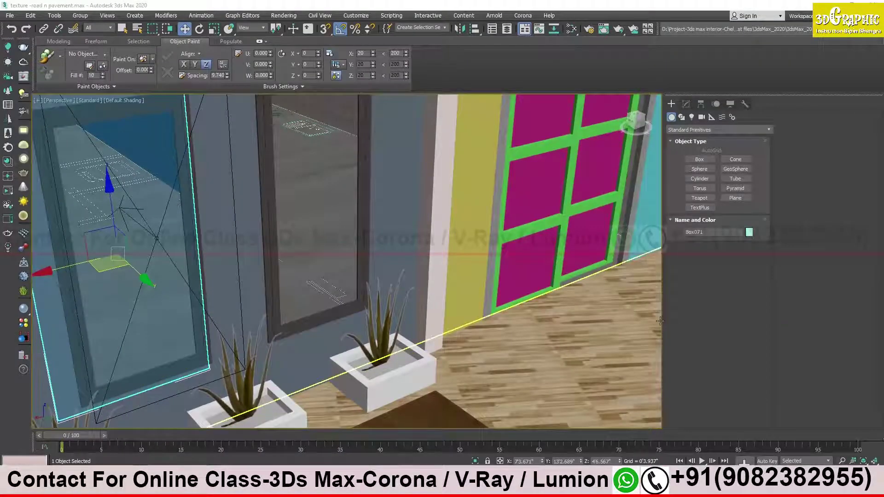
# - Select the wooden floor slab and open the Slate editor framed on the gold, silver and Brass nodes
pyautogui.scroll(-3, 532, 321)
pyautogui.scroll(-5, 458, 316)
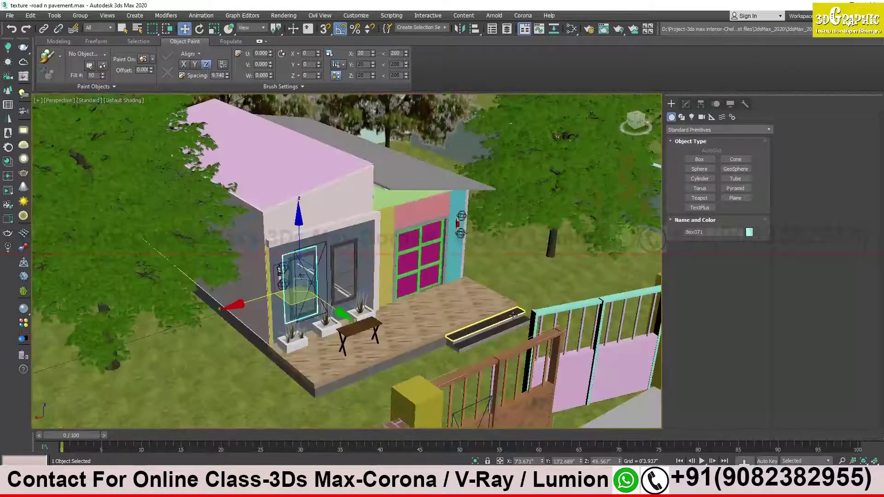
pyautogui.scroll(6, 511, 326)
pyautogui.click(193, 410)
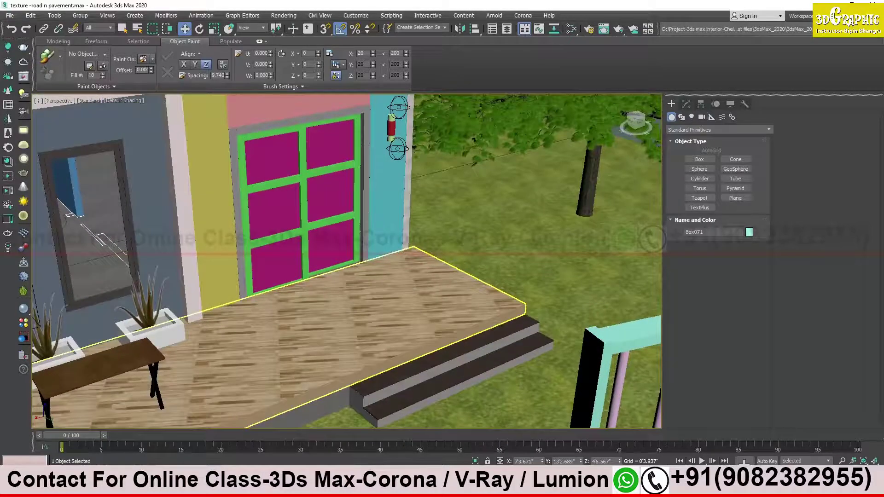
pyautogui.hotkey('shift', 't')
pyautogui.click(711, 51)
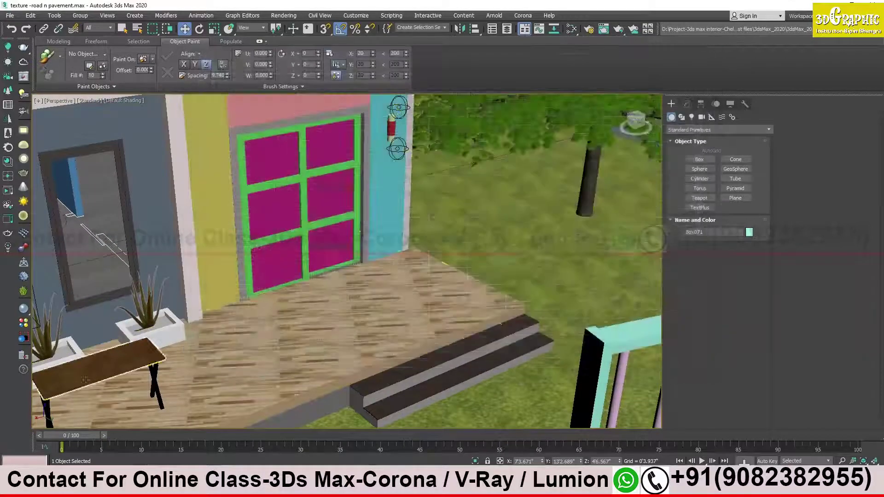
pyautogui.press('m')
pyautogui.moveTo(471, 238)
pyautogui.mouseDown(button='middle')
pyautogui.moveTo(471, 287)
pyautogui.moveTo(519, 257)
pyautogui.mouseUp(button='middle')
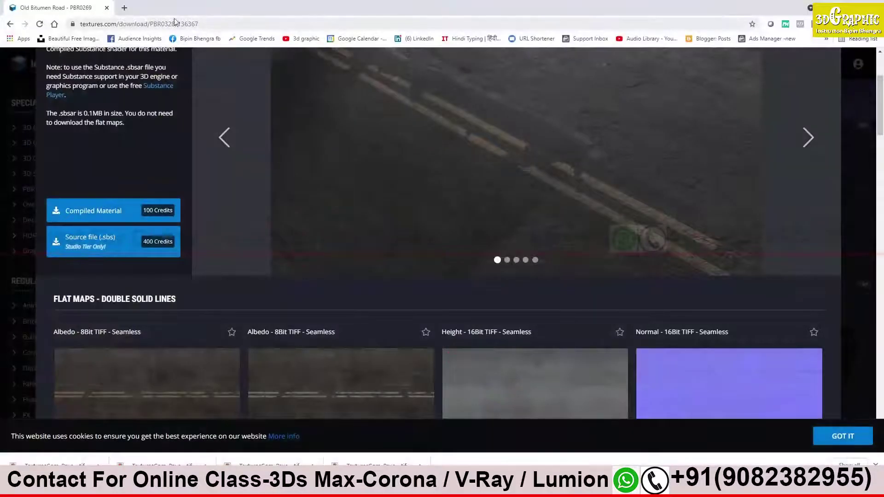
# - Search Google in a new tab for 'gold material 3ds max' and show image results
pyautogui.click(125, 10)
pyautogui.click(168, 24)
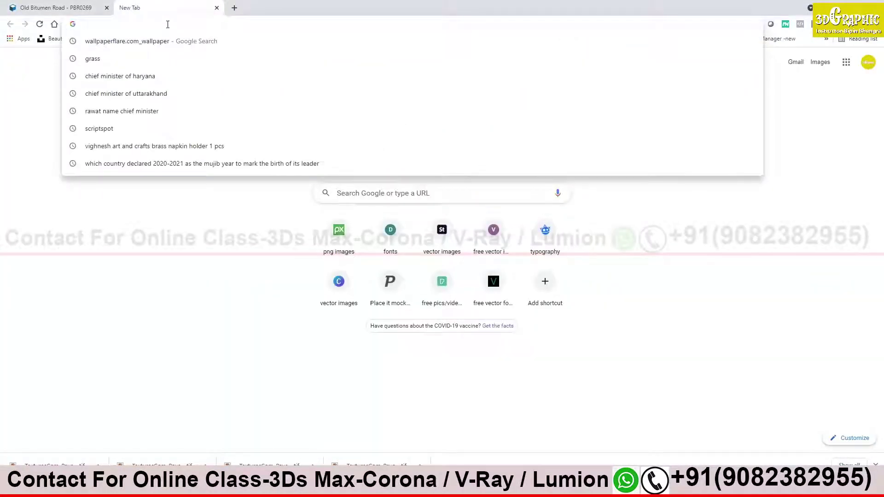
pyautogui.write('gold')
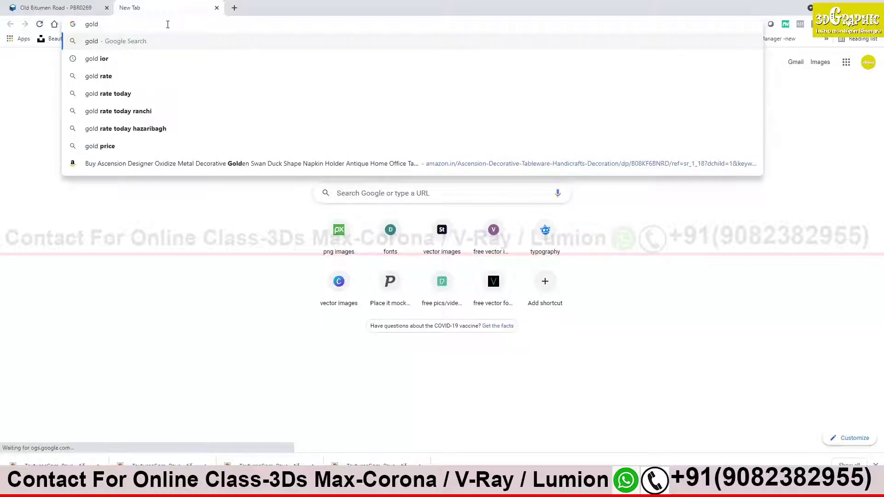
pyautogui.write(' material 3ds max')
pyautogui.press('Return')
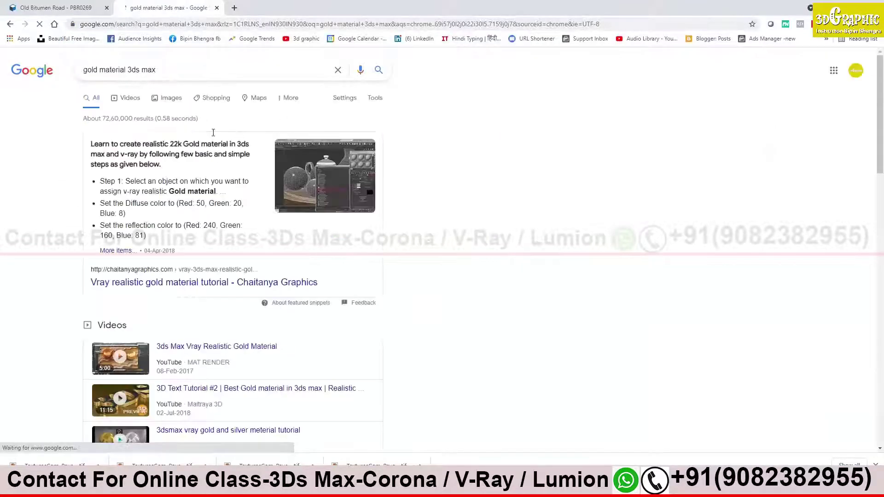
pyautogui.click(171, 98)
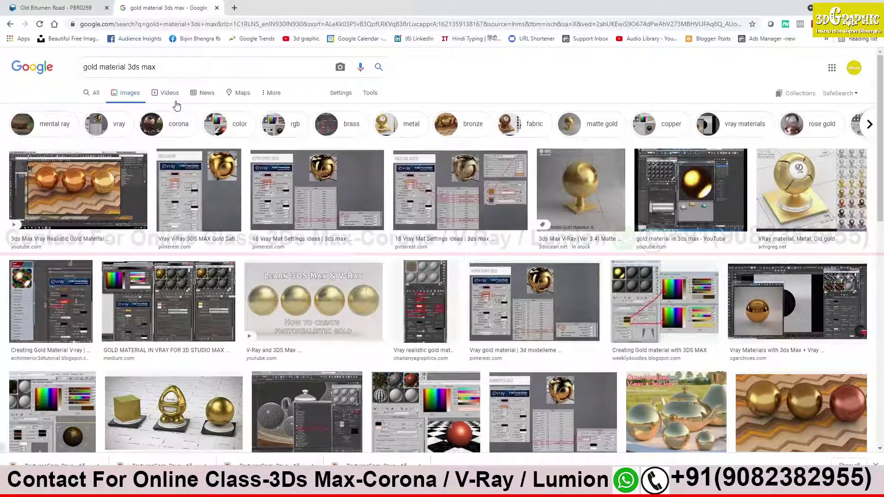
# - Scroll through the image results and preview the 3D Textures Gold image
pyautogui.scroll(-4, 568, 275)
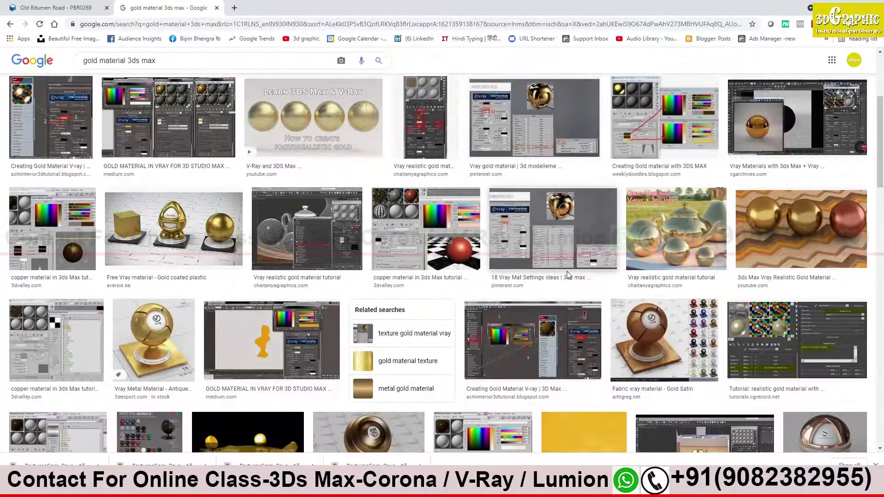
pyautogui.scroll(-5, 568, 275)
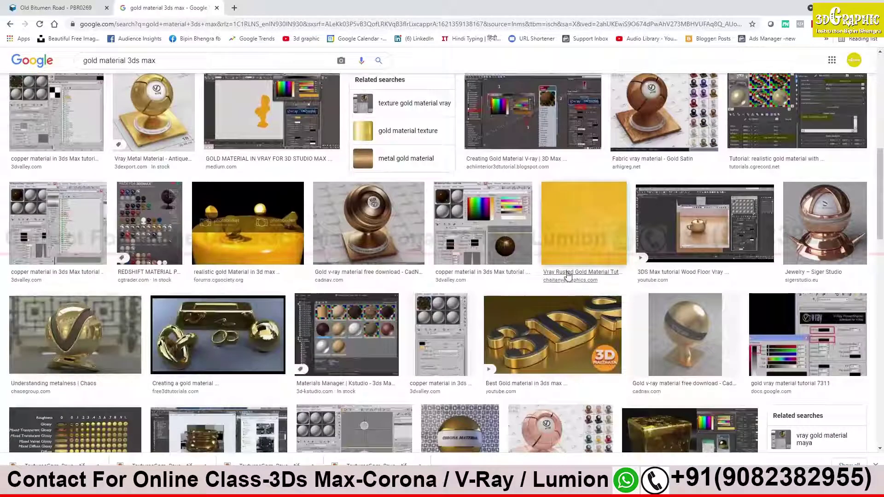
pyautogui.scroll(-1, 569, 275)
pyautogui.scroll(-3, 569, 275)
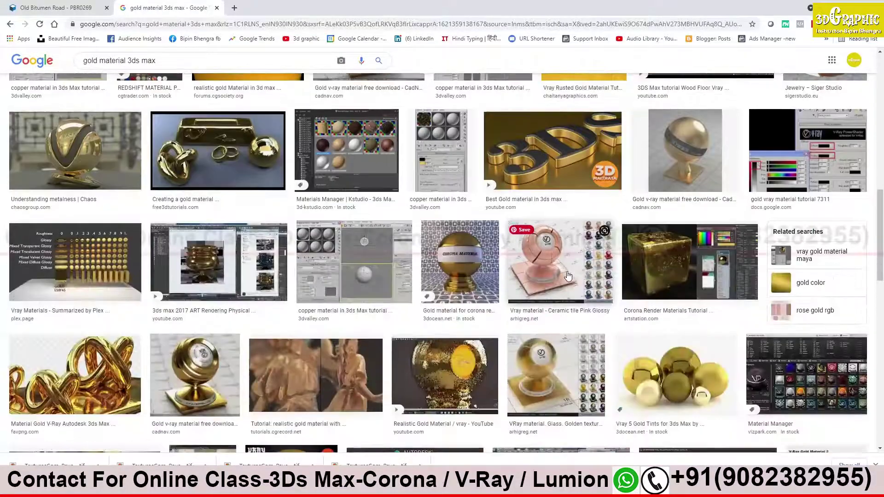
pyautogui.scroll(-4, 569, 275)
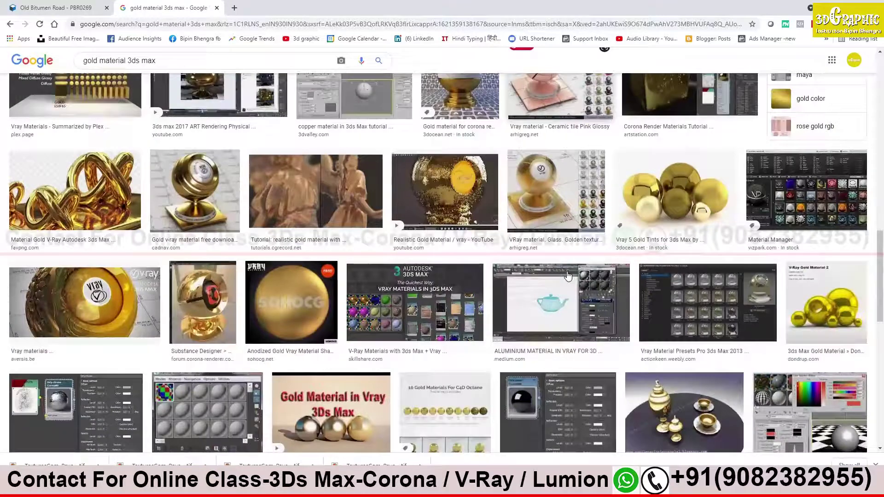
pyautogui.scroll(-6, 569, 276)
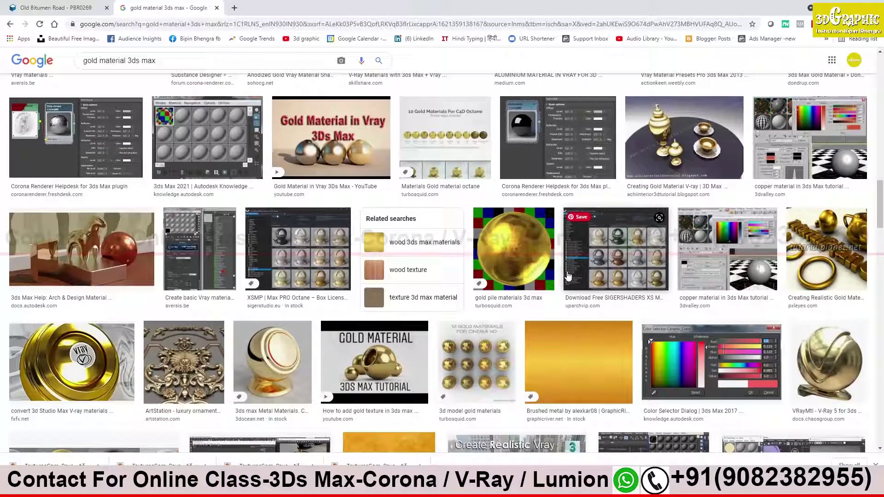
pyautogui.scroll(-1, 568, 275)
pyautogui.scroll(-4, 568, 275)
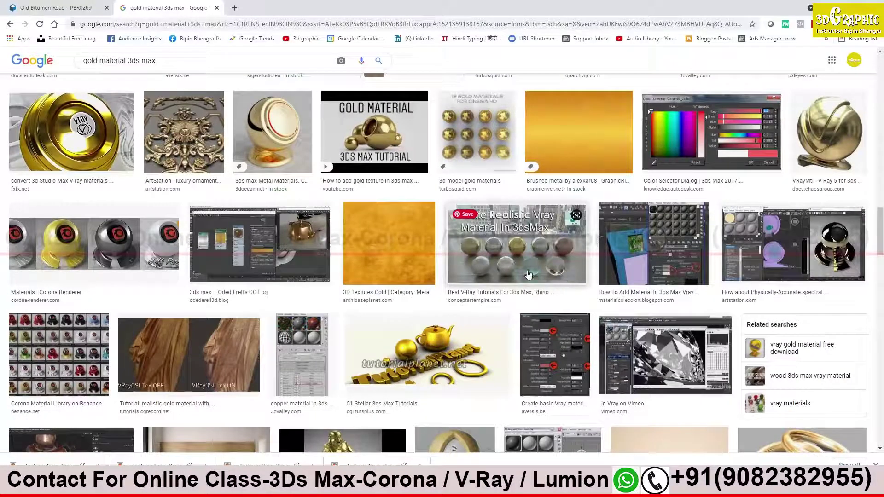
pyautogui.click(404, 251)
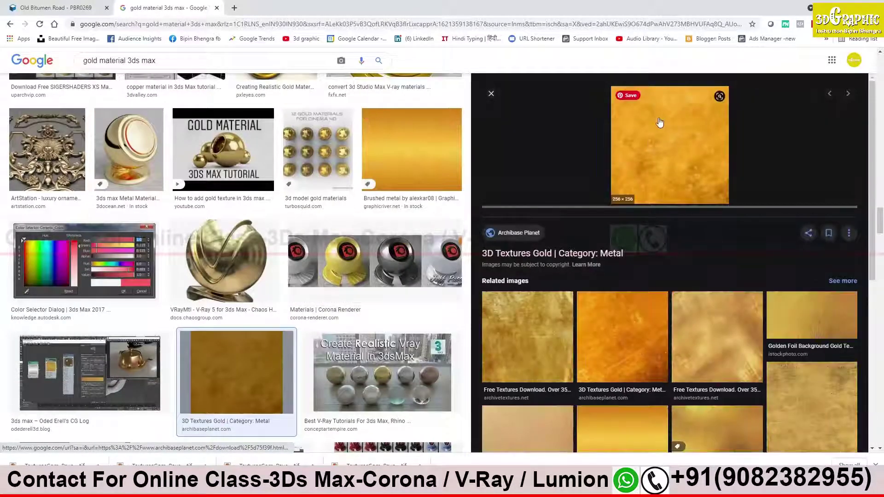
pyautogui.moveTo(669, 145)
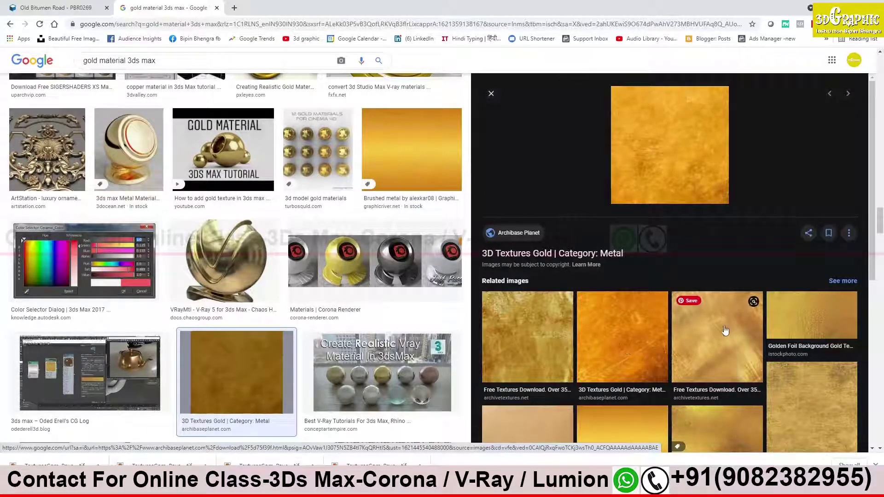
# - Browse the related gold textures in the preview panel, then bring up the road texture folder
pyautogui.moveTo(717, 337)
pyautogui.scroll(-1, 712, 337)
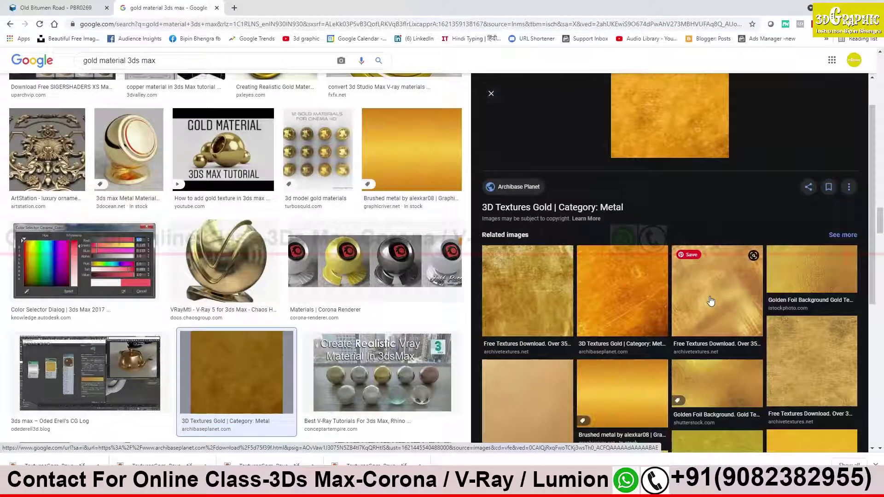
pyautogui.scroll(-2, 710, 302)
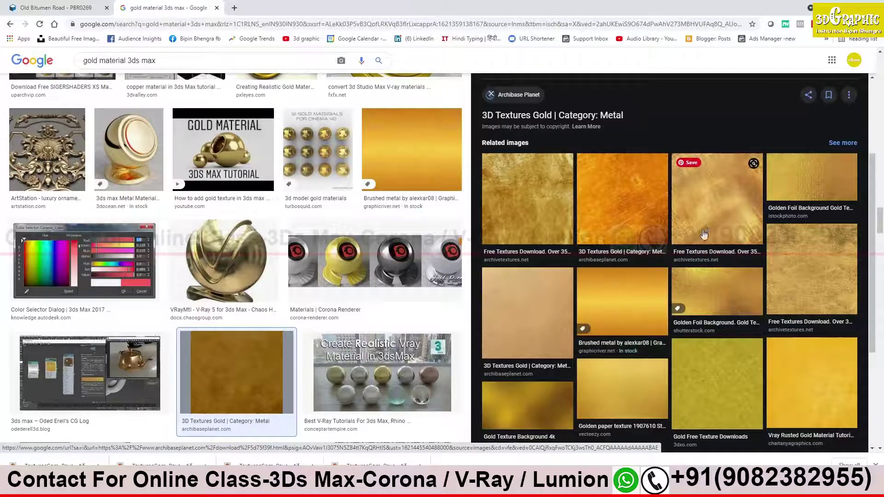
pyautogui.scroll(3, 712, 198)
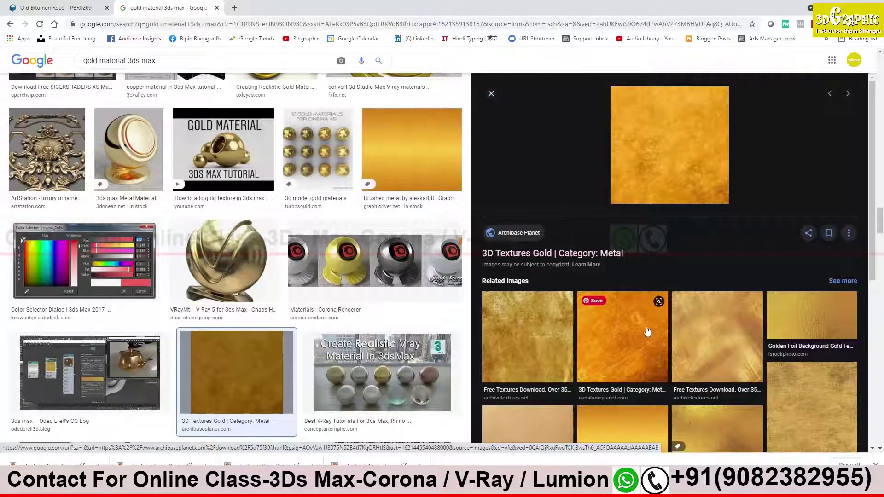
pyautogui.scroll(-3, 676, 339)
pyautogui.scroll(-3, 620, 318)
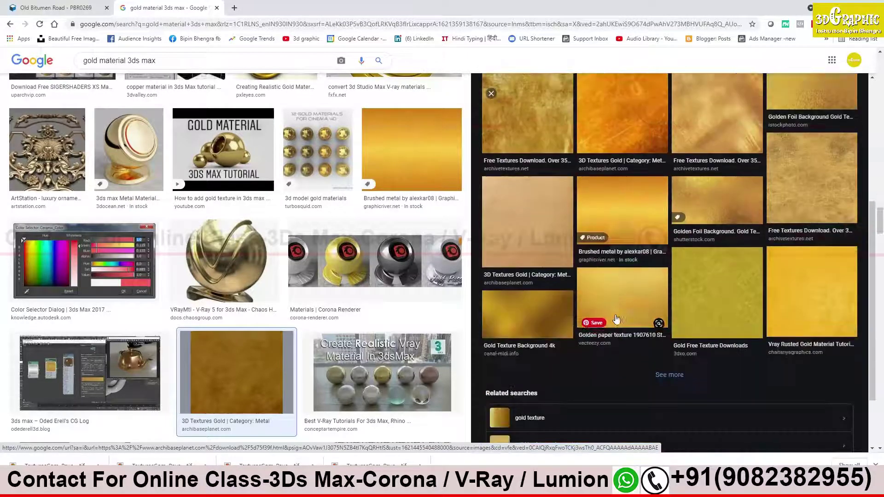
pyautogui.moveTo(527, 314)
pyautogui.scroll(-2, 745, 322)
pyautogui.scroll(2, 659, 317)
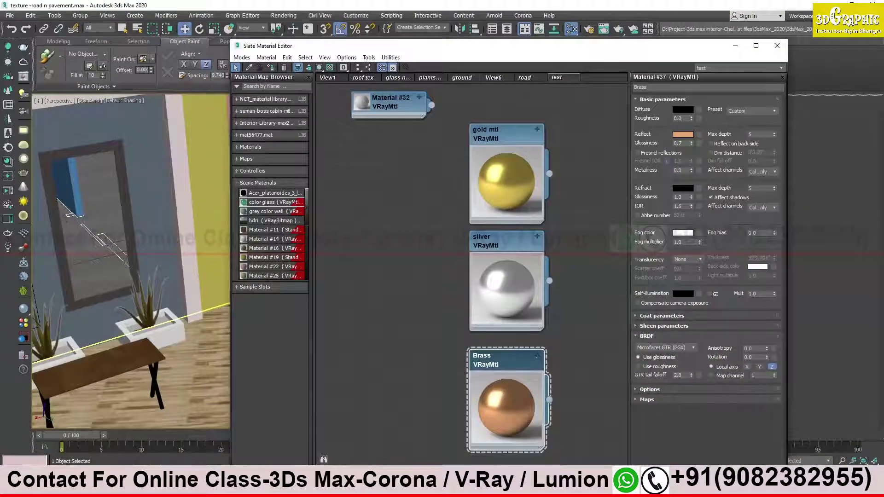
pyautogui.moveTo(352, 440)
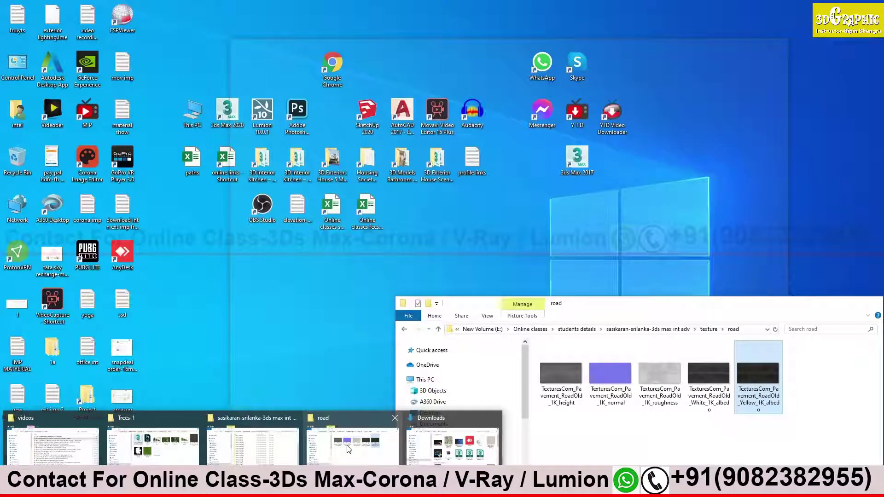
pyautogui.click(359, 451)
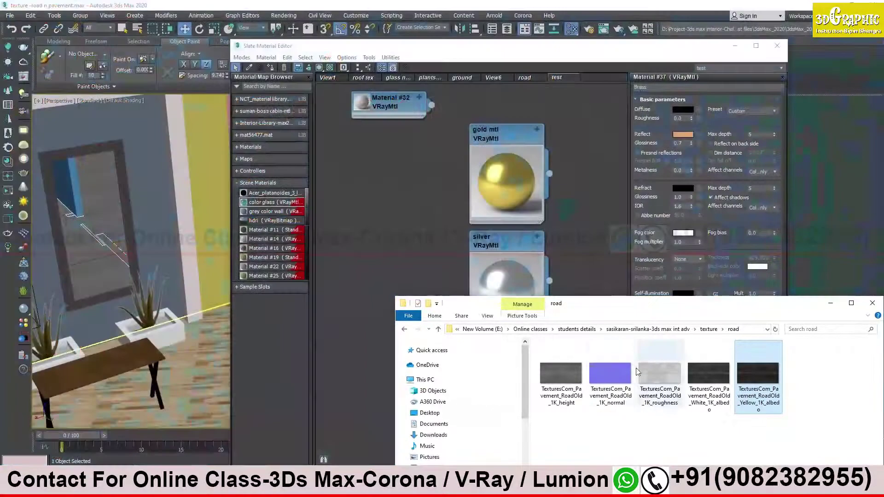
# - Switch to the Trees-1 folder window and navigate up to This PC
pyautogui.click(629, 330)
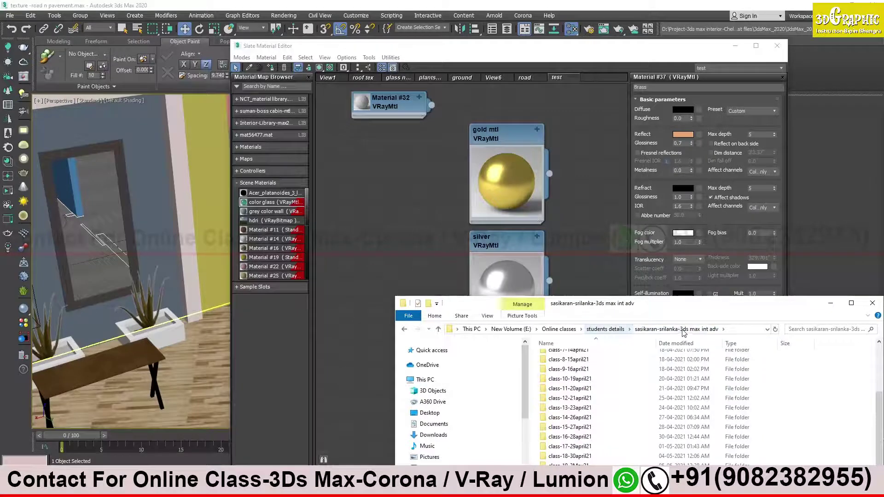
pyautogui.moveTo(738, 307); pyautogui.dragTo(615, 260)
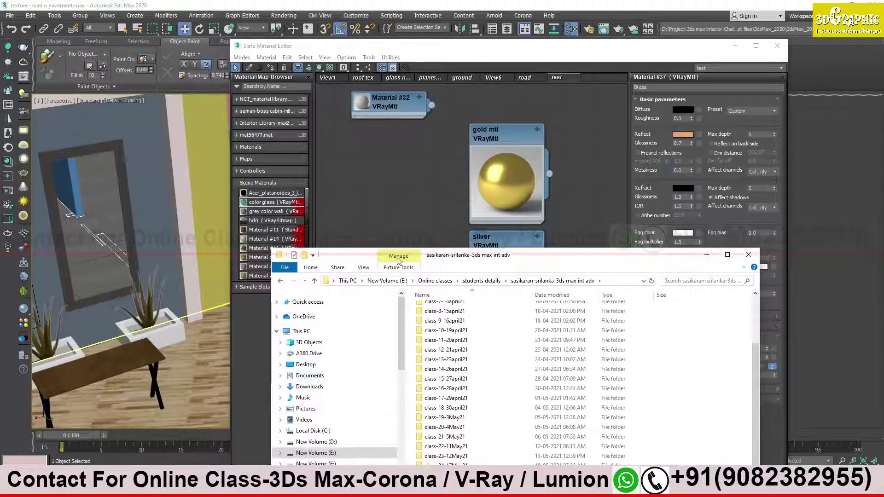
pyautogui.click(251, 487)
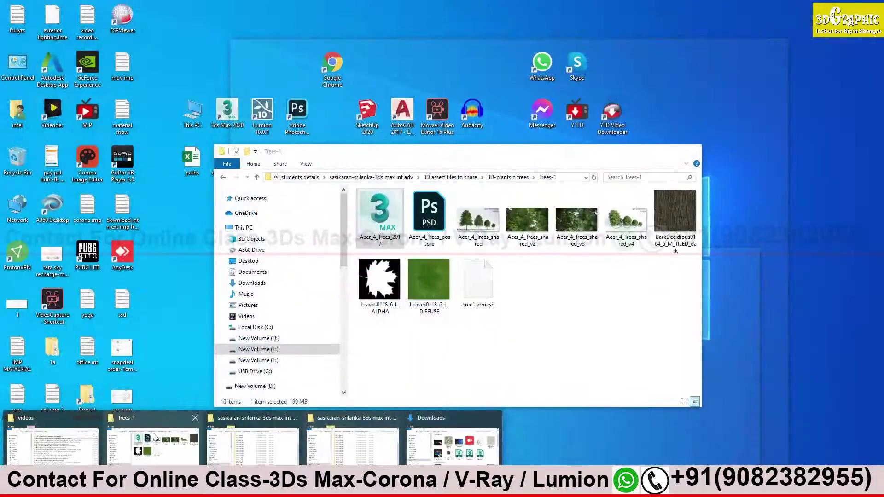
pyautogui.click(157, 437)
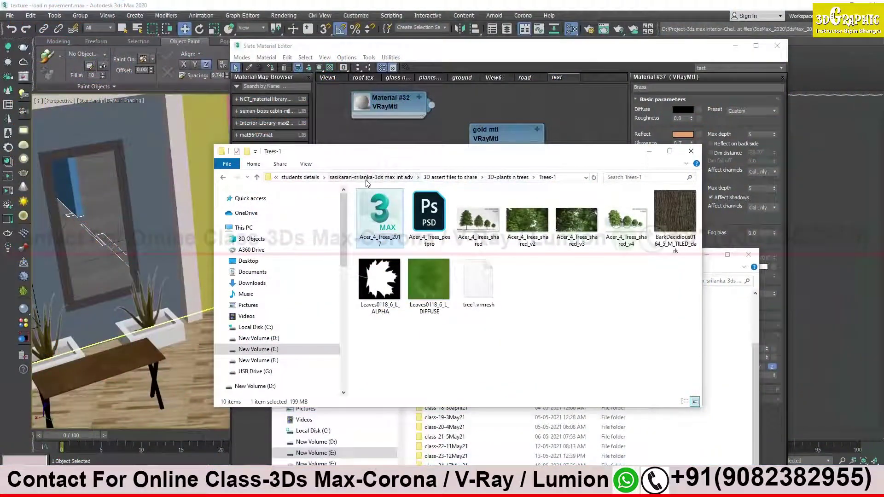
pyautogui.click(301, 179)
pyautogui.click(297, 178)
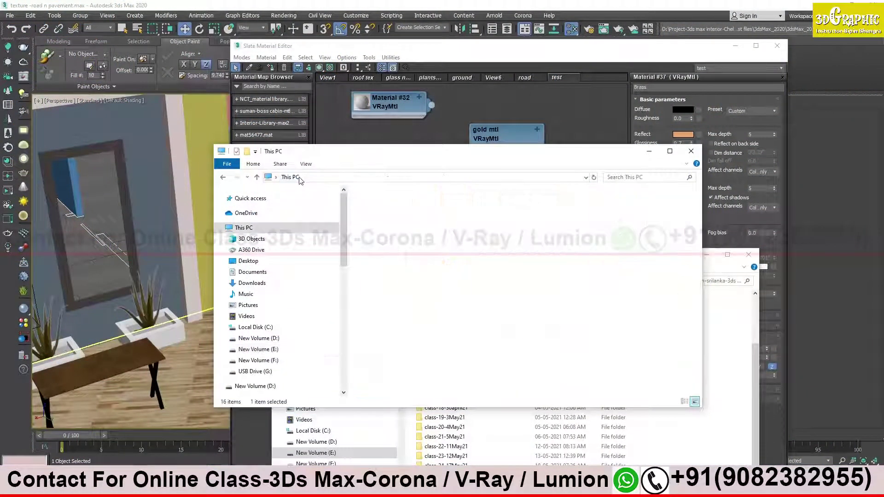
# - Open D: > 3ds max > Materials n tex > bump maps > metal scratches and view its first image
pyautogui.doubleClick(423, 363)
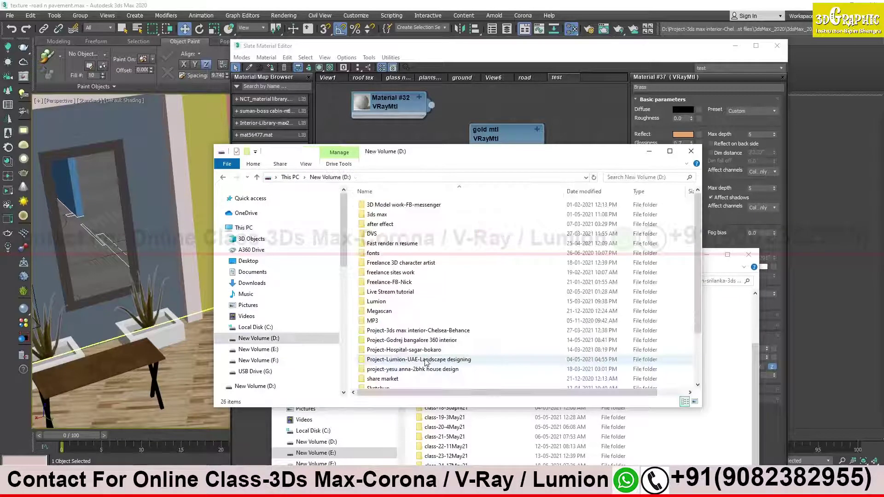
pyautogui.doubleClick(384, 215)
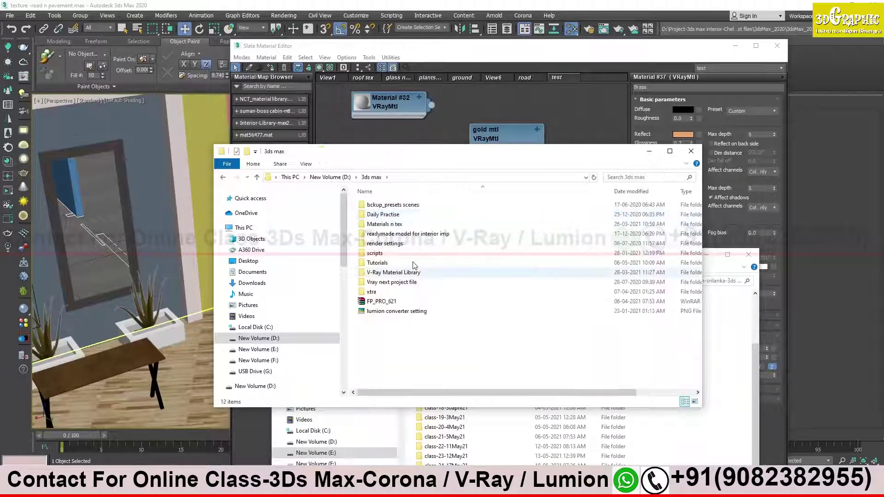
pyautogui.doubleClick(386, 225)
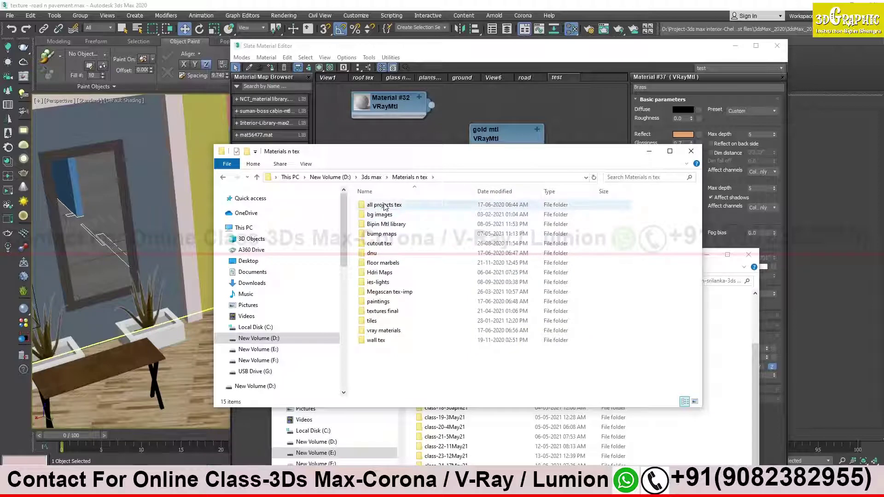
pyautogui.doubleClick(385, 234)
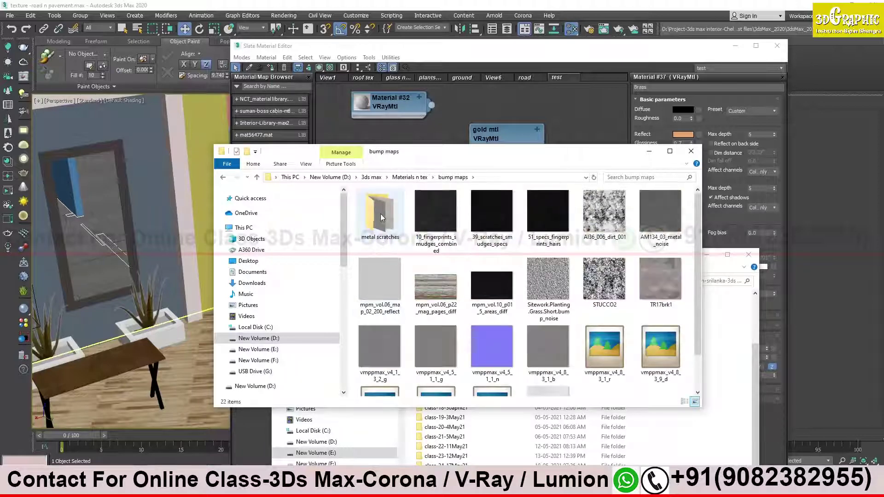
pyautogui.click(380, 212)
pyautogui.doubleClick(379, 212)
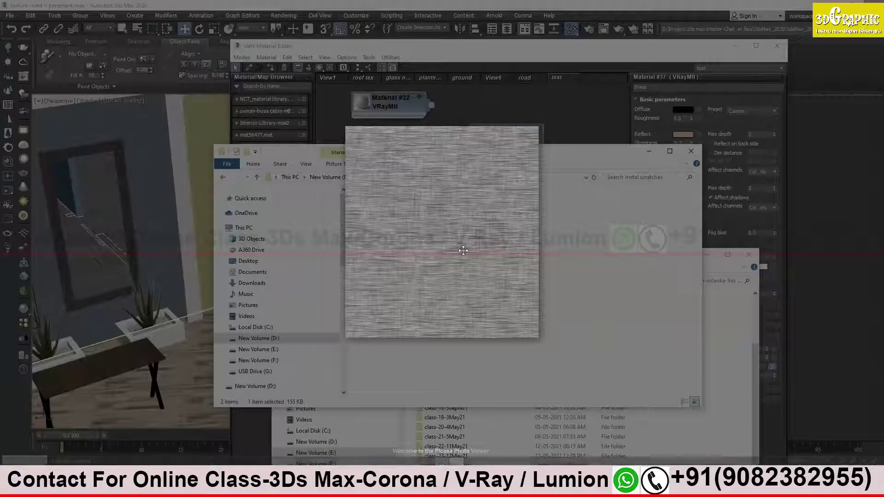
# - Compare both metal scratch images in Picasa Photo Viewer, then close the viewer
pyautogui.press('Right')
pyautogui.press('Right')
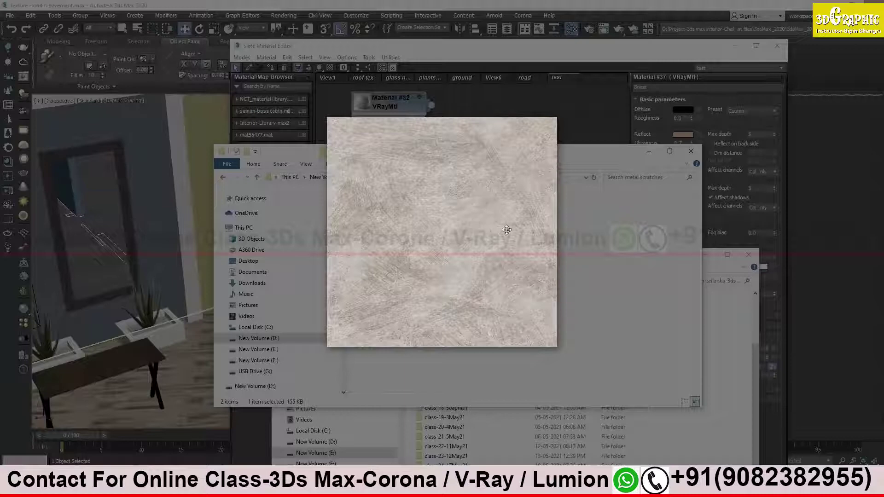
pyautogui.press('Right')
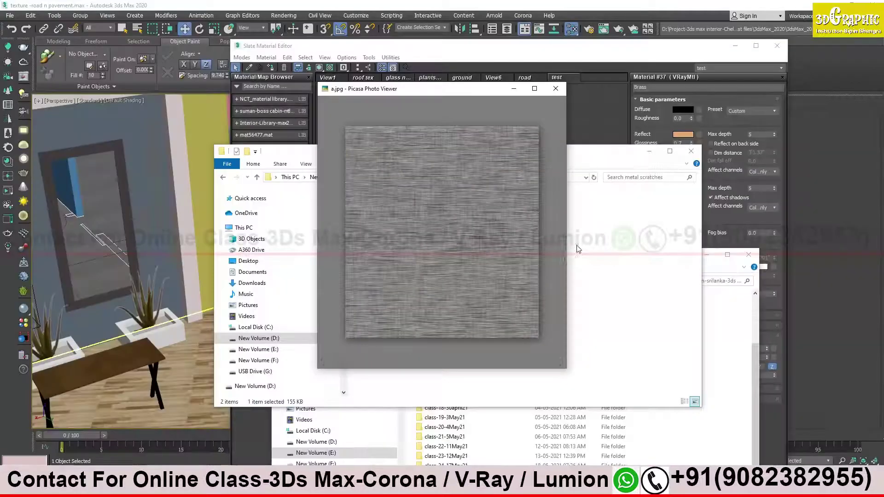
pyautogui.doubleClick(530, 243)
pyautogui.click(562, 93)
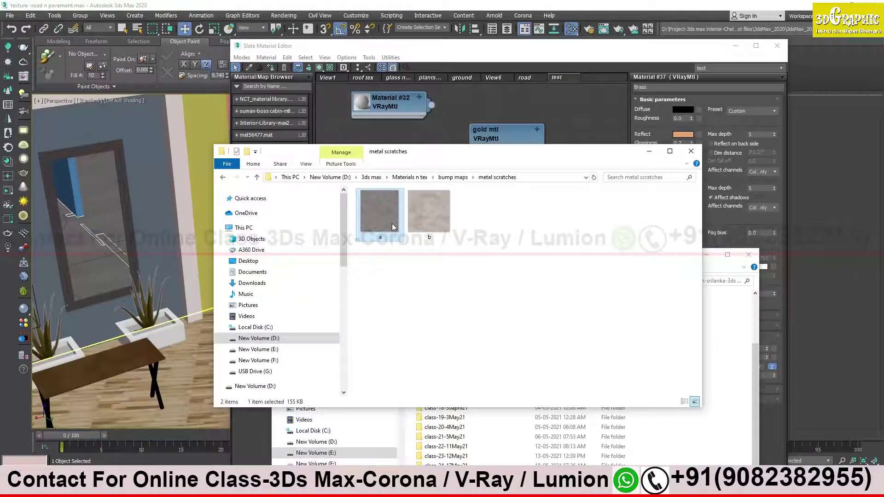
# - Paste scratch image a into the project's texture folder
pyautogui.click(649, 151)
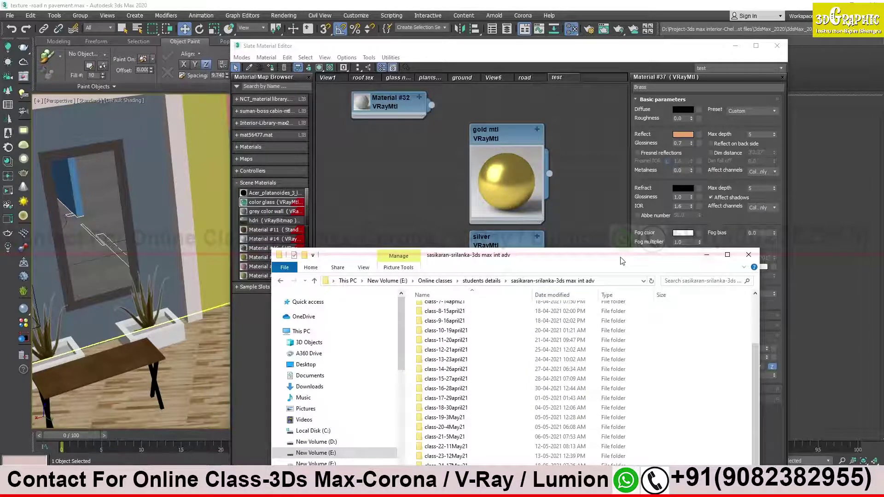
pyautogui.moveTo(615, 257); pyautogui.dragTo(585, 128)
pyautogui.scroll(-1, 454, 299)
pyautogui.click(418, 337)
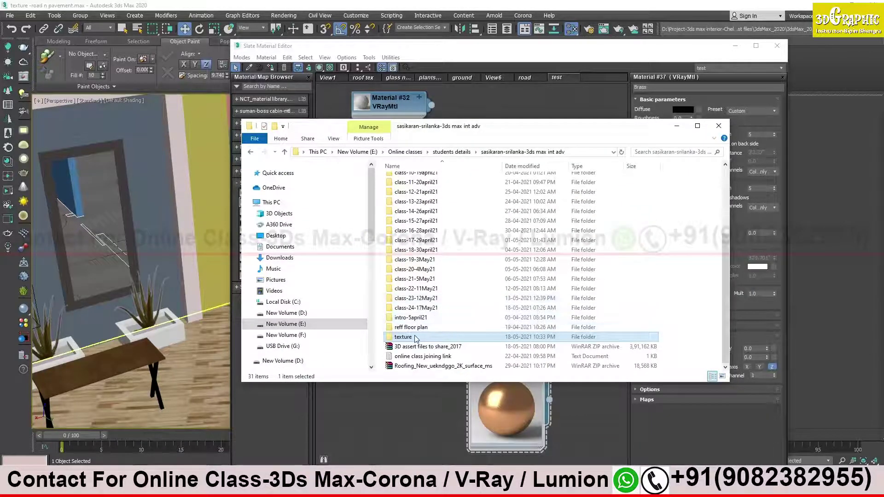
pyautogui.doubleClick(418, 337)
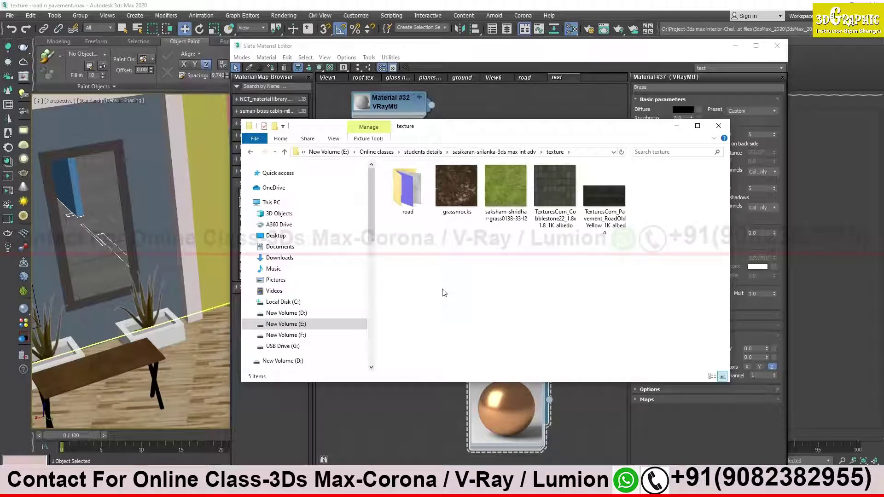
pyautogui.hotkey('ctrl', 'v')
# - Bring the Slate editor forward and position the new Map #151 Bitmap node
pyautogui.moveTo(555, 133)
pyautogui.mouseDown()
pyautogui.moveTo(790, 275)
pyautogui.moveTo(789, 225)
pyautogui.mouseUp()
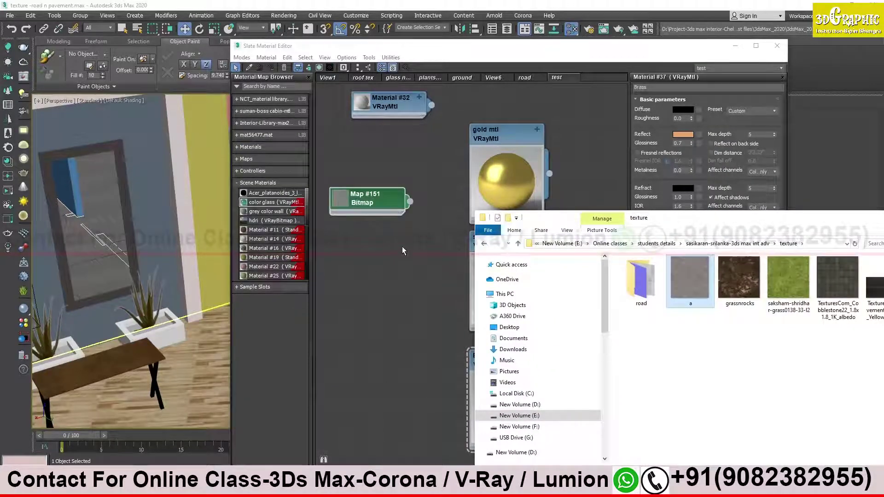
pyautogui.click(402, 247)
pyautogui.moveTo(380, 201); pyautogui.dragTo(395, 188)
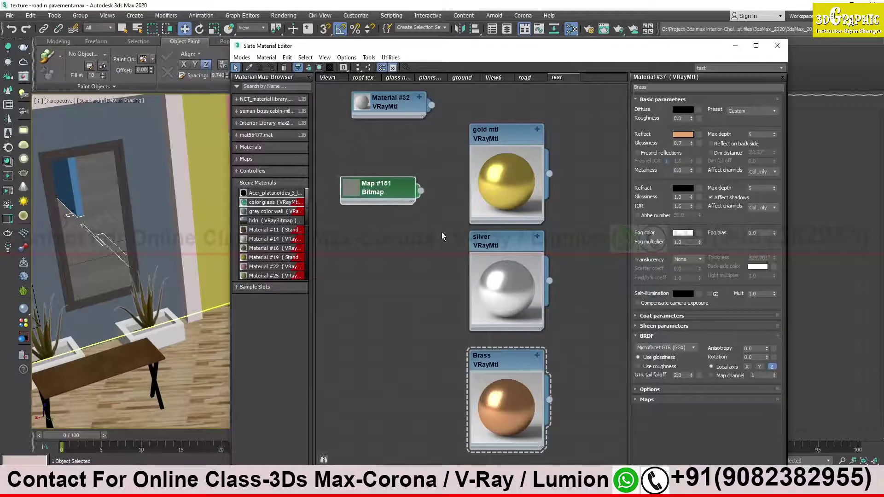
# - Arrange the nodes and expand Map #151 to show its scratch texture
pyautogui.moveTo(409, 215); pyautogui.dragTo(413, 247, button='middle')
pyautogui.moveTo(496, 170); pyautogui.dragTo(506, 169)
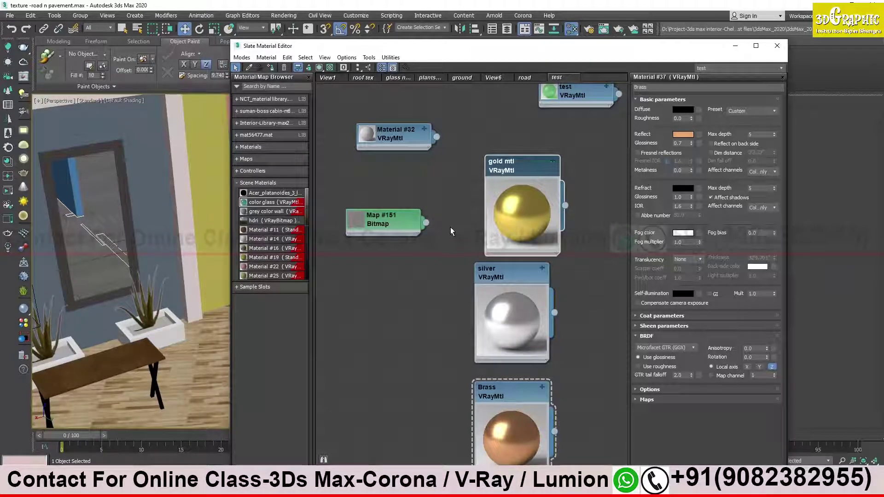
pyautogui.doubleClick(352, 223)
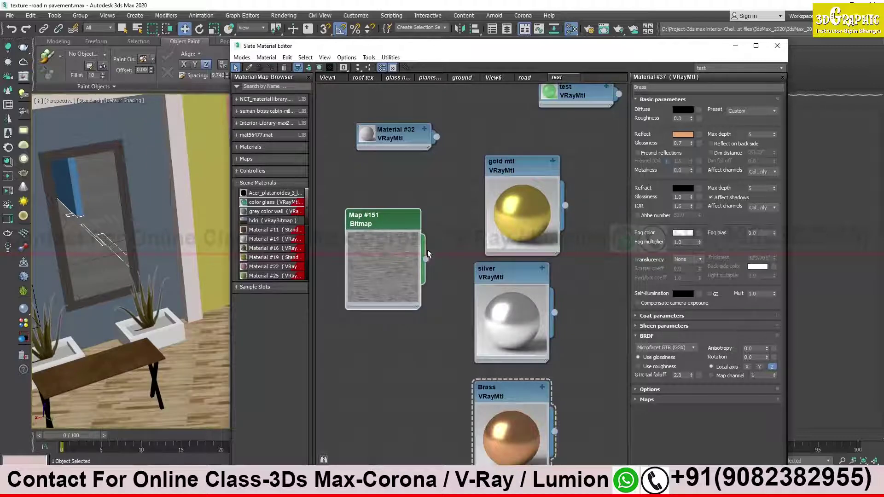
pyautogui.moveTo(428, 260); pyautogui.dragTo(401, 261, button='middle')
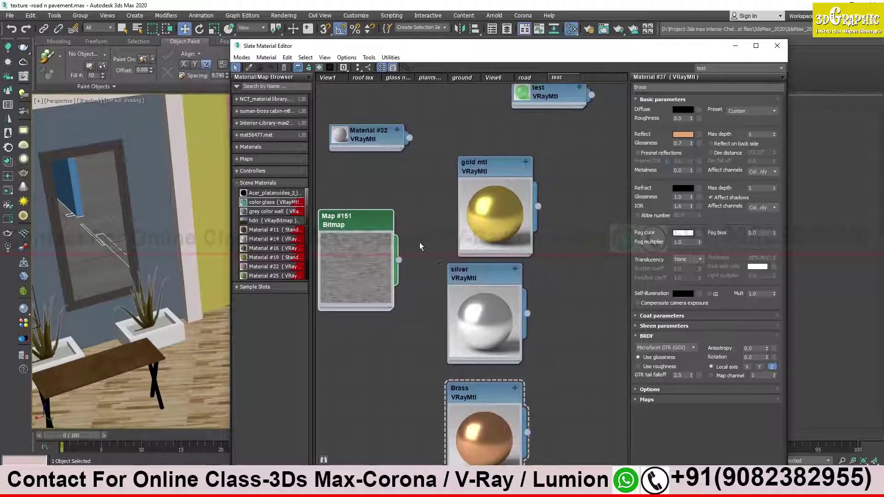
# - Open an enlarged gold mtl preview window over the viewport
pyautogui.rightClick(496, 196)
pyautogui.click(540, 243)
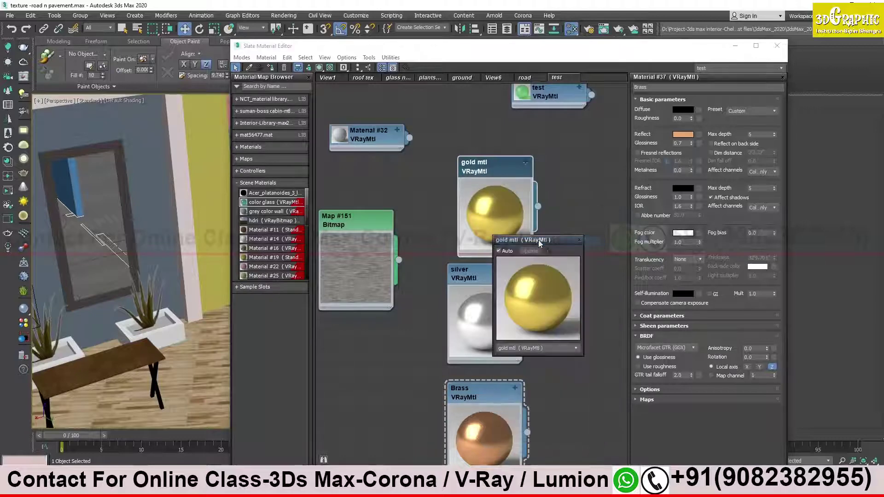
pyautogui.moveTo(554, 240); pyautogui.dragTo(170, 49)
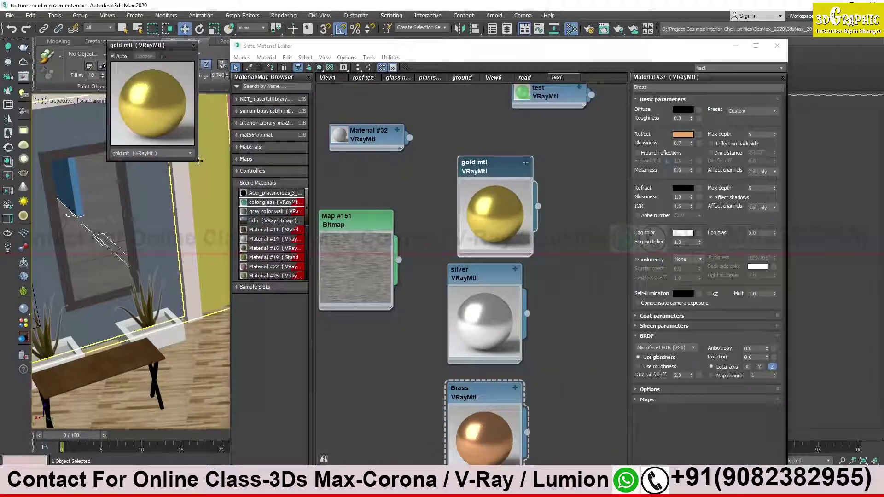
pyautogui.moveTo(199, 161); pyautogui.dragTo(370, 334)
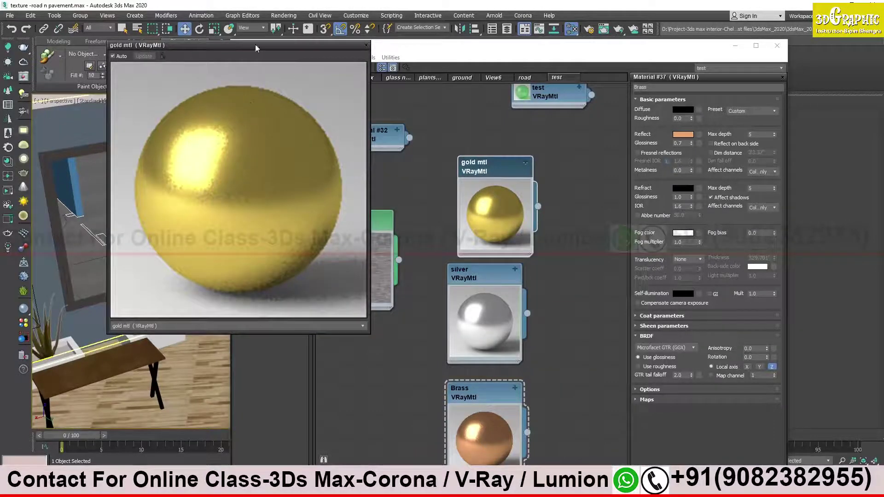
pyautogui.moveTo(174, 48); pyautogui.dragTo(62, 37)
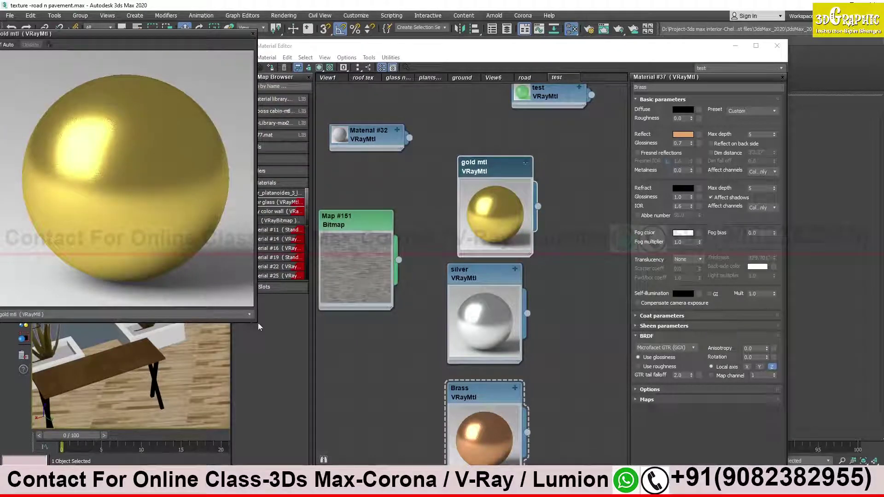
pyautogui.moveTo(256, 322); pyautogui.dragTo(227, 295)
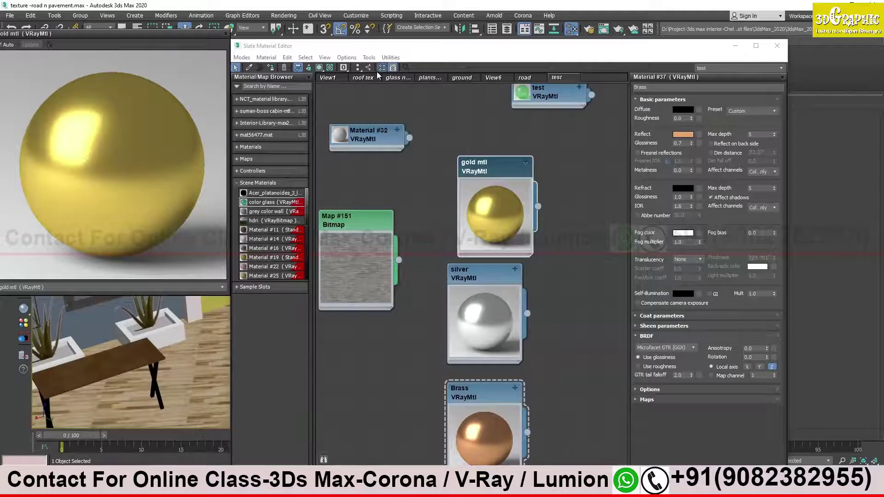
pyautogui.moveTo(353, 48)
pyautogui.mouseDown()
pyautogui.moveTo(400, 43)
pyautogui.moveTo(373, 36)
pyautogui.mouseUp()
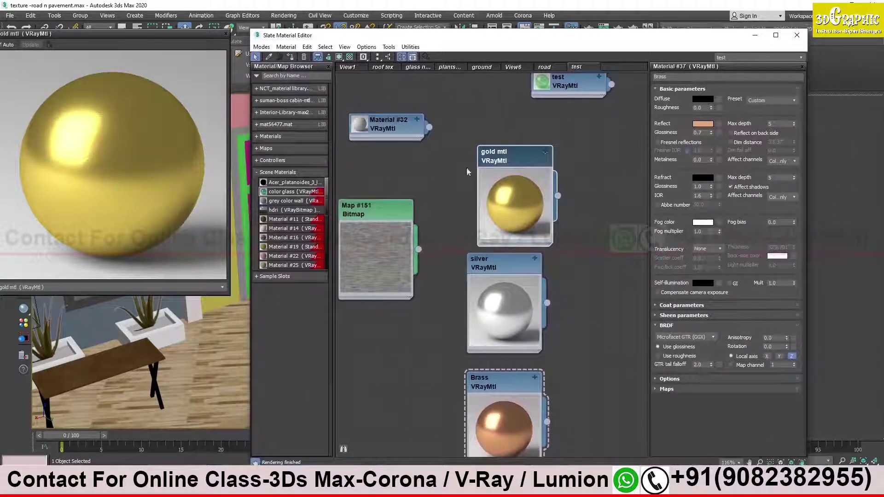
# - Rearrange the nodes, expose gold mtl's map inputs, and wire Map #151 into its reflection glossiness slot
pyautogui.click(381, 249)
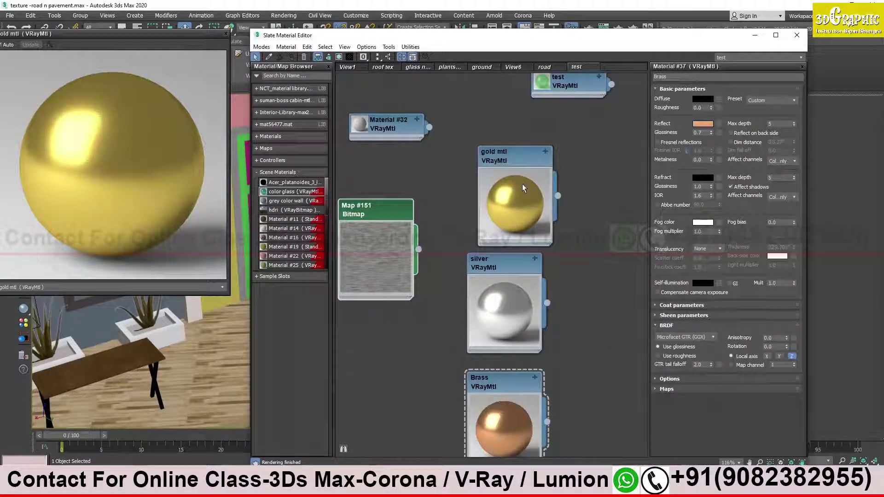
pyautogui.click(518, 154)
pyautogui.moveTo(506, 268)
pyautogui.mouseDown()
pyautogui.moveTo(485, 326)
pyautogui.moveTo(524, 266)
pyautogui.moveTo(430, 395)
pyautogui.mouseUp()
pyautogui.moveTo(521, 201); pyautogui.dragTo(521, 233)
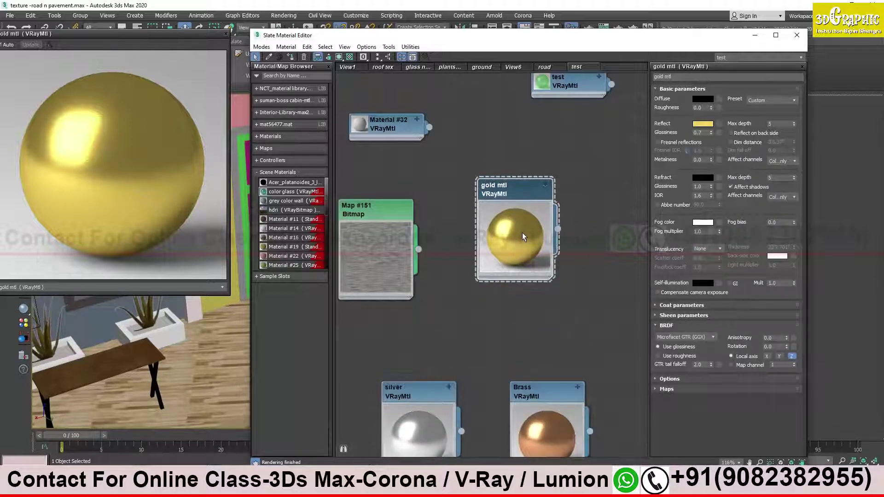
pyautogui.moveTo(518, 201)
pyautogui.mouseDown()
pyautogui.moveTo(522, 237)
pyautogui.moveTo(548, 210)
pyautogui.mouseUp()
pyautogui.doubleClick(512, 256)
pyautogui.click(545, 227)
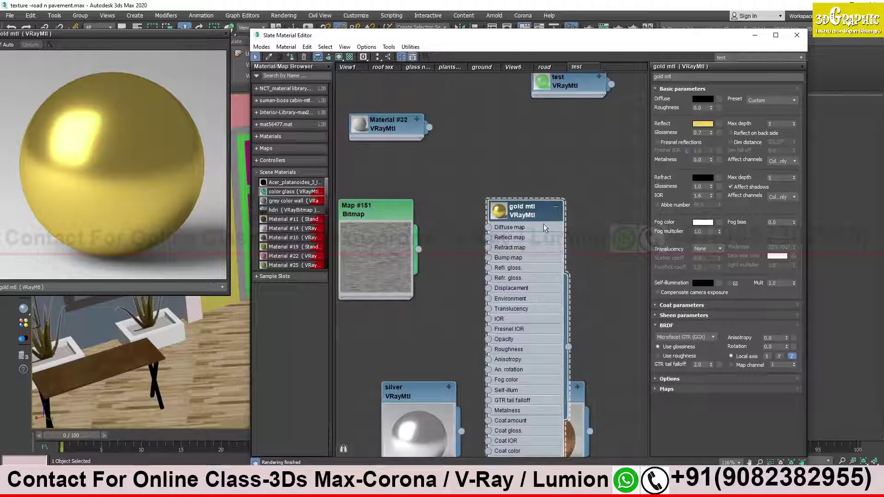
pyautogui.moveTo(418, 248); pyautogui.dragTo(488, 258)
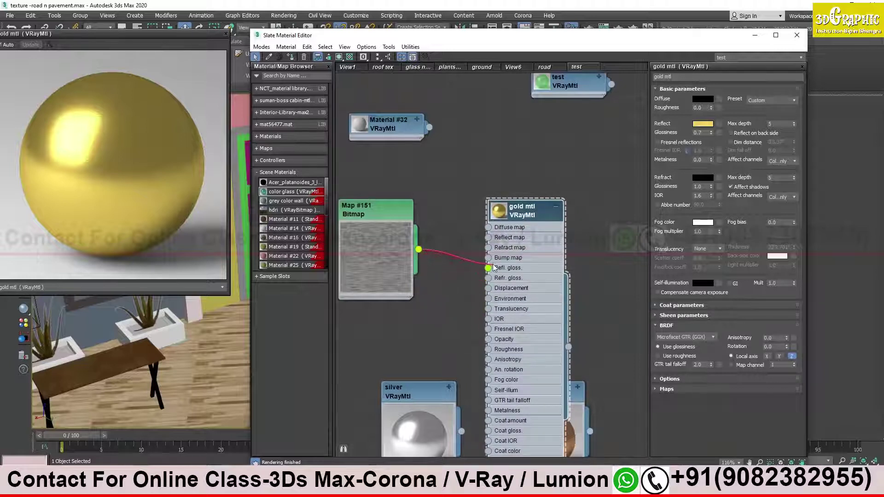
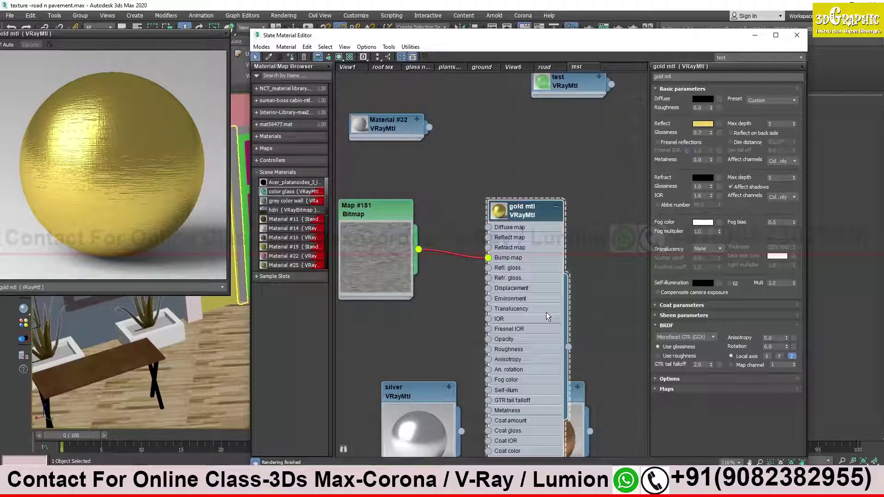
# - Wire Map #151 into gold mtl's Refl. gloss. socket, confirming the Instance/Copy dialog
pyautogui.moveTo(419, 253); pyautogui.dragTo(723, 134)
pyautogui.moveTo(721, 135); pyautogui.dragTo(720, 135)
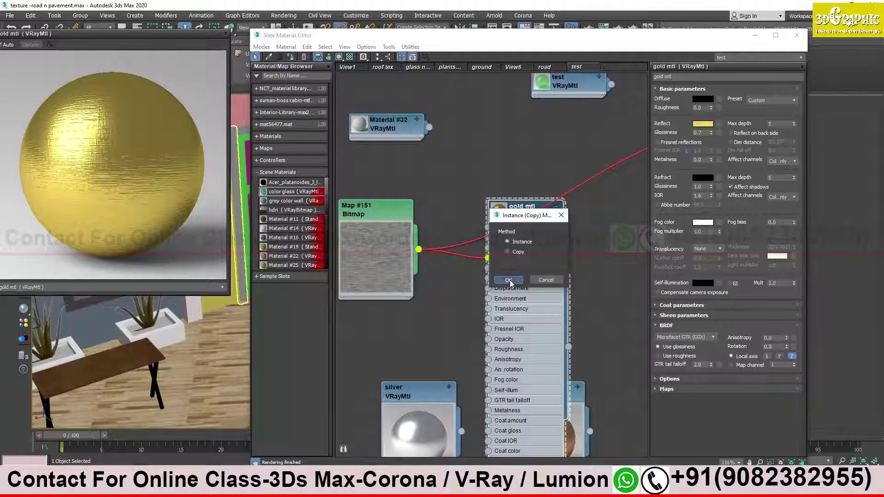
pyautogui.click(508, 280)
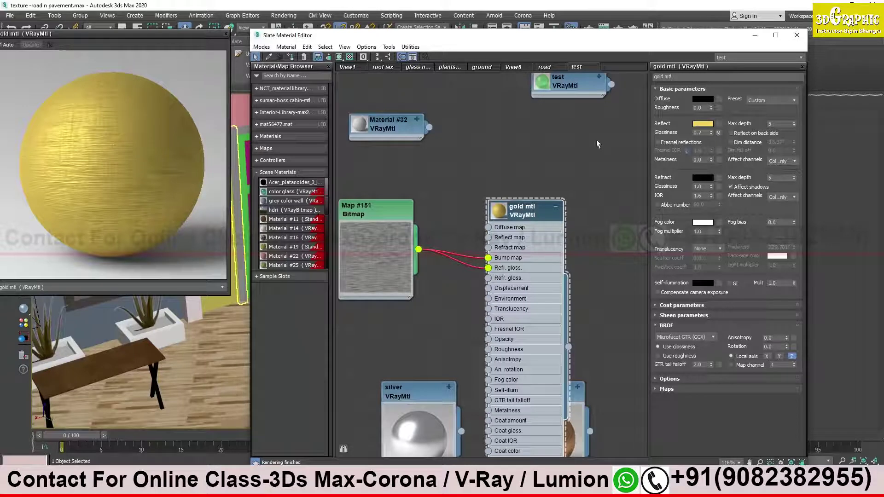
# - Copy Map #151 as Map #152, wire it to Refl. gloss., and reshow gold mtl's maps
pyautogui.doubleClick(384, 250)
pyautogui.moveTo(376, 216)
pyautogui.mouseDown()
pyautogui.moveTo(387, 215)
pyautogui.moveTo(387, 268)
pyautogui.mouseUp()
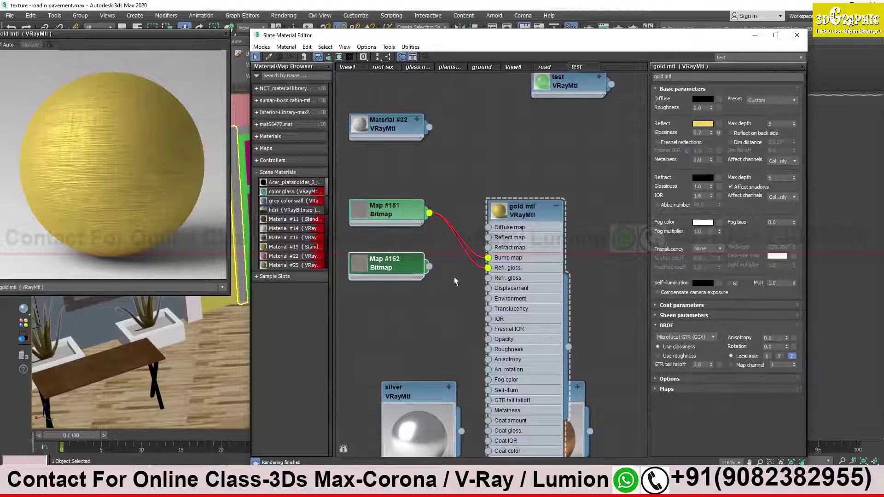
pyautogui.moveTo(429, 266); pyautogui.dragTo(488, 268)
pyautogui.doubleClick(396, 268)
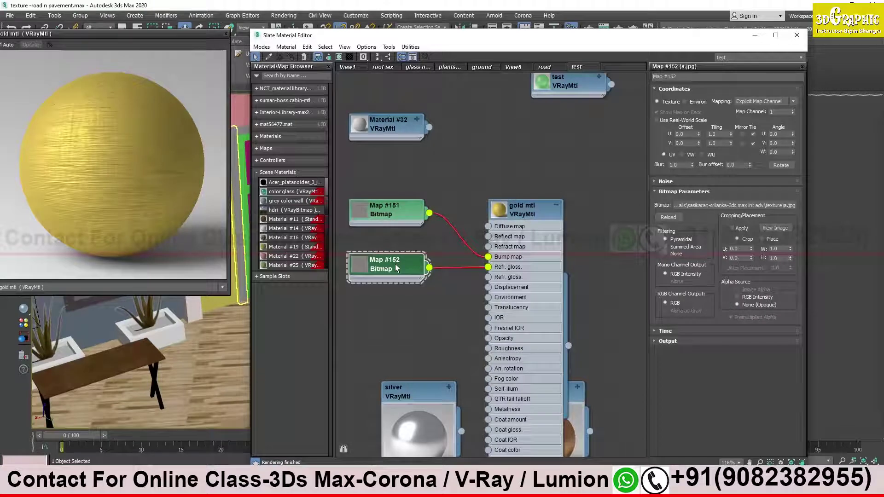
pyautogui.doubleClick(527, 215)
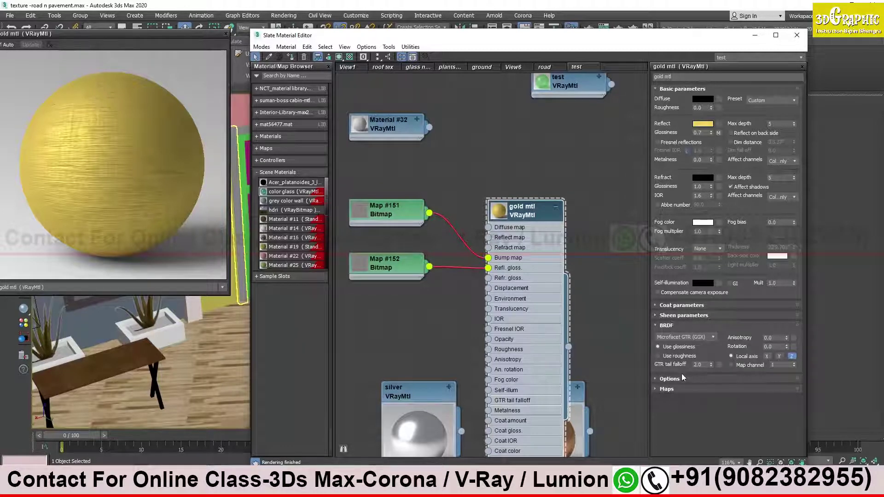
pyautogui.click(667, 389)
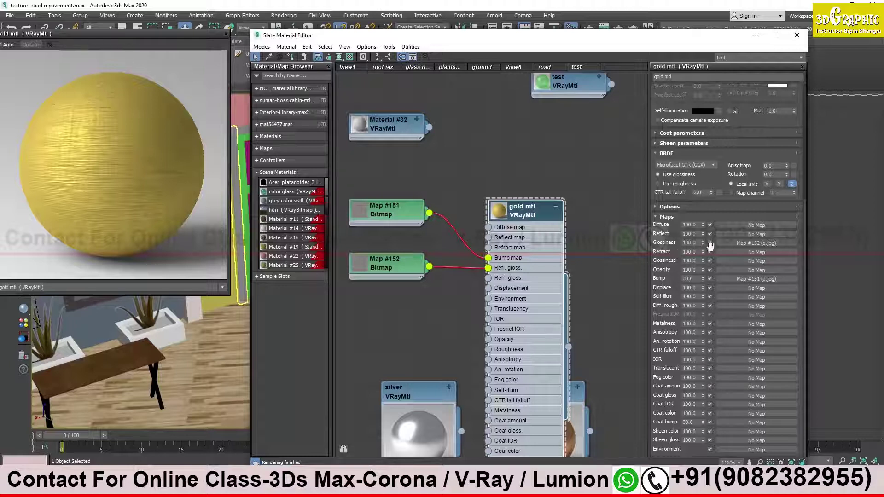
# - Set the gold mtl's Glossiness map amount to 10, after first trying 50
pyautogui.doubleClick(690, 242)
pyautogui.write('50')
pyautogui.press('Return')
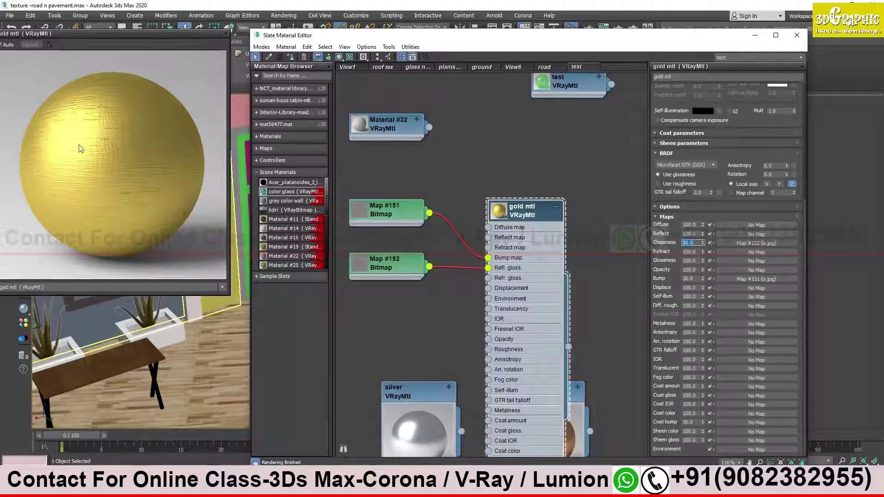
pyautogui.write('10')
pyautogui.press('Return')
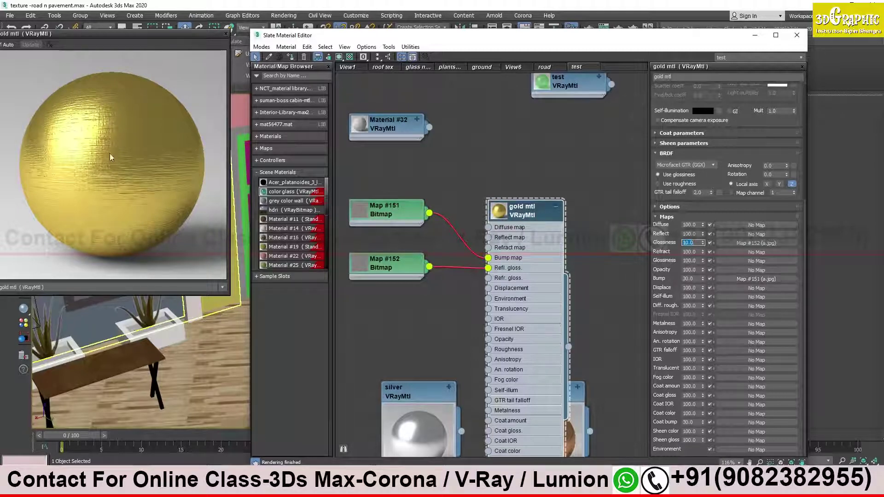
# - Arrange Map #151 and Map #152 beside gold mtl and recentre the node graph
pyautogui.moveTo(400, 223); pyautogui.dragTo(400, 233)
pyautogui.moveTo(390, 264); pyautogui.dragTo(389, 264)
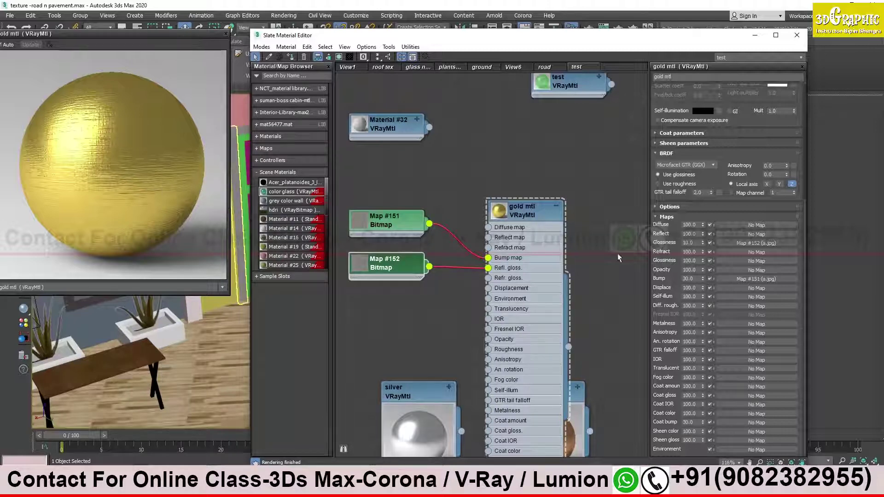
pyautogui.moveTo(396, 271); pyautogui.dragTo(416, 252, button='middle')
pyautogui.moveTo(416, 249); pyautogui.dragTo(416, 247)
pyautogui.moveTo(417, 201); pyautogui.dragTo(416, 212)
pyautogui.click(553, 189)
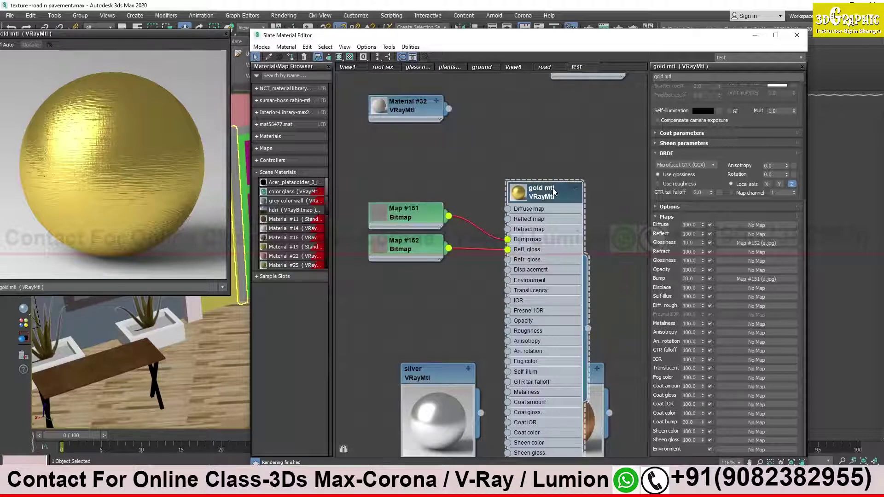
pyautogui.click(401, 208)
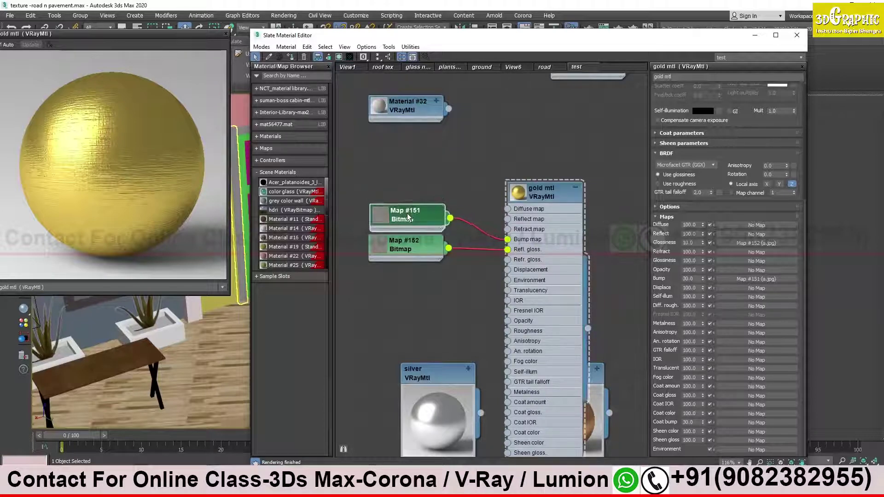
pyautogui.moveTo(408, 234)
pyautogui.mouseDown()
pyautogui.moveTo(417, 249)
pyautogui.moveTo(406, 247)
pyautogui.mouseUp()
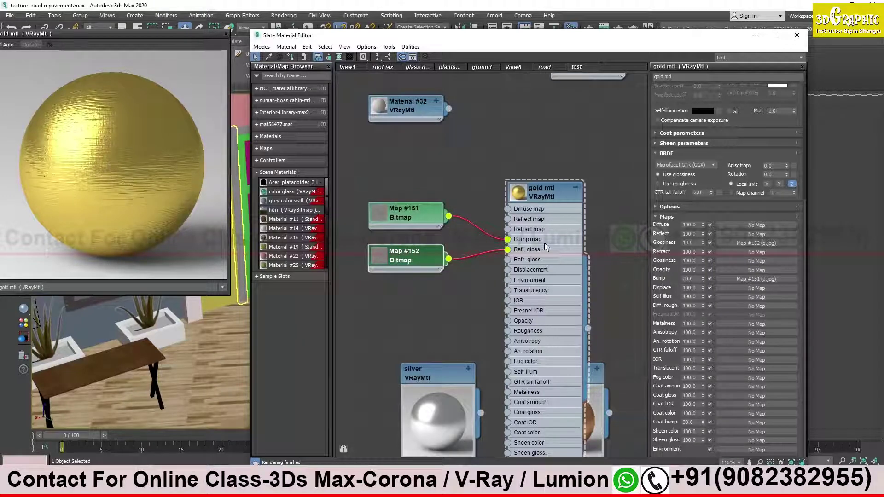
pyautogui.moveTo(455, 392); pyautogui.dragTo(488, 312, button='middle')
pyautogui.click(488, 312)
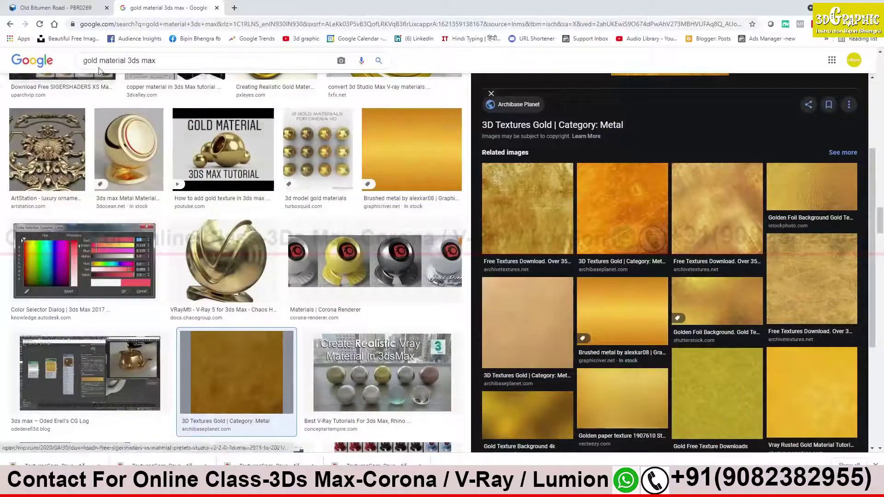
# - Change the Google image search to 'aluminium material 3ds max'
pyautogui.scroll(5, 146, 81)
pyautogui.scroll(3, 146, 81)
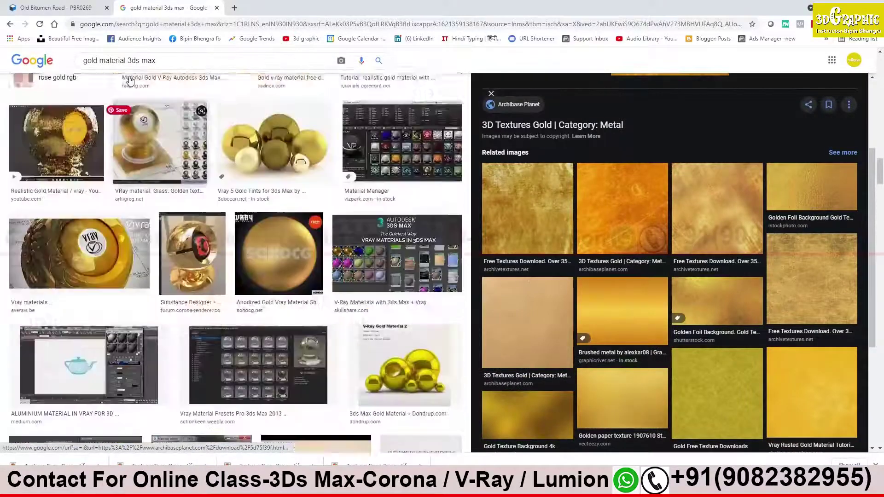
pyautogui.scroll(2, 92, 81)
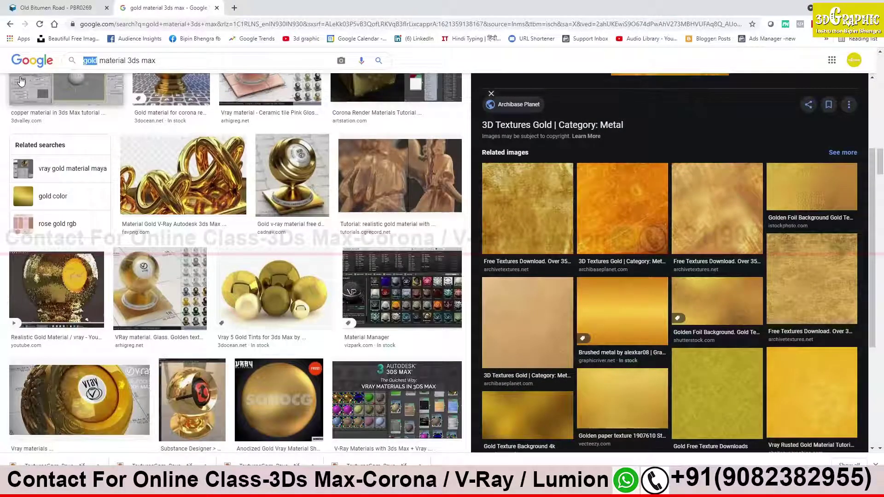
pyautogui.write('aluminium')
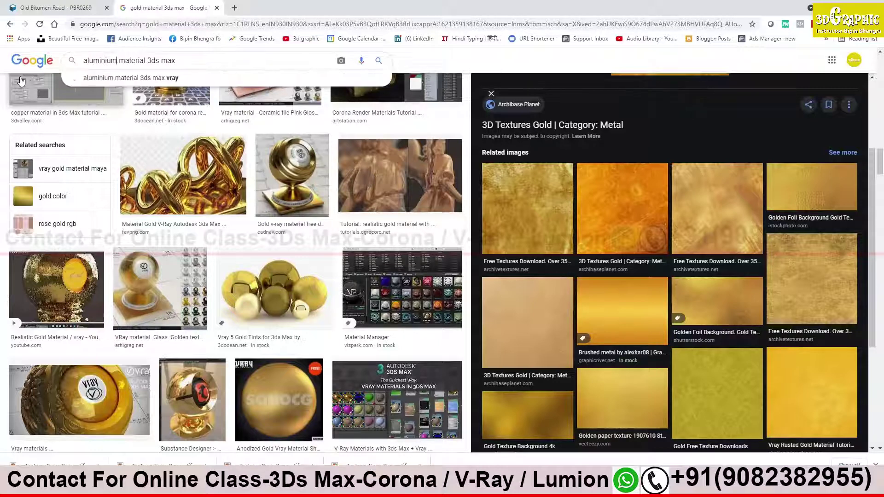
pyautogui.press('Return')
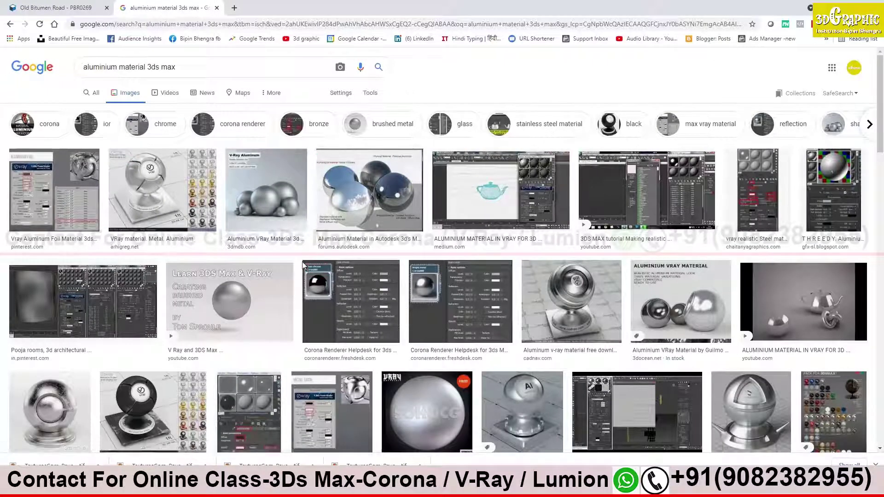
# - Preview the brushed steel pan image and choose Save image as
pyautogui.click(94, 380)
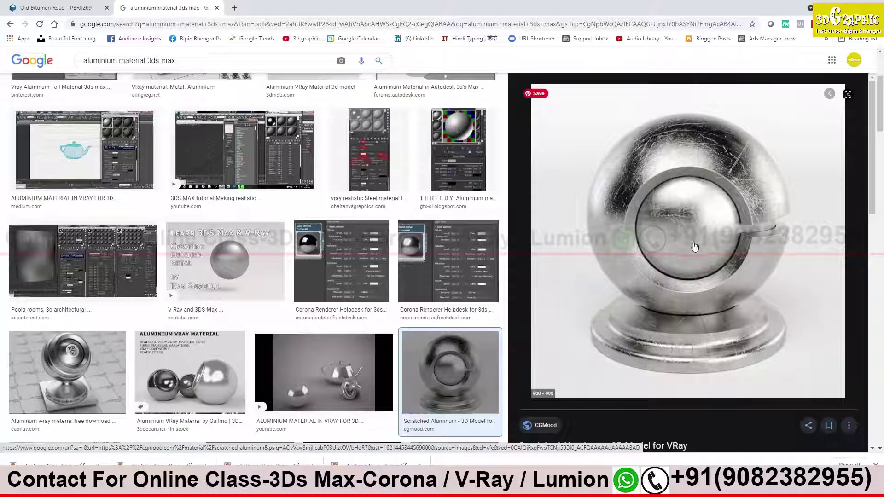
pyautogui.scroll(-3, 182, 365)
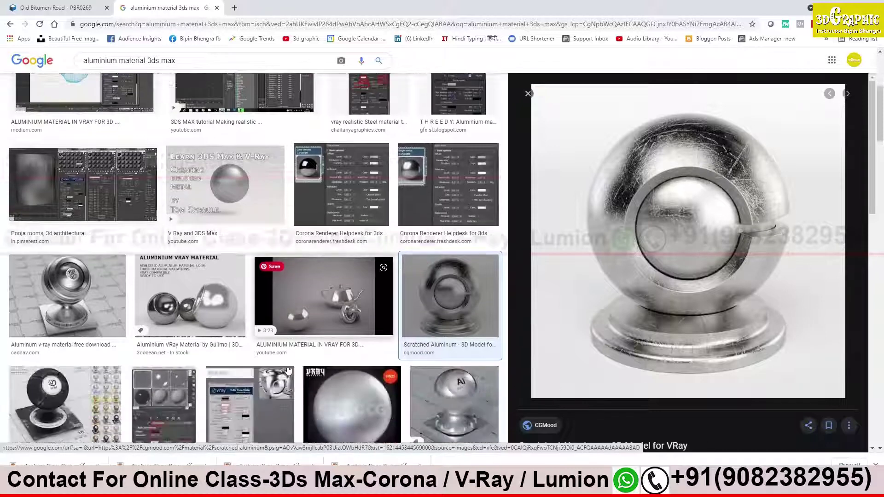
pyautogui.scroll(-2, 182, 365)
pyautogui.scroll(-2, 207, 336)
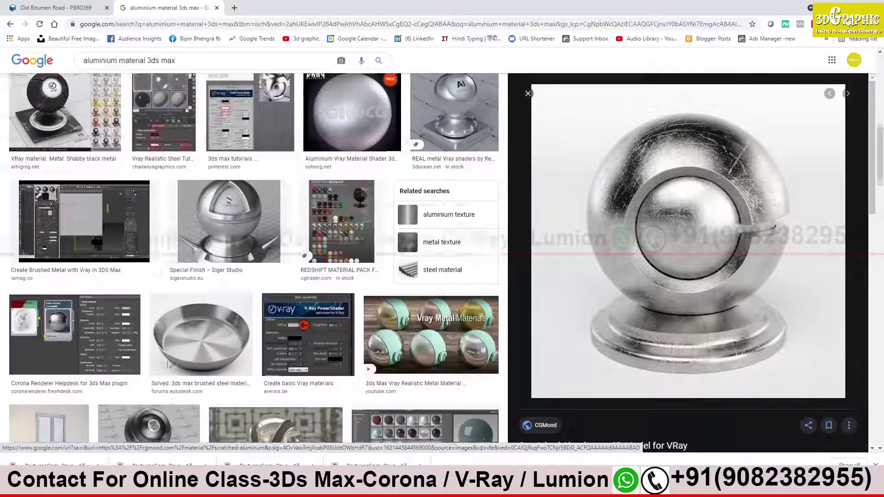
pyautogui.scroll(-2, 229, 305)
pyautogui.click(229, 305)
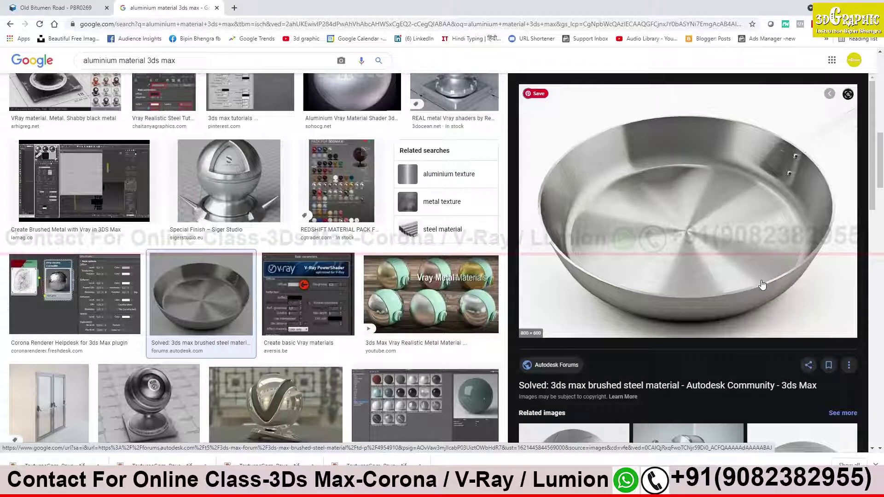
pyautogui.rightClick(713, 225)
pyautogui.click(760, 322)
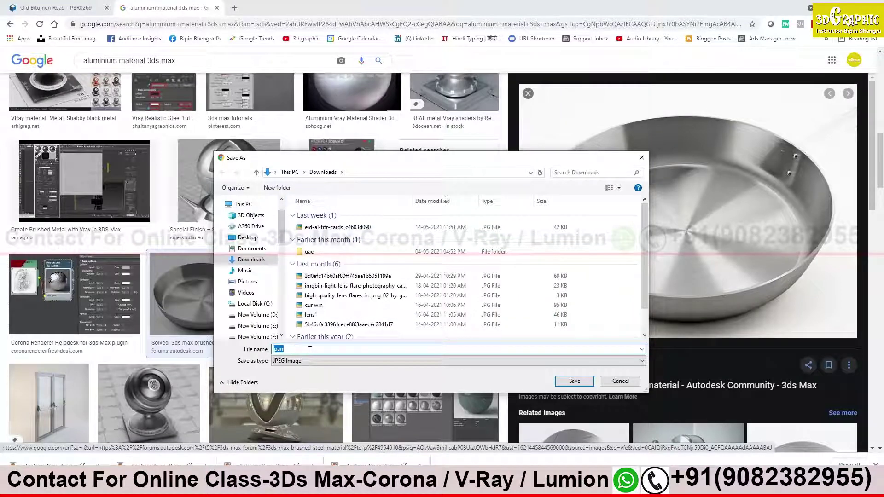
# - Save the steel pan and Siger Studio sphere images to Downloads
pyautogui.click(574, 381)
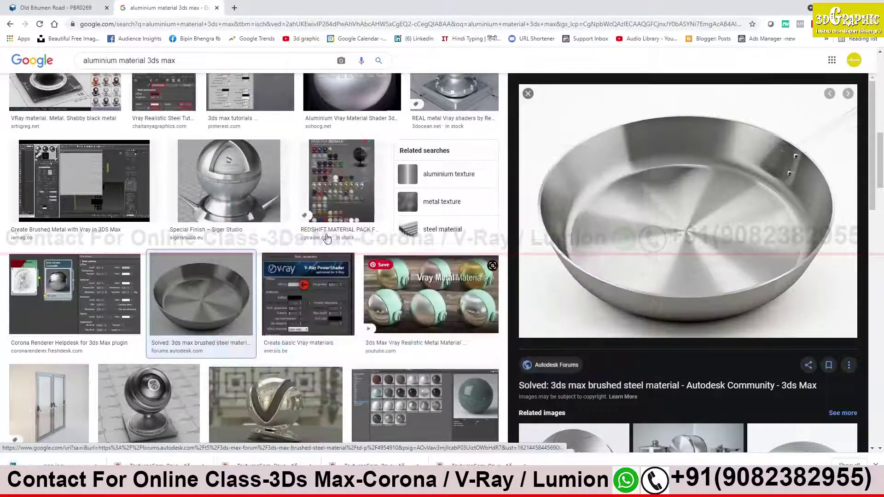
pyautogui.scroll(1, 281, 230)
pyautogui.click(276, 228)
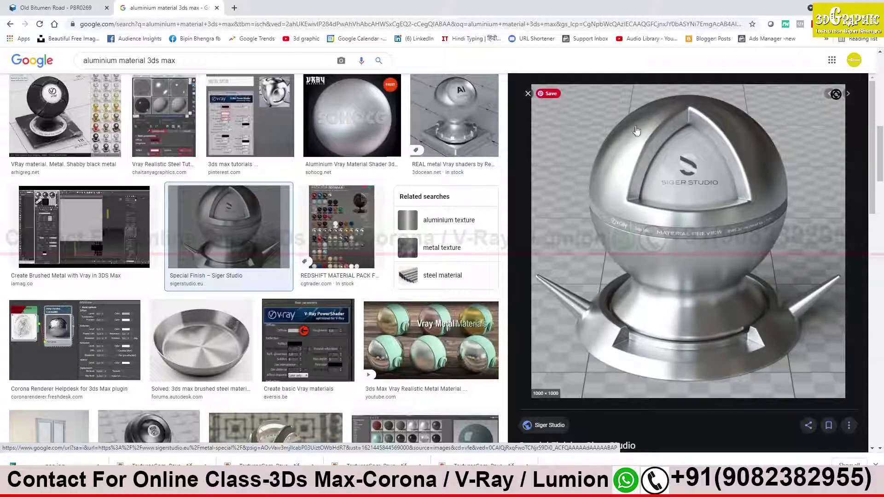
pyautogui.rightClick(684, 250)
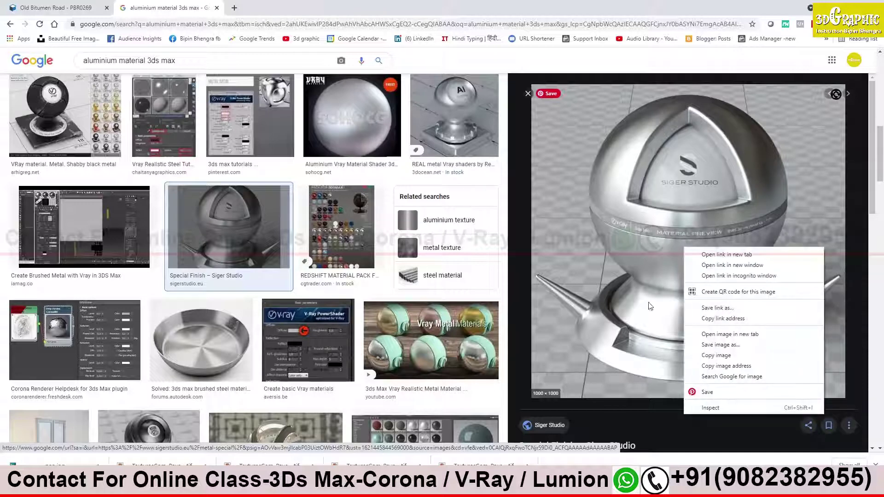
pyautogui.click(721, 346)
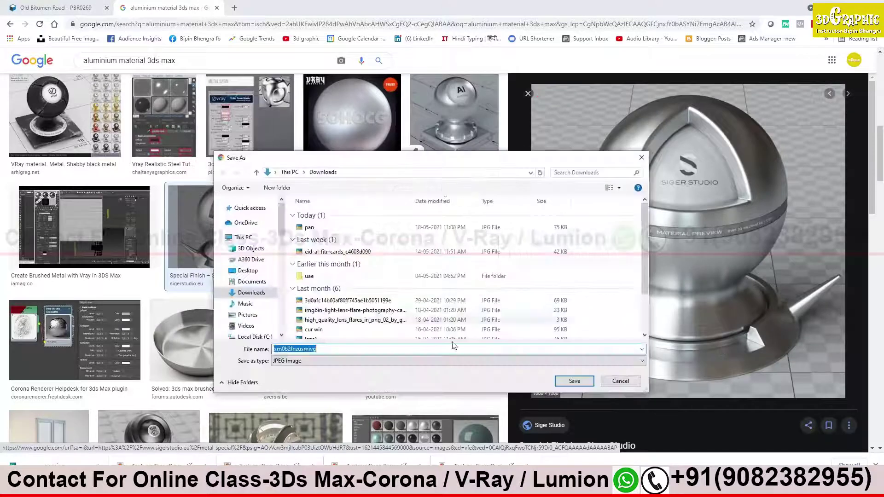
pyautogui.click(574, 381)
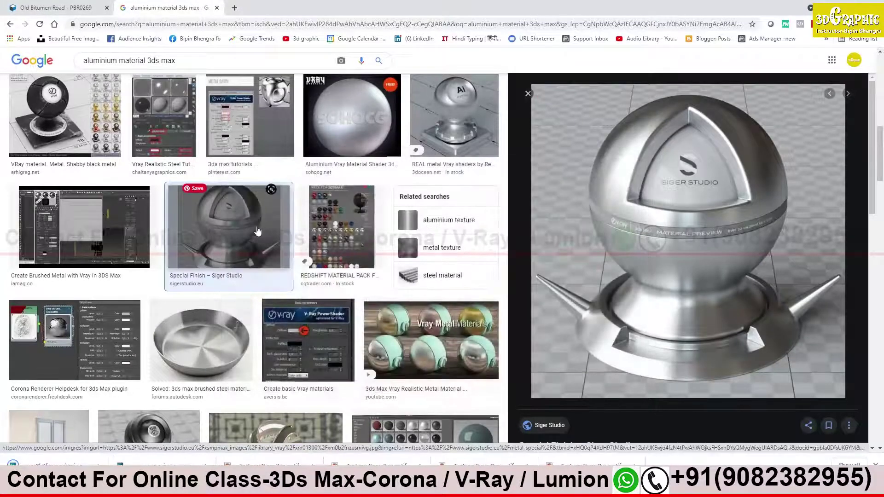
# - Save the Scratched Aluminum sphere image to Downloads
pyautogui.scroll(2, 257, 234)
pyautogui.scroll(1, 257, 233)
pyautogui.click(449, 147)
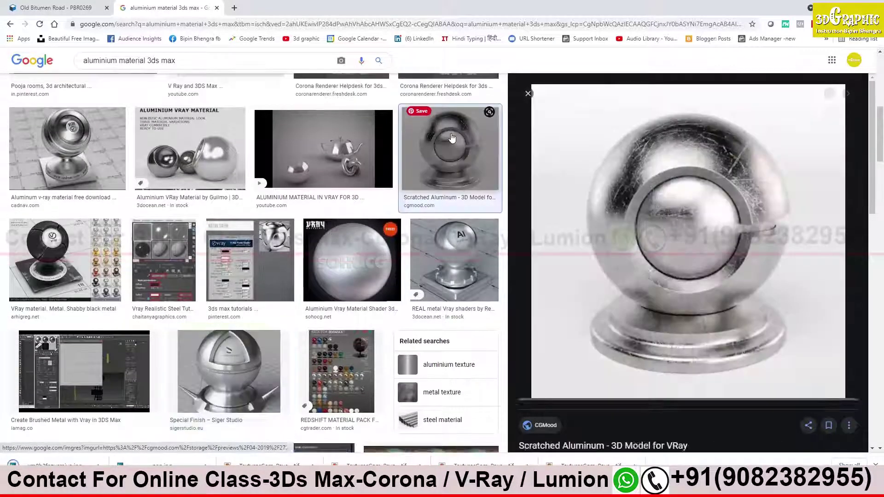
pyautogui.rightClick(709, 174)
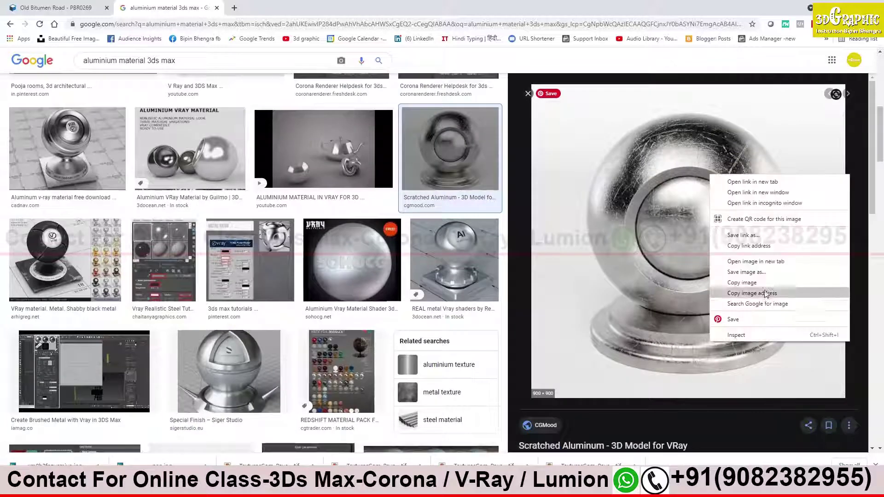
pyautogui.click(764, 274)
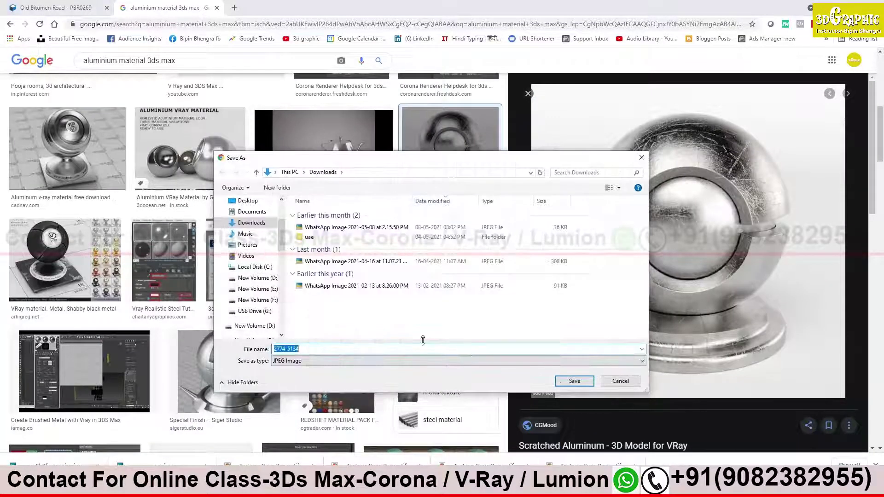
pyautogui.click(574, 381)
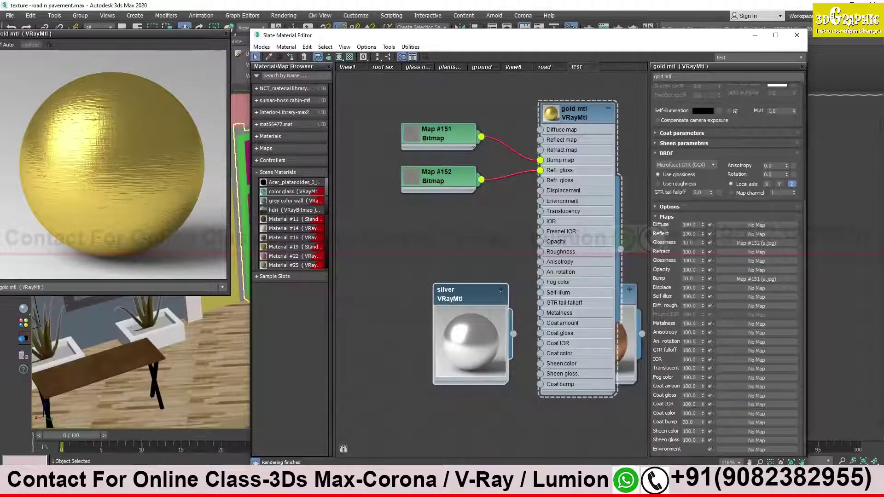
# - Open and refresh the Downloads folder in File Explorer
pyautogui.click(253, 485)
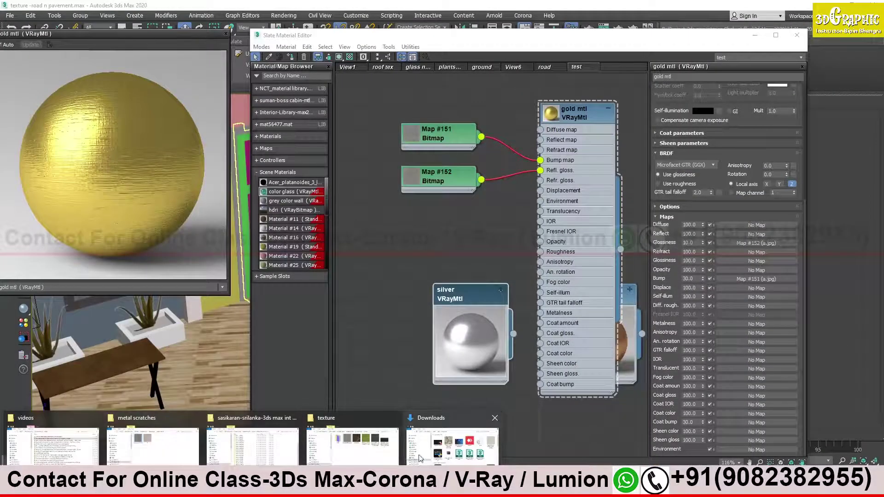
pyautogui.click(456, 447)
pyautogui.rightClick(395, 84)
pyautogui.click(416, 121)
# - View 2774-5134 and the next reference image in Photos, then return to 3ds Max
pyautogui.doubleClick(170, 74)
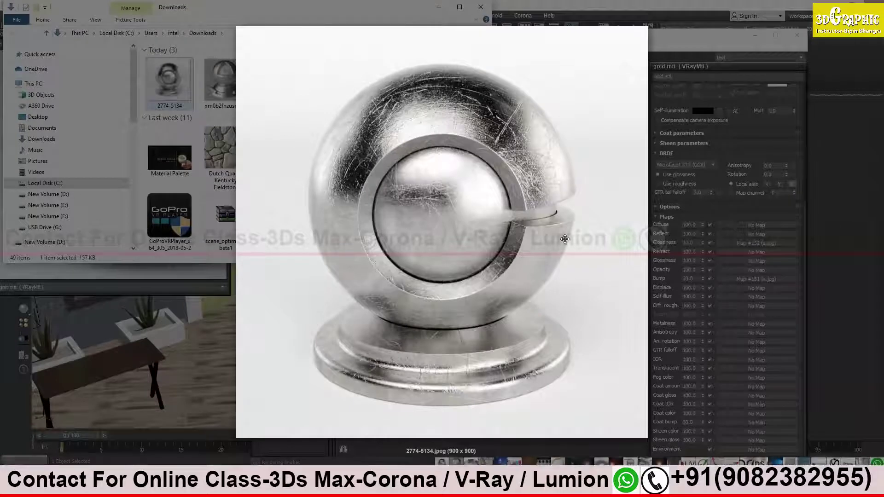
pyautogui.press('Right')
pyautogui.scroll(2, 459, 221)
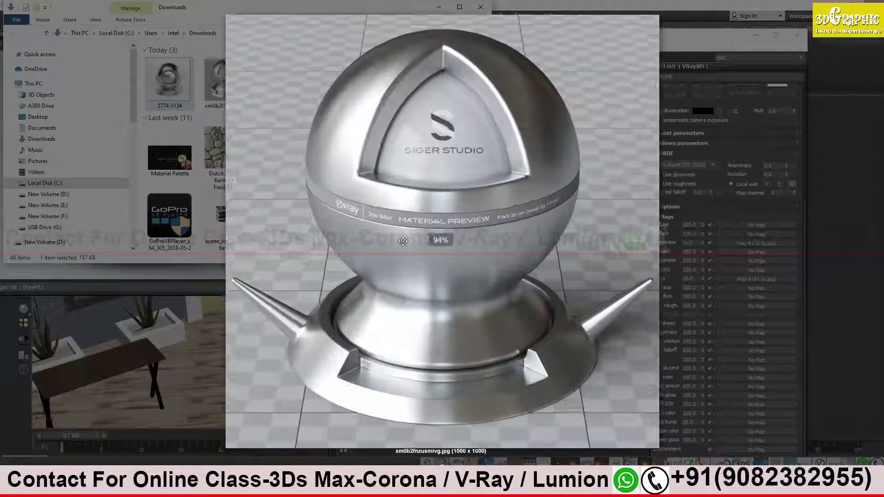
pyautogui.scroll(2, 465, 225)
pyautogui.scroll(1, 484, 235)
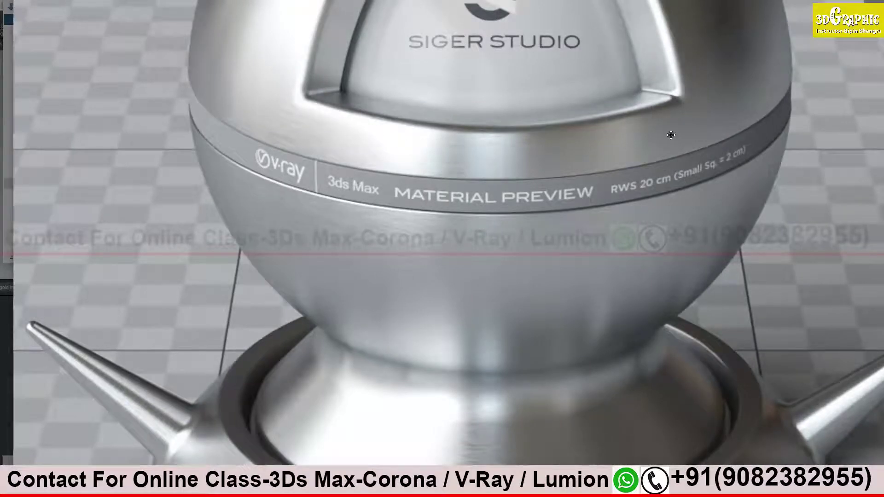
pyautogui.scroll(-1, 753, 103)
pyautogui.scroll(-2, 753, 103)
pyautogui.press('Escape')
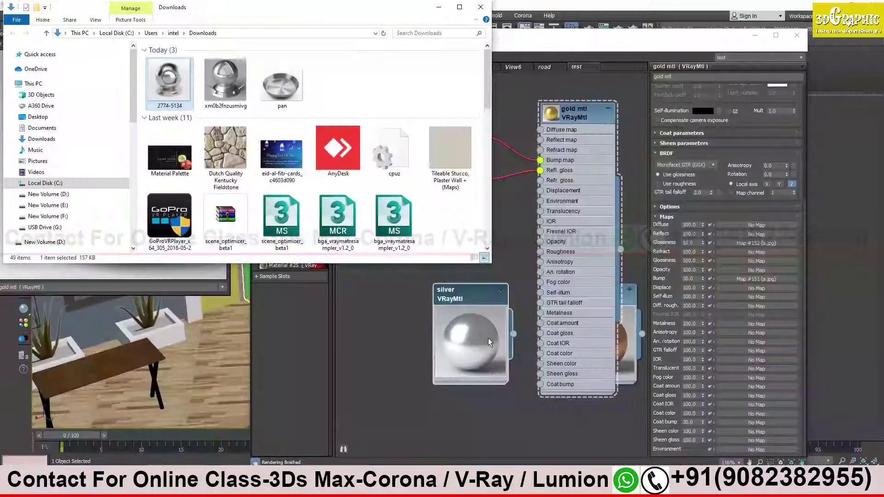
pyautogui.click(383, 341)
pyautogui.moveTo(477, 299)
pyautogui.mouseDown()
pyautogui.moveTo(466, 299)
pyautogui.moveTo(457, 271)
pyautogui.moveTo(466, 249)
pyautogui.moveTo(472, 292)
pyautogui.moveTo(480, 276)
pyautogui.mouseUp()
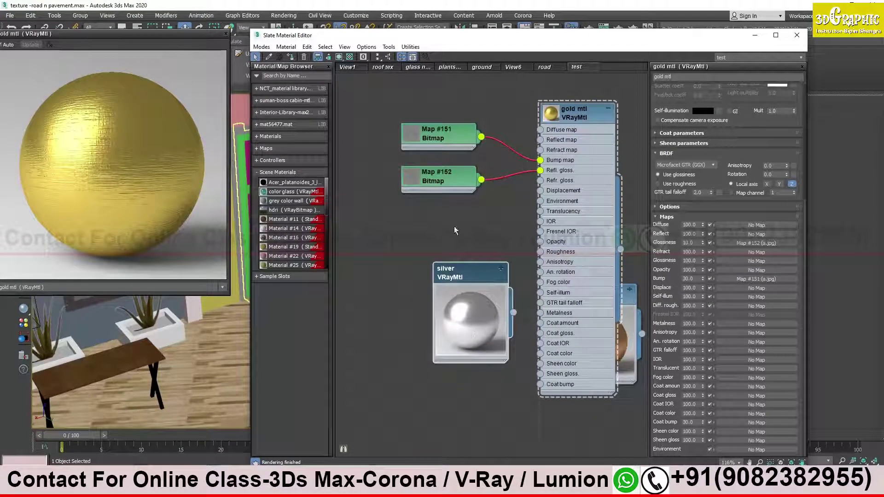
# - Set the gold mtl's Bump amount to 10
pyautogui.click(128, 170)
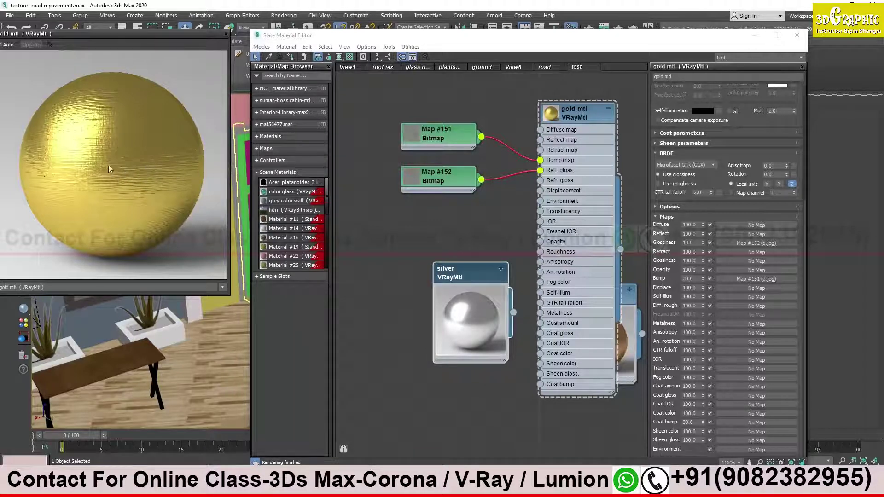
pyautogui.click(581, 115)
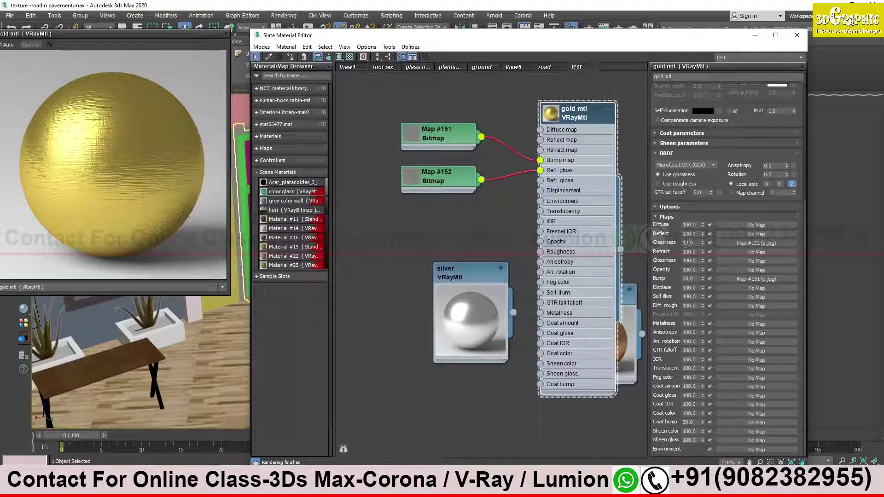
pyautogui.click(696, 278)
pyautogui.write('10')
pyautogui.press('Return')
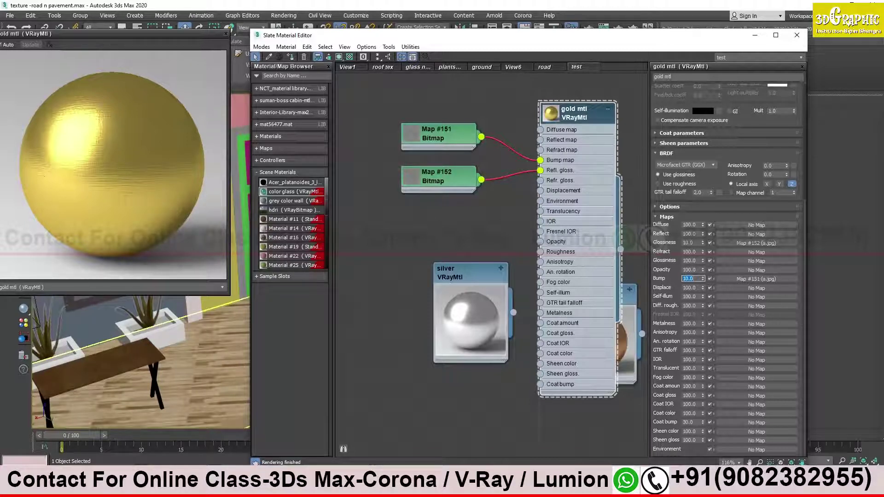
# - Collapse the gold mtl node and reposition it with Map #151 and Map #152
pyautogui.moveTo(476, 273)
pyautogui.mouseDown()
pyautogui.moveTo(452, 264)
pyautogui.moveTo(462, 283)
pyautogui.mouseUp()
pyautogui.moveTo(489, 222); pyautogui.dragTo(458, 277, button='middle')
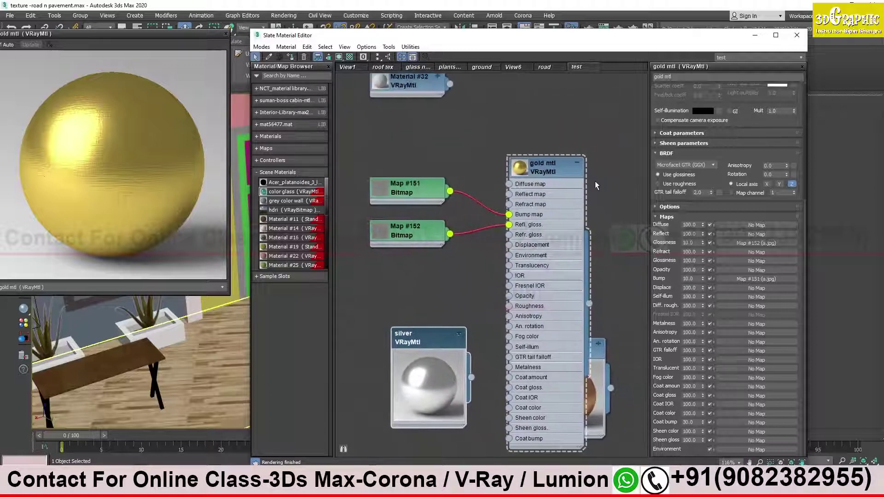
pyautogui.click(579, 165)
pyautogui.moveTo(552, 169); pyautogui.dragTo(562, 221)
pyautogui.moveTo(416, 229); pyautogui.dragTo(416, 216)
pyautogui.moveTo(424, 287); pyautogui.dragTo(423, 269)
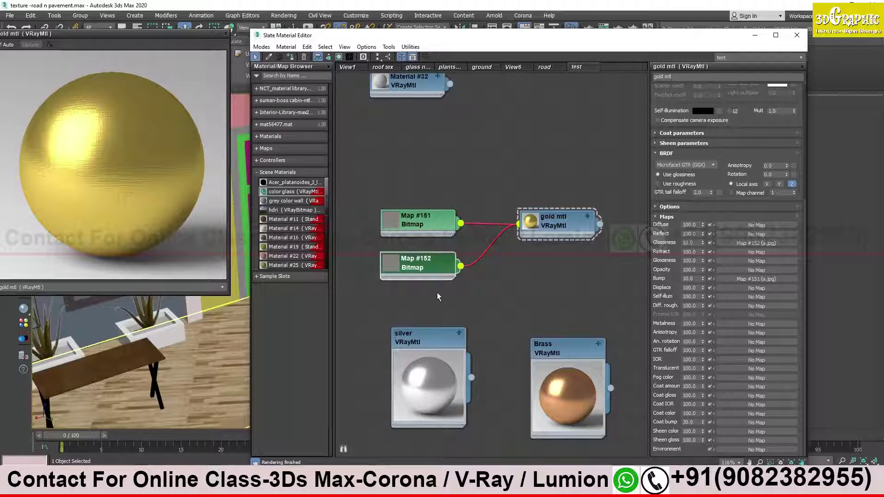
pyautogui.doubleClick(391, 222)
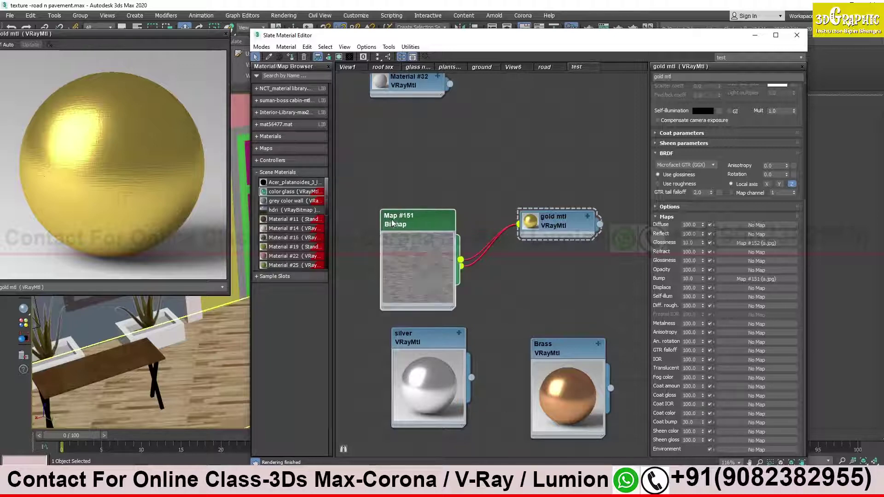
pyautogui.doubleClick(425, 262)
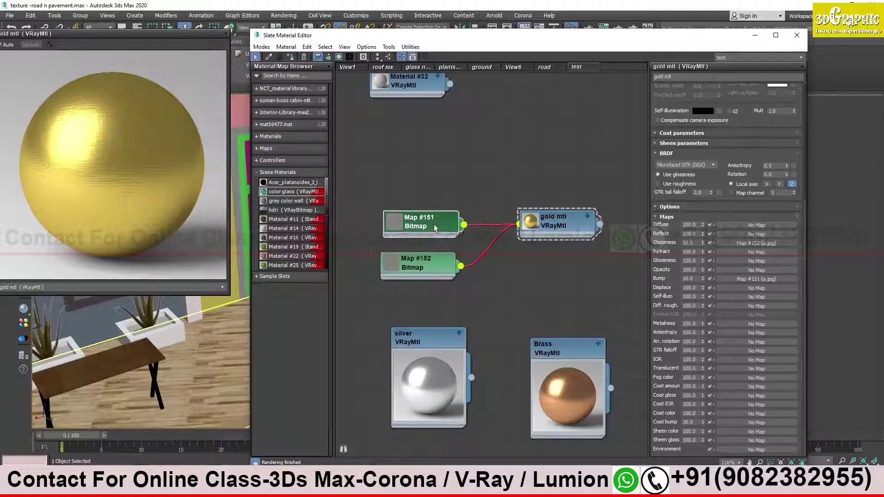
# - Stack Map #152 under Map #151 and separate the silver and Brass nodes
pyautogui.moveTo(426, 250)
pyautogui.mouseDown()
pyautogui.moveTo(413, 239)
pyautogui.moveTo(420, 264)
pyautogui.mouseUp()
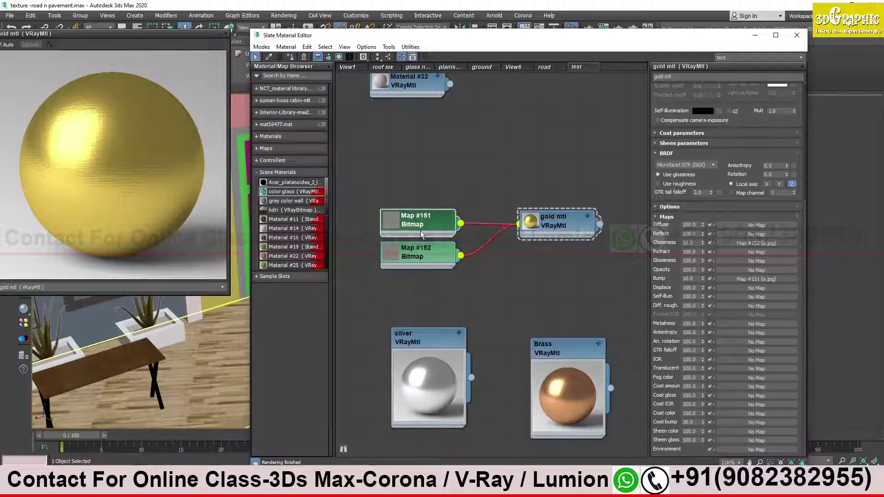
pyautogui.moveTo(554, 224); pyautogui.dragTo(553, 235)
pyautogui.moveTo(440, 349); pyautogui.dragTo(570, 273)
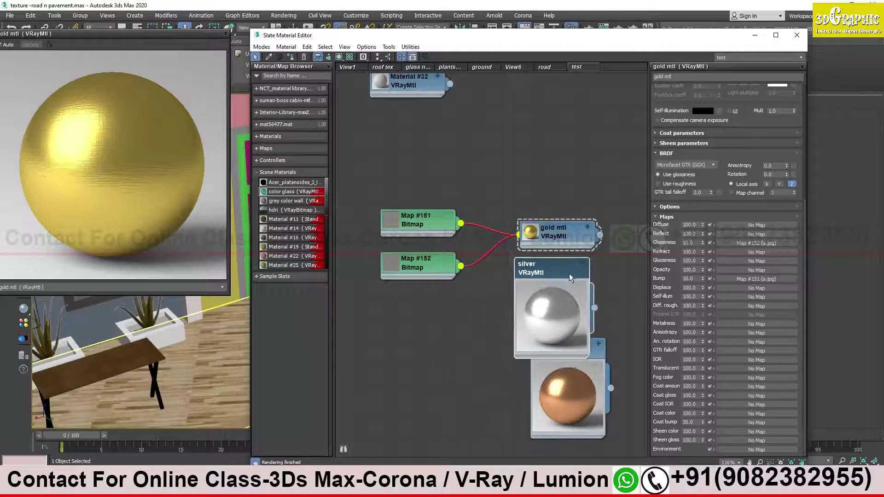
pyautogui.moveTo(553, 230); pyautogui.dragTo(552, 198)
pyautogui.moveTo(561, 289); pyautogui.dragTo(574, 277)
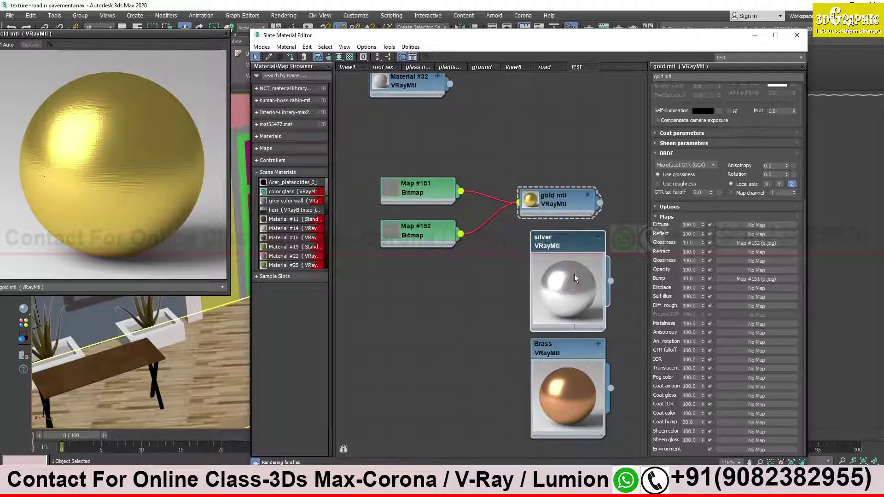
pyautogui.click(572, 348)
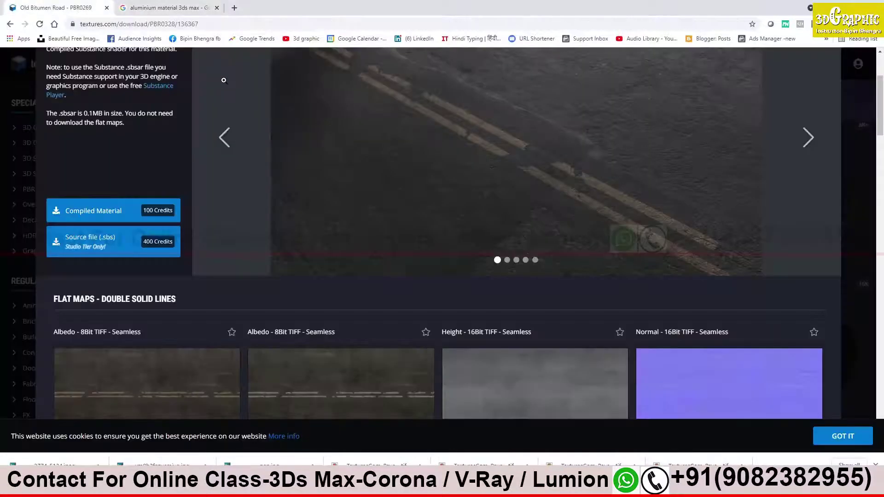
pyautogui.scroll(3, 442, 223)
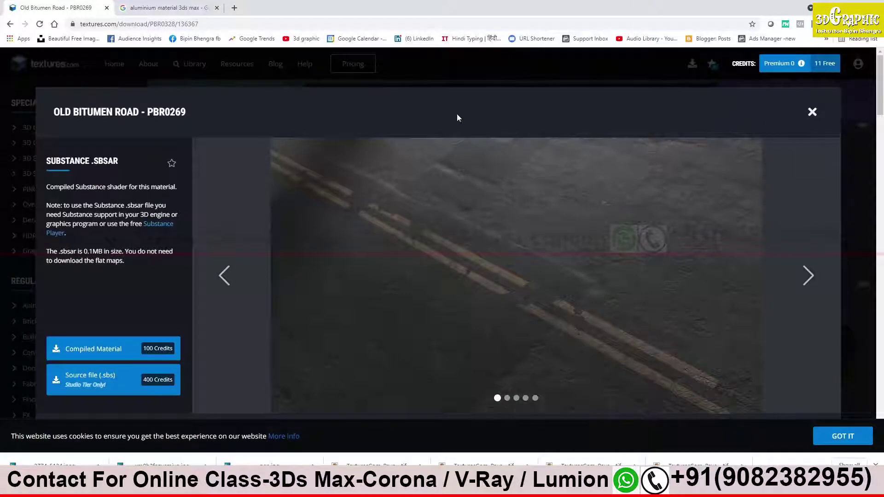
# - Close the Old Bitumen Road preview and search textures.com for bump
pyautogui.click(395, 68)
pyautogui.click(466, 105)
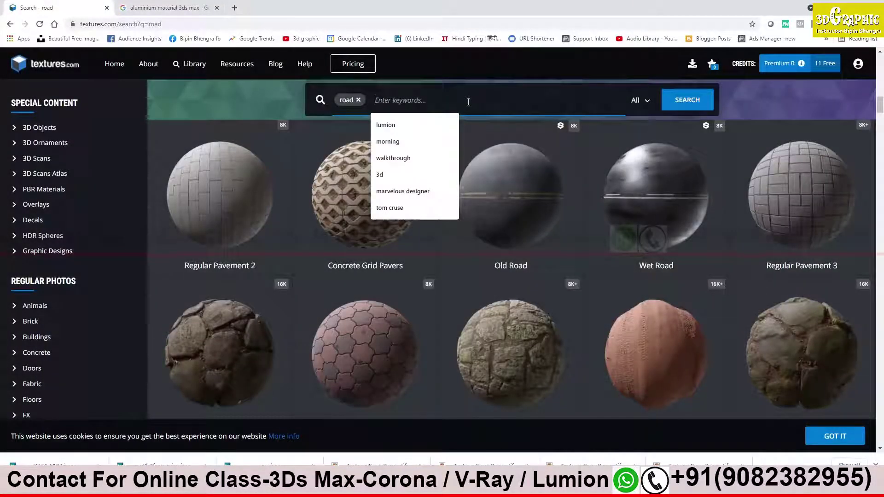
pyautogui.write('bump')
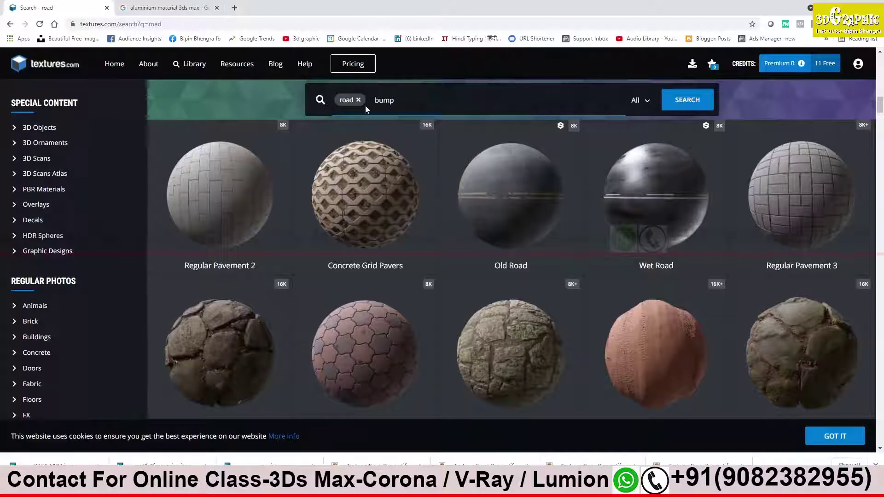
pyautogui.press('Return')
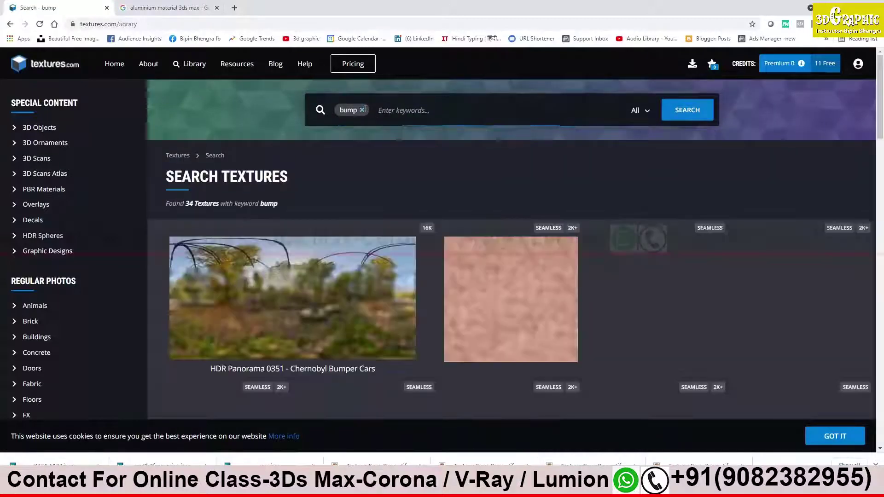
pyautogui.click(362, 110)
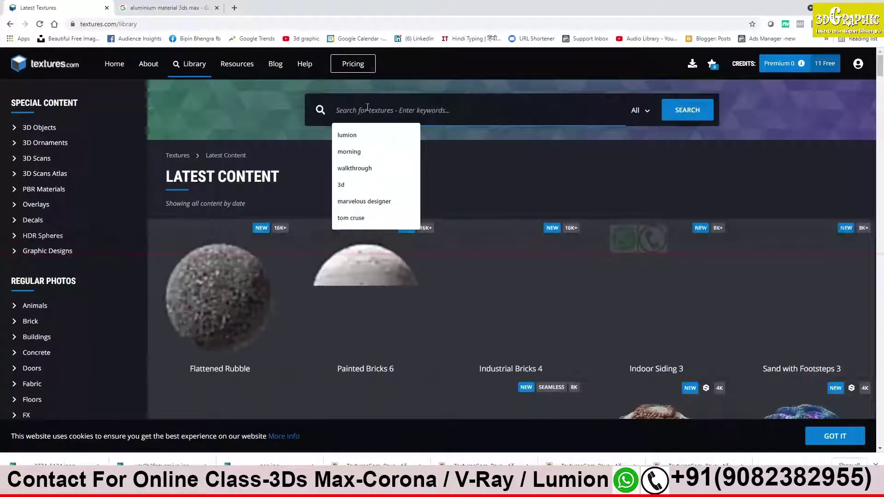
pyautogui.write('bump')
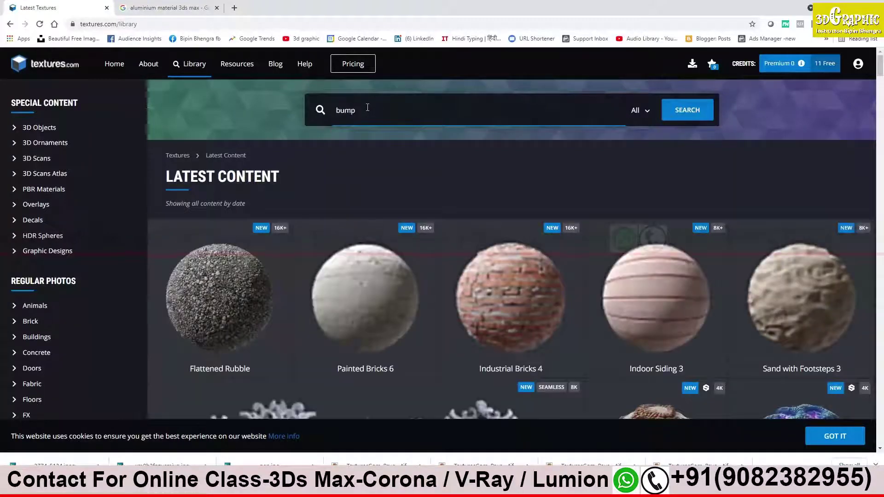
pyautogui.press('Return')
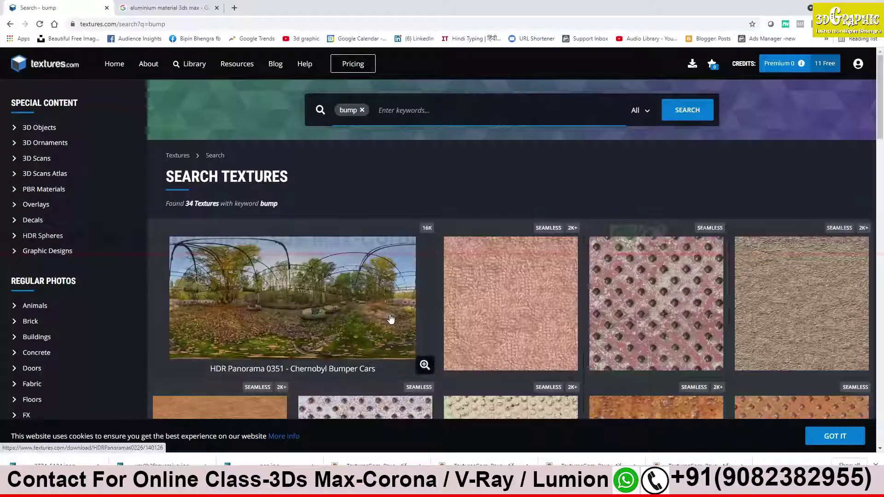
# - Browse the bump results, try a scratches search, then clear the search keyword
pyautogui.scroll(-4, 765, 184)
pyautogui.scroll(-5, 570, 338)
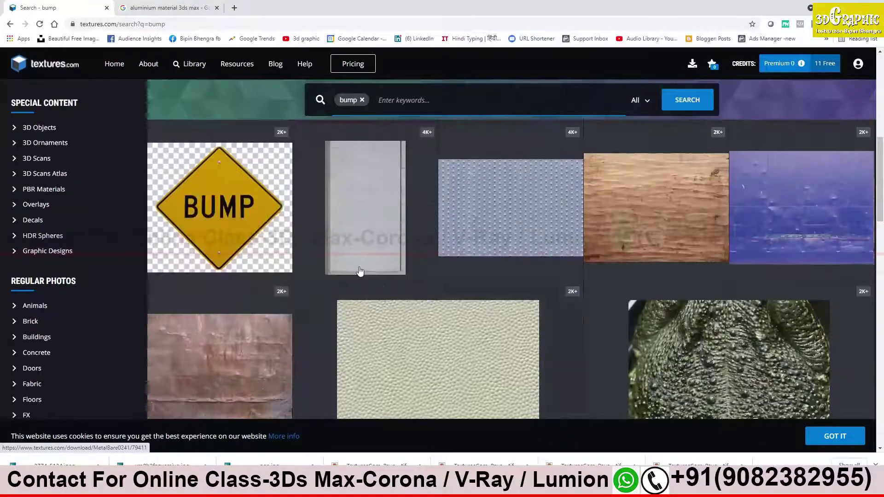
pyautogui.scroll(-3, 299, 307)
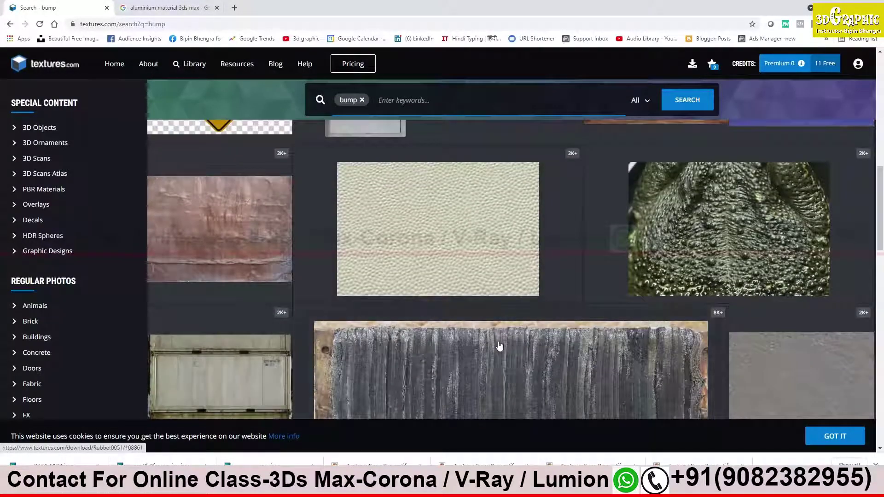
pyautogui.scroll(-4, 500, 347)
pyautogui.scroll(2, 644, 322)
pyautogui.scroll(5, 559, 290)
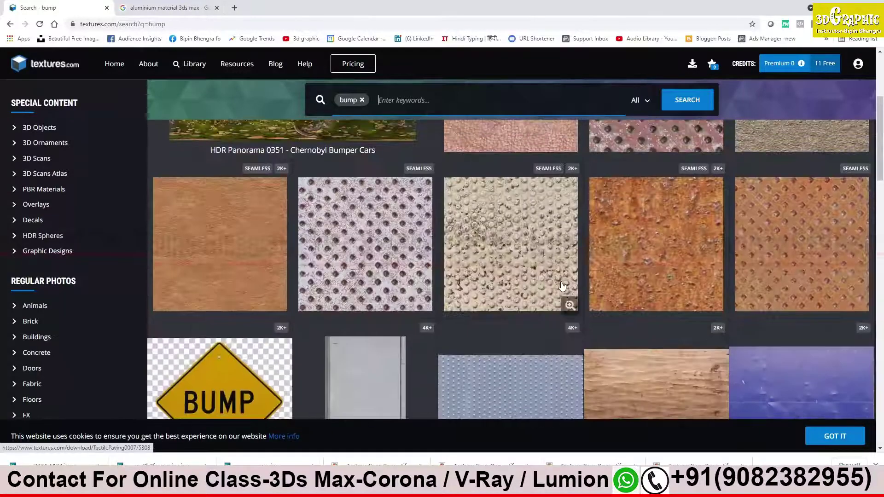
pyautogui.scroll(5, 567, 300)
pyautogui.click(362, 111)
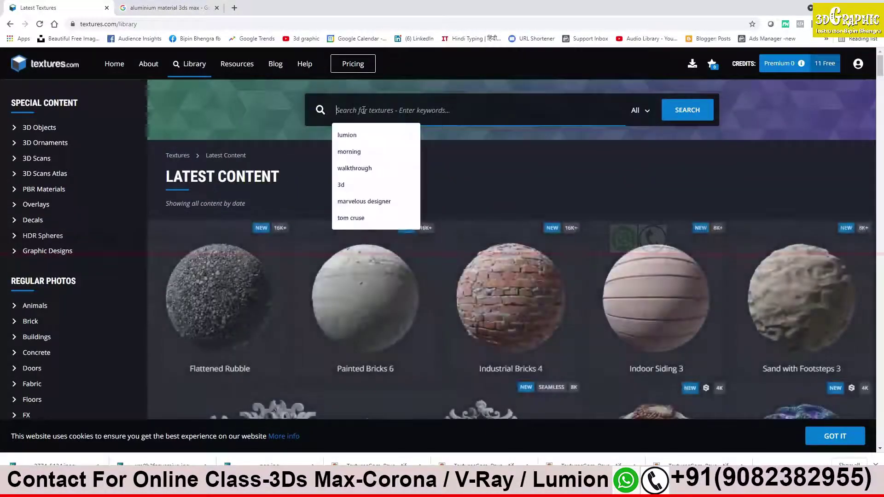
pyautogui.write('scretches')
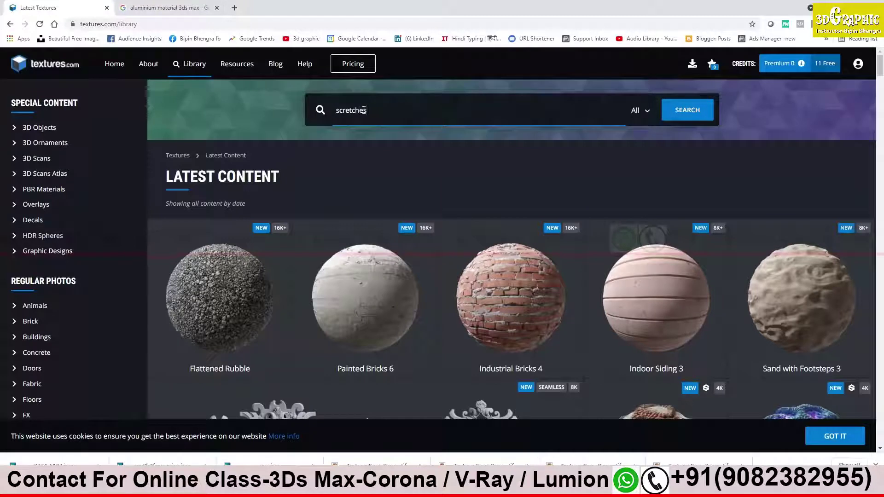
pyautogui.press('Return')
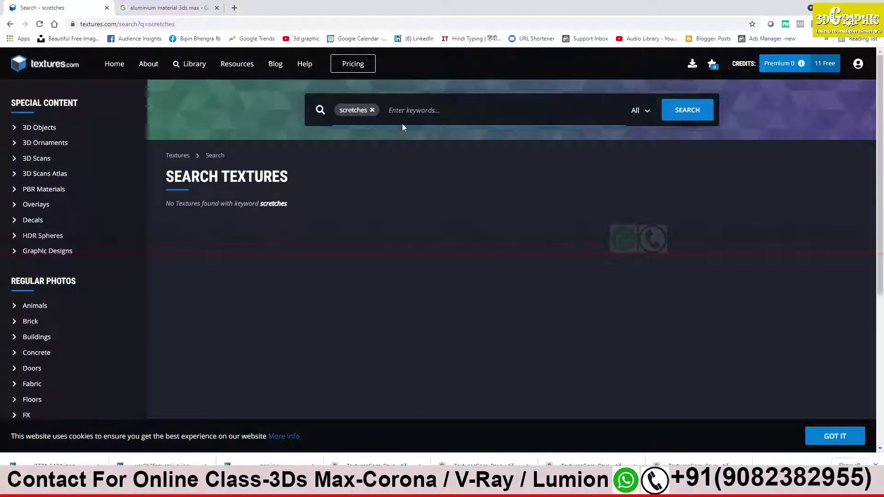
pyautogui.click(372, 111)
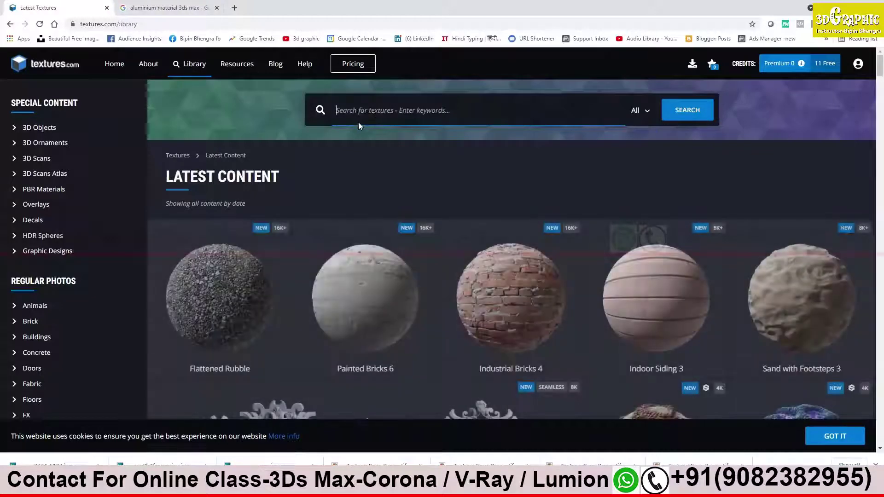
pyautogui.click(407, 111)
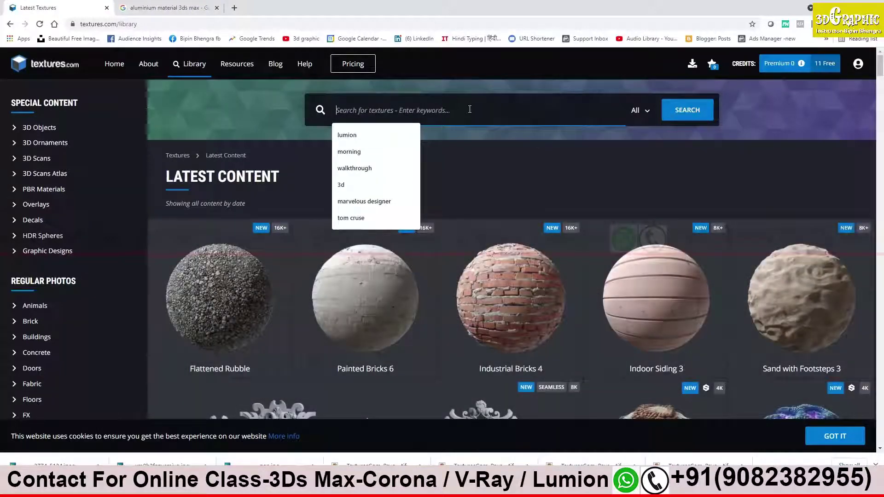
# - Search textures.com for metal and scroll through the results
pyautogui.write('metal')
pyautogui.press('Return')
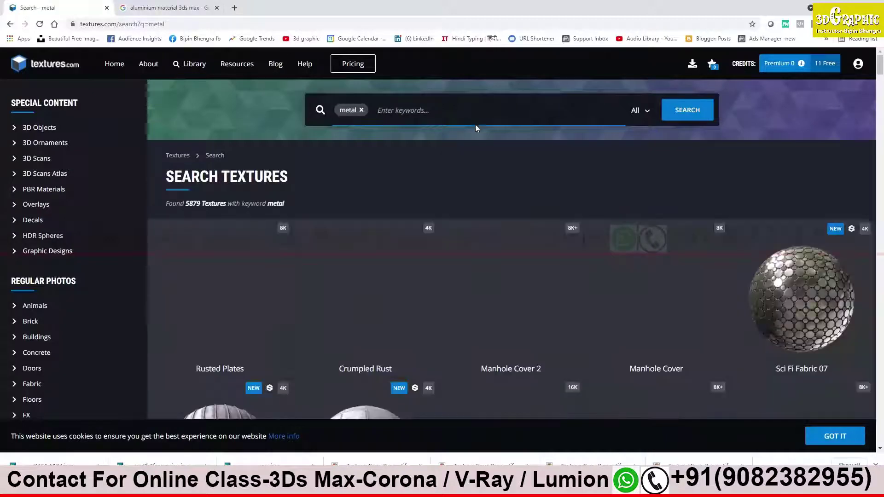
pyautogui.scroll(-5, 418, 254)
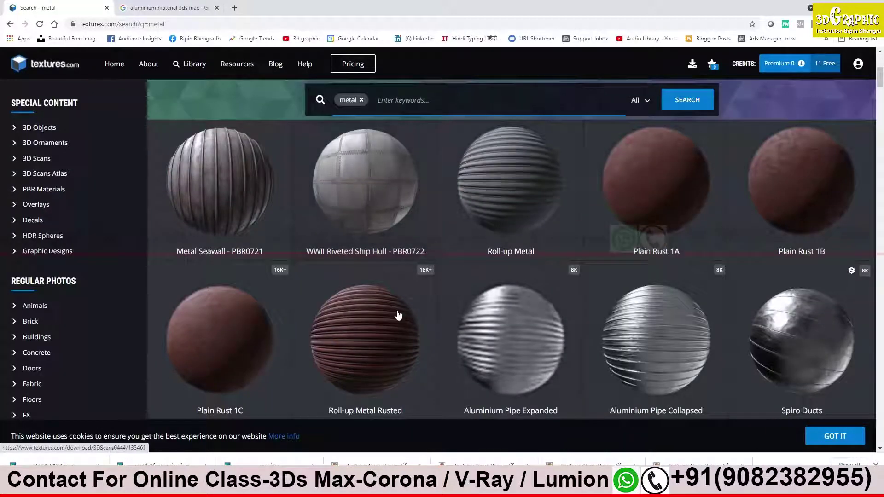
pyautogui.scroll(-5, 686, 331)
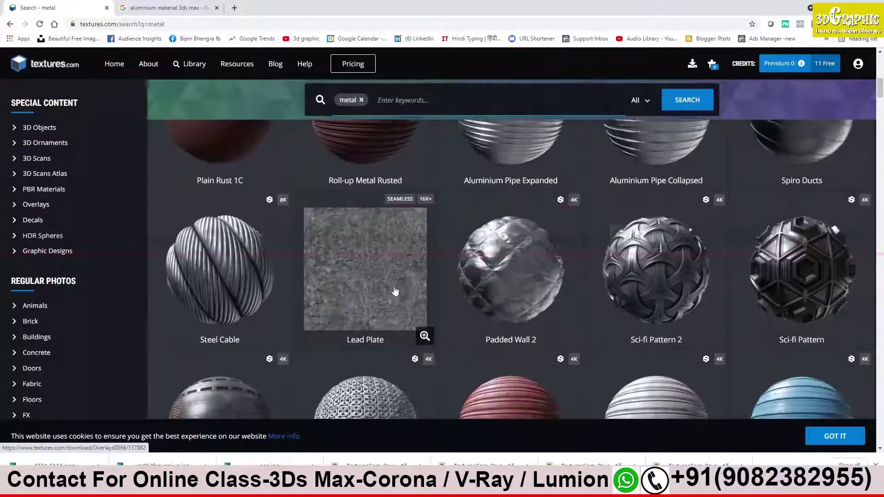
pyautogui.scroll(-5, 634, 290)
pyautogui.scroll(7, 636, 291)
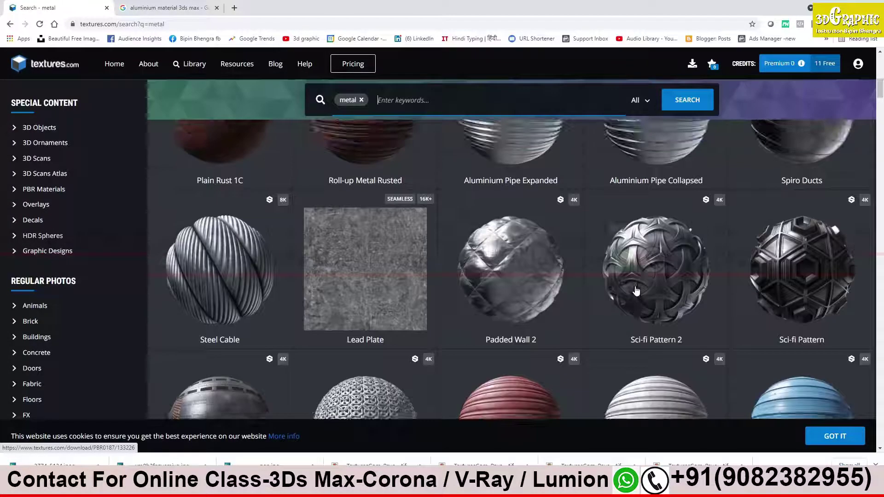
pyautogui.scroll(3, 368, 283)
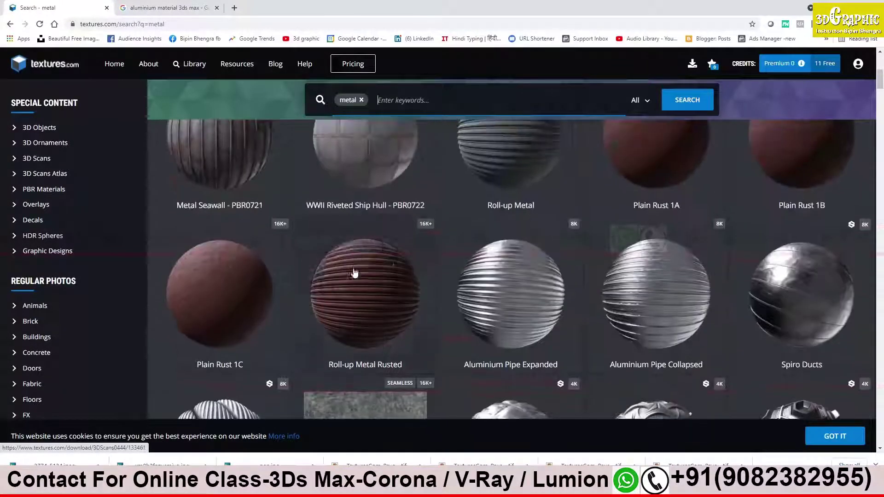
# - Scroll further through the metal results and open Metal Aluminum Brushed 2
pyautogui.scroll(-2, 351, 279)
pyautogui.scroll(-3, 352, 278)
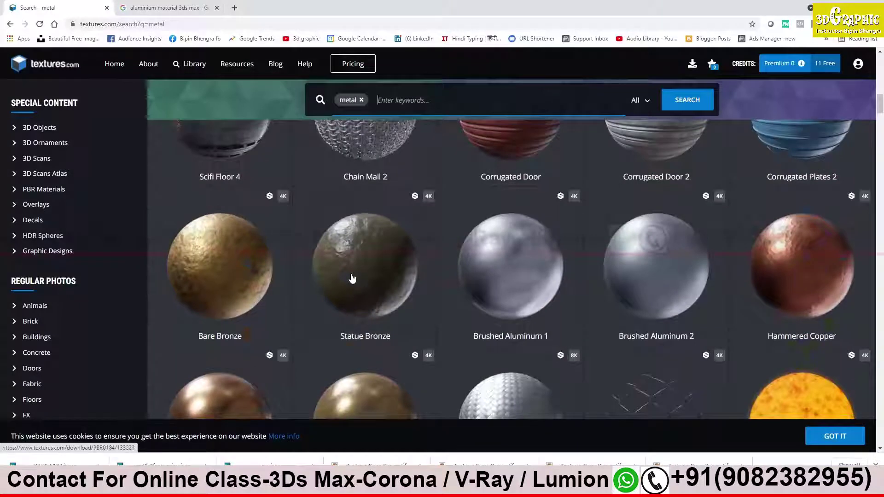
pyautogui.scroll(-4, 589, 390)
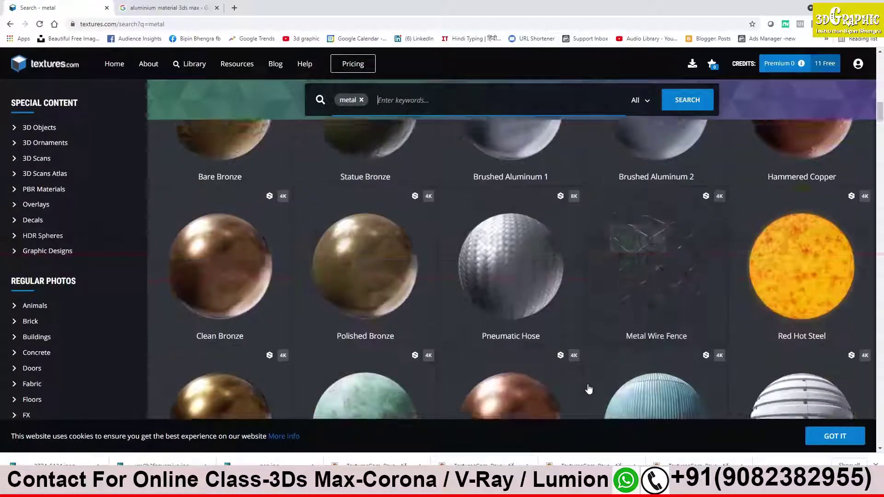
pyautogui.scroll(-5, 592, 388)
pyautogui.scroll(-5, 594, 388)
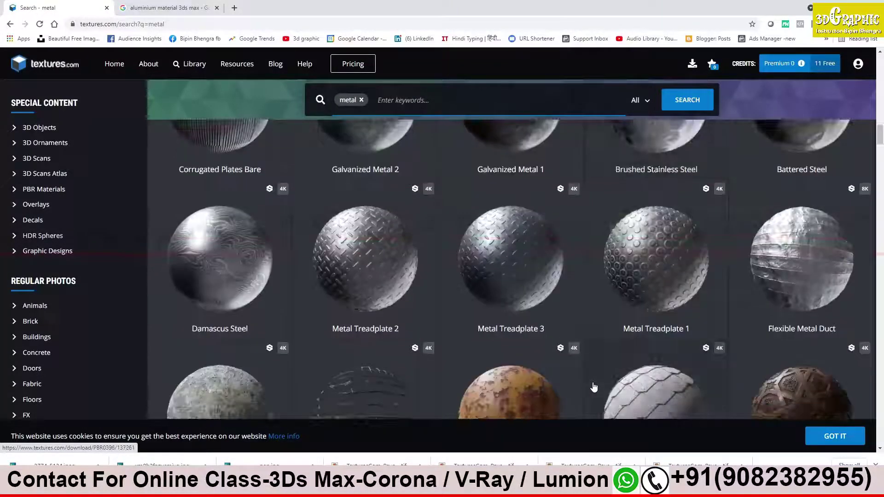
pyautogui.scroll(-5, 595, 388)
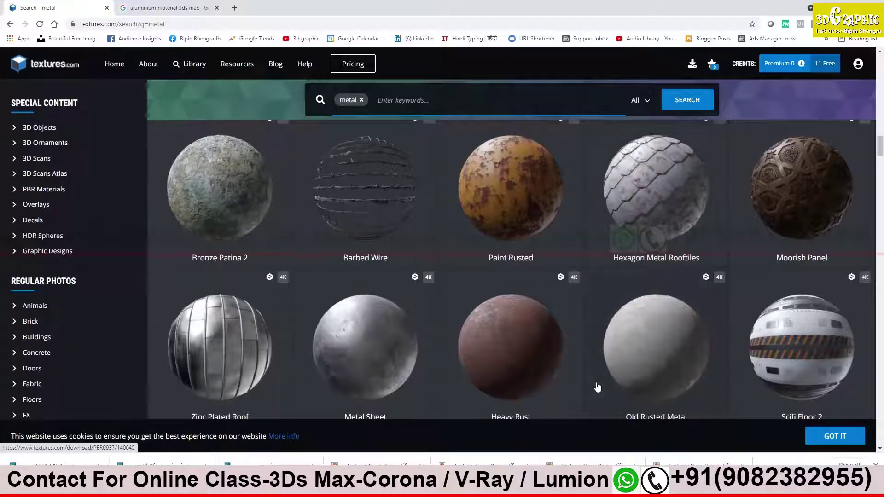
pyautogui.scroll(10, 596, 386)
pyautogui.scroll(-15, 608, 388)
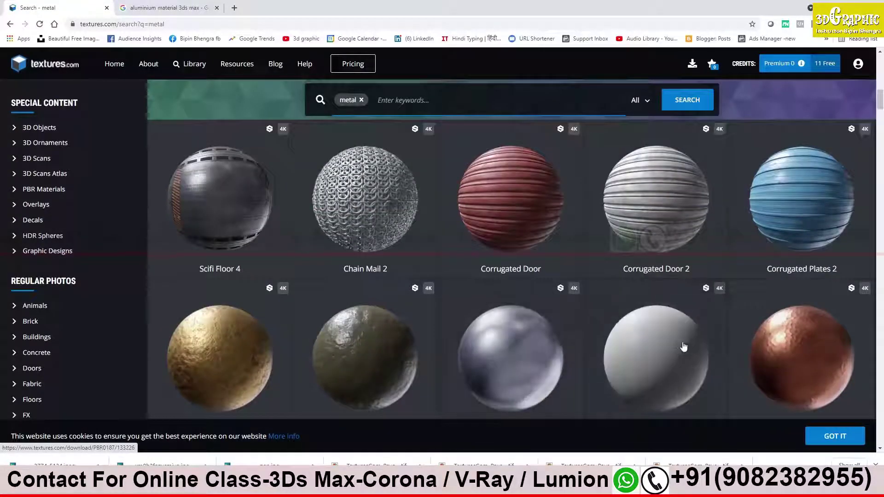
pyautogui.click(665, 344)
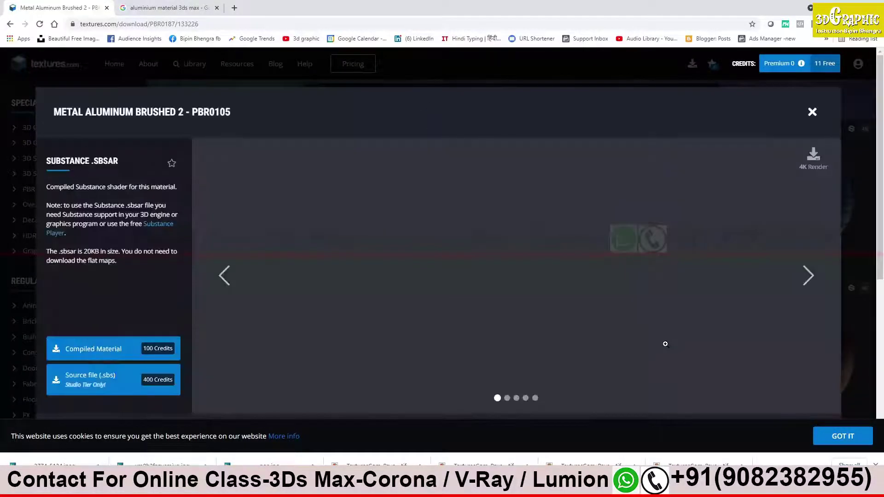
# - Inspect Metal Aluminum Brushed 2's flat maps, zooming in on the Albedo map
pyautogui.scroll(-4, 665, 342)
pyautogui.scroll(3, 665, 341)
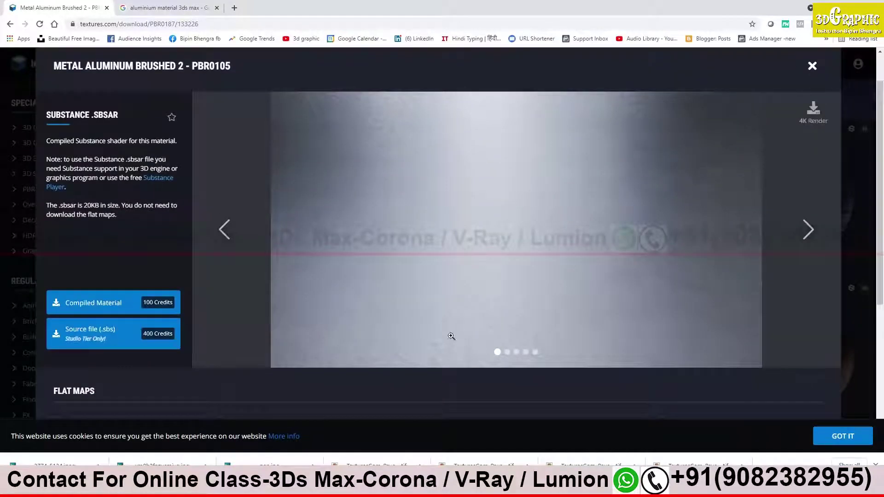
pyautogui.scroll(-4, 485, 280)
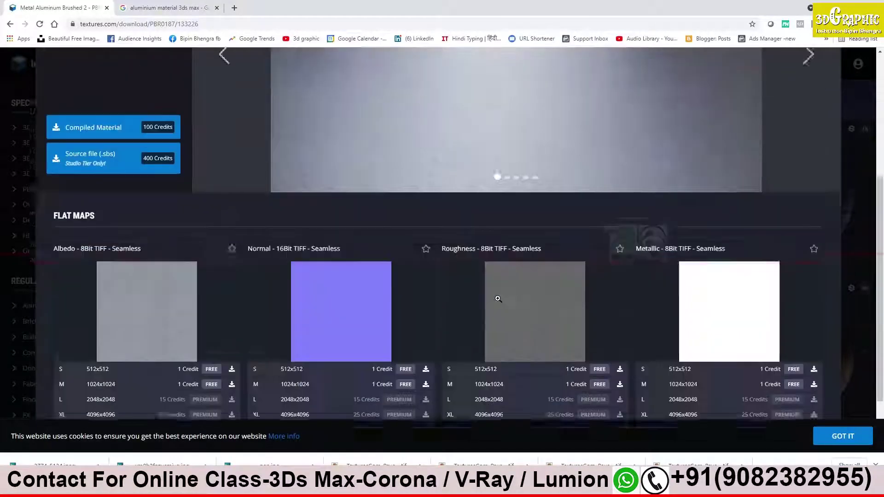
pyautogui.scroll(-2, 497, 296)
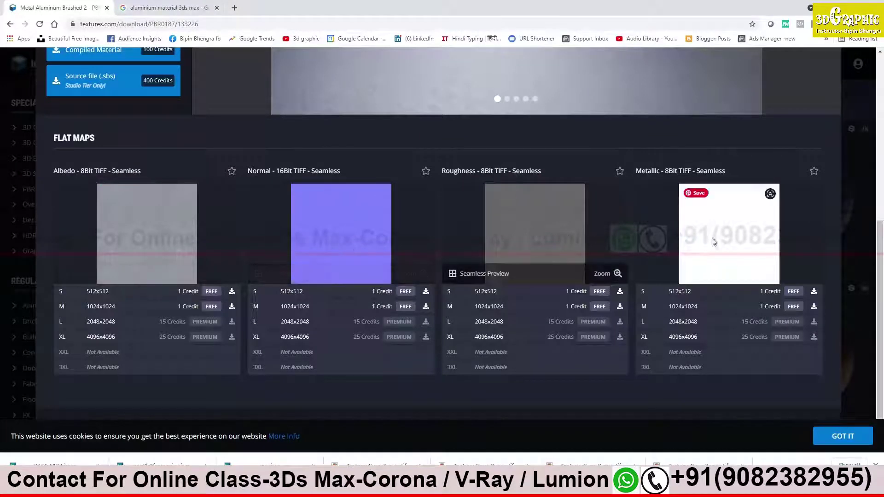
pyautogui.moveTo(146, 310)
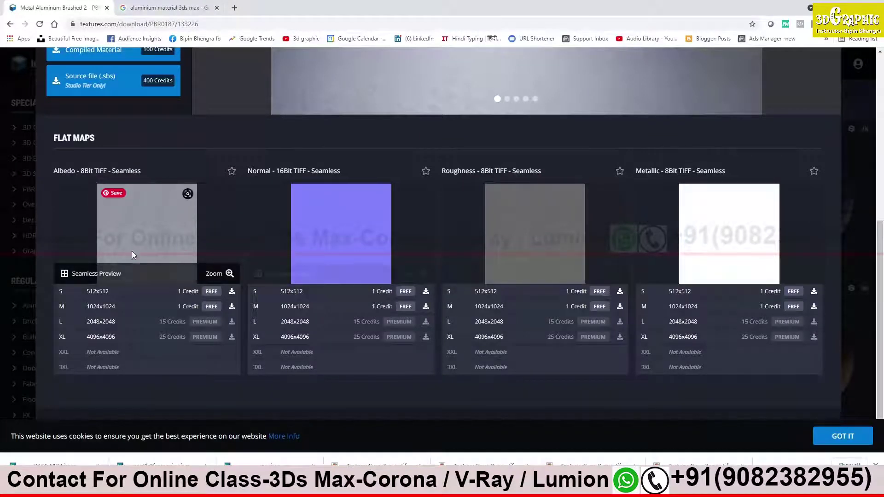
pyautogui.click(228, 274)
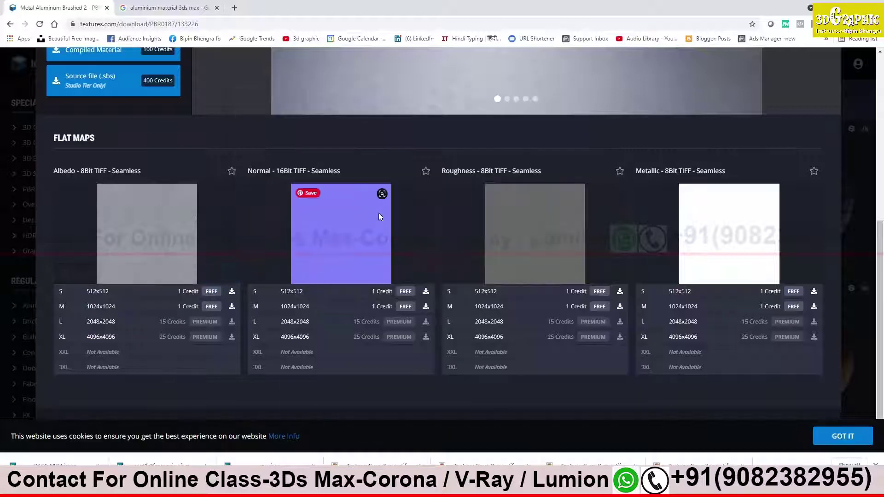
pyautogui.click(229, 275)
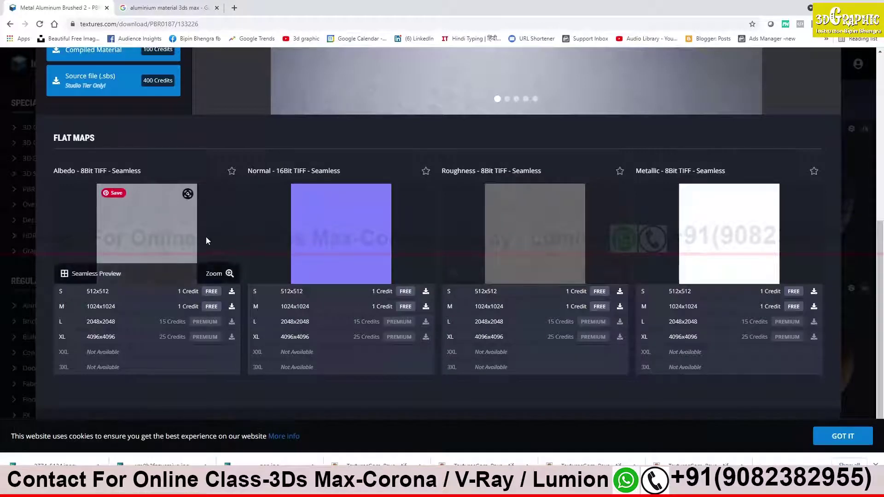
pyautogui.scroll(3, 536, 268)
pyautogui.scroll(3, 537, 268)
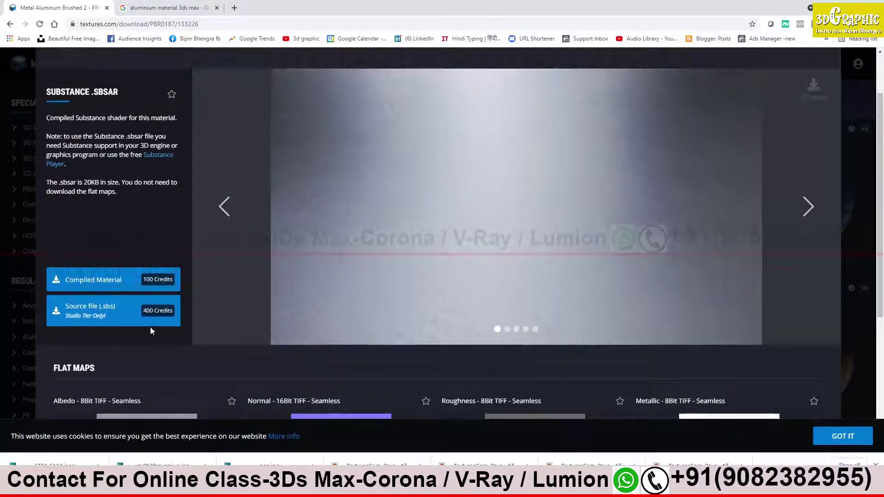
pyautogui.scroll(-5, 150, 318)
pyautogui.scroll(2, 537, 191)
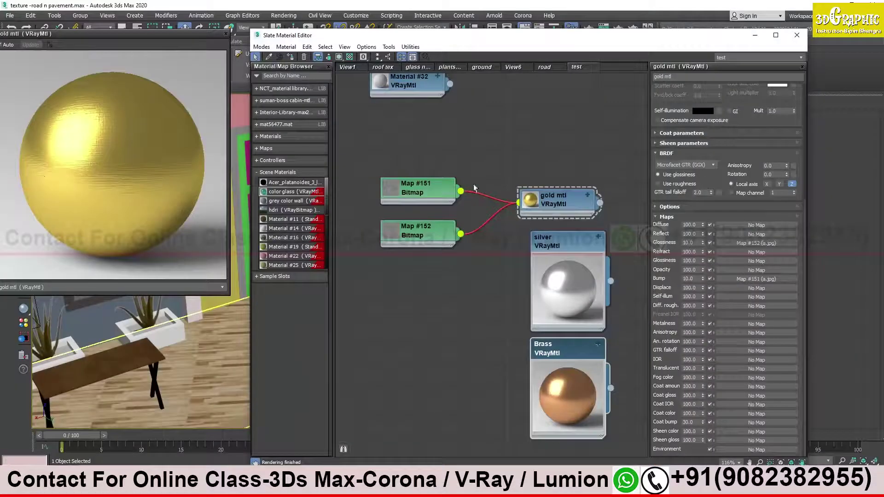
# - Nudge the silver VRayMtl node left in the Slate view and close the rendered gold sphere window
pyautogui.moveTo(595, 280); pyautogui.dragTo(572, 266)
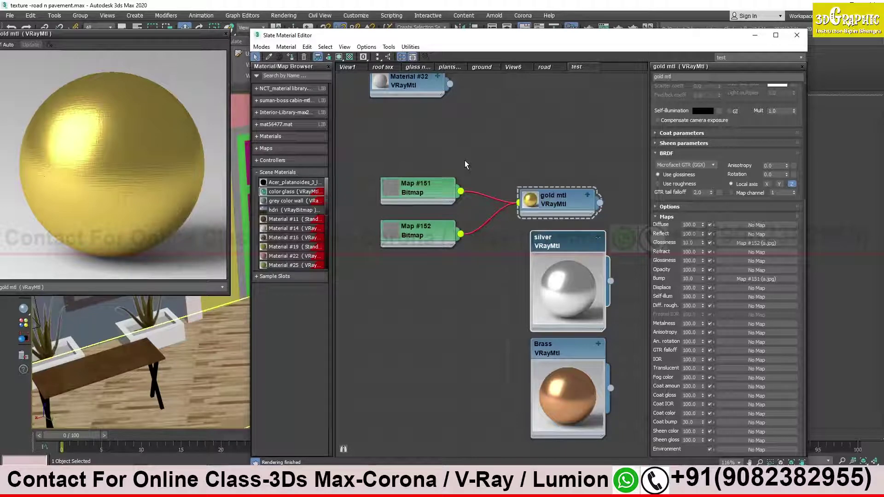
pyautogui.click(226, 34)
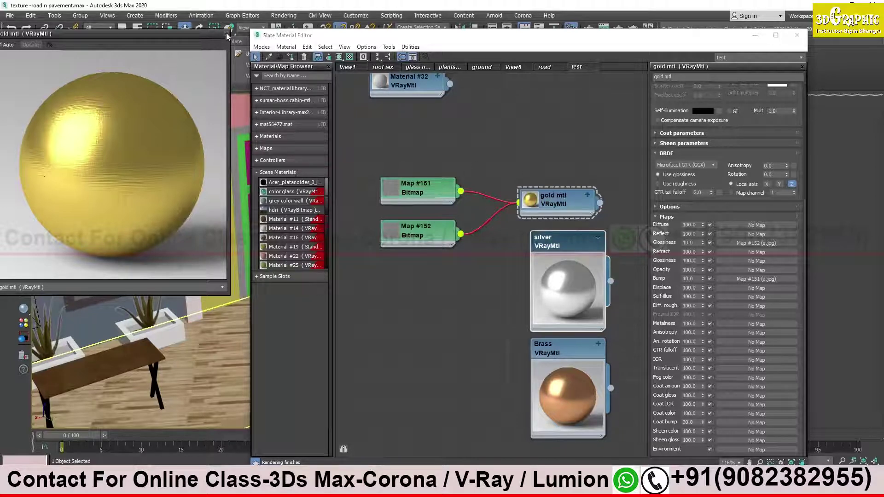
pyautogui.moveTo(573, 250); pyautogui.dragTo(562, 248)
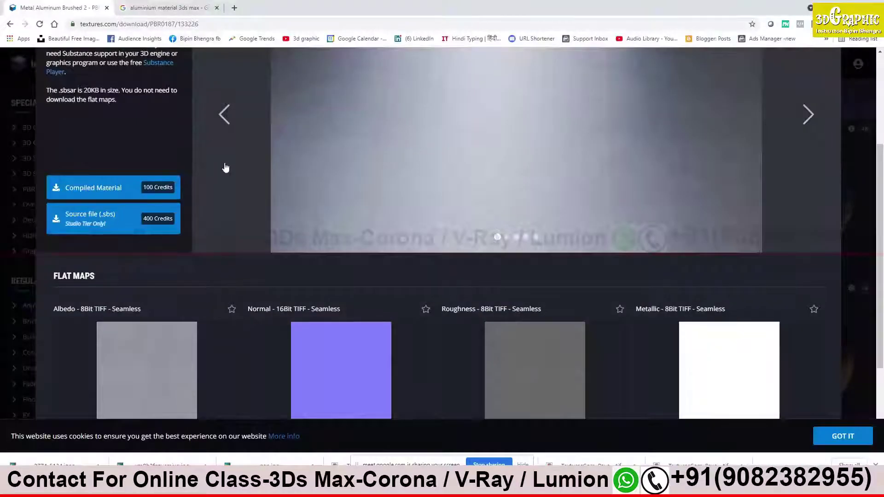
# - Close the aluminium material on textures.com and browse back through the metal results
pyautogui.scroll(3, 226, 167)
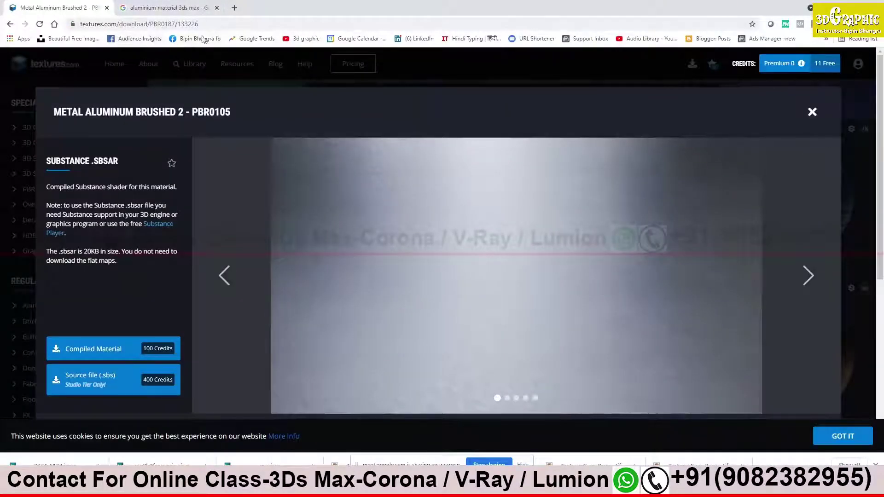
pyautogui.click(23, 66)
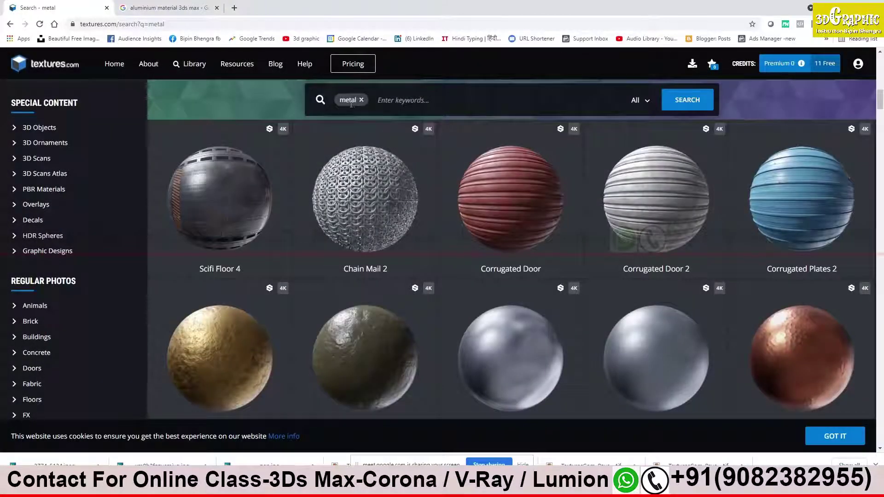
pyautogui.scroll(-2, 631, 235)
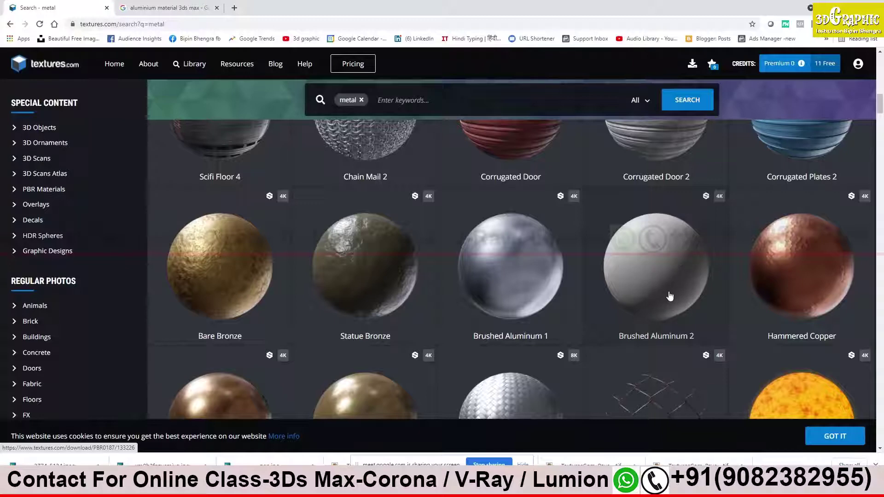
pyautogui.scroll(-5, 670, 297)
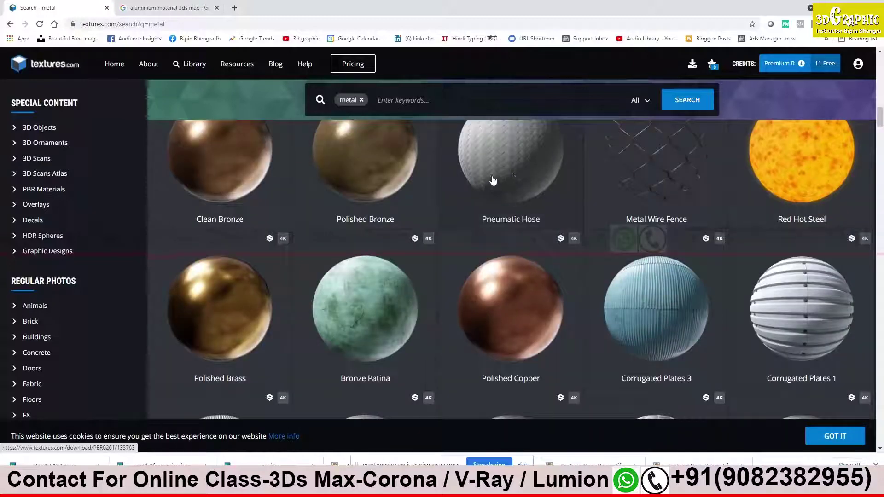
pyautogui.scroll(1, 387, 201)
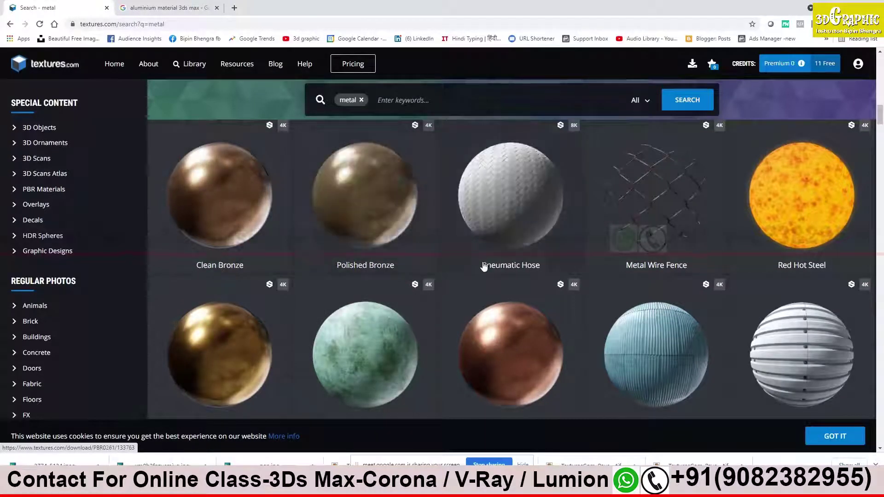
# - Open the Polished Bronze material page and look over its flat maps
pyautogui.click(359, 210)
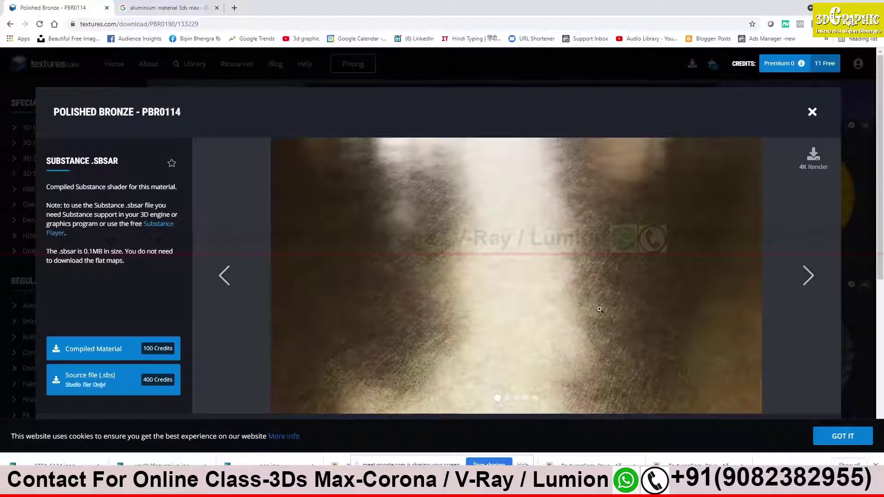
pyautogui.scroll(-5, 598, 279)
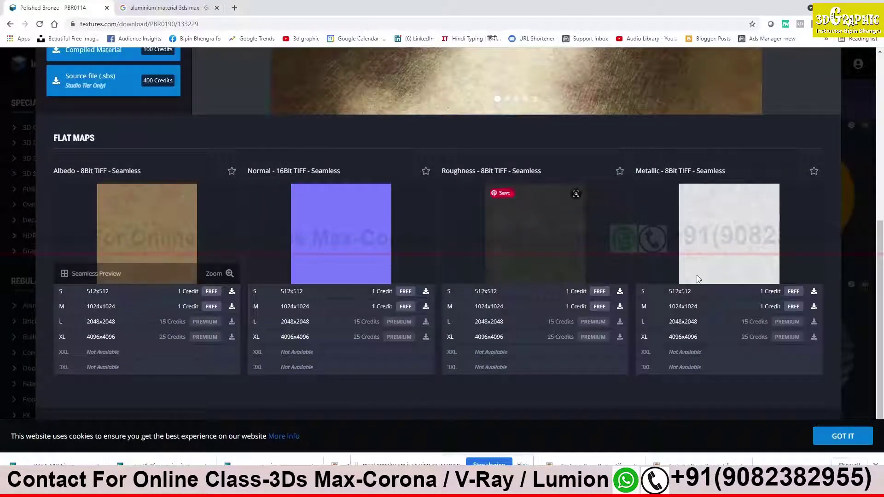
pyautogui.scroll(3, 609, 230)
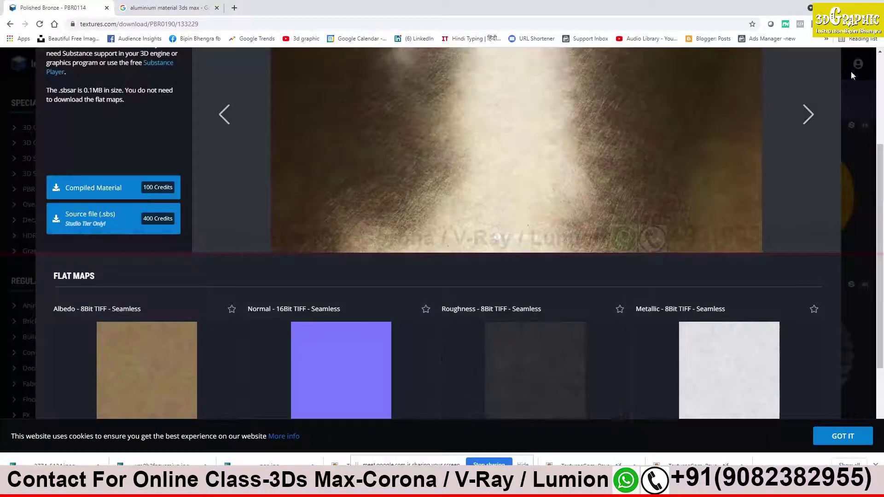